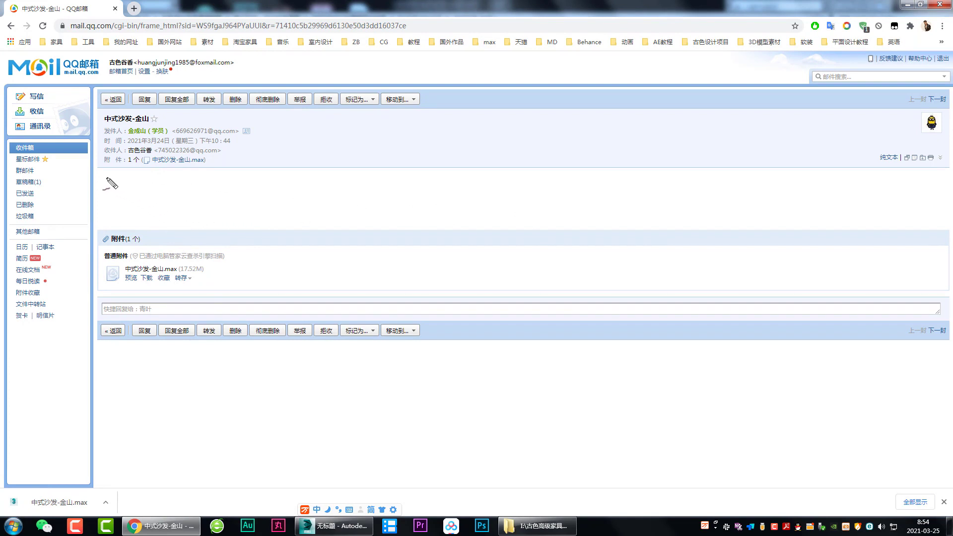
Mark the empty mail message body in red, then clear the marks.
mouse_move(99, 183)
left_mouse_down()
mouse_move(290, 181)
mouse_move(304, 213)
mouse_move(293, 238)
mouse_move(153, 238)
mouse_move(97, 197)
mouse_move(99, 182)
mouse_move(169, 192)
left_mouse_up()
mouse_move(174, 186)
left_mouse_down()
mouse_move(266, 188)
mouse_move(211, 198)
left_mouse_up()
left_click_drag(204, 181, 204, 196)
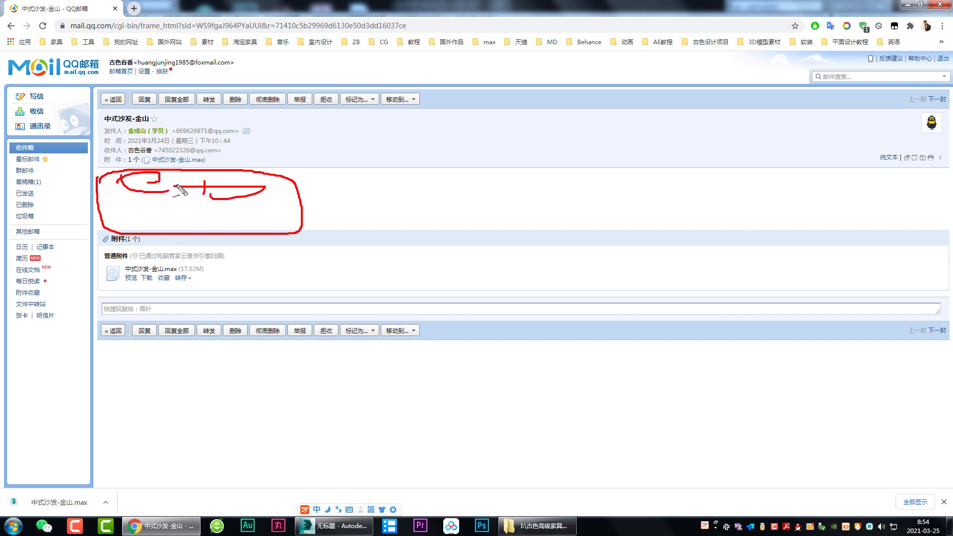
key("Escape")
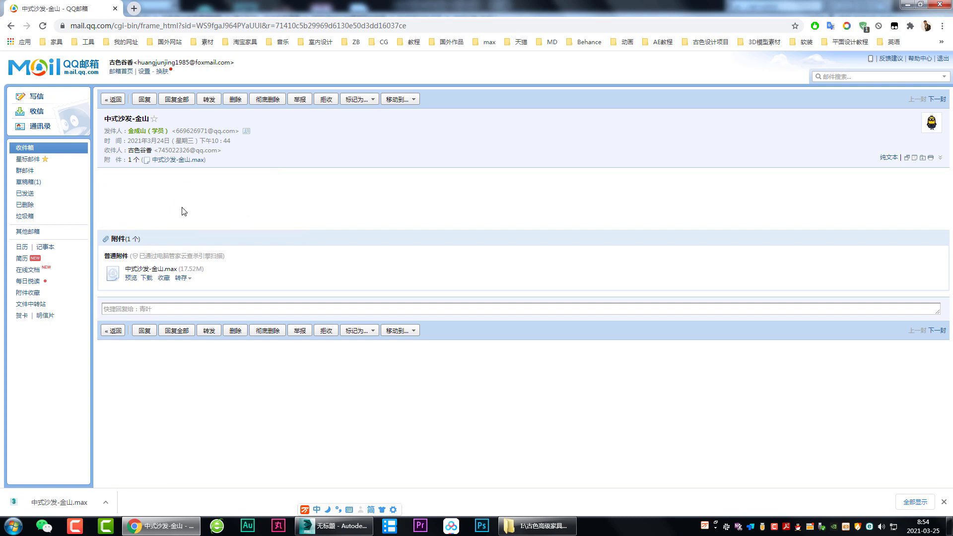
mouse_move(110, 182)
left_mouse_down()
mouse_move(283, 173)
mouse_move(130, 179)
left_mouse_up()
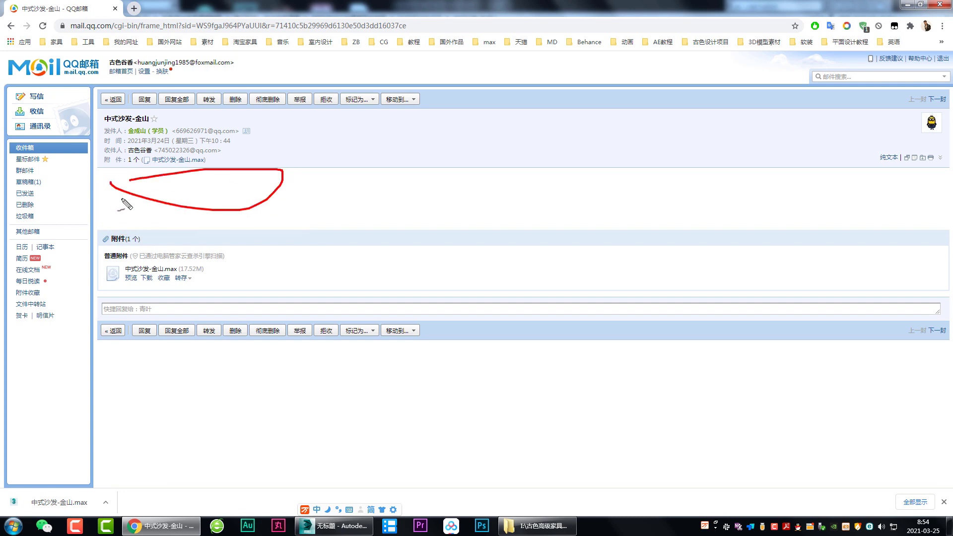
key("Escape")
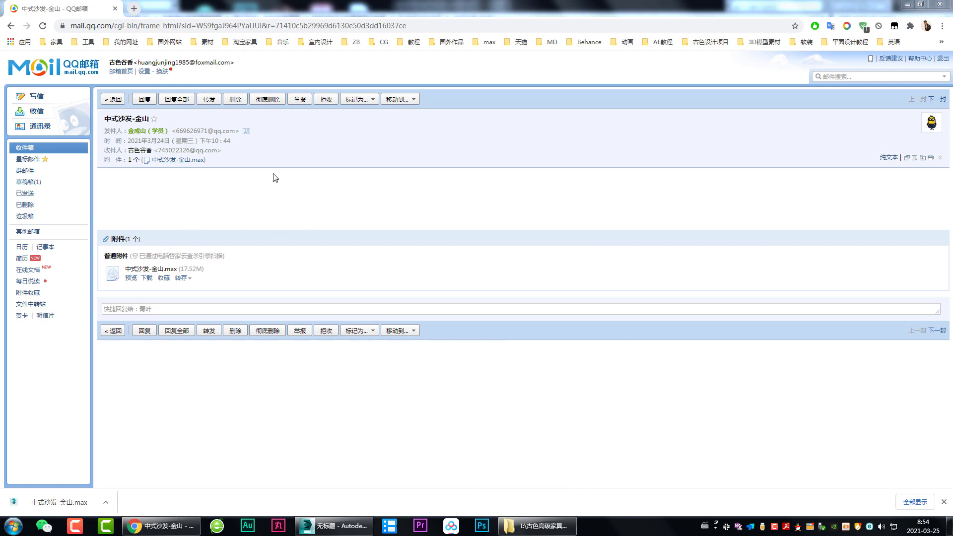
Close the mail window and drag the 中式沙发-金成山 sofa file toward 3ds Max.
left_click(701, 232)
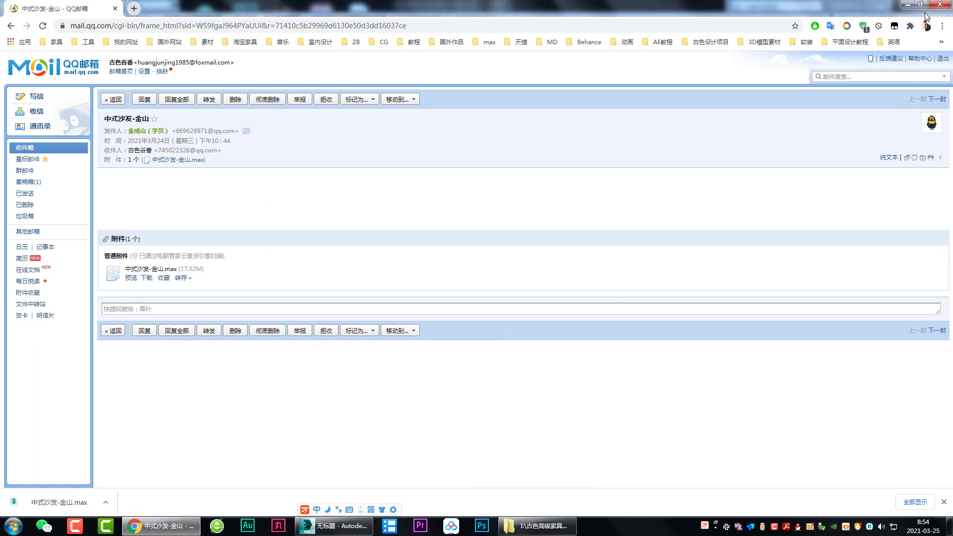
left_click(939, 5)
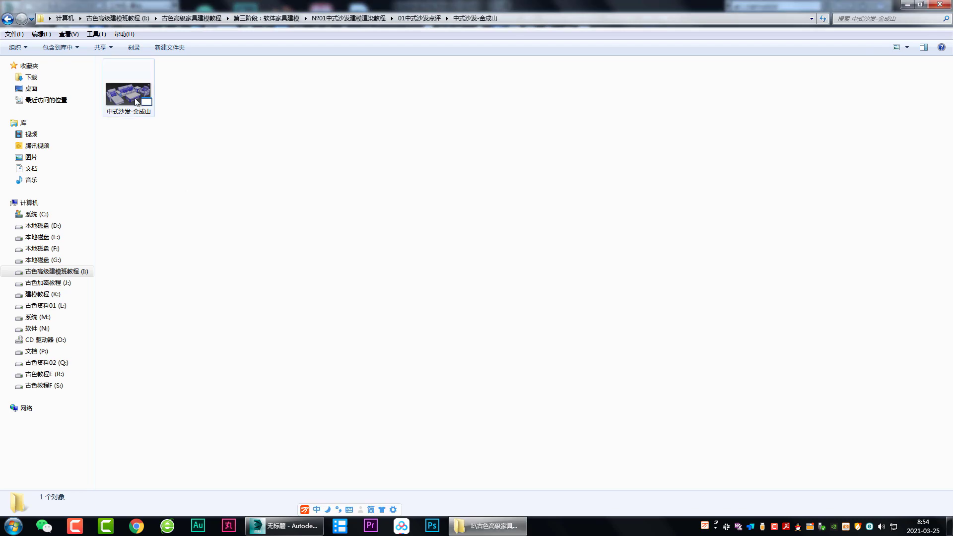
left_click_drag(137, 102, 262, 392)
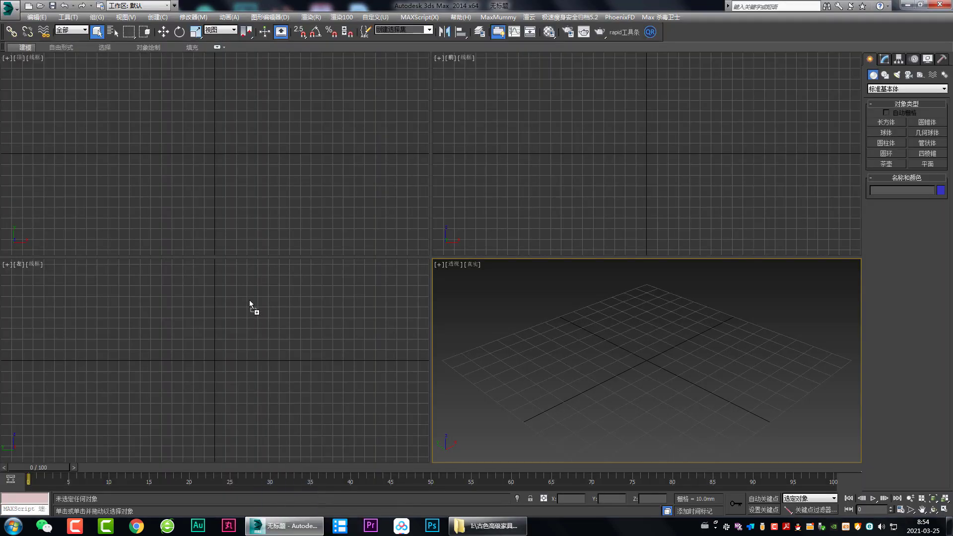
Open the dropped Chinese-style sofa .max file and orbit to a low frontal view.
left_click_drag(250, 300, 249, 300)
left_click(263, 305)
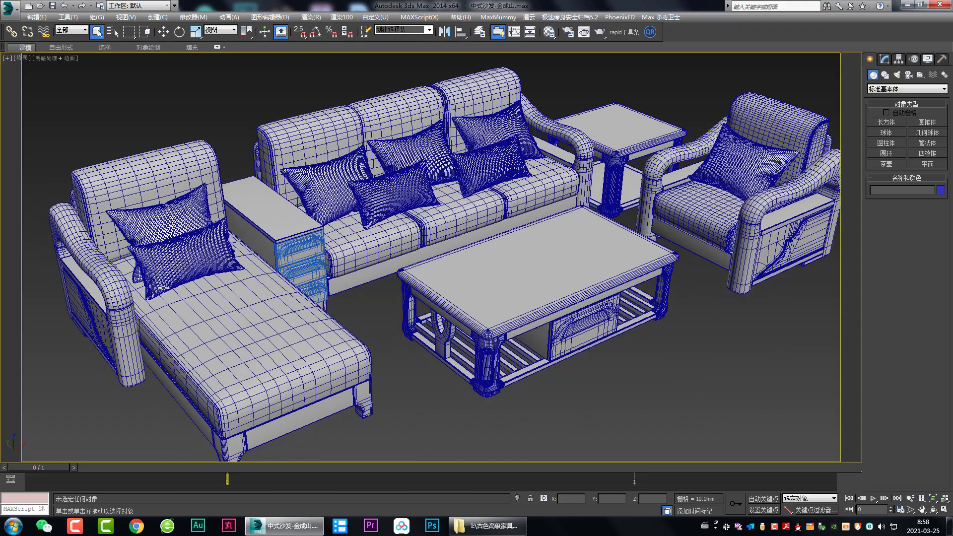
scroll(164, 288, "down", 2)
middle_click_drag(164, 287, 317, 293, "alt")
scroll(316, 294, "up", 2)
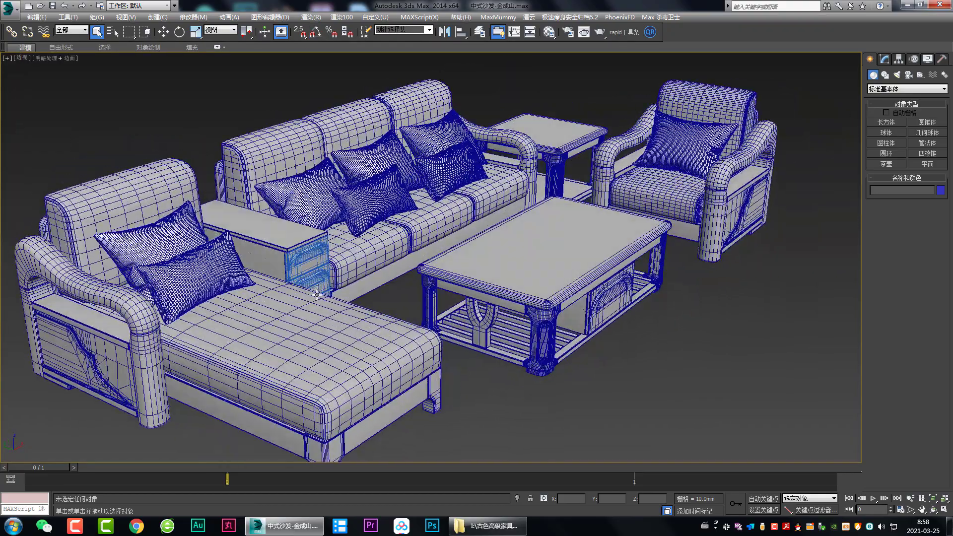
Select the chaise sofa group 组002 and show it in the Modify panel.
left_click(316, 294)
scroll(800, 151, "up", 5)
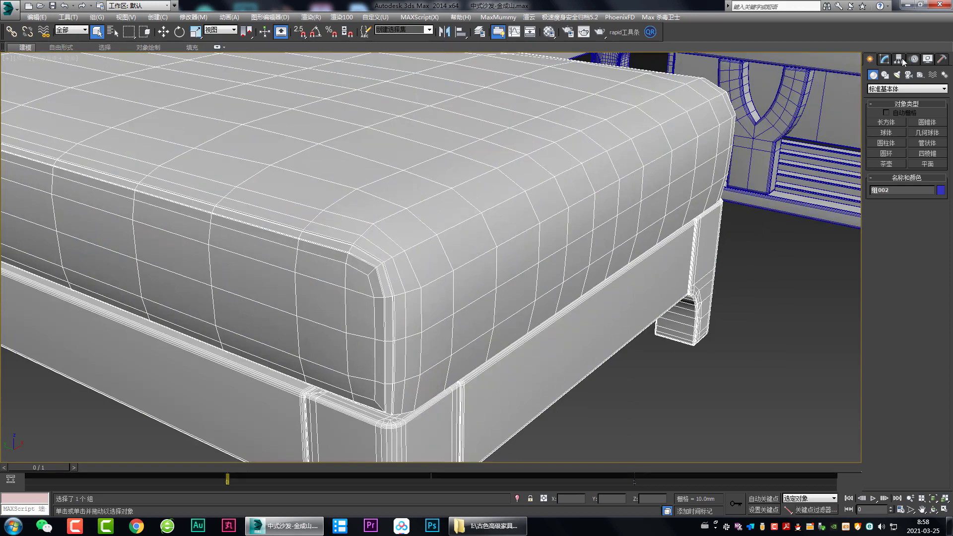
left_click(884, 59)
middle_click_drag(449, 185, 366, 261, "alt")
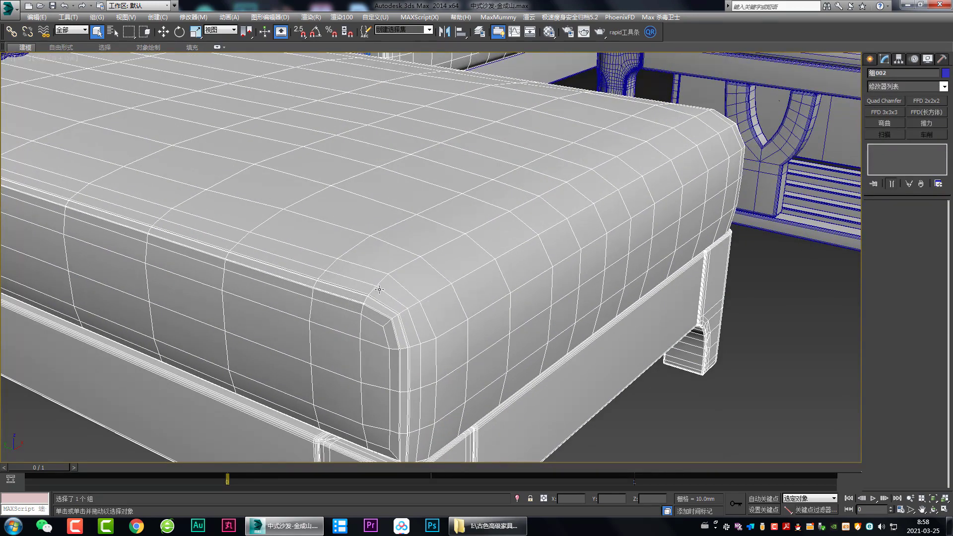
scroll(369, 301, "down", 3)
middle_click_drag(369, 302, 416, 284)
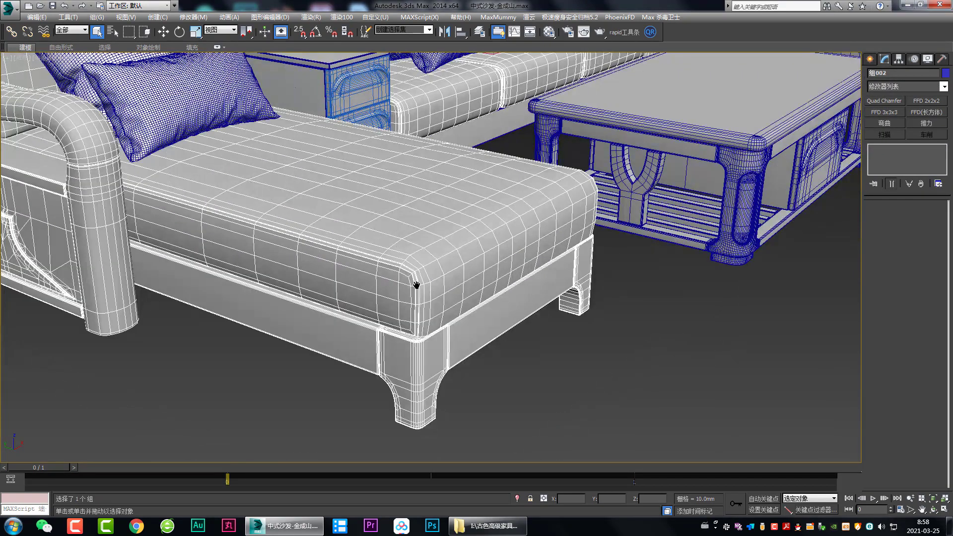
Ungroup the chaise into separate objects and examine its seat cushion.
key("ctrl+shift+g")
left_click(506, 355)
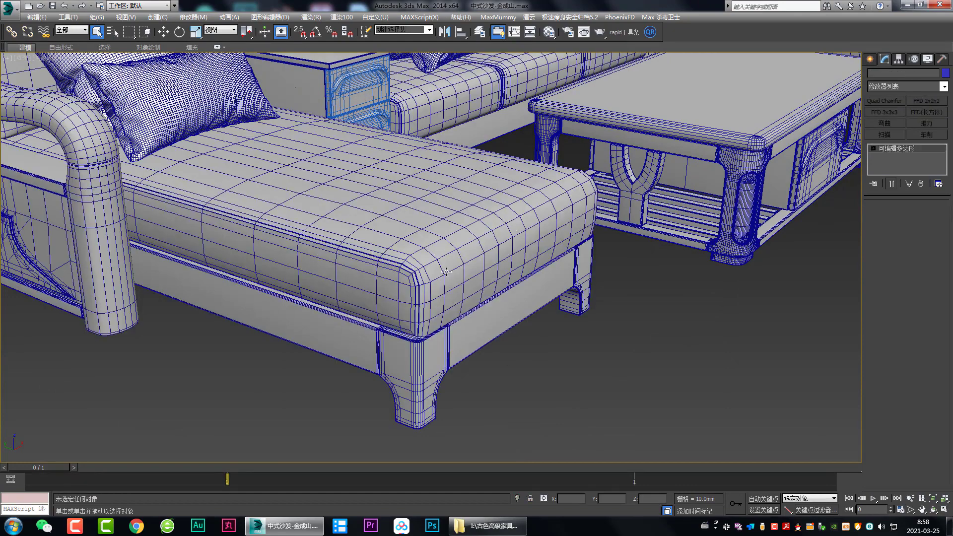
left_click(446, 272)
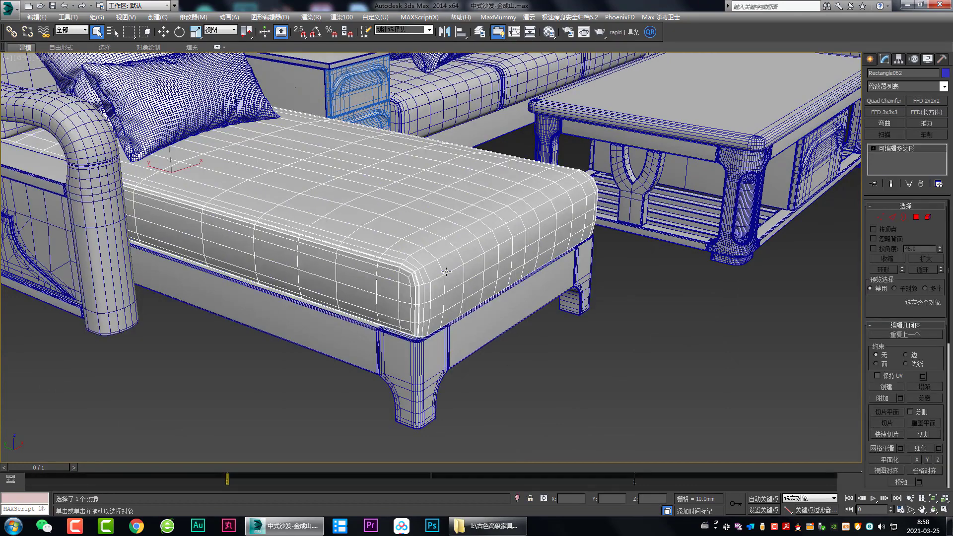
left_click(583, 388)
Turn off Edged Faces with F4 and zoom in on the chaise cushion.
scroll(435, 300, "up", 2)
key("F4")
scroll(441, 288, "up", 1)
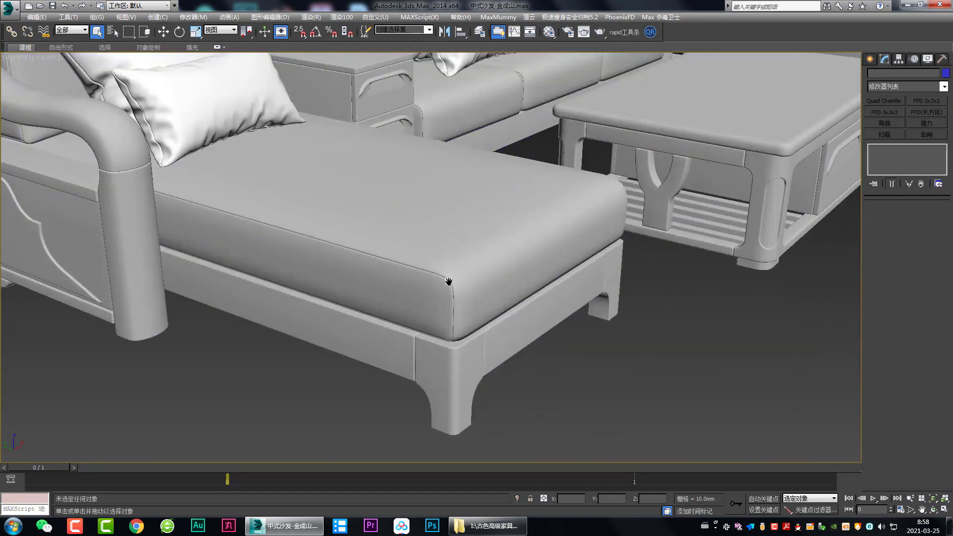
scroll(448, 281, "up", 3)
scroll(461, 301, "down", 2)
scroll(461, 302, "down", 2)
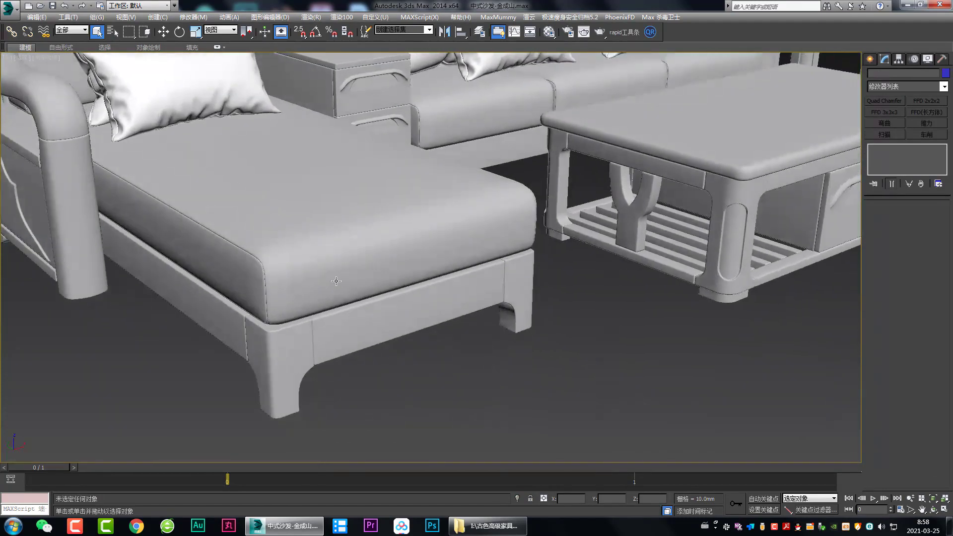
scroll(425, 278, "up", 3)
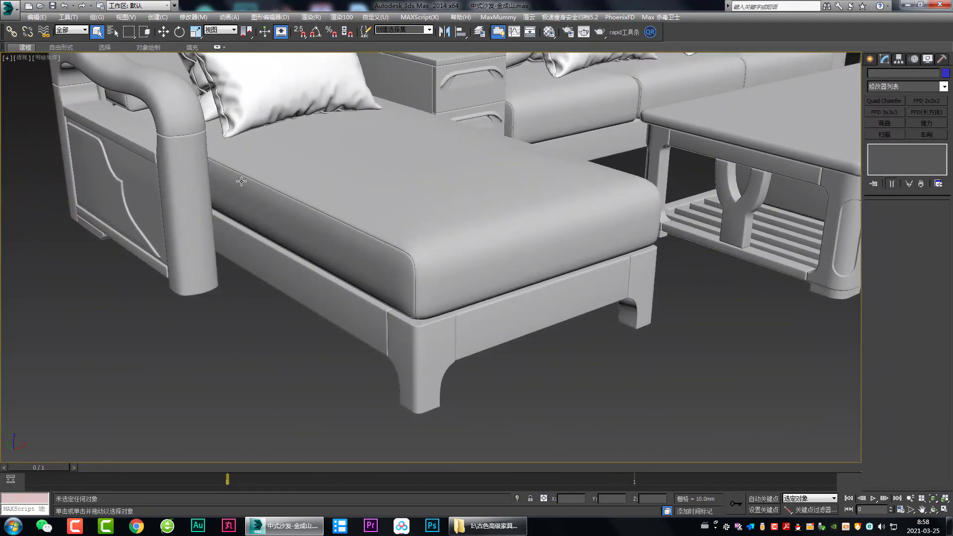
Mark the cushion's side and rounded corner edges in red, then clear them.
left_click_drag(225, 179, 401, 259)
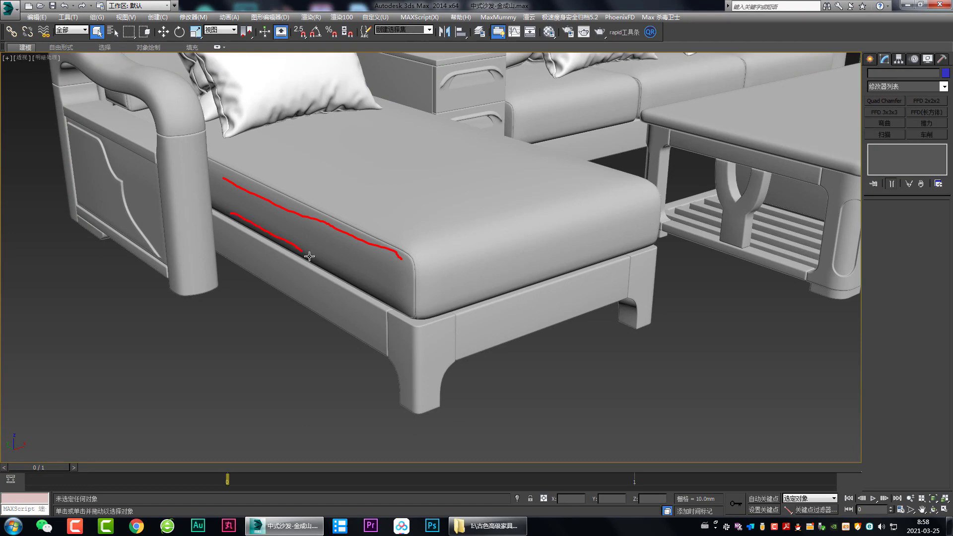
left_click_drag(354, 253, 370, 268)
key("Escape")
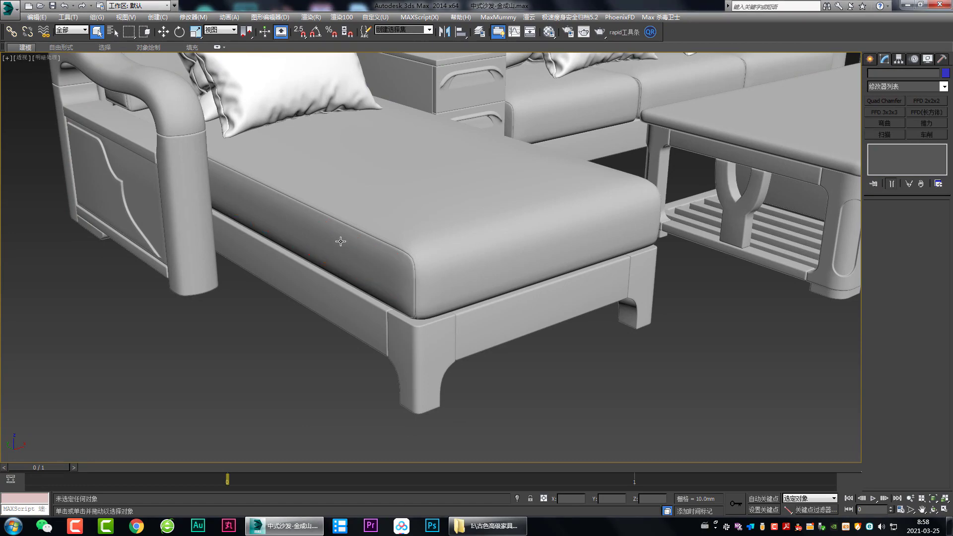
mouse_move(230, 180)
left_mouse_down()
mouse_move(254, 225)
mouse_move(412, 304)
left_mouse_up()
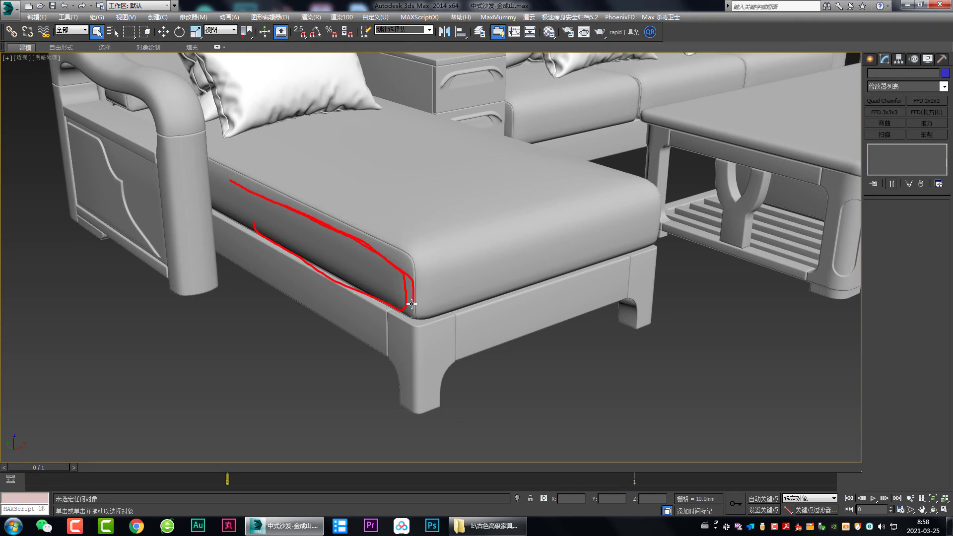
left_click_drag(441, 265, 415, 302)
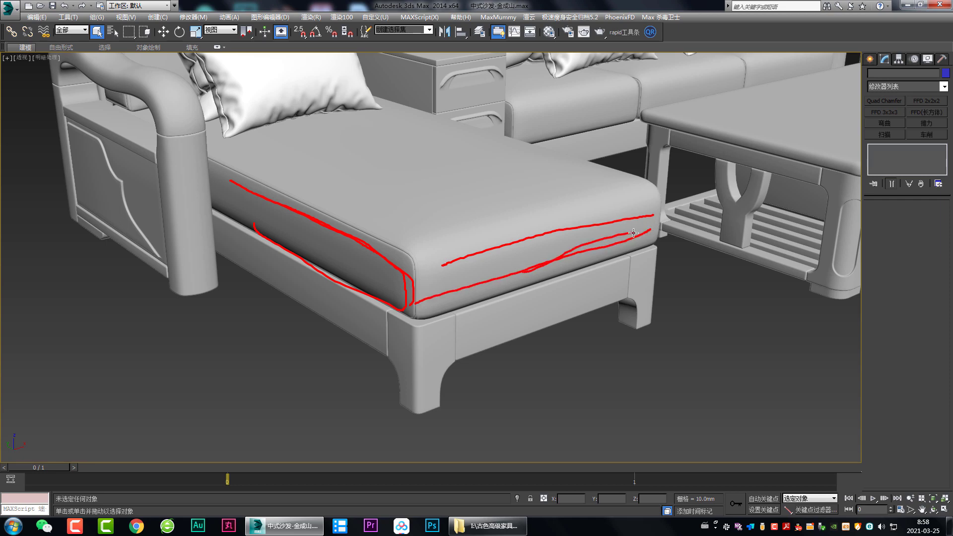
key("Escape")
Mark the cushion's lower edge, clear the marks, and nudge the view.
mouse_move(443, 282)
left_mouse_down()
mouse_move(662, 227)
mouse_move(468, 291)
left_mouse_up()
left_click_drag(615, 203, 555, 233)
key("Escape")
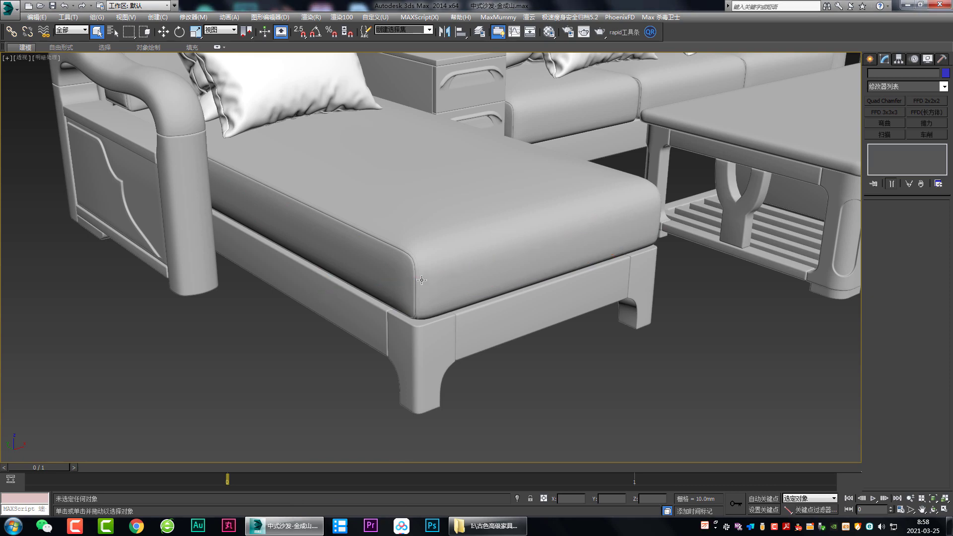
middle_click_drag(397, 264, 397, 281)
Isolate the chaise cushion with edged faces on and pick a rim edge.
left_click(396, 271)
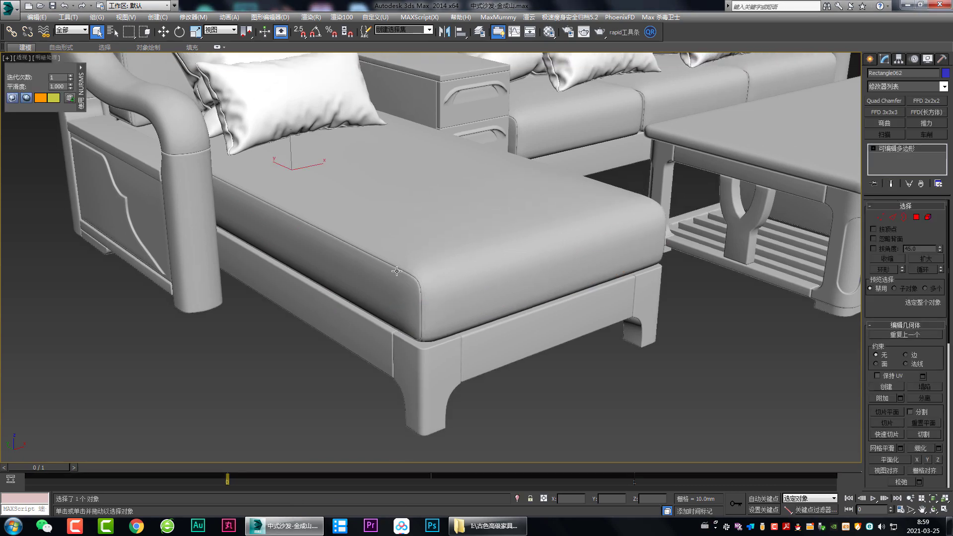
key("alt+q")
key("F4")
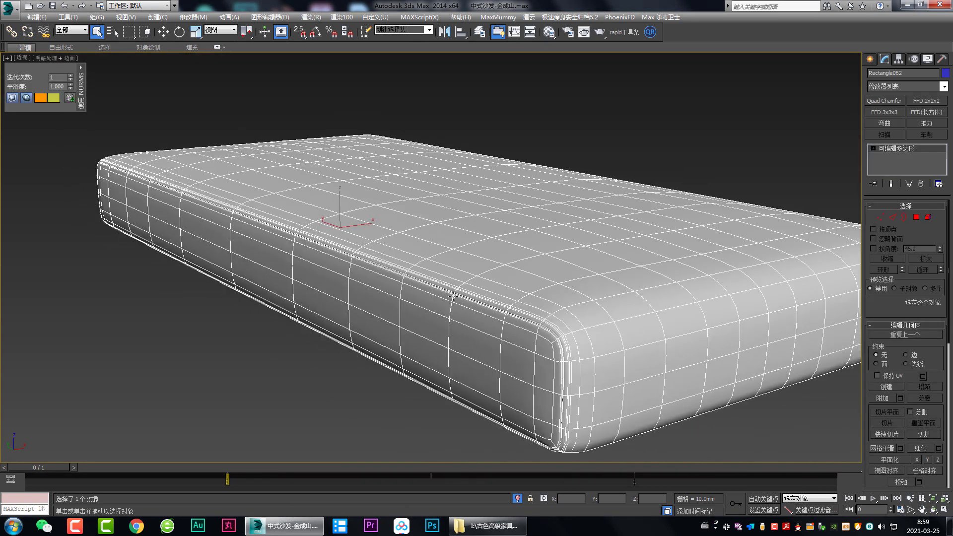
mouse_move(461, 284)
middle_mouse_down("alt")
mouse_move(432, 282)
mouse_move(459, 227)
middle_mouse_up("alt")
key("2")
left_click(405, 286)
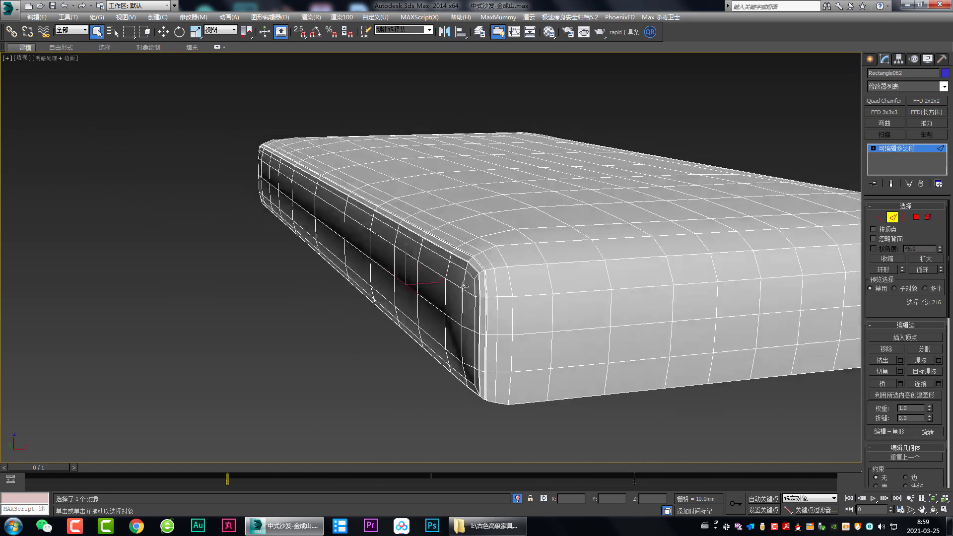
Maximize the Front viewport and zoom in on the cushion.
key("alt+w")
right_click(478, 202)
key("alt+w")
scroll(483, 207, "down", 3)
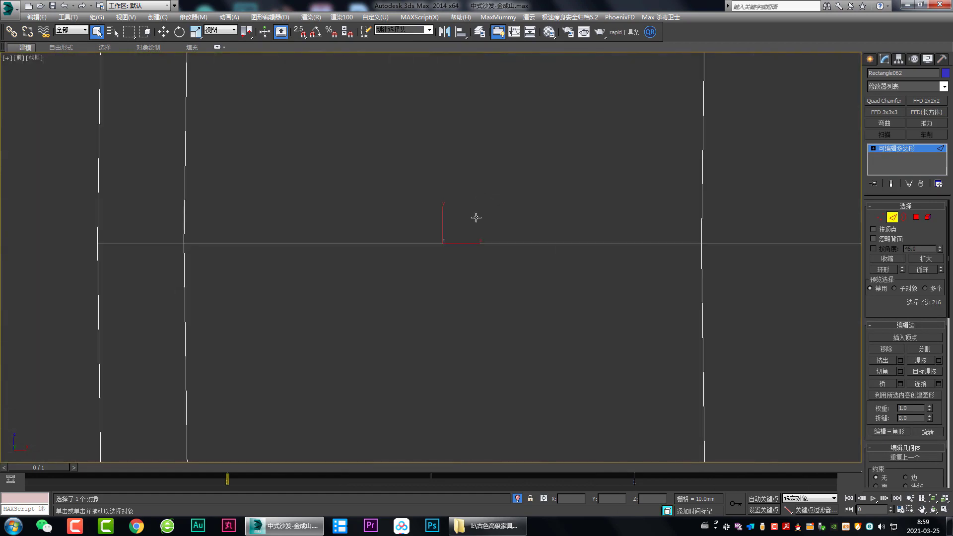
scroll(379, 205, "down", 2)
scroll(400, 198, "up", 3)
scroll(418, 193, "up", 2)
scroll(417, 192, "down", 2)
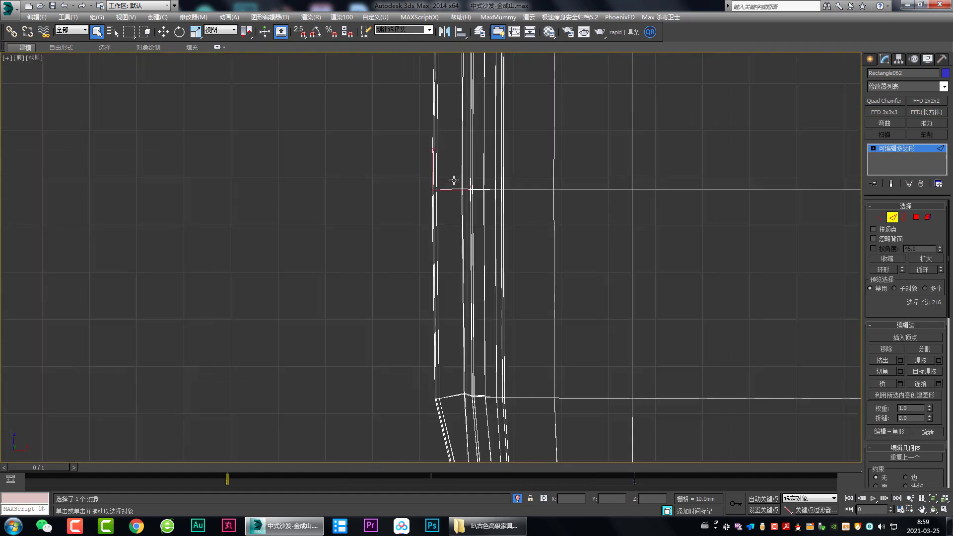
scroll(453, 181, "down", 2)
scroll(437, 245, "up", 3)
scroll(405, 236, "down", 2)
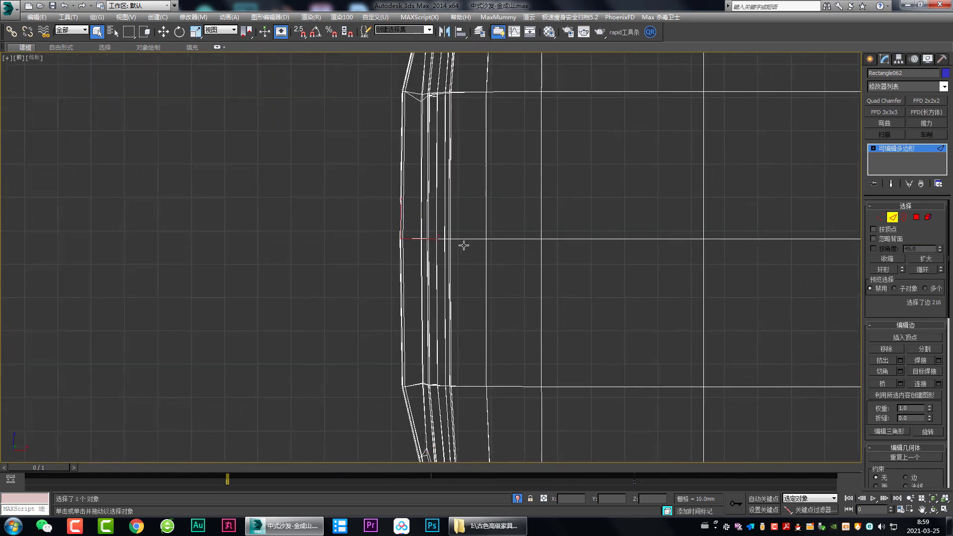
scroll(463, 245, "up", 2)
At vertex level, box-select the side-edge vertex rows, about 48 vertices.
key("1")
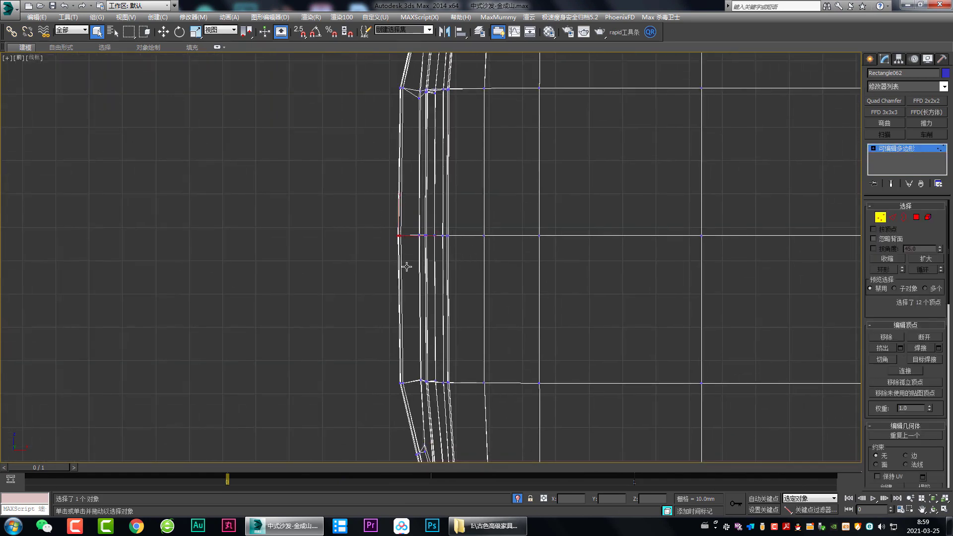
scroll(416, 255, "down", 1)
scroll(418, 233, "down", 1)
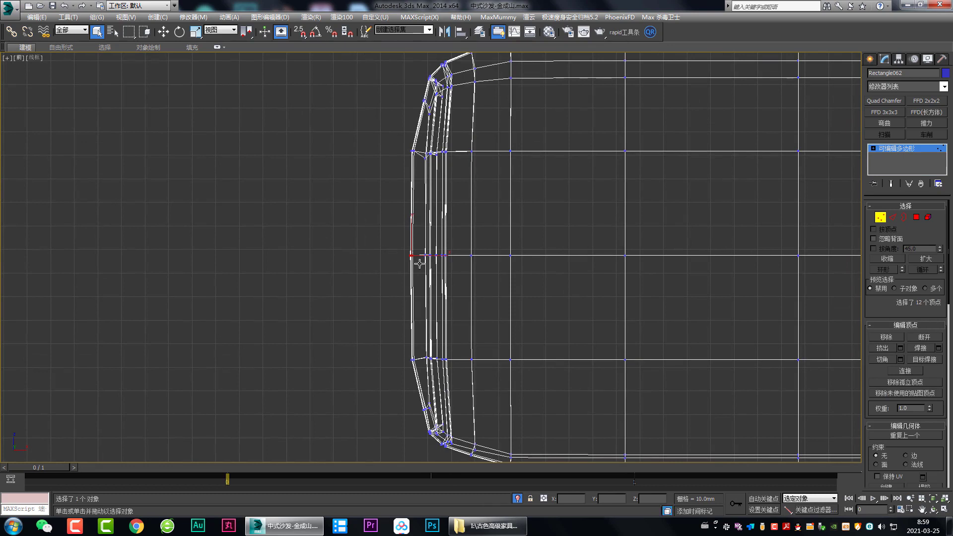
scroll(416, 263, "down", 1)
scroll(404, 333, "up", 1)
left_click_drag(383, 313, 432, 418)
middle_click_drag(411, 84, 407, 110)
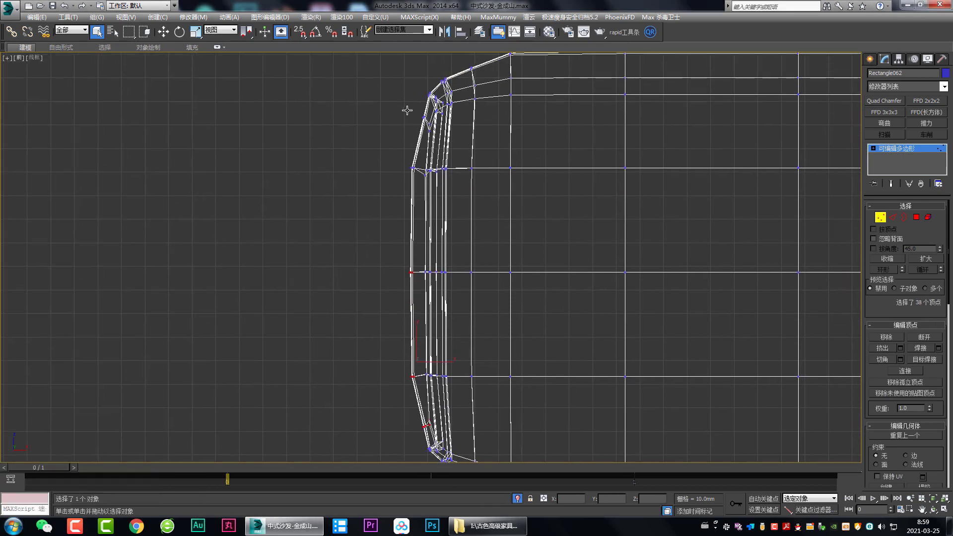
left_click_drag(427, 146, 427, 147, "ctrl")
scroll(441, 256, "up", 3)
scroll(462, 243, "up", 3)
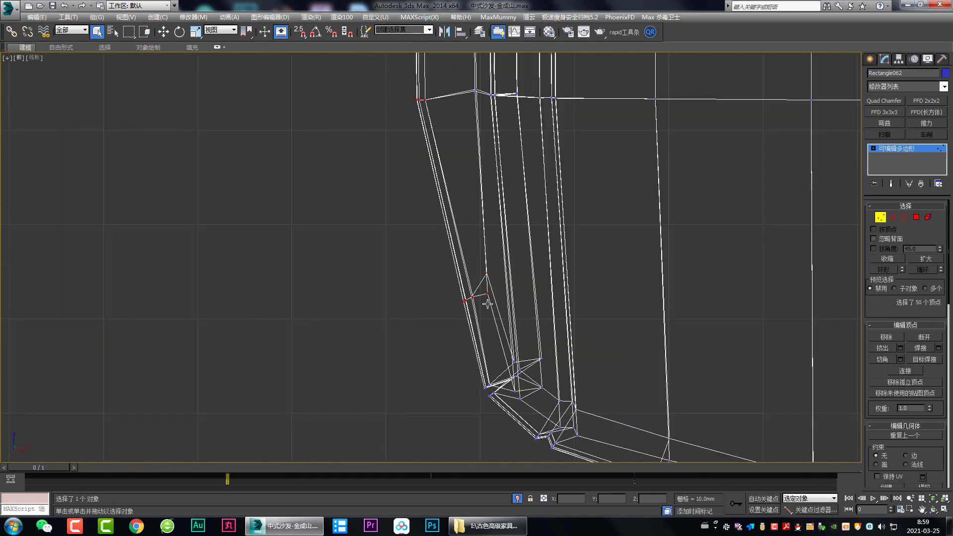
scroll(482, 235, "up", 2)
scroll(524, 324, "down", 5)
In the Front view, add more corner edge vertices to the selection.
key("alt+w")
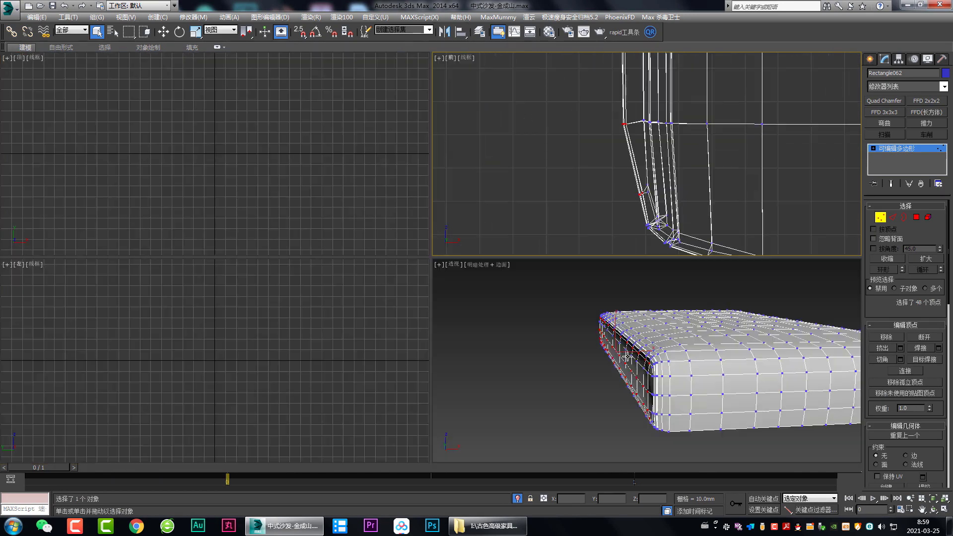
key("alt+w")
scroll(611, 333, "down", 2)
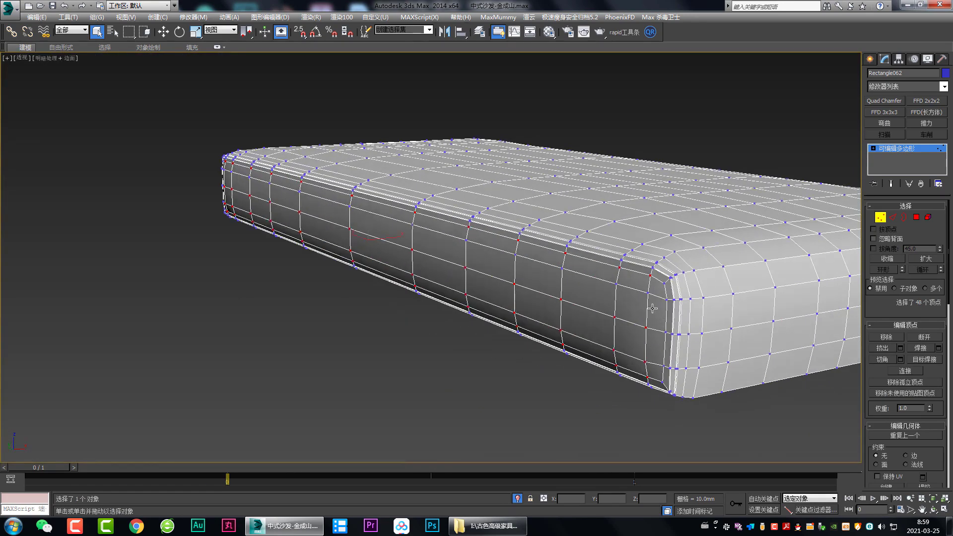
key("alt+w")
key("alt+w")
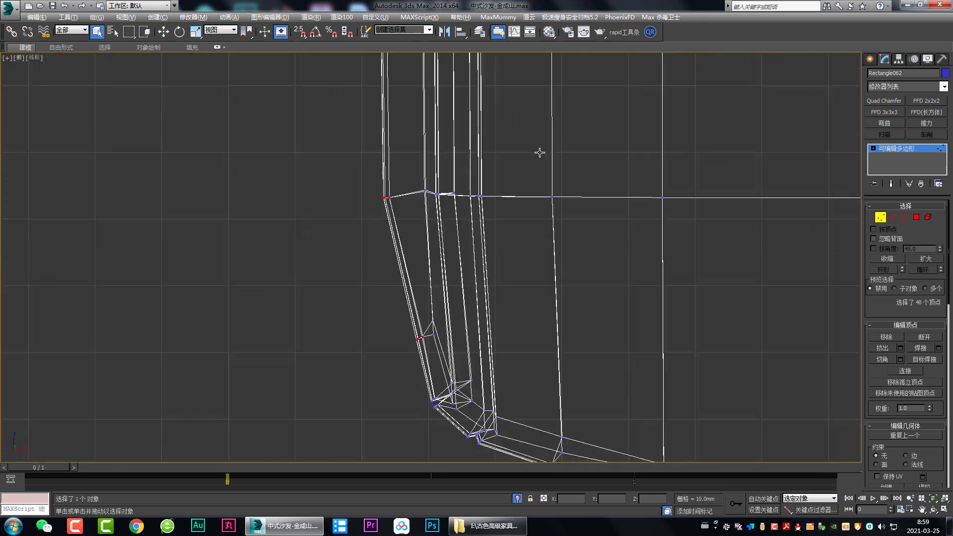
middle_click_drag(540, 152, 432, 268)
scroll(370, 193, "down", 1)
left_click_drag(363, 156, 395, 206, "ctrl")
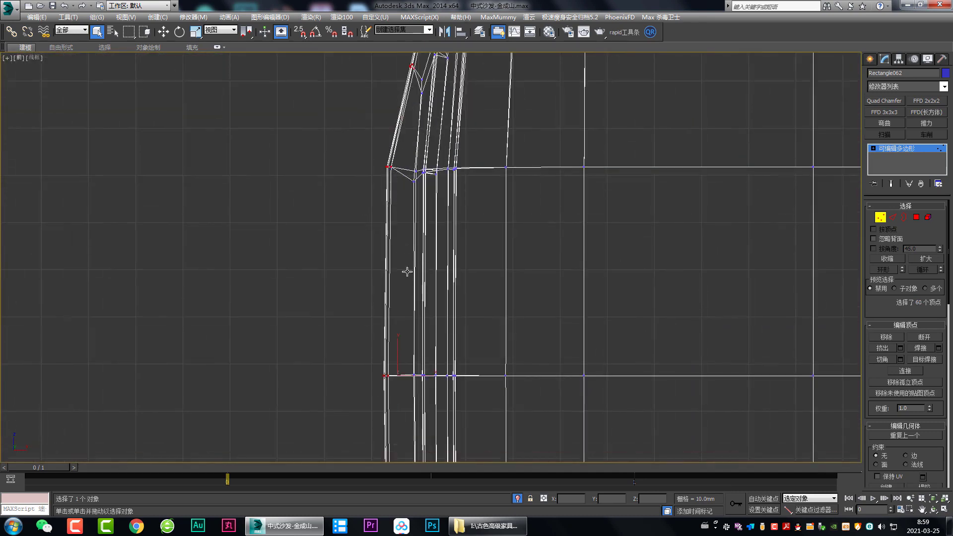
scroll(404, 270, "down", 2)
Move the selected vertices about -2.666 mm along X and inspect them in Perspective.
key("w")
mouse_move(439, 239)
left_mouse_down()
mouse_move(392, 225)
mouse_move(420, 238)
left_mouse_up()
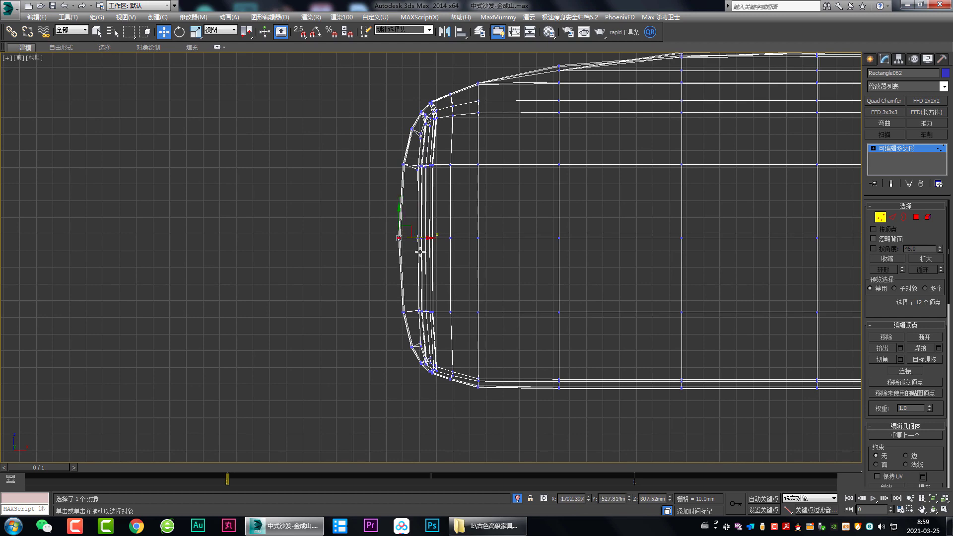
key("alt+w")
key("alt+w")
mouse_move(661, 314)
middle_mouse_down("alt")
mouse_move(620, 315)
mouse_move(680, 290)
middle_mouse_up("alt")
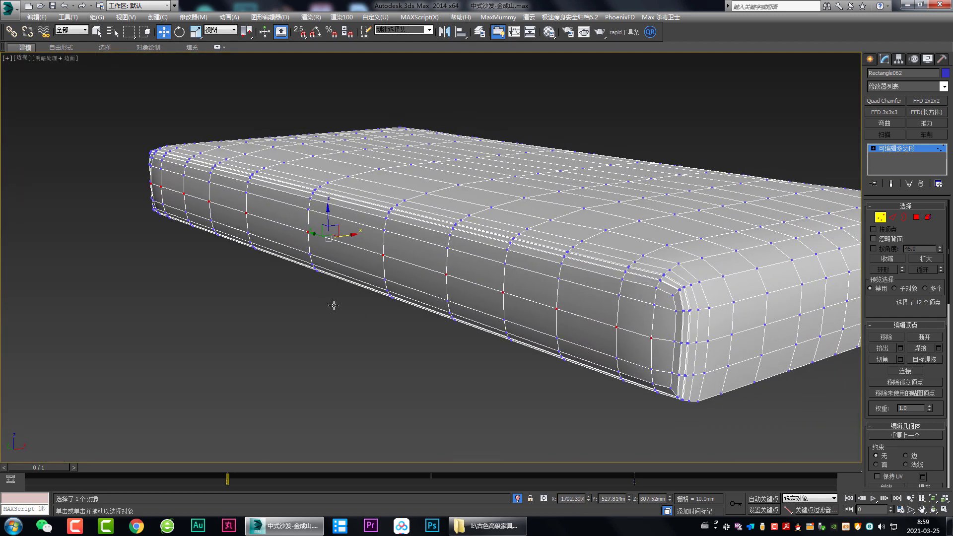
key("alt+w")
key("alt+w")
At polygon level, box-select the two-row polygon band along the cushion's front.
middle_click_drag(213, 271, 209, 271)
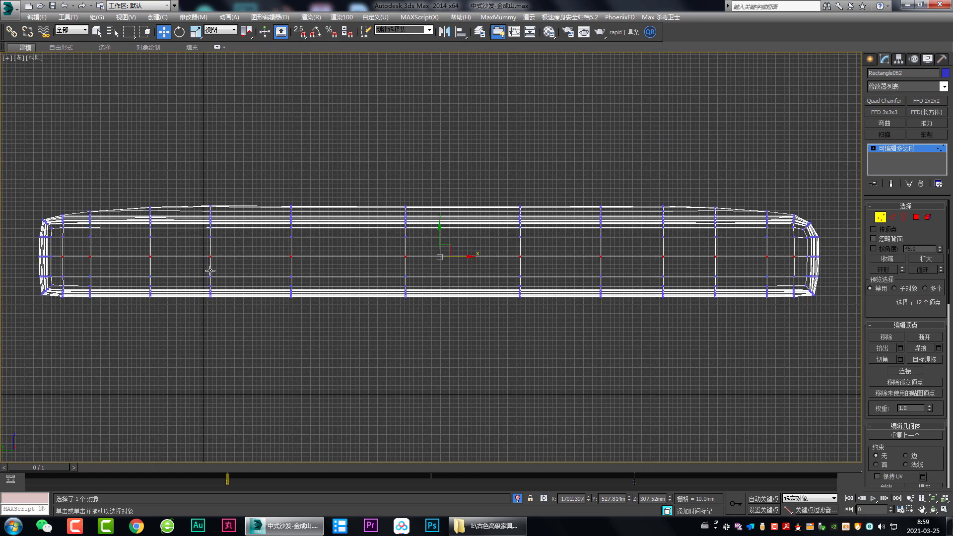
key("4")
key("q")
left_click_drag(77, 248, 782, 275)
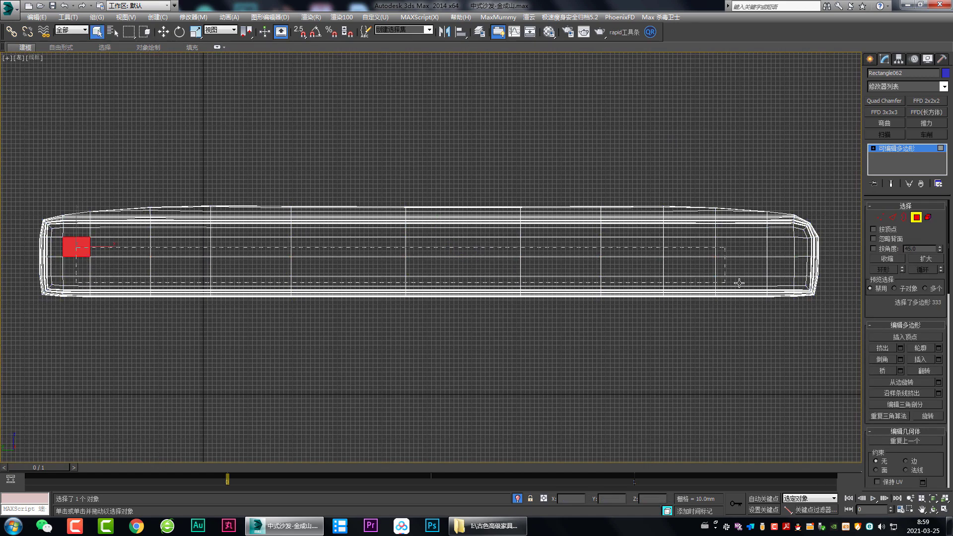
key("alt+w")
key("alt+w")
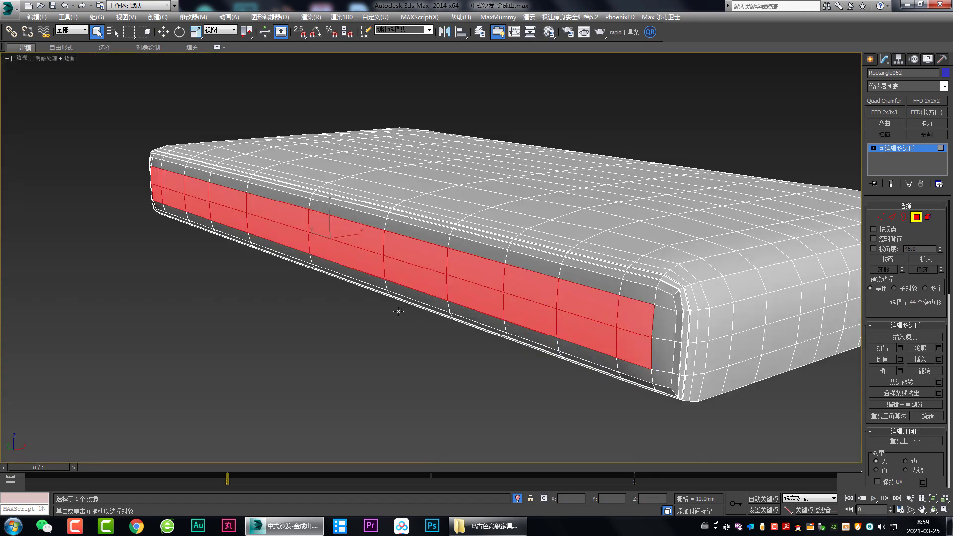
mouse_move(414, 311)
middle_mouse_down("alt")
mouse_move(395, 313)
mouse_move(394, 284)
middle_mouse_up("alt")
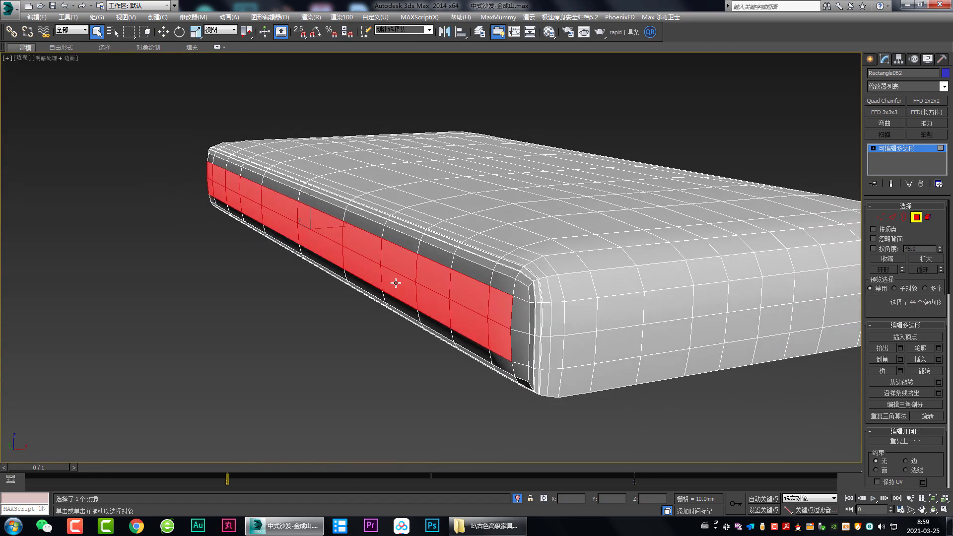
Move the polygon band -3.826 mm on X, exit sub-object mode and deselect.
key("w")
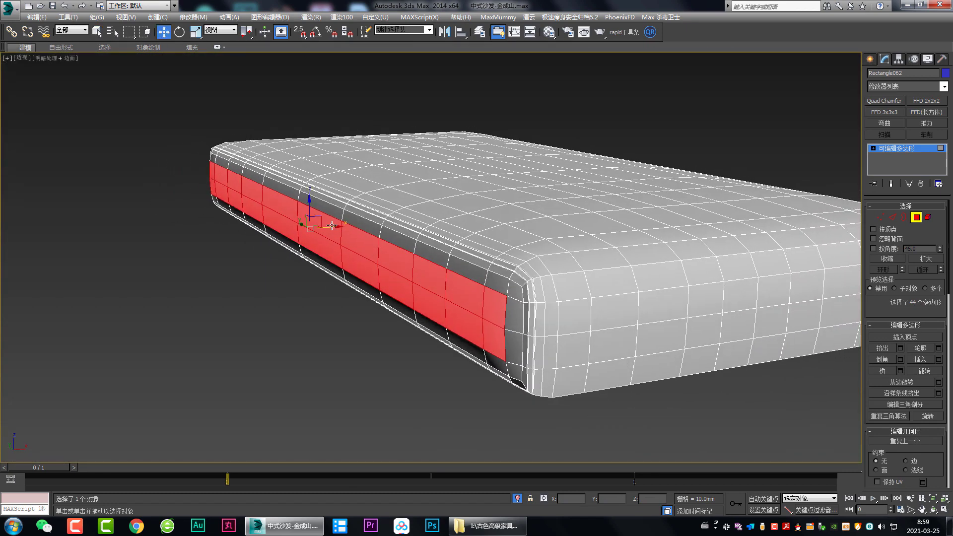
left_click_drag(332, 226, 333, 226)
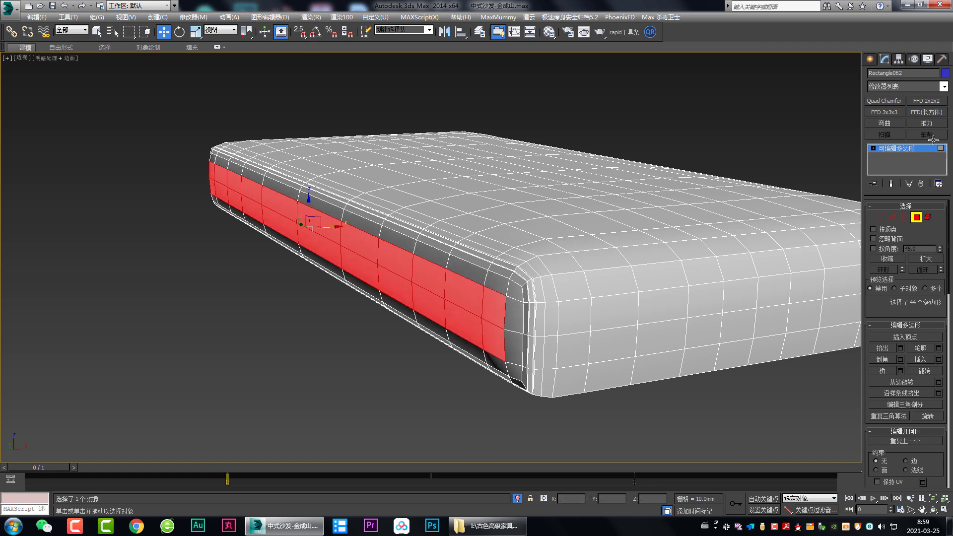
left_click(915, 148)
left_click(605, 128)
key("F4")
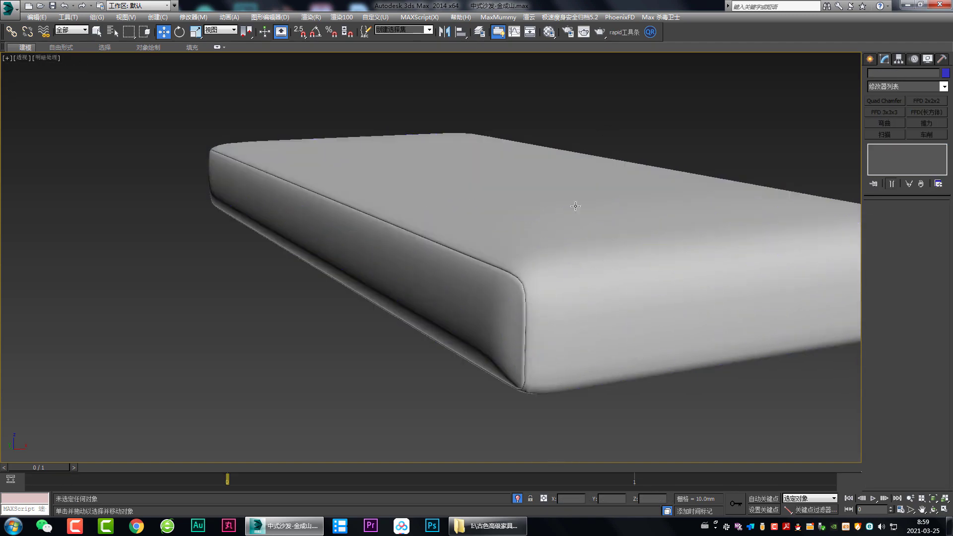
scroll(482, 274, "down", 2)
middle_click_drag(482, 273, 486, 278, "alt")
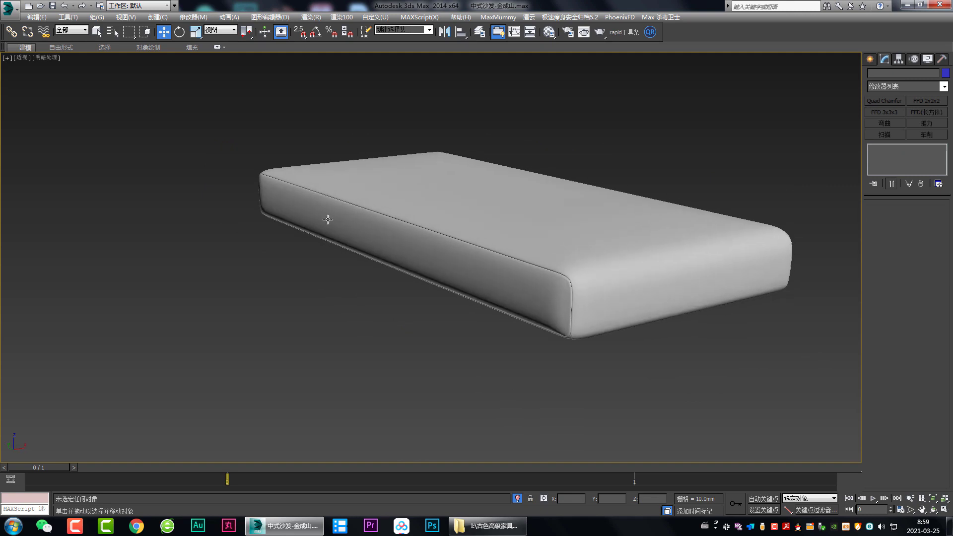
Point out the cushion's front seam, top and bottom edges, and corner crease.
left_click_drag(286, 204, 519, 294)
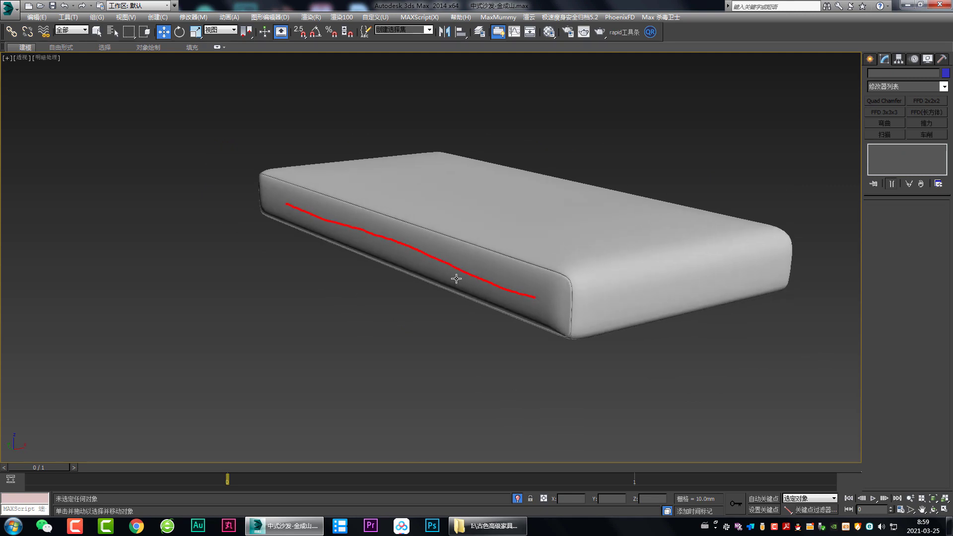
left_click_drag(293, 205, 501, 287)
key("Escape")
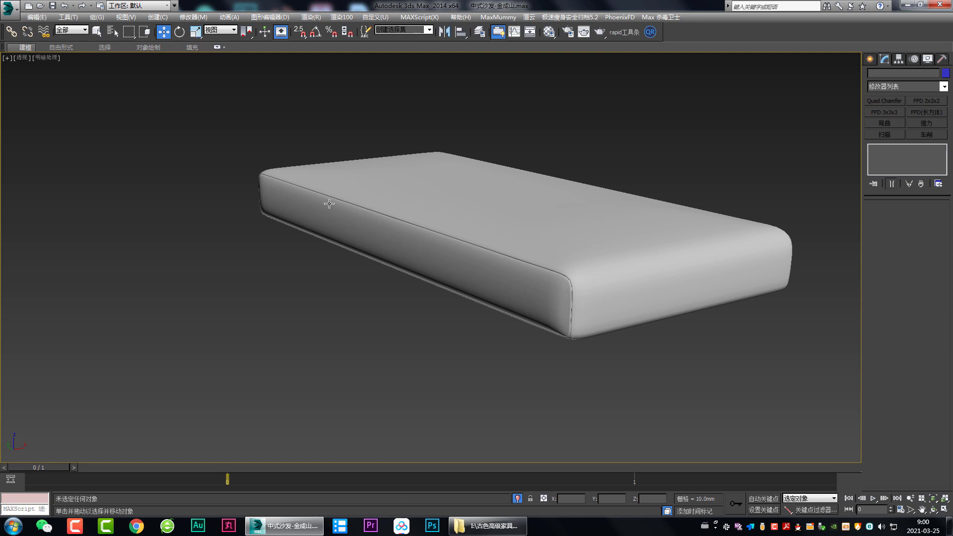
left_click_drag(304, 199, 520, 280)
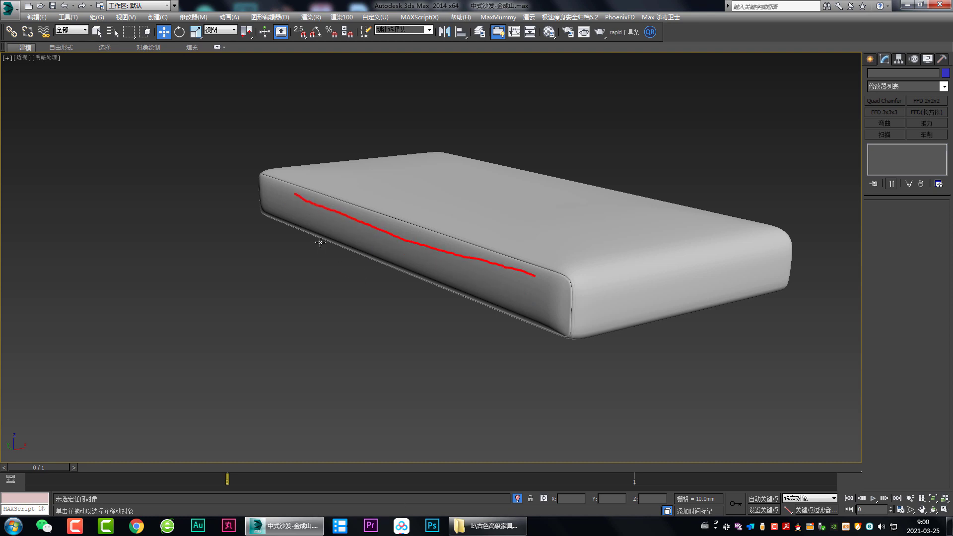
left_click_drag(320, 242, 522, 308)
key("Escape")
mouse_move(545, 323)
middle_mouse_down("alt")
mouse_move(472, 320)
mouse_move(506, 323)
middle_mouse_up("alt")
scroll(533, 326, "up", 5)
left_click_drag(520, 272, 518, 395)
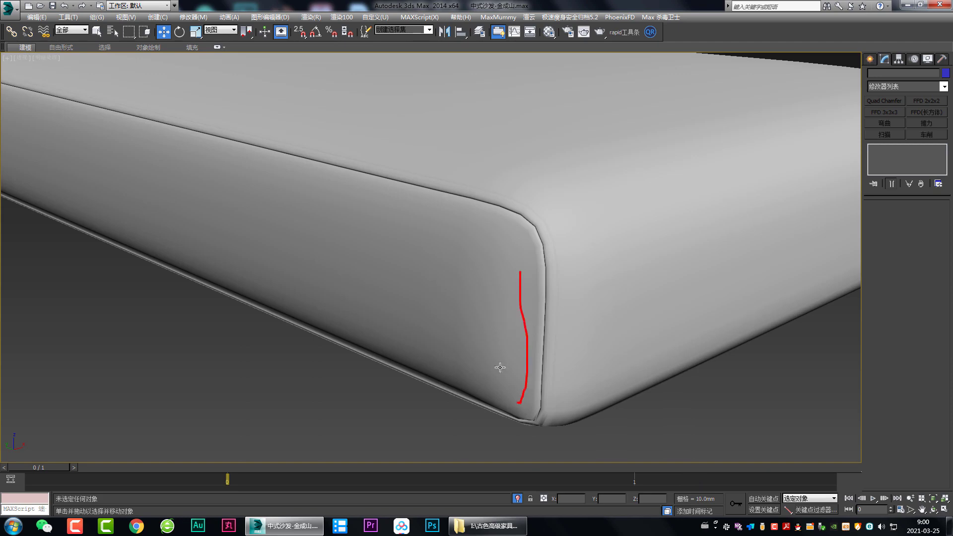
Turn off the cushion's NURMS preview and pick its corner edges and a vertex.
left_click(527, 319)
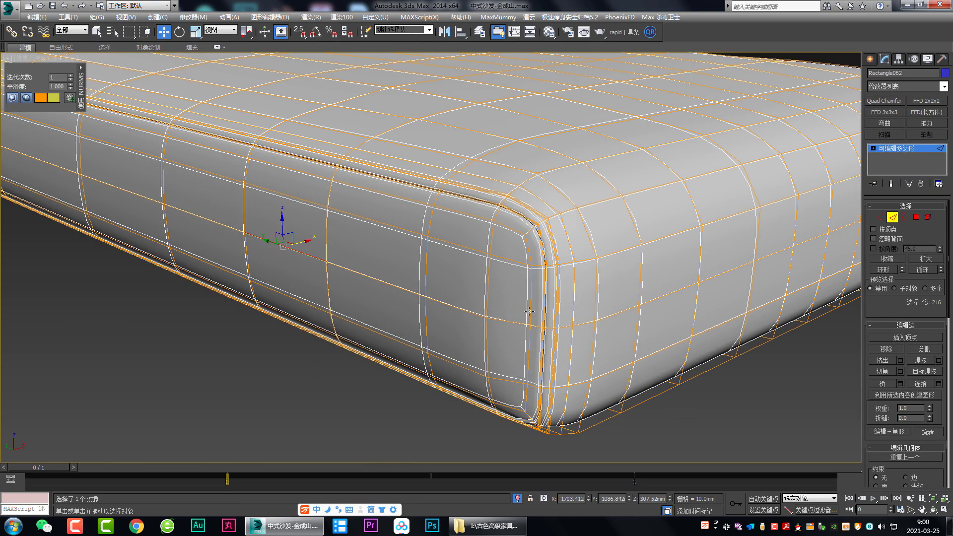
key("ctrl+q")
left_click(530, 316)
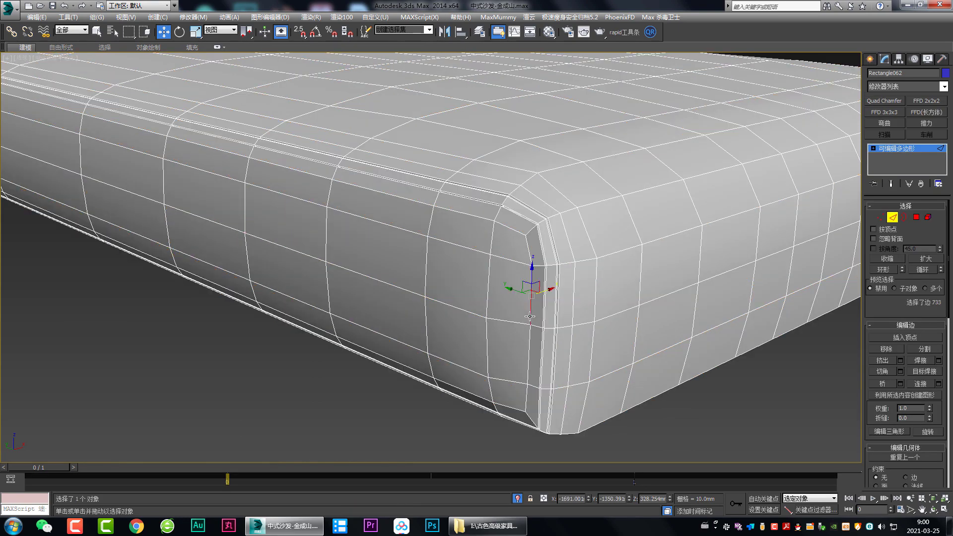
left_click(528, 337, "ctrl")
mouse_move(563, 330)
middle_mouse_down("alt")
mouse_move(571, 333)
mouse_move(548, 323)
middle_mouse_up("alt")
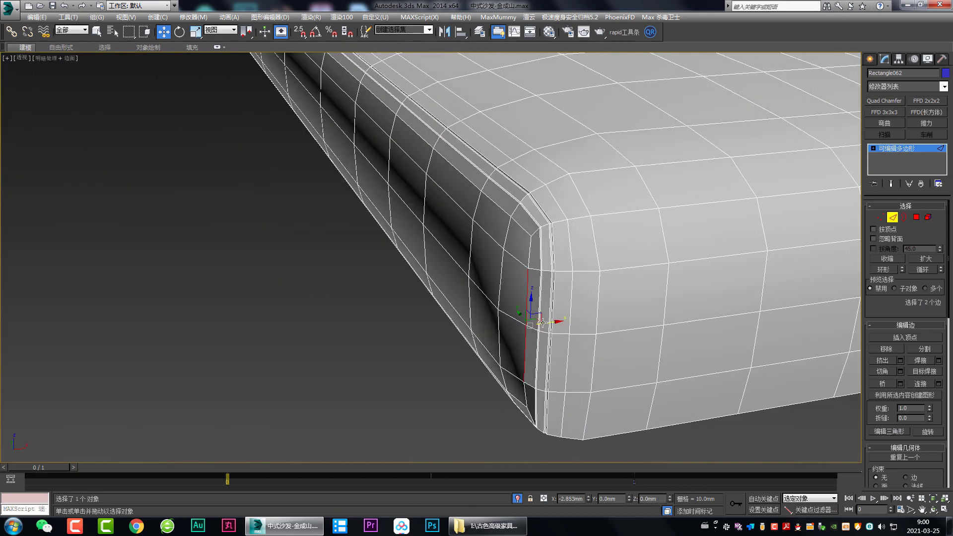
key("1")
left_click(540, 324)
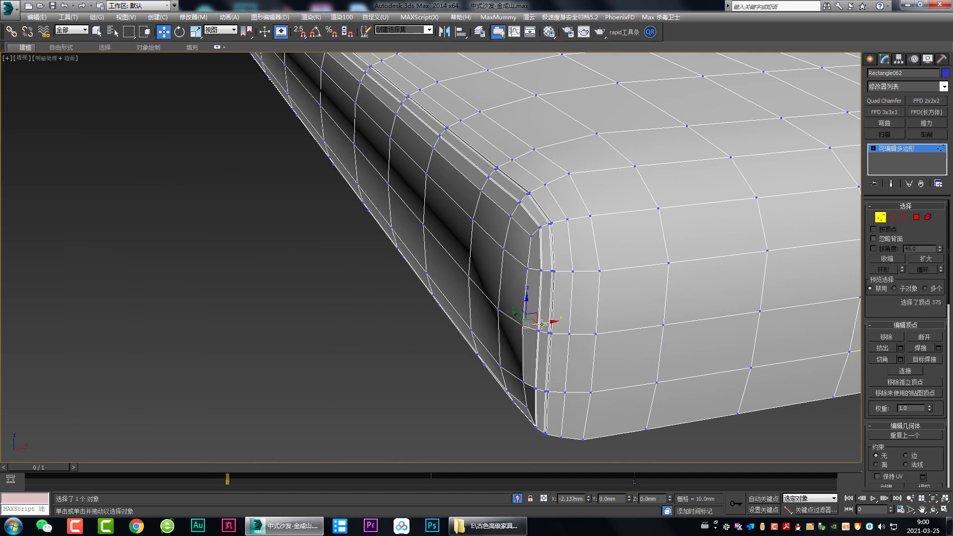
left_click(893, 149)
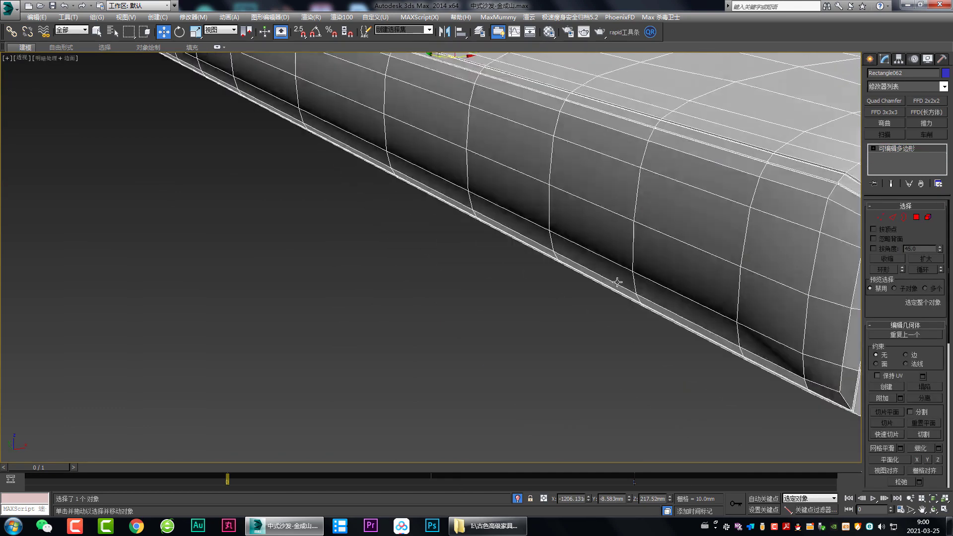
mouse_move(617, 279)
middle_mouse_down("alt")
mouse_move(549, 279)
mouse_move(634, 383)
middle_mouse_up("alt")
Deselect the cushion and toggle edged faces to compare the shading.
left_click(673, 404)
scroll(653, 393, "down", 2)
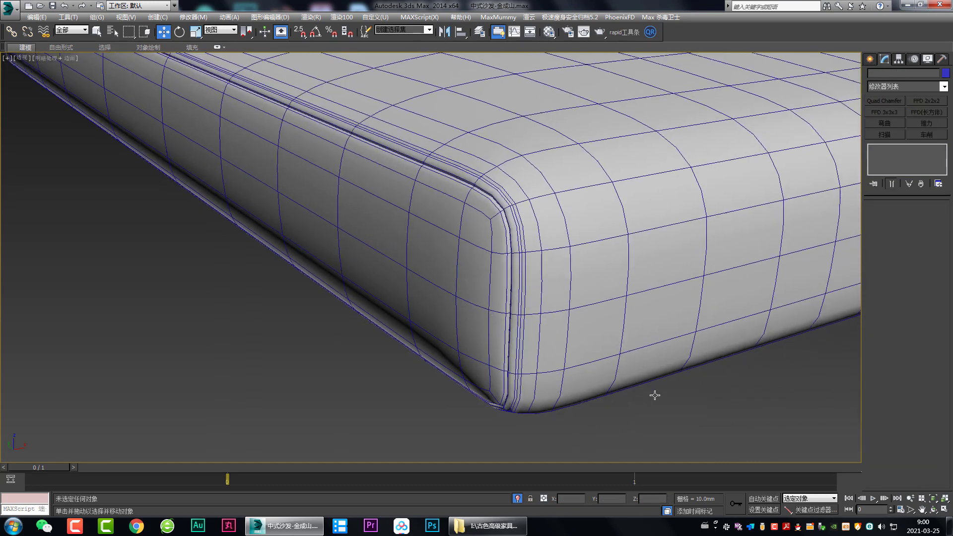
scroll(599, 382, "down", 3)
key("F4")
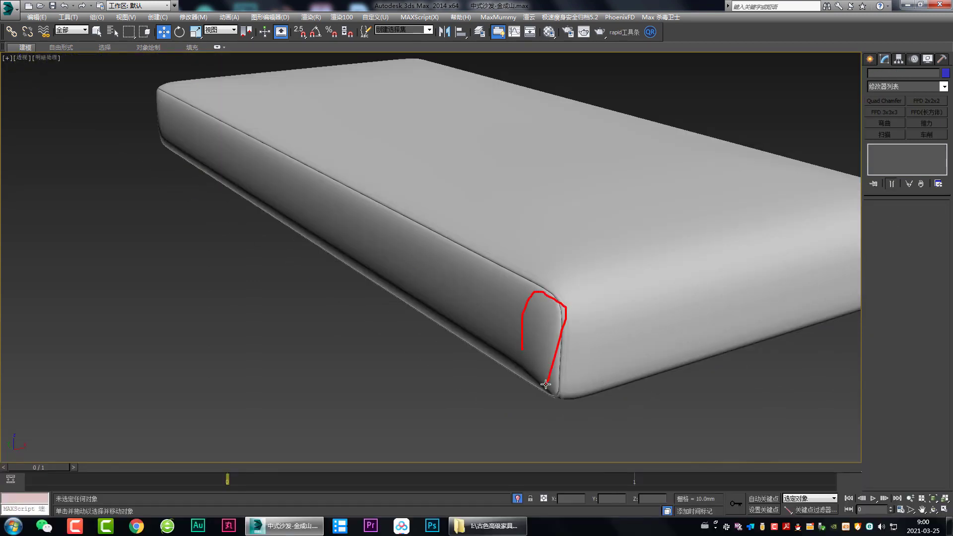
key("F4")
scroll(545, 345, "up", 3)
Select the cushion's vertical corner edges and shift them about 2.5 mm along X.
left_click(550, 268)
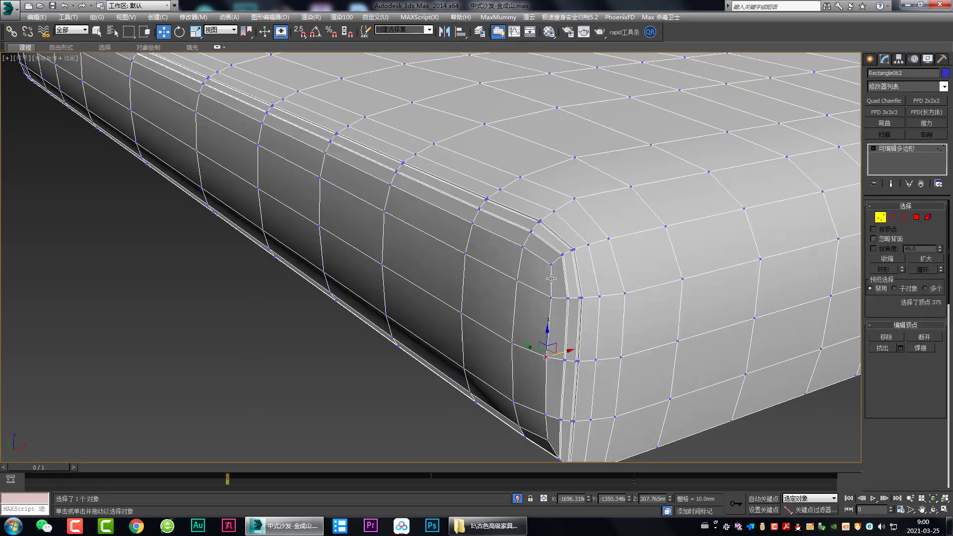
key("2")
left_click(545, 341)
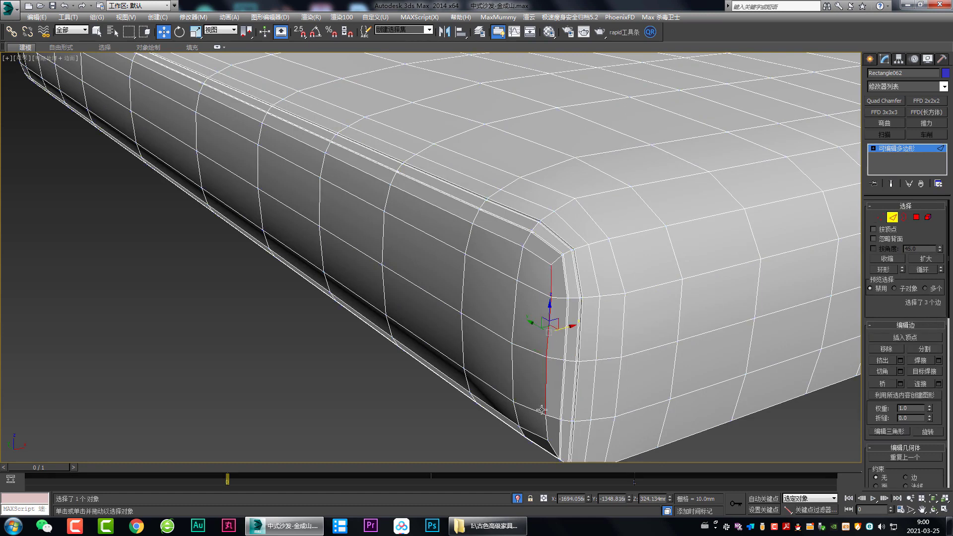
left_click(546, 425, "ctrl")
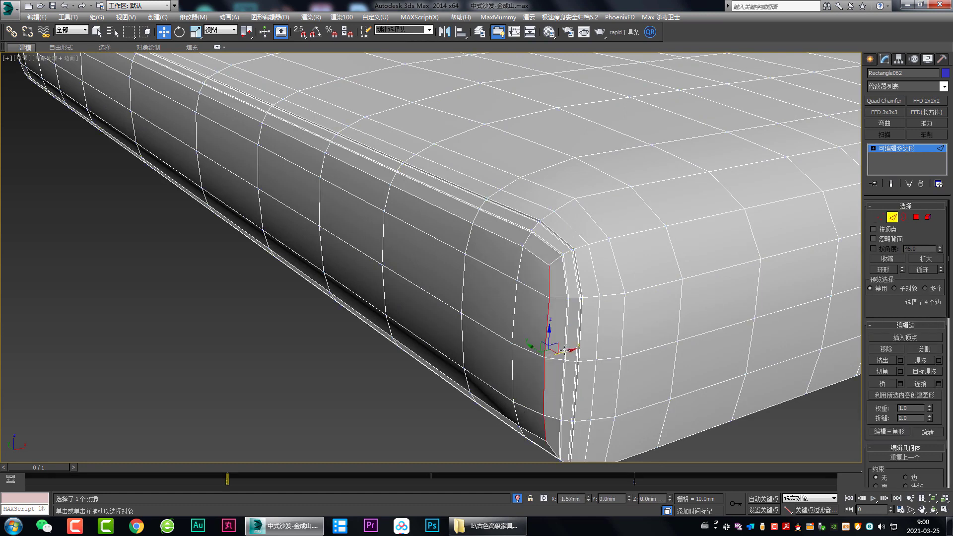
left_click_drag(571, 350, 560, 321)
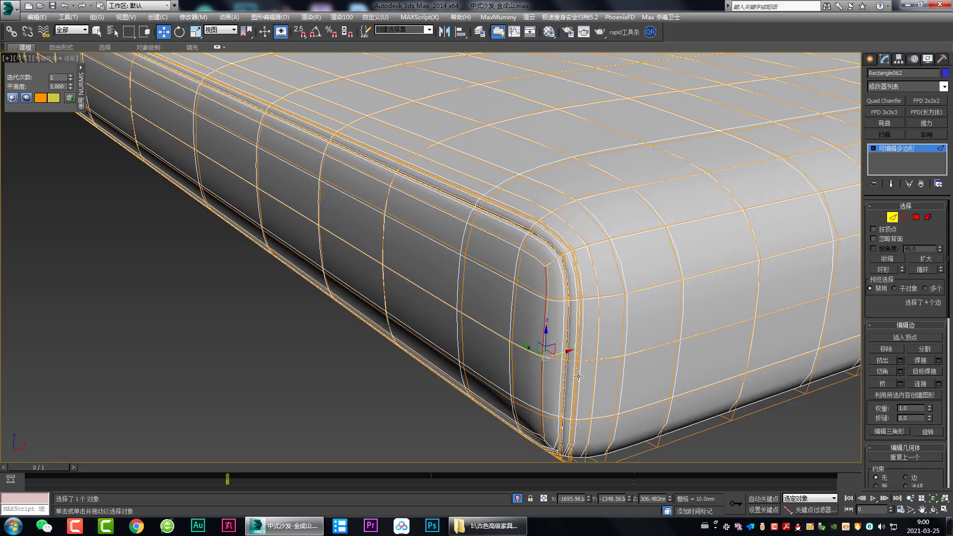
Nudge the corner vertices sideways, preview NURMS smoothing, then select a front-corner edge.
key("1")
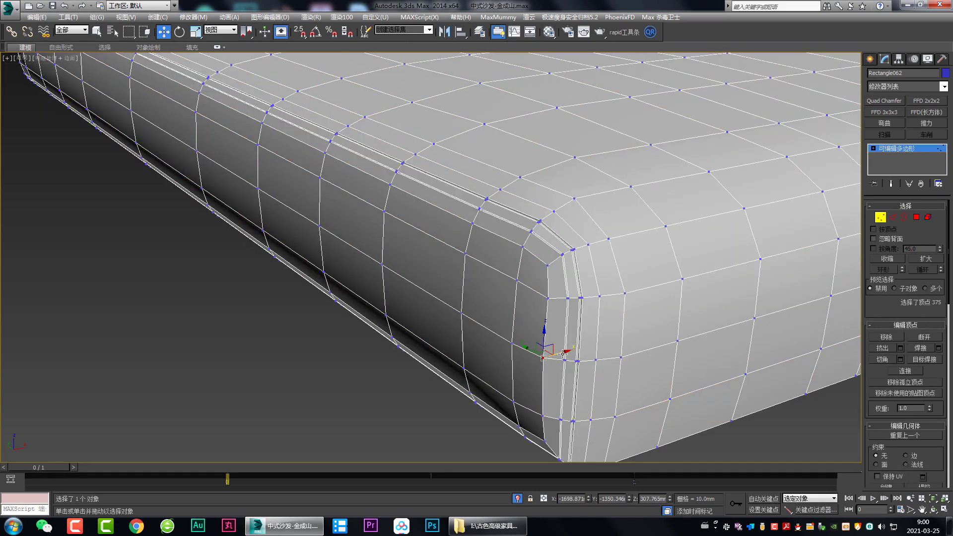
left_click_drag(563, 353, 565, 353)
key("ctrl+q")
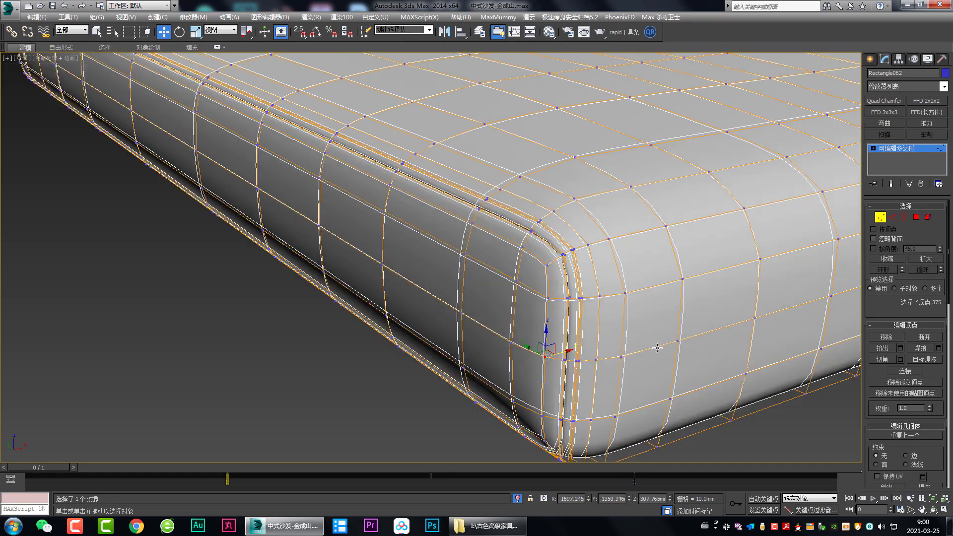
scroll(635, 333, "down", 3)
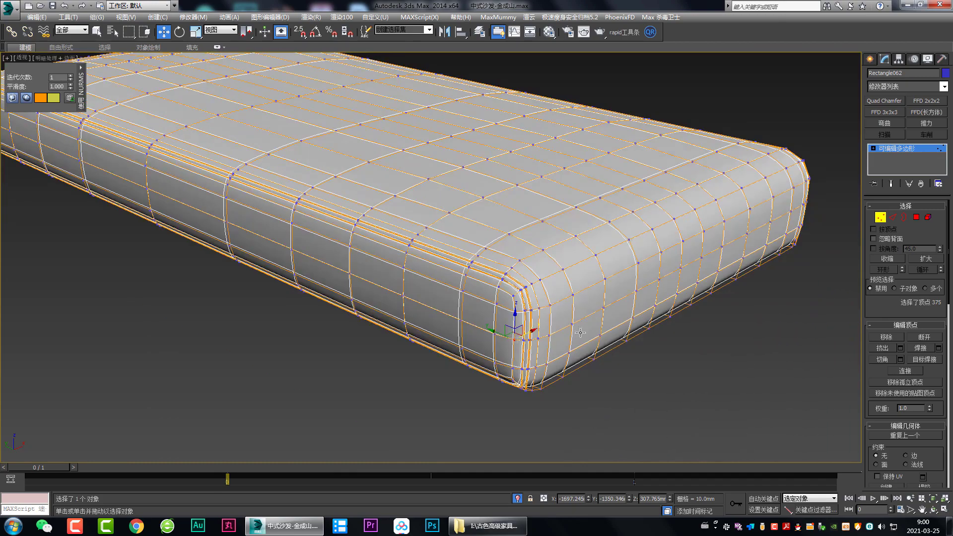
scroll(579, 332, "down", 2)
key("ctrl+q")
key("2")
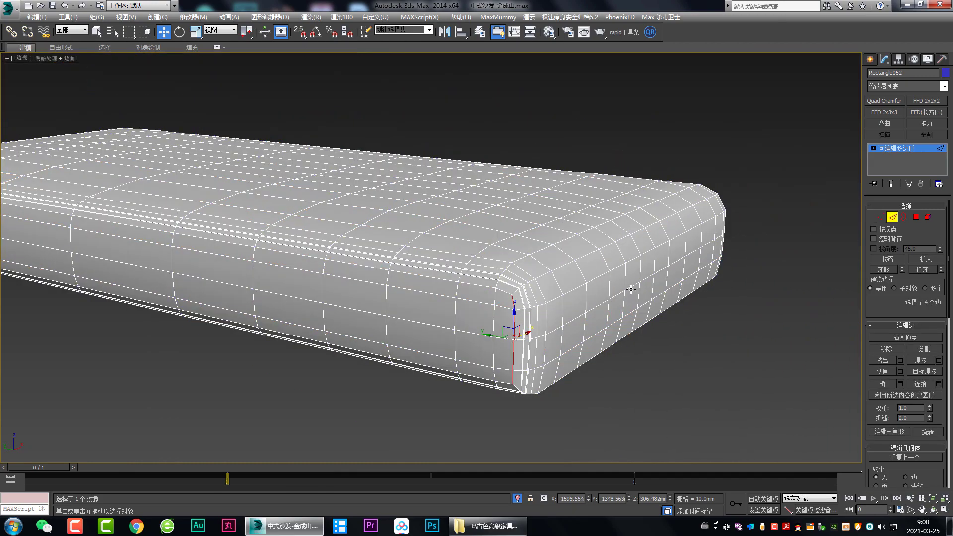
left_click(631, 289)
In the Left view, select the 16 vertices along the cushion's rounded end, including the lower row.
key("l")
key("z")
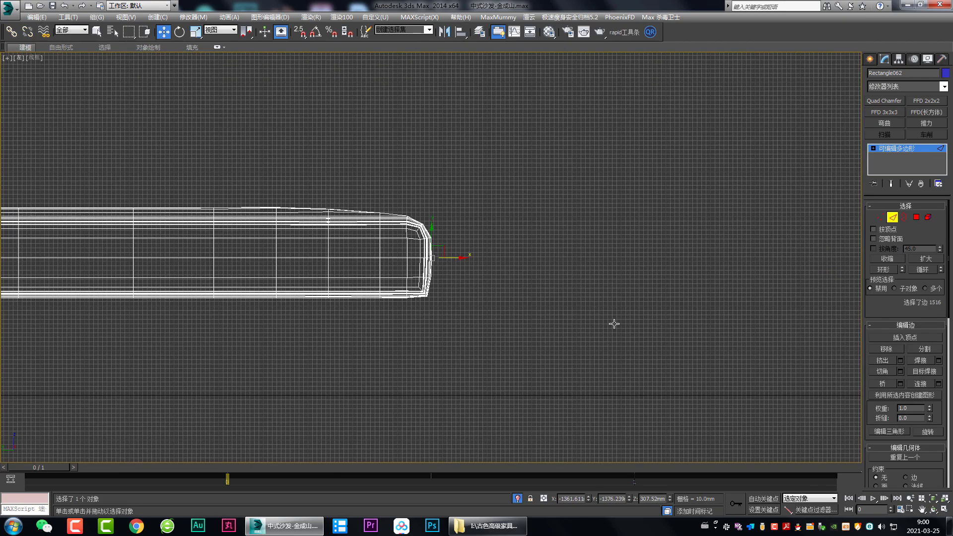
scroll(418, 257, "up", 1)
scroll(419, 250, "up", 5)
key("1")
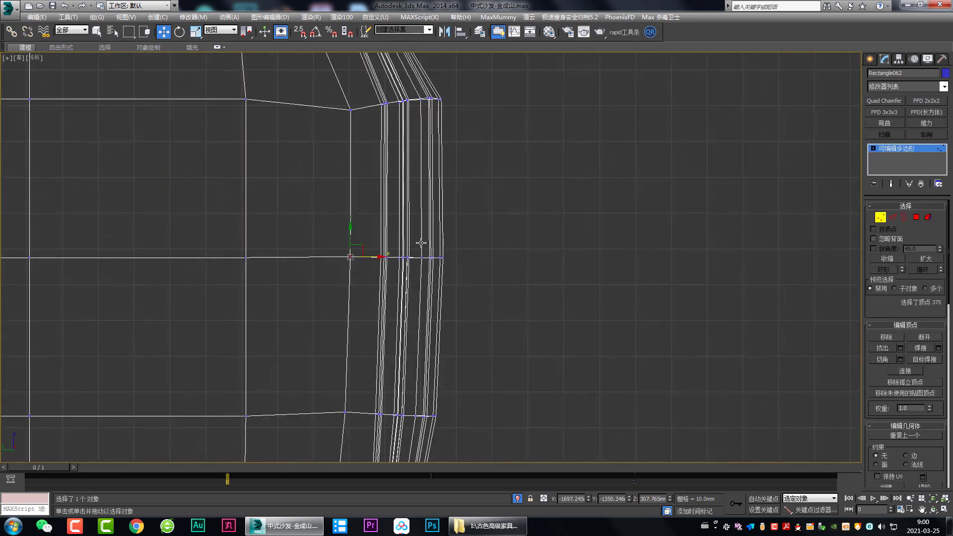
left_click_drag(473, 300, 472, 299)
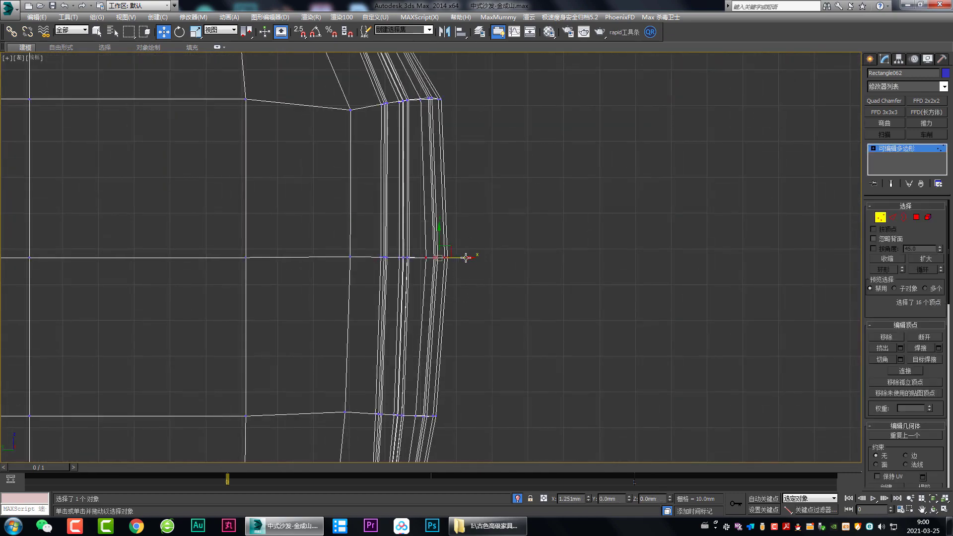
middle_click_drag(424, 373, 436, 276)
left_click_drag(419, 307, 467, 324)
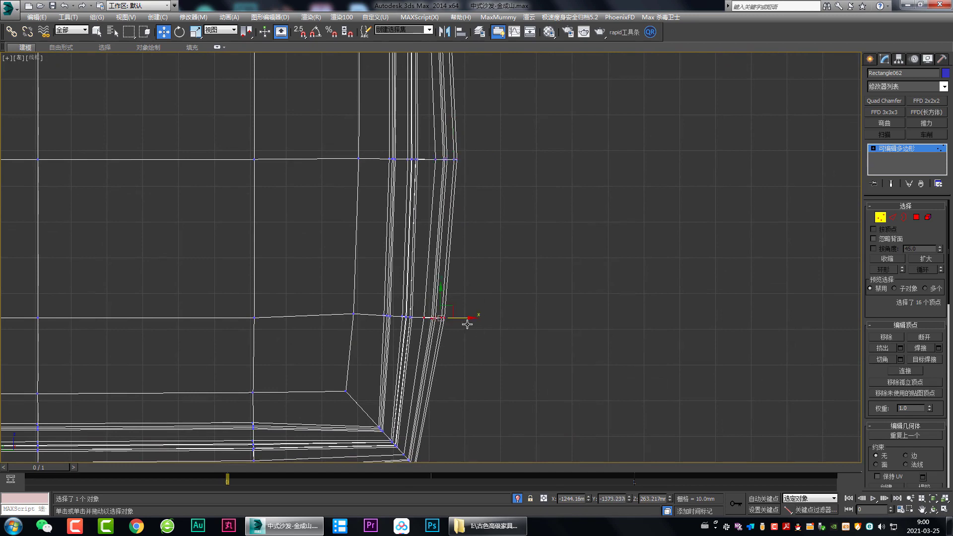
Move the end vertices, then return to object level with all four viewports shown.
scroll(463, 320, "down", 3)
scroll(477, 283, "down", 2)
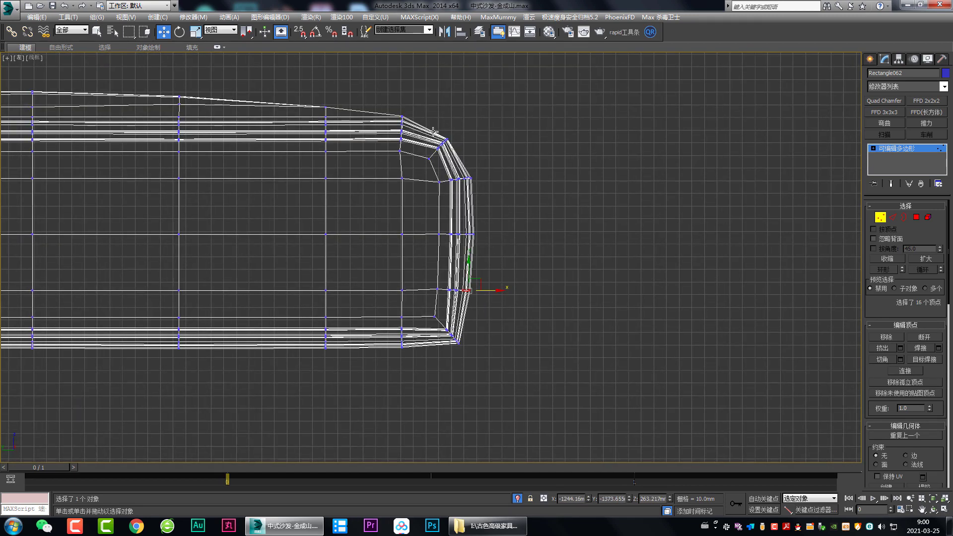
mouse_move(432, 130)
left_mouse_down()
mouse_move(479, 206)
mouse_move(467, 330)
mouse_move(443, 377)
mouse_move(486, 140)
mouse_move(443, 104)
mouse_move(436, 375)
left_mouse_up()
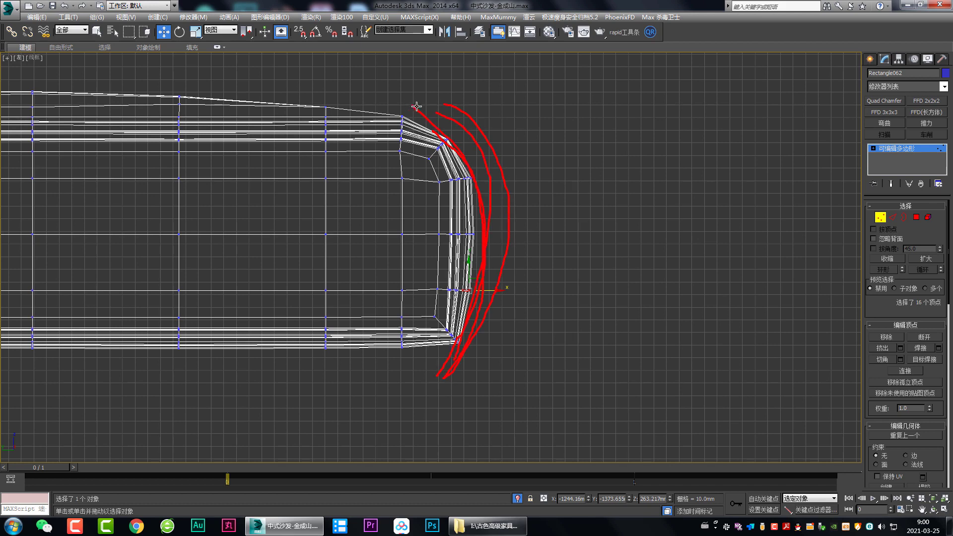
key("Escape")
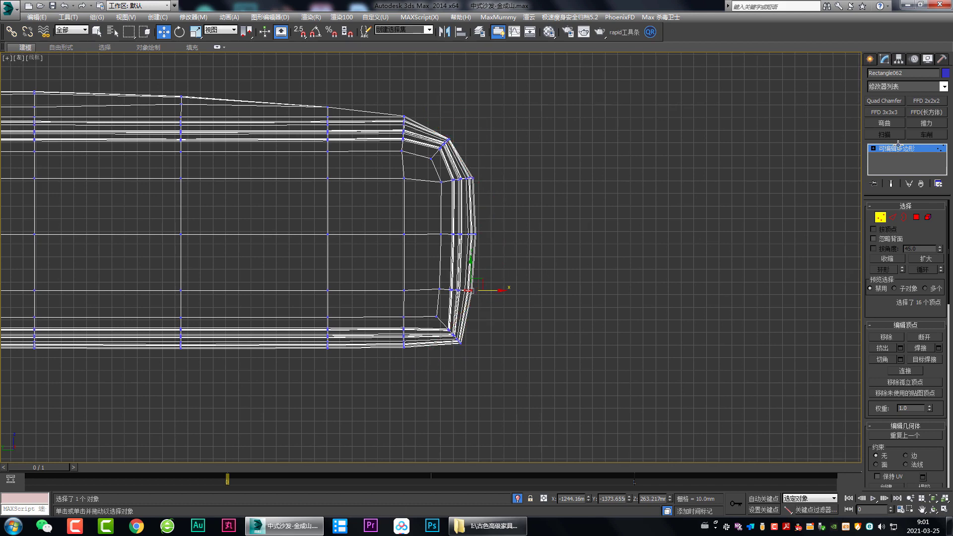
left_click(897, 148)
key("alt+w")
key("alt+w")
Maximize Perspective, deselect, hide edged faces and orbit around the smoothed cushion.
key("ctrl+BackSpace")
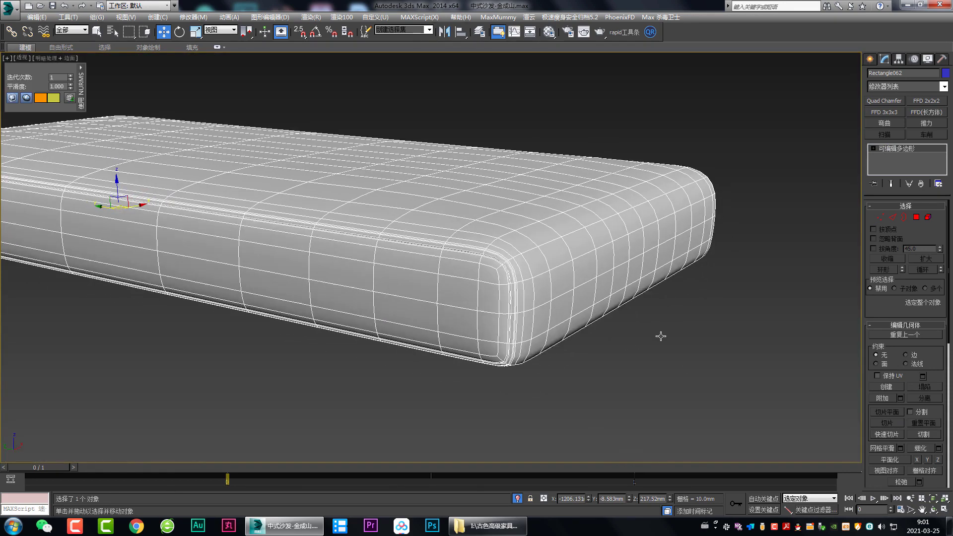
left_click(678, 341)
key("F4")
mouse_move(612, 315)
middle_mouse_down("alt")
mouse_move(506, 308)
mouse_move(602, 312)
mouse_move(617, 304)
mouse_move(579, 323)
mouse_move(558, 298)
middle_mouse_up("alt")
key("q")
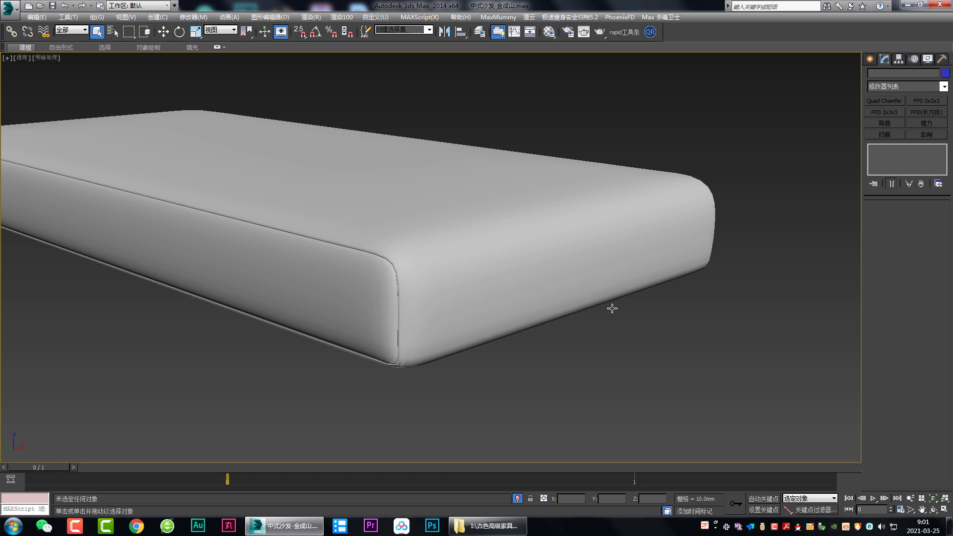
mouse_move(612, 308)
middle_mouse_down("alt")
mouse_move(543, 315)
mouse_move(440, 293)
mouse_move(531, 271)
mouse_move(549, 251)
mouse_move(553, 293)
mouse_move(504, 333)
mouse_move(517, 325)
middle_mouse_up("alt")
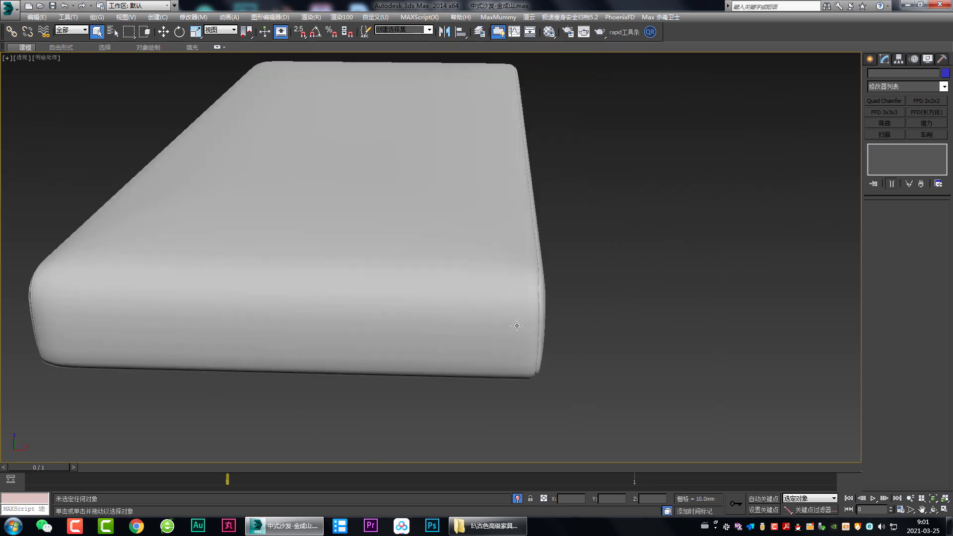
Pull back to bring the whole sofa set into view.
scroll(517, 326, "down", 10)
middle_click_drag(535, 253, 524, 304, "alt")
middle_click_drag(426, 381, 504, 320, "alt")
Show edged faces, select the chaise's base frame and orbit to a frontal view.
scroll(581, 327, "up", 3)
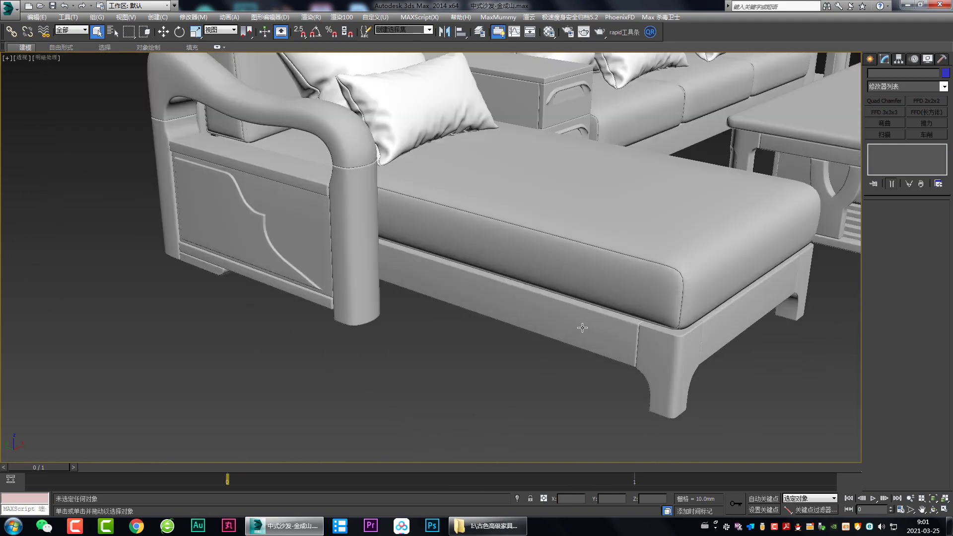
key("F4")
left_click(642, 375)
middle_click_drag(642, 374, 645, 386, "alt")
scroll(570, 356, "down", 3)
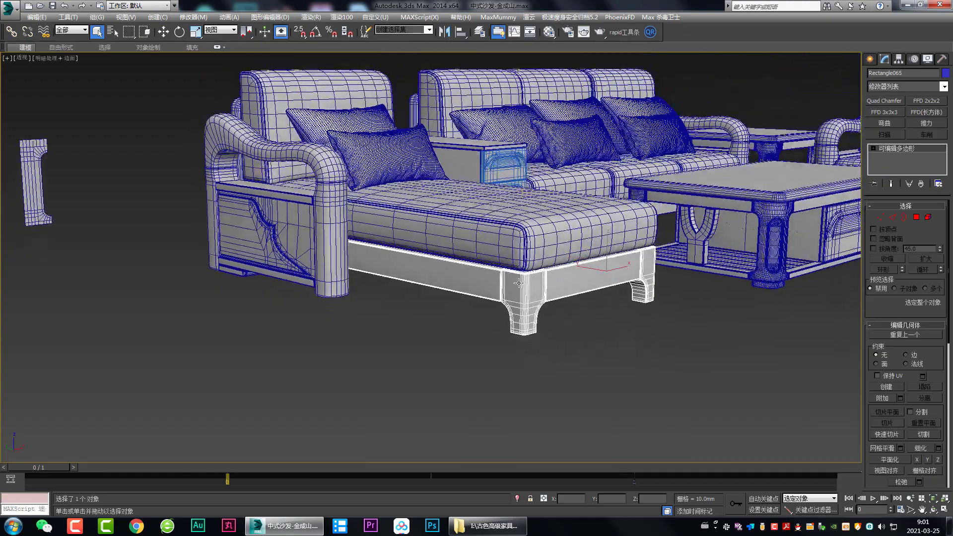
scroll(576, 300, "up", 10)
scroll(558, 305, "down", 2)
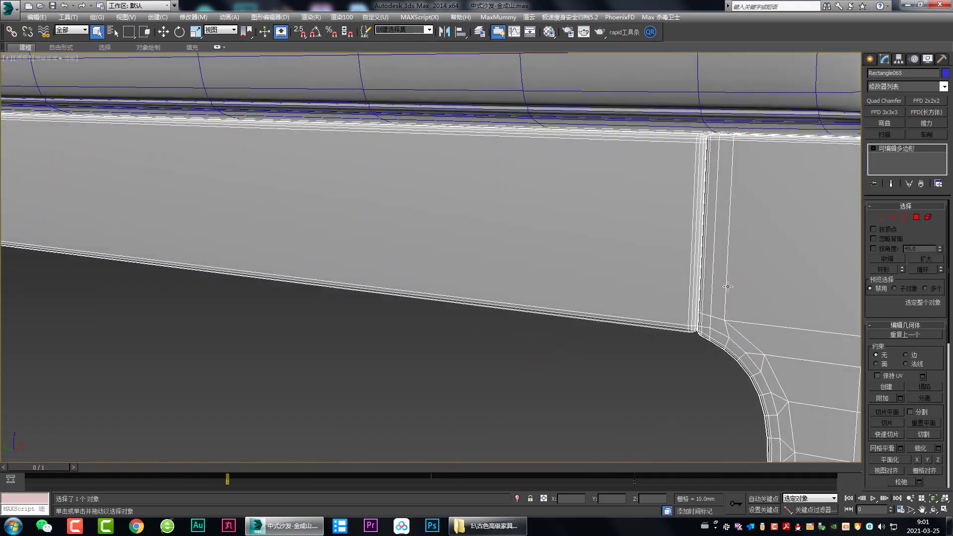
scroll(546, 298, "down", 1)
scroll(535, 292, "down", 5)
mouse_move(534, 293)
middle_mouse_down("alt")
mouse_move(260, 345)
mouse_move(397, 288)
middle_mouse_up("alt")
Zoom in, select the groove line Line004 and orbit to an angled view of the armrest panel.
scroll(260, 346, "up", 4)
scroll(282, 321, "down", 3)
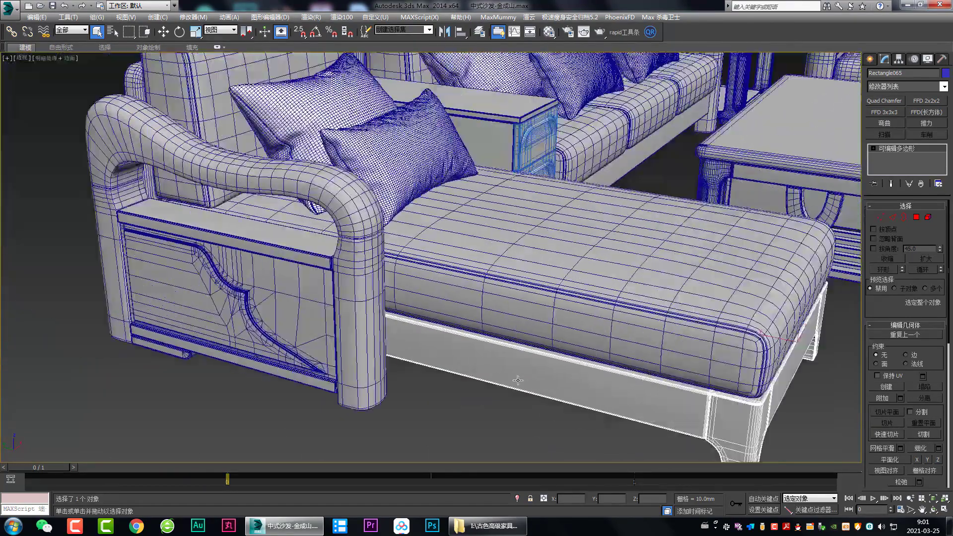
scroll(446, 278, "up", 2)
scroll(466, 273, "up", 3)
scroll(466, 274, "up", 3)
scroll(496, 273, "up", 1)
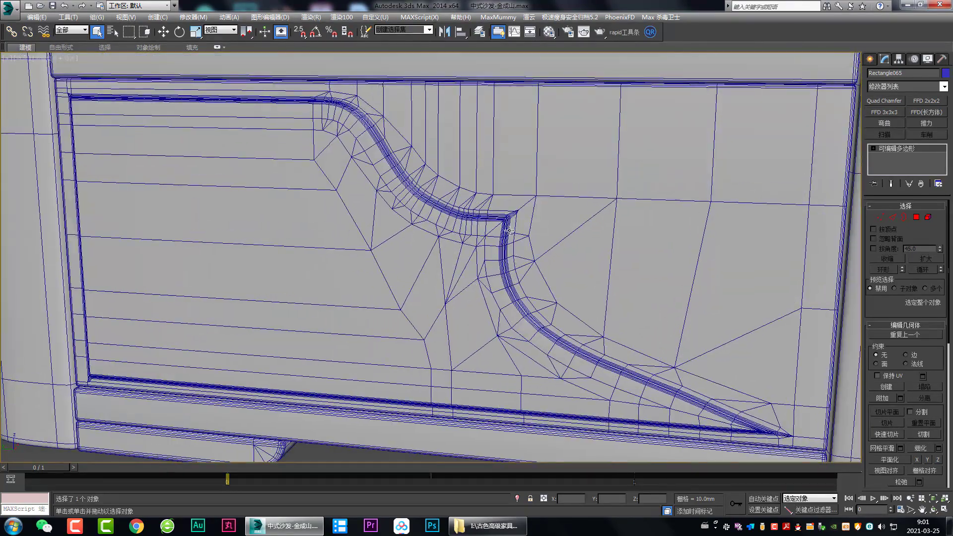
scroll(508, 273, "up", 1)
left_click(511, 242)
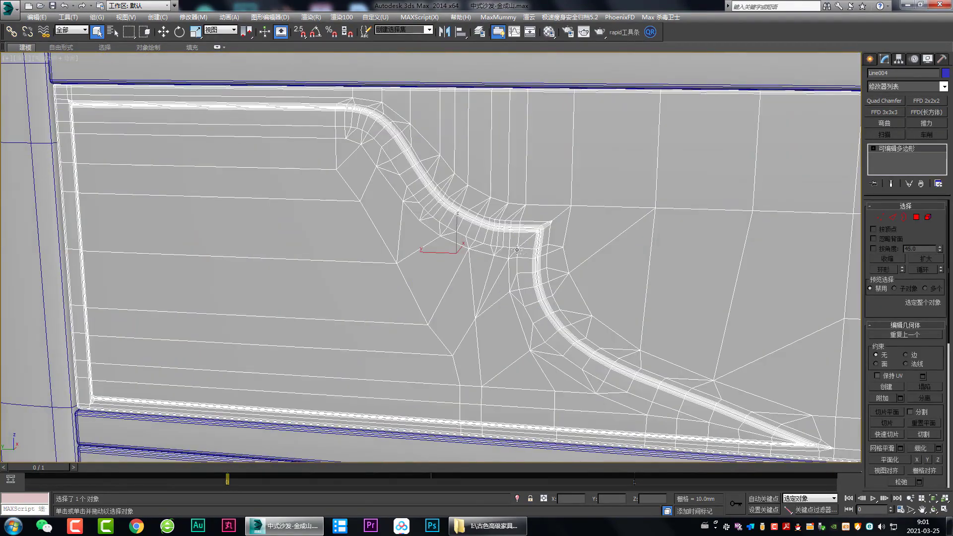
scroll(516, 250, "down", 2)
scroll(516, 249, "up", 1)
mouse_move(517, 249)
middle_mouse_down("alt")
mouse_move(573, 322)
mouse_move(425, 276)
mouse_move(469, 248)
middle_mouse_up("alt")
scroll(573, 321, "up", 2)
Deselect and inspect the panel groove without edges, then turn edged faces back on.
left_click(715, 402)
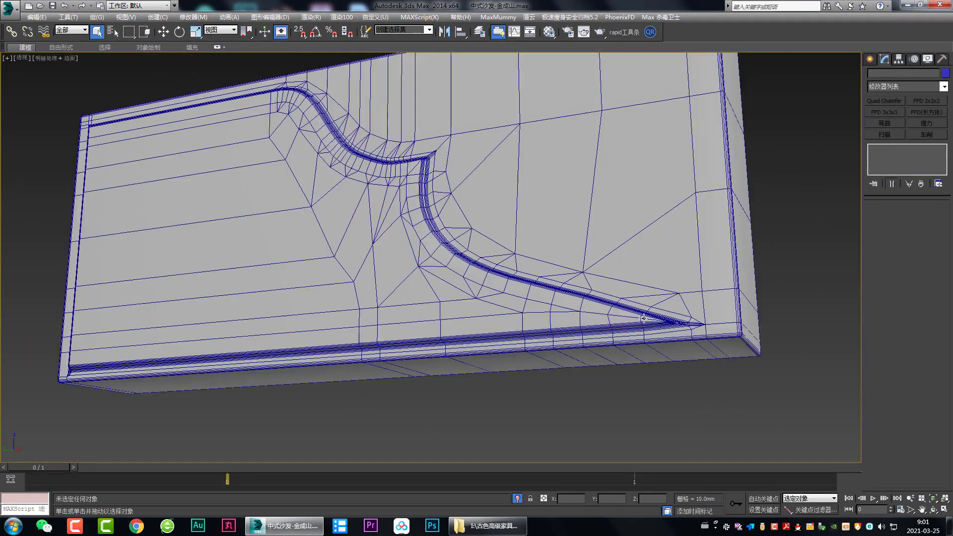
scroll(704, 392, "up", 2)
key("F4")
scroll(645, 367, "up", 2)
scroll(601, 346, "up", 2)
scroll(600, 346, "down", 3)
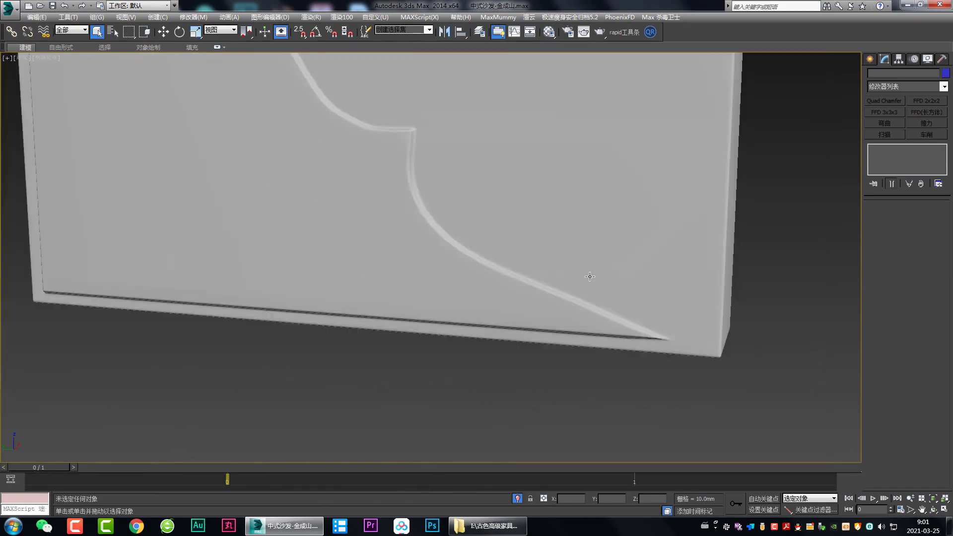
mouse_move(586, 277)
middle_mouse_down("alt")
mouse_move(537, 330)
mouse_move(483, 294)
mouse_move(489, 244)
mouse_move(590, 311)
mouse_move(694, 308)
mouse_move(467, 224)
mouse_move(307, 316)
middle_mouse_up("alt")
scroll(484, 293, "up", 2)
key("F4")
scroll(489, 244, "down", 5)
Select armrest Rectangle066, pick a short edge at its end and orbit to reveal that end.
left_click(611, 297)
scroll(713, 312, "down", 3)
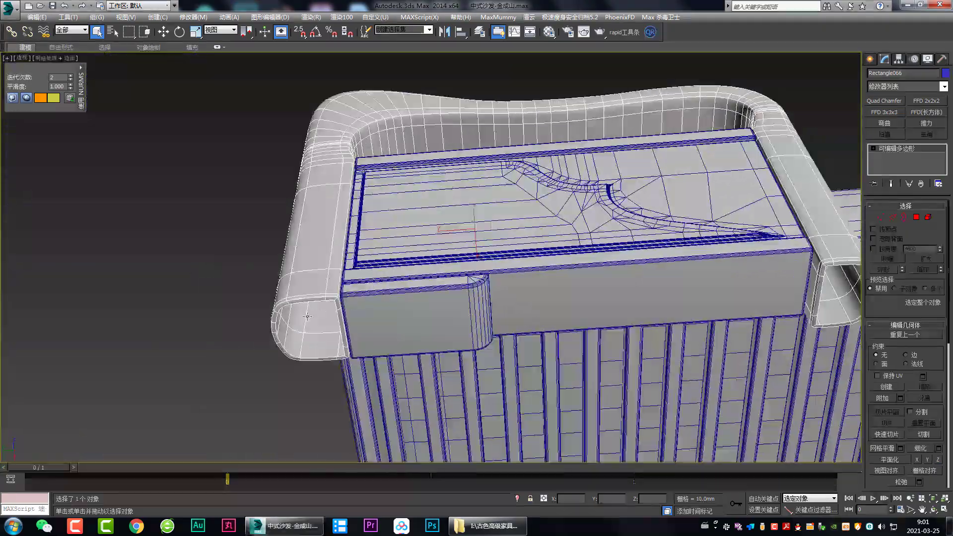
key("2")
left_click(284, 303)
mouse_move(293, 355)
middle_mouse_down("alt")
mouse_move(666, 313)
mouse_move(578, 262)
mouse_move(552, 288)
mouse_move(523, 274)
middle_mouse_up("alt")
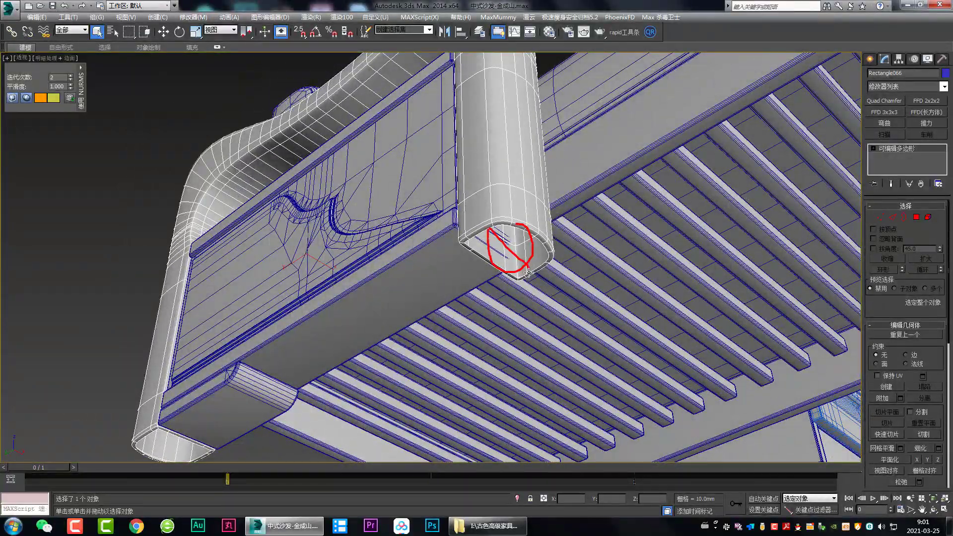
Orbit beneath the sofa and over toward the small side table.
mouse_move(502, 253)
middle_mouse_down()
mouse_move(527, 269)
mouse_move(528, 297)
middle_mouse_up()
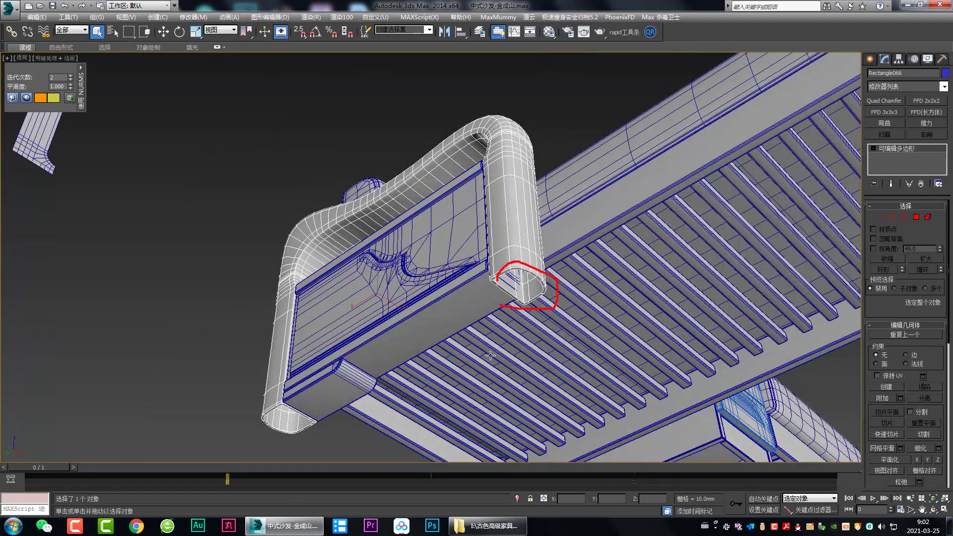
middle_click_drag(590, 225, 617, 258, "alt")
mouse_move(496, 297)
middle_mouse_down("alt")
mouse_move(457, 278)
mouse_move(592, 256)
mouse_move(544, 326)
mouse_move(486, 339)
middle_mouse_up("alt")
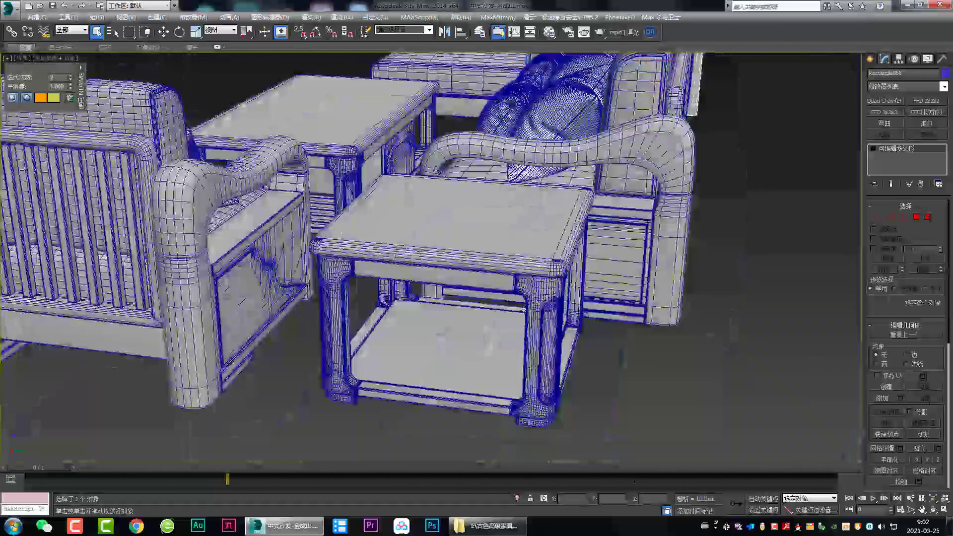
Select the side table's legs and isolate them.
scroll(486, 338, "up", 5)
left_click(486, 338)
scroll(486, 338, "down", 4)
scroll(486, 338, "down", 4)
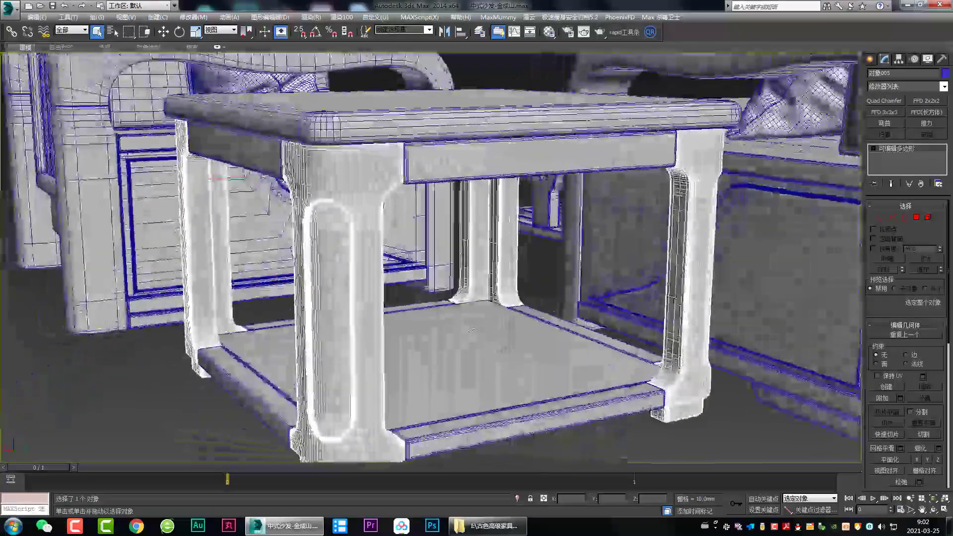
key("alt+q")
Orbit around the isolated legs until they stand upright.
scroll(417, 342, "up", 3)
scroll(417, 343, "down", 3)
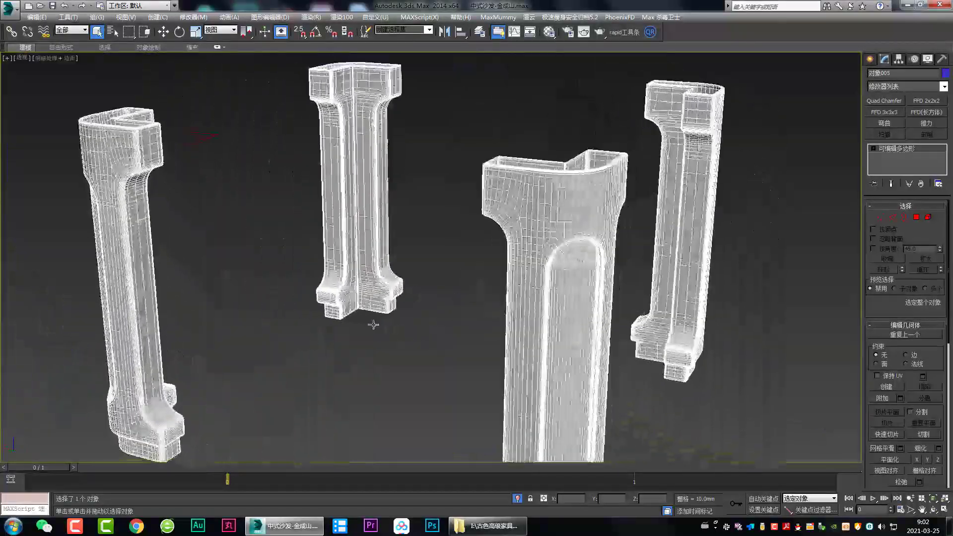
middle_click_drag(372, 323, 367, 266, "alt")
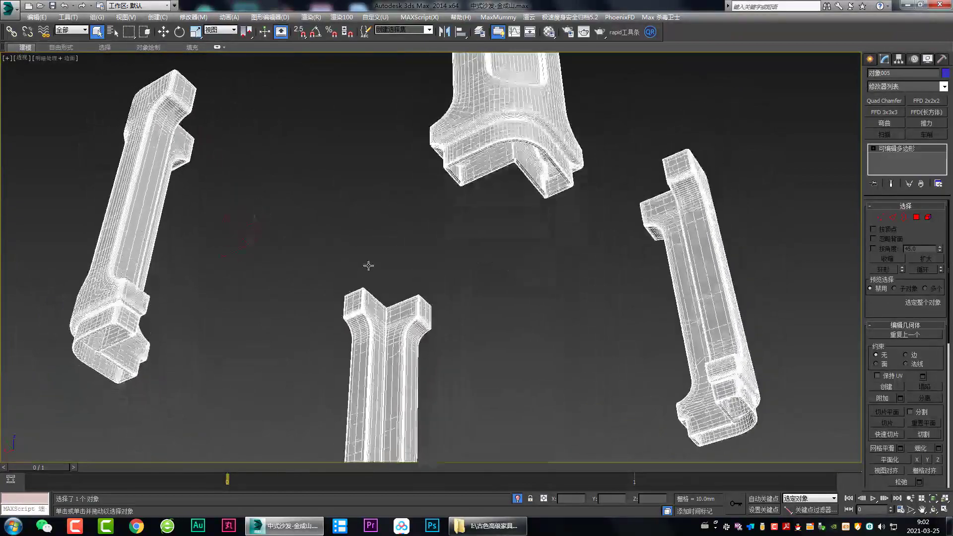
scroll(556, 231, "up", 3)
scroll(563, 211, "up", 2)
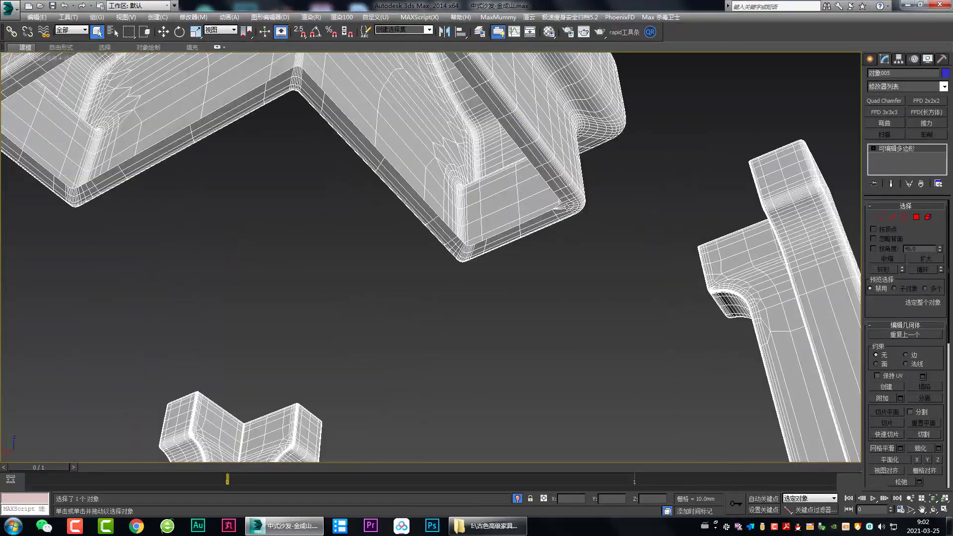
scroll(483, 223, "down", 2)
mouse_move(483, 223)
middle_mouse_down("alt")
mouse_move(559, 290)
mouse_move(381, 273)
middle_mouse_up("alt")
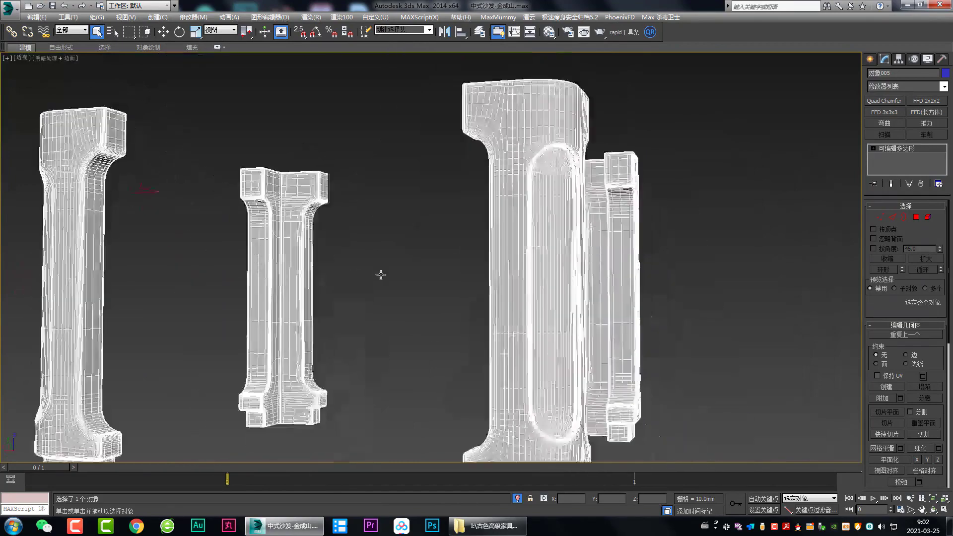
mouse_move(525, 313)
middle_mouse_down("alt")
mouse_move(538, 302)
mouse_move(435, 287)
middle_mouse_up("alt")
Toggle edged faces, inspect all four legs, then exit isolation to show the full scene.
key("F4")
key("F4")
scroll(463, 265, "up", 3)
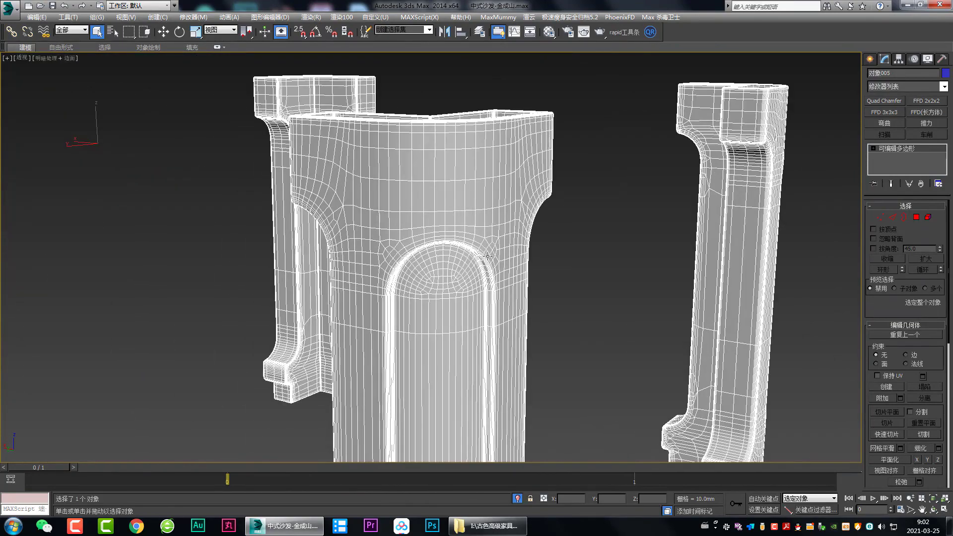
key("F4")
middle_click_drag(487, 256, 503, 307, "alt")
scroll(501, 277, "down", 3)
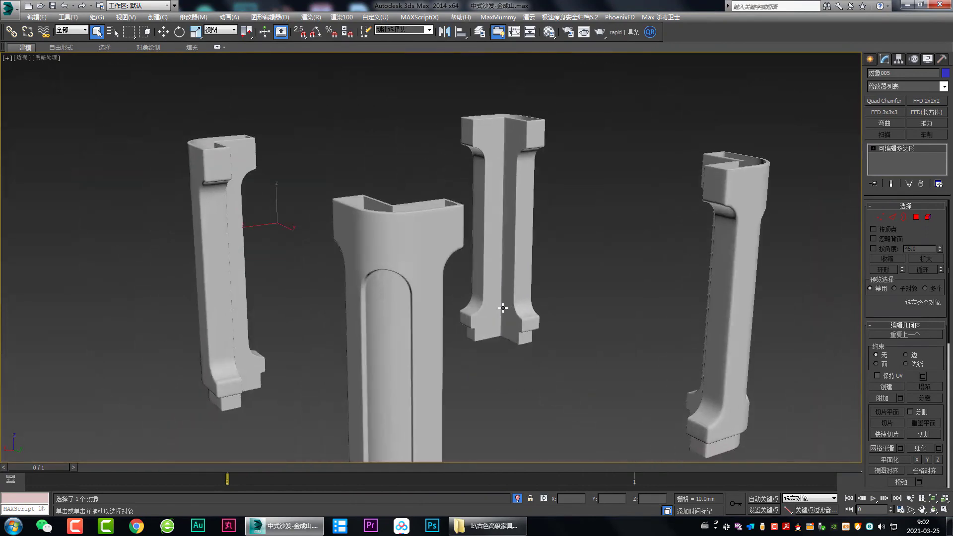
mouse_move(435, 292)
middle_mouse_down("alt")
mouse_move(500, 244)
mouse_move(506, 301)
mouse_move(494, 320)
mouse_move(595, 278)
middle_mouse_up("alt")
scroll(506, 300, "down", 2)
key("alt+q")
scroll(494, 320, "up", 2)
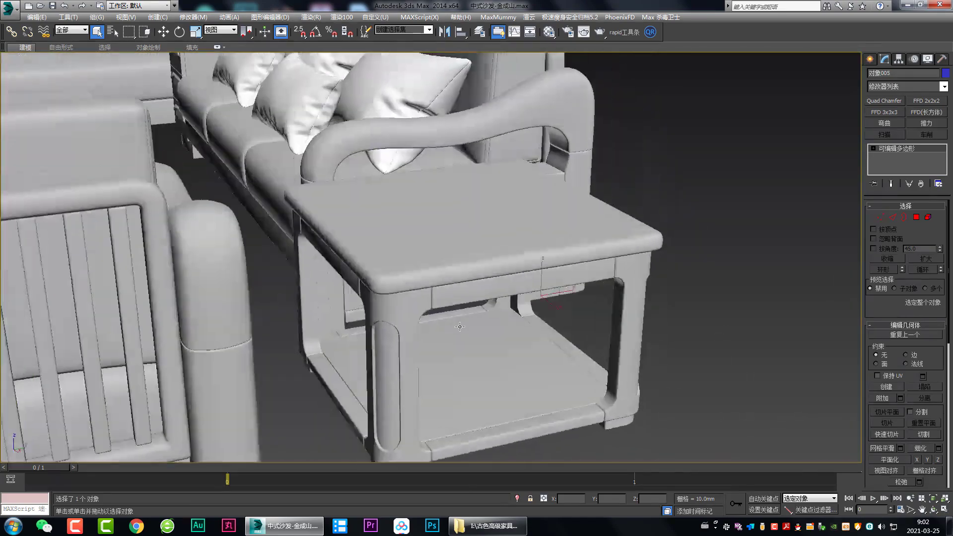
Orbit to a front view, show edged faces and select the tea table group.
scroll(623, 270, "up", 5)
scroll(499, 298, "down", 5)
mouse_move(500, 298)
middle_mouse_down("alt")
mouse_move(461, 297)
mouse_move(461, 248)
middle_mouse_up("alt")
scroll(448, 301, "up", 4)
scroll(448, 300, "up", 2)
key("F4")
left_click(448, 301)
Frame the whole tea table group in the view.
scroll(448, 301, "down", 4)
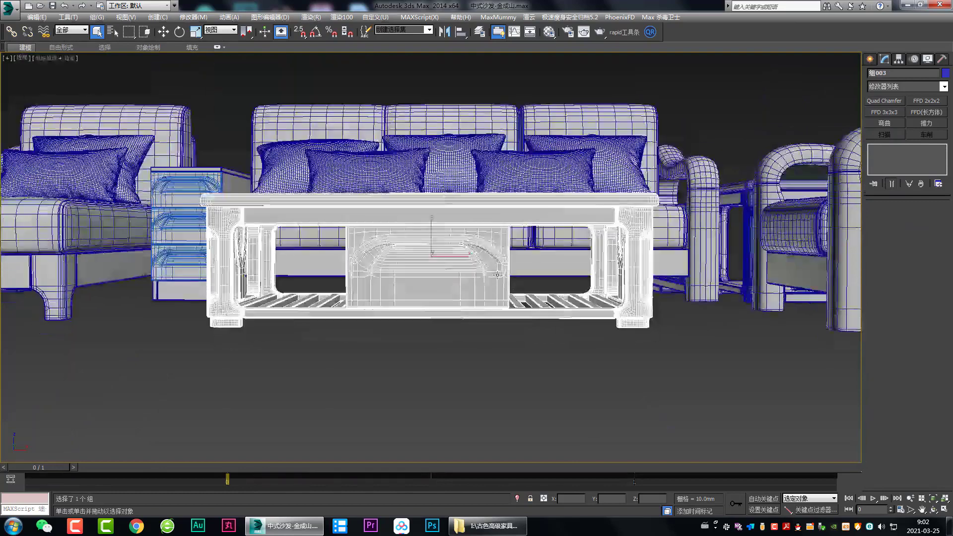
scroll(461, 247, "up", 5)
scroll(462, 248, "up", 4)
scroll(462, 263, "up", 2)
scroll(463, 279, "down", 2)
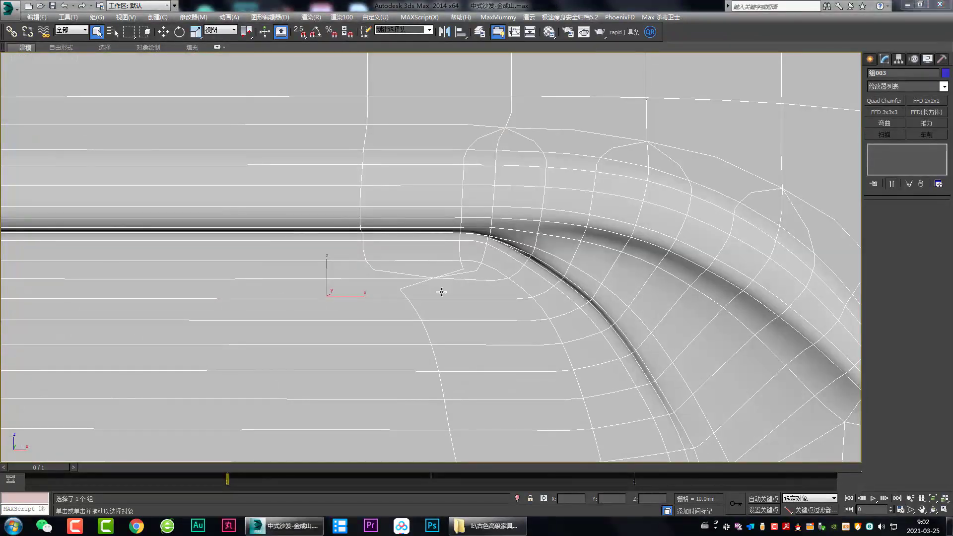
left_click_drag(387, 298, 524, 306)
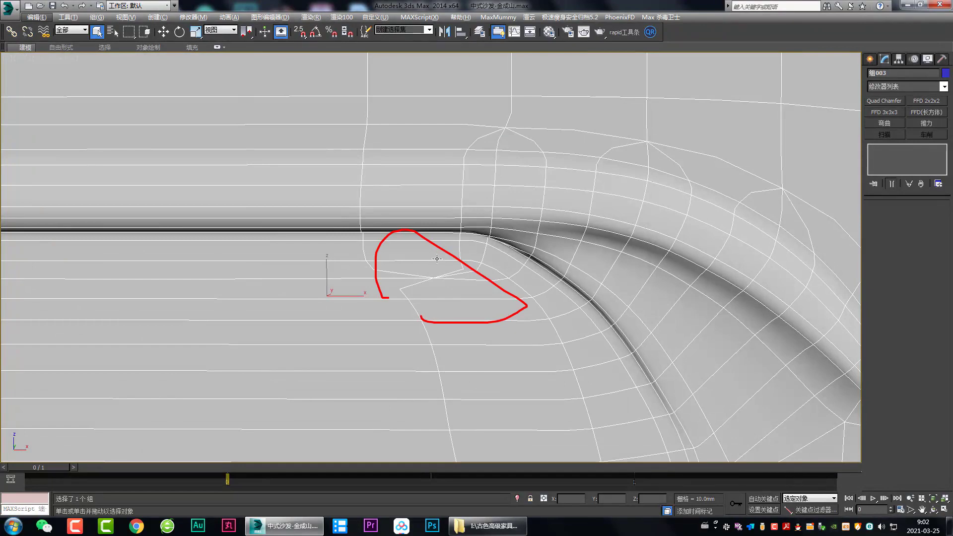
key("z")
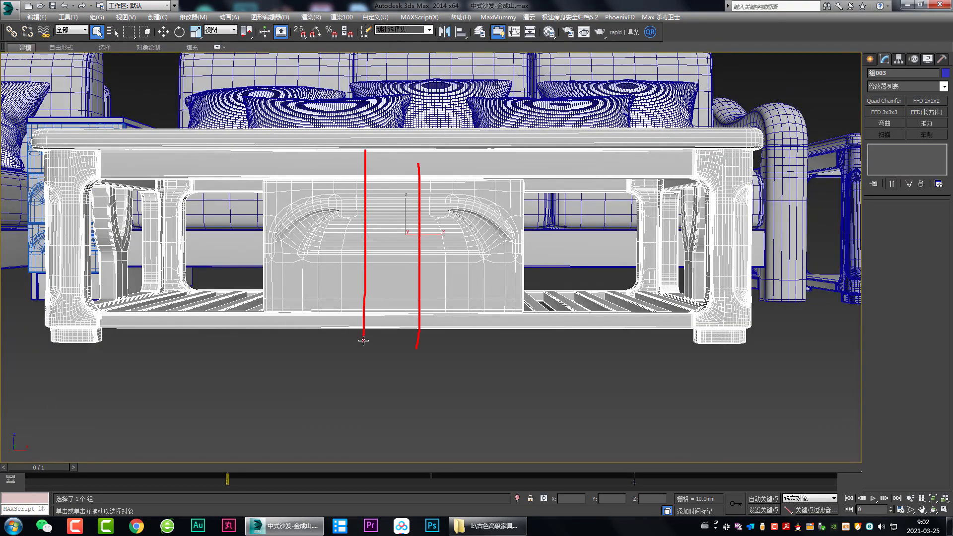
Zoom into the drawer handle and pan along its arched curve to the corners.
scroll(439, 222, "up", 5)
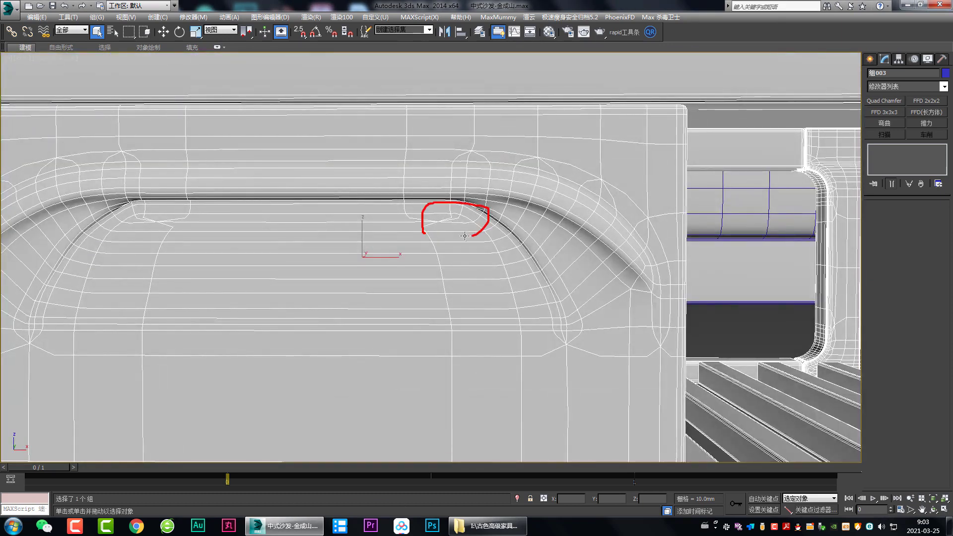
scroll(479, 229, "down", 1)
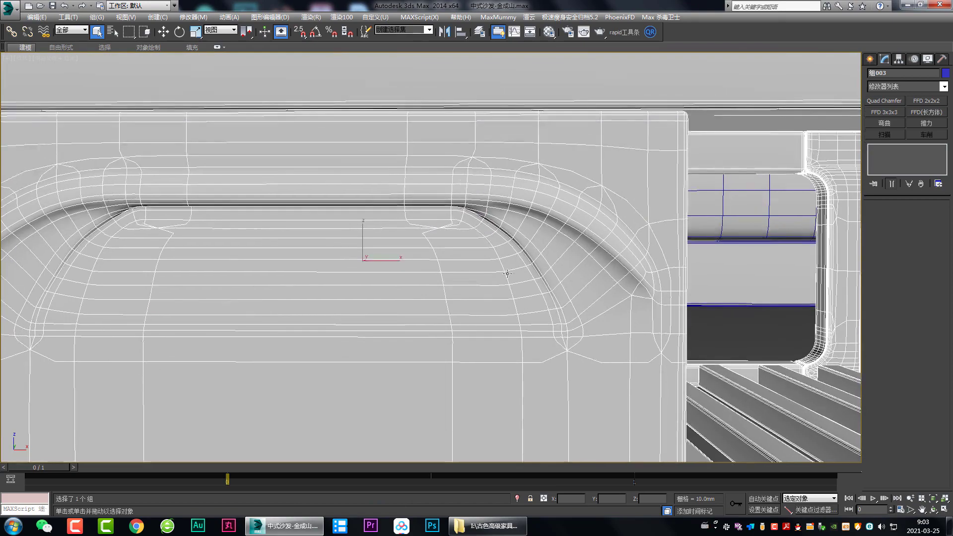
scroll(509, 196, "down", 3)
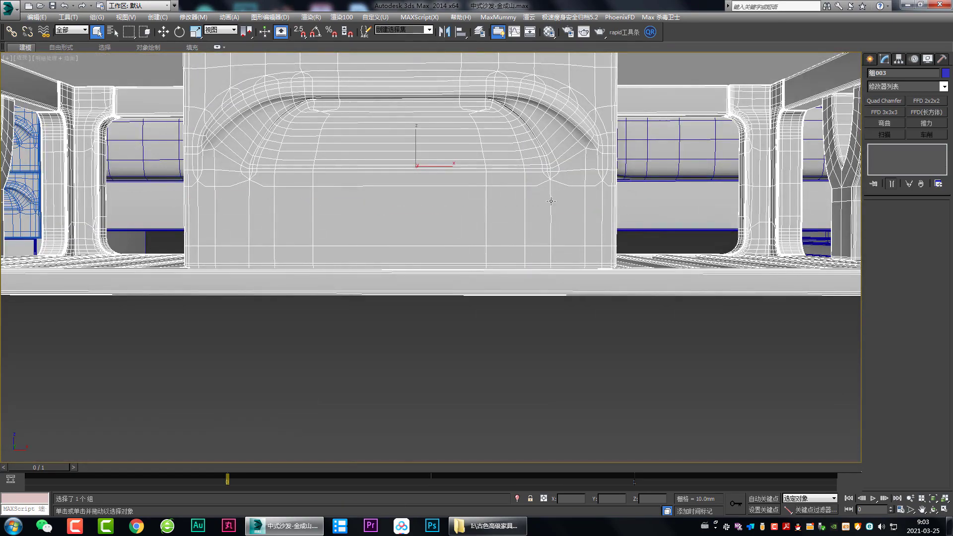
scroll(459, 206, "up", 3)
scroll(459, 206, "up", 4)
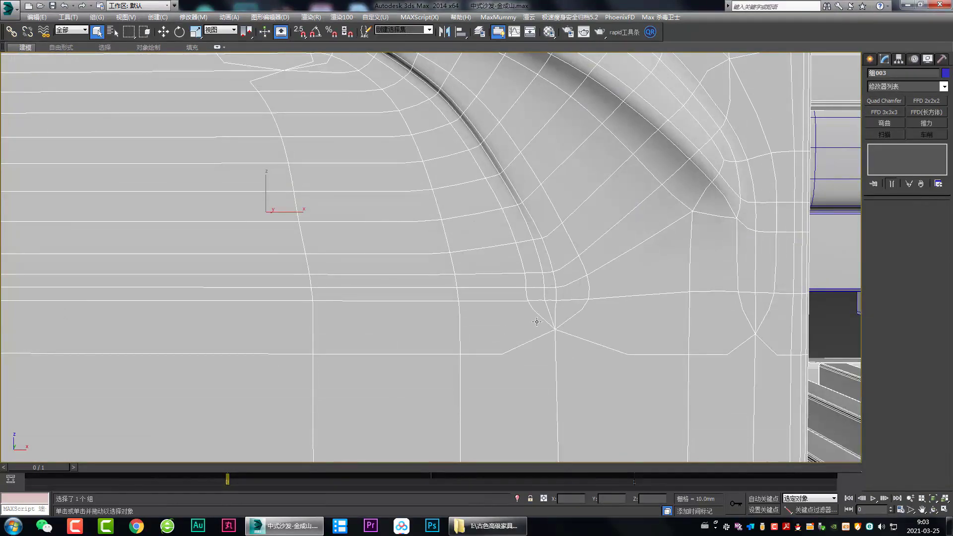
middle_click_drag(478, 133, 476, 194)
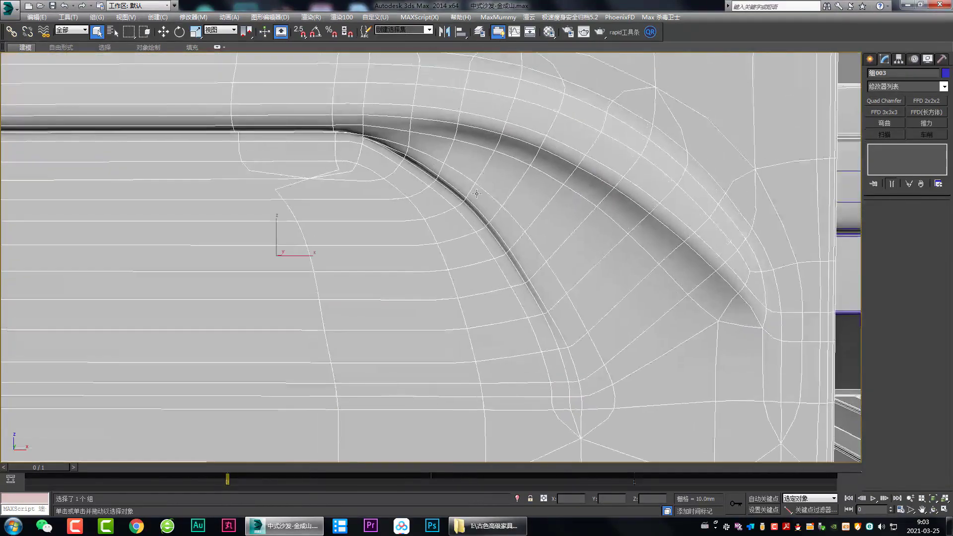
middle_click_drag(296, 135, 400, 204)
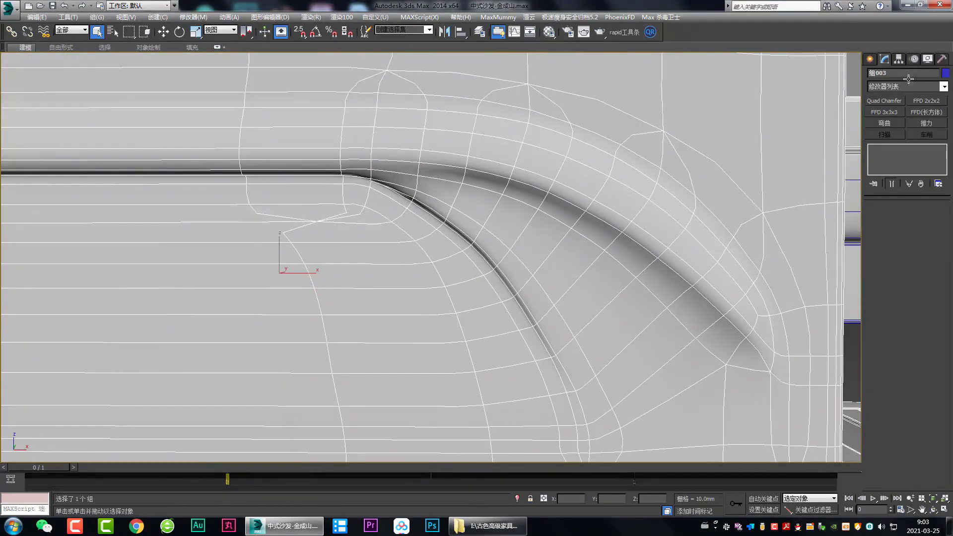
scroll(528, 166, "down", 4)
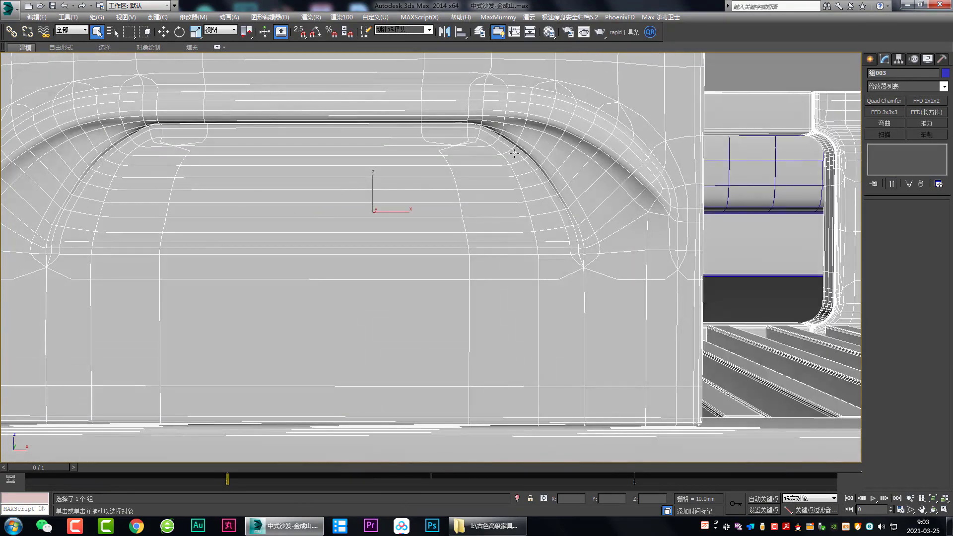
Select drawer front Rectangle080 and, in Polygon mode, pick the small triangle at the handle corner.
left_click(727, 139)
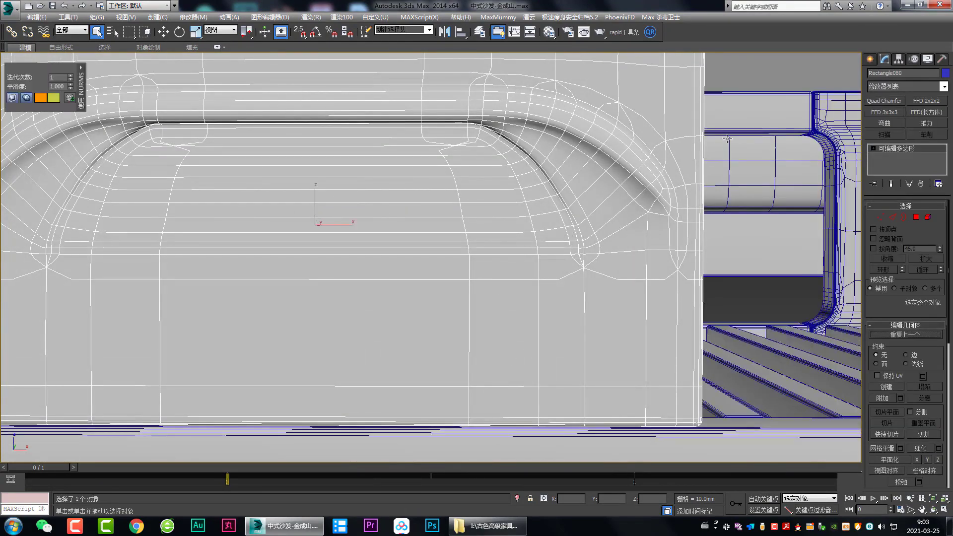
scroll(496, 164, "up", 1)
scroll(477, 150, "up", 4)
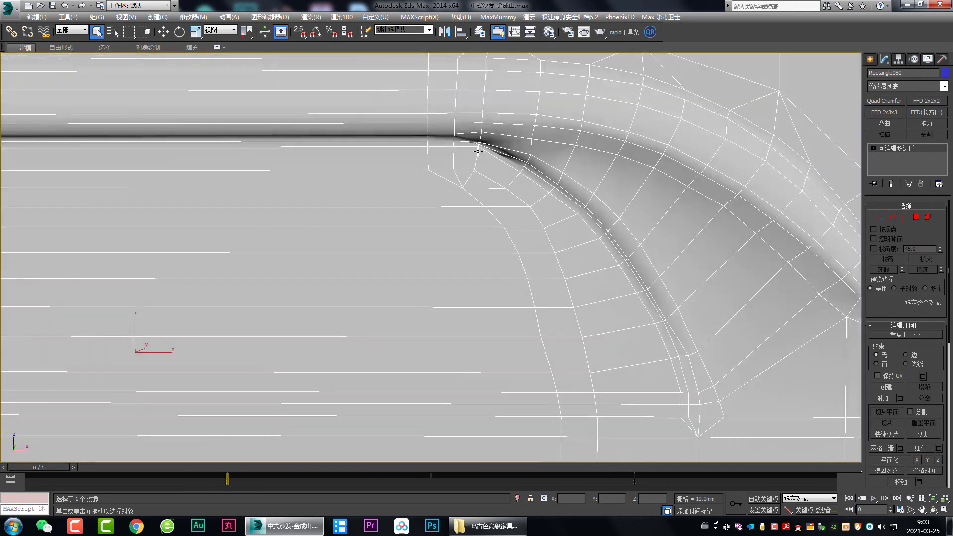
middle_click_drag(448, 190, 477, 198)
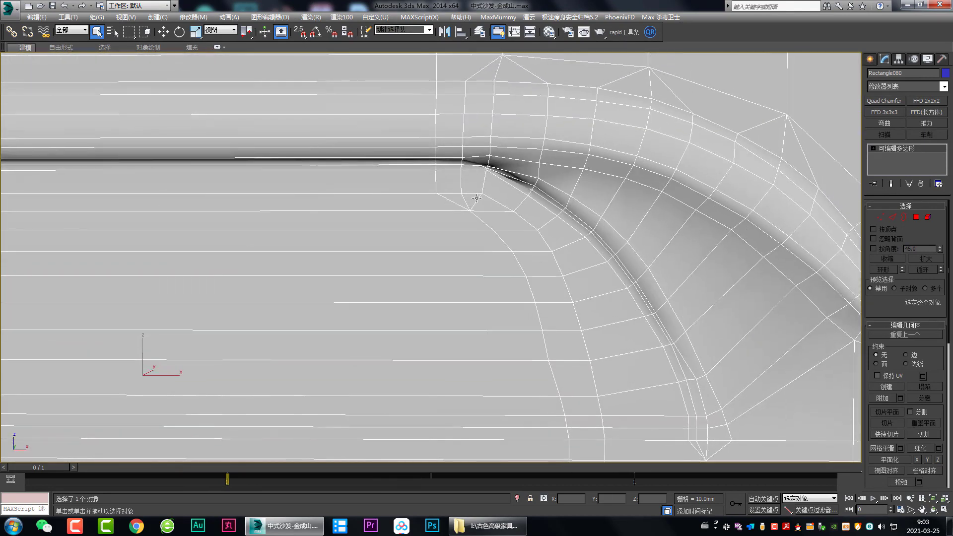
key("4")
left_click(484, 205)
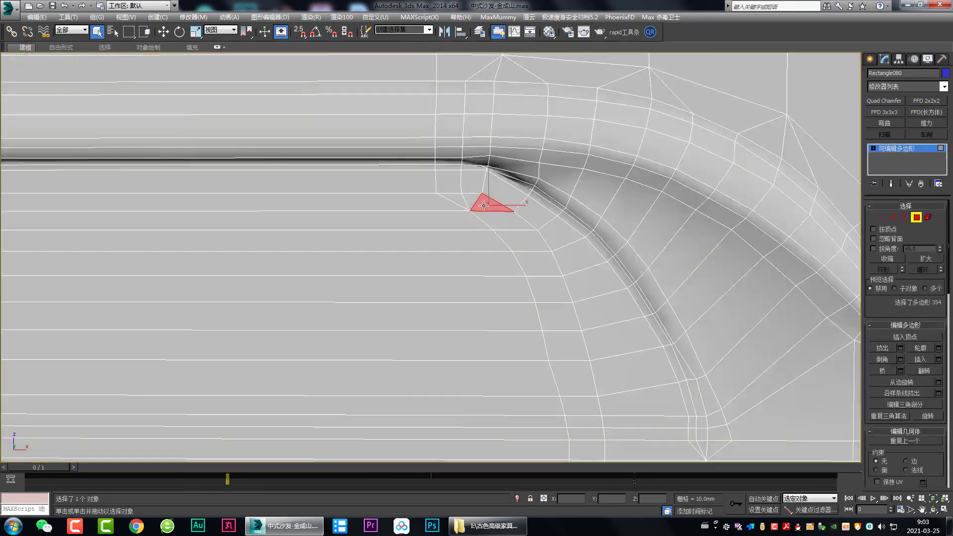
Inspect the corner, then select the quad beside the corner triangle.
scroll(484, 203, "up", 5)
scroll(483, 197, "down", 2)
scroll(482, 201, "up", 1)
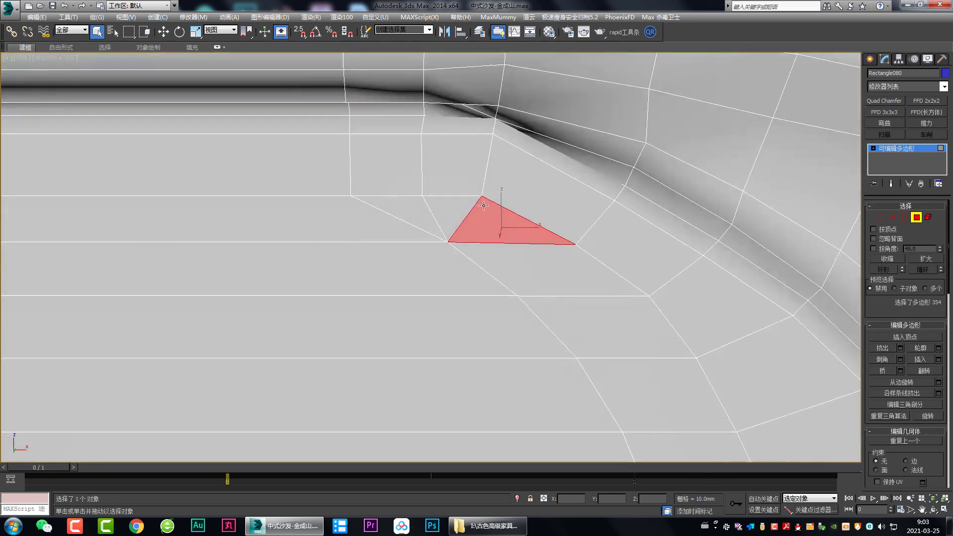
scroll(479, 207, "up", 1)
key("2")
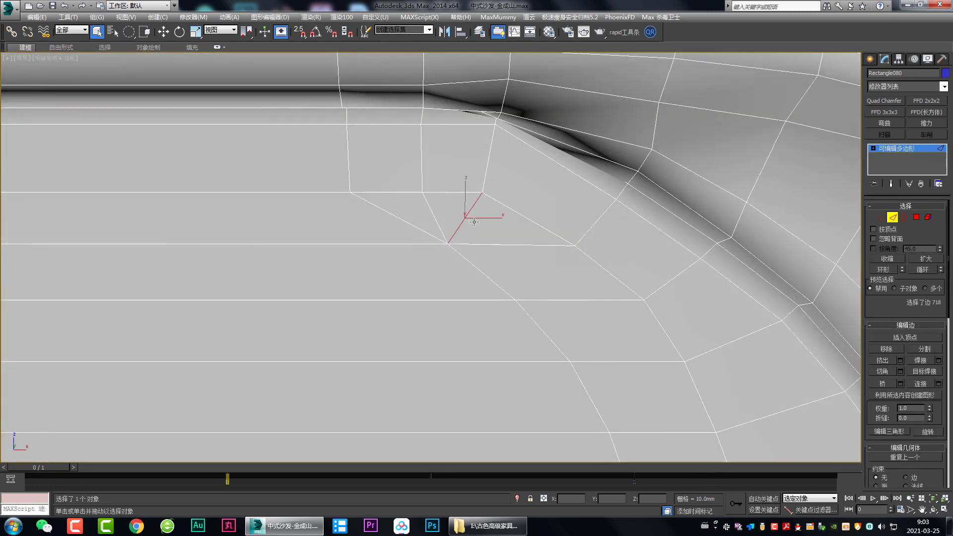
middle_click_drag(478, 227, 479, 224)
key("4")
left_click(470, 210)
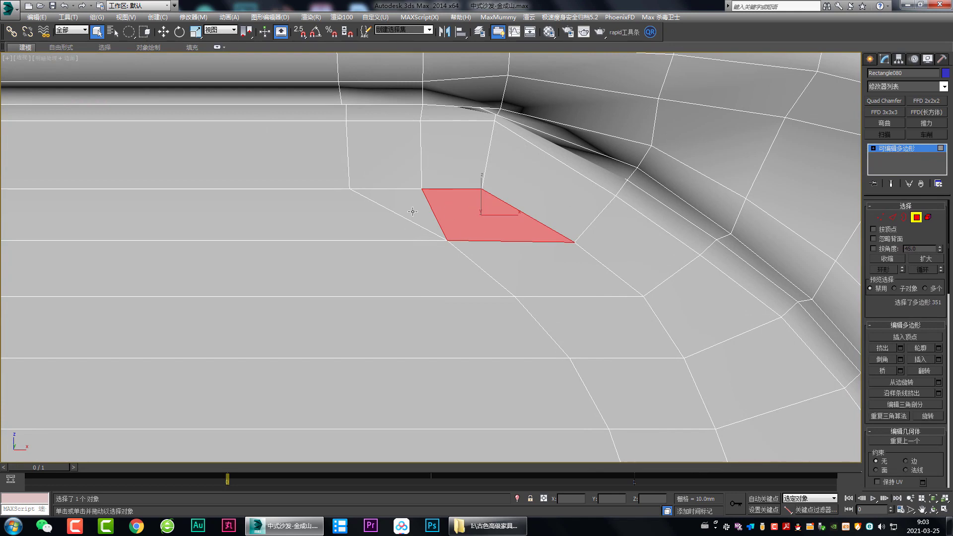
Tilt around the corner and select the adjacent triangle face.
scroll(531, 209, "down", 1)
mouse_move(531, 209)
middle_mouse_down()
mouse_move(531, 152)
mouse_move(532, 198)
mouse_move(549, 238)
mouse_move(532, 181)
middle_mouse_up()
scroll(527, 164, "down", 2)
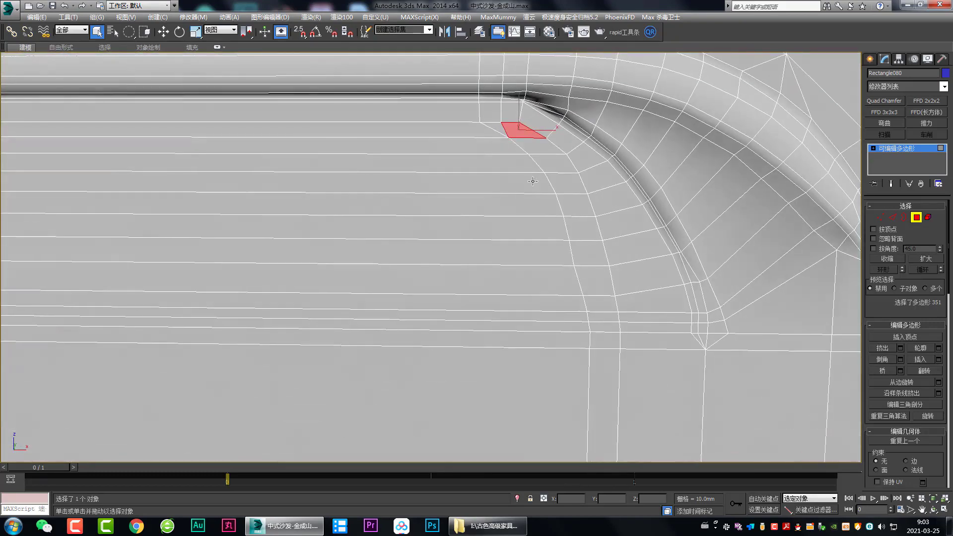
mouse_move(574, 249)
middle_mouse_down("alt")
mouse_move(572, 268)
mouse_move(624, 296)
middle_mouse_up("alt")
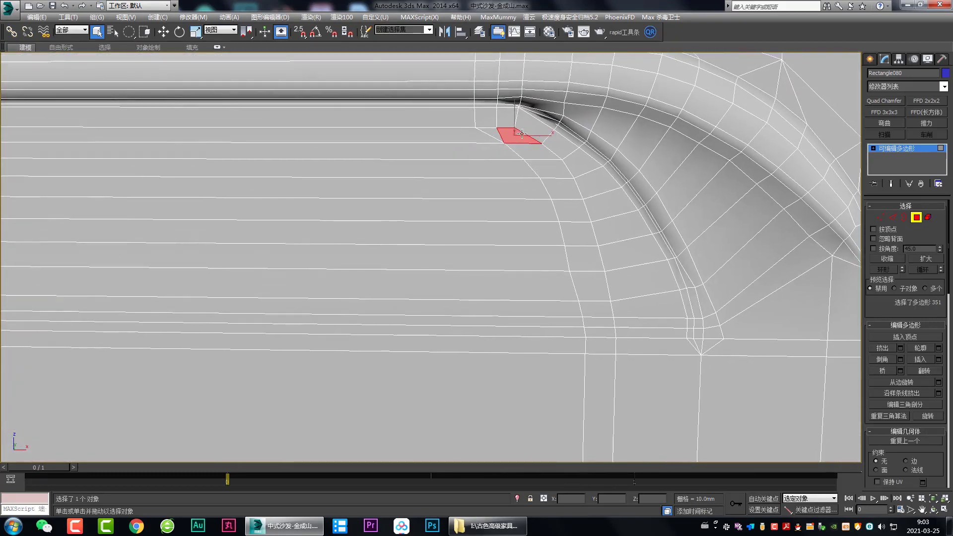
scroll(520, 133, "up", 2)
left_click(492, 143)
mouse_move(492, 144)
middle_mouse_down()
mouse_move(493, 159)
mouse_move(506, 151)
middle_mouse_up()
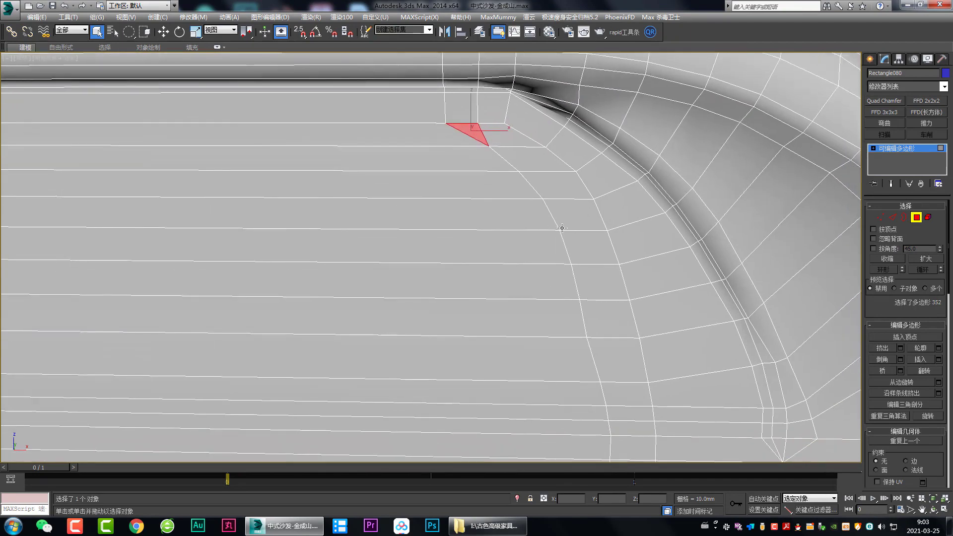
Pan around the handle's arch, switch to Edge mode and zoom out to the whole panel.
scroll(562, 228, "down", 2)
scroll(564, 166, "up", 1)
middle_click_drag(564, 166, 628, 246)
scroll(494, 228, "down", 2)
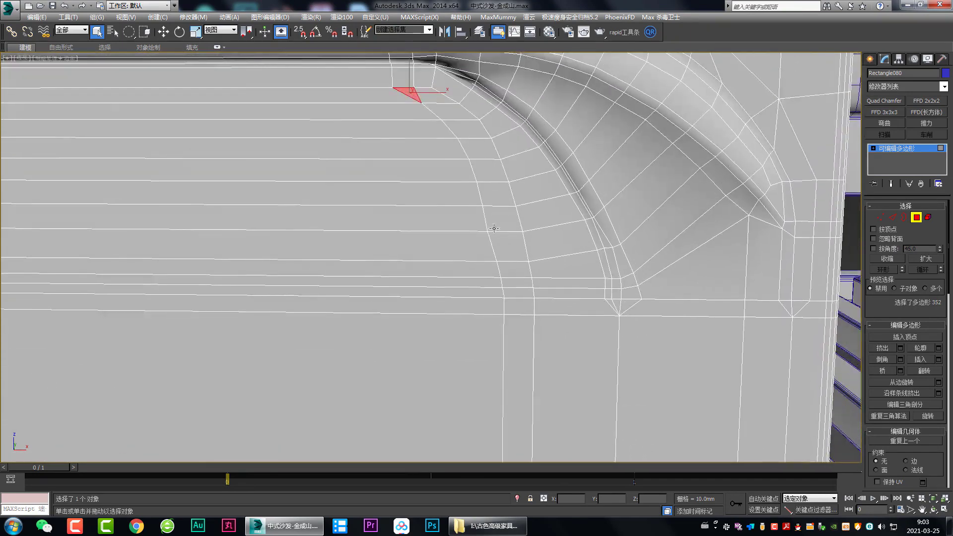
middle_click_drag(486, 98, 501, 147)
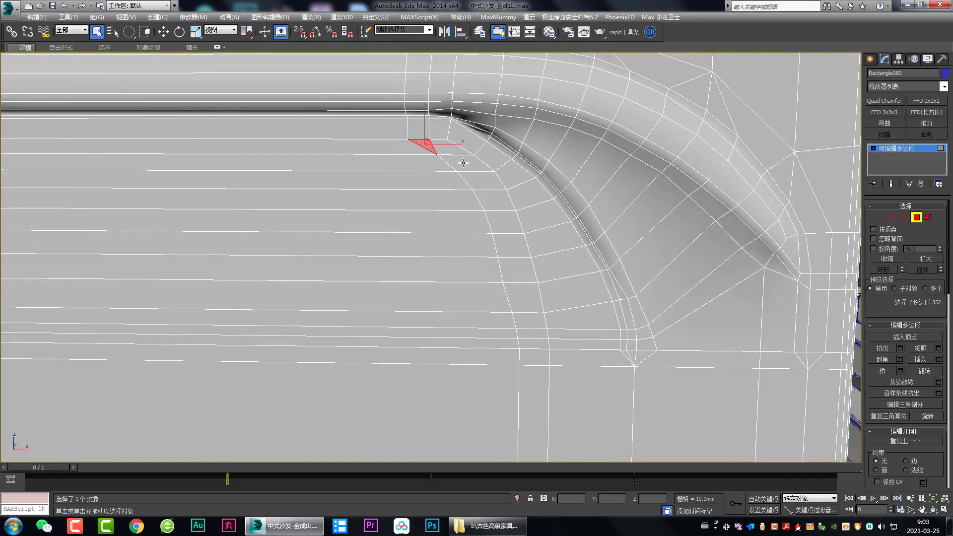
mouse_move(504, 244)
middle_mouse_down()
mouse_move(496, 199)
mouse_move(497, 216)
middle_mouse_up()
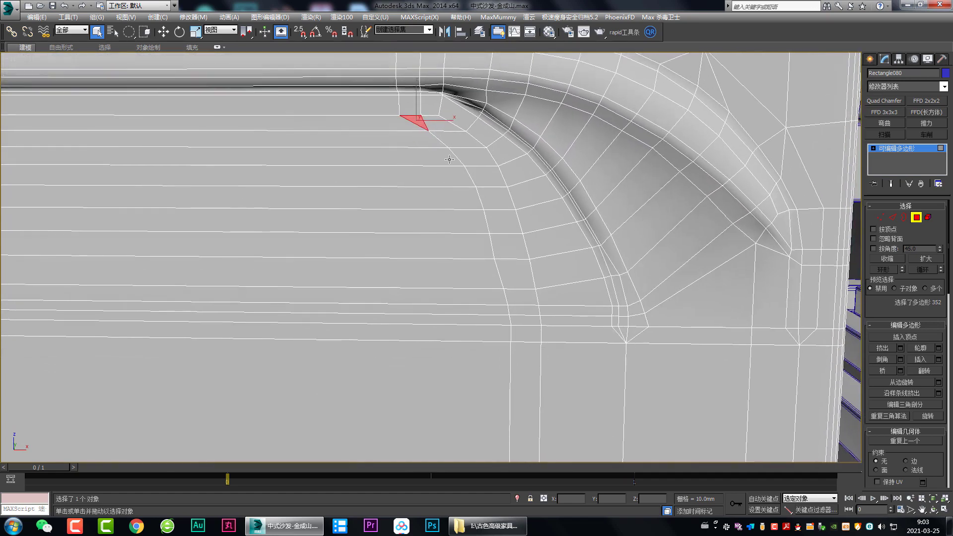
mouse_move(594, 252)
middle_mouse_down()
mouse_move(576, 215)
mouse_move(573, 236)
middle_mouse_up()
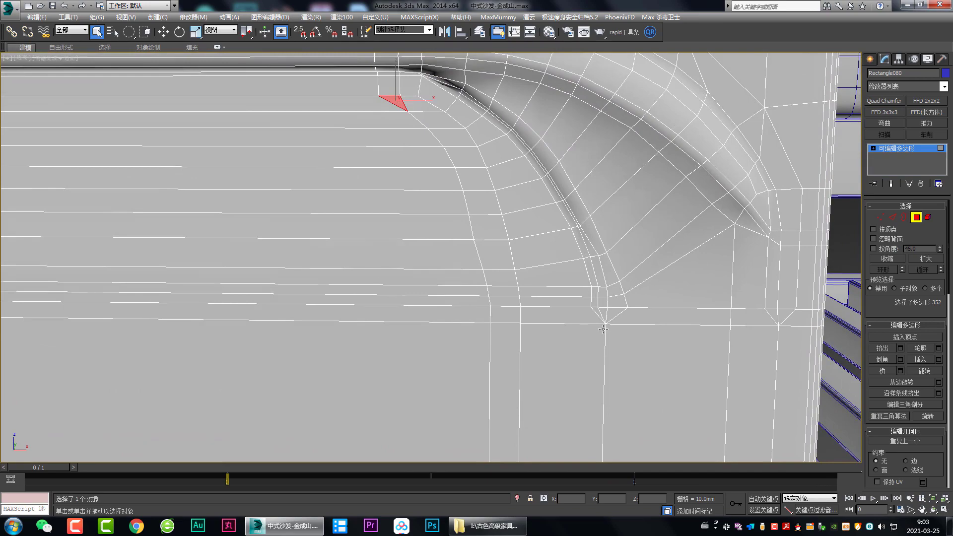
scroll(599, 305, "up", 2)
key("2")
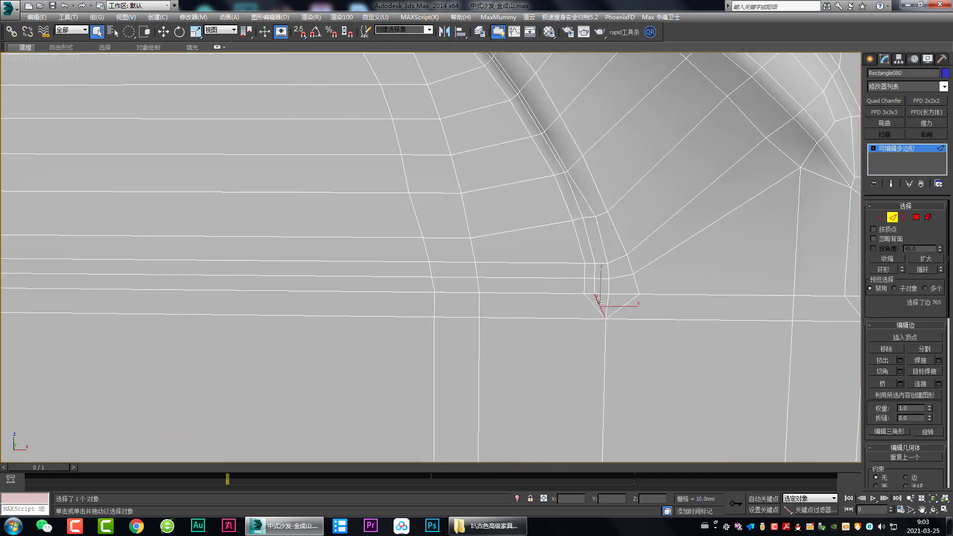
scroll(599, 302, "down", 3)
scroll(570, 221, "down", 2)
Connect a vertical edge loop through the drawer handle and chamfer it to about 48mm.
scroll(571, 221, "down", 2)
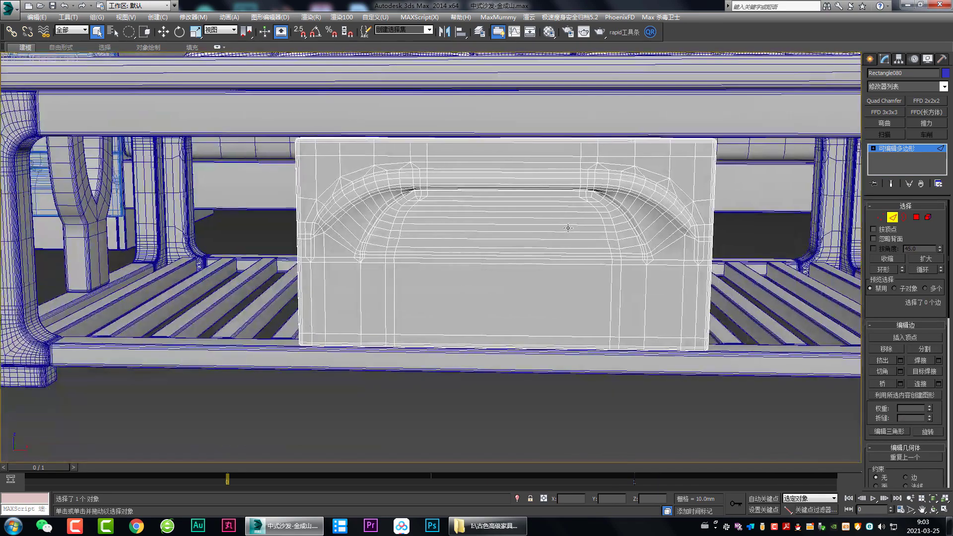
left_click_drag(481, 217, 486, 200)
key("q")
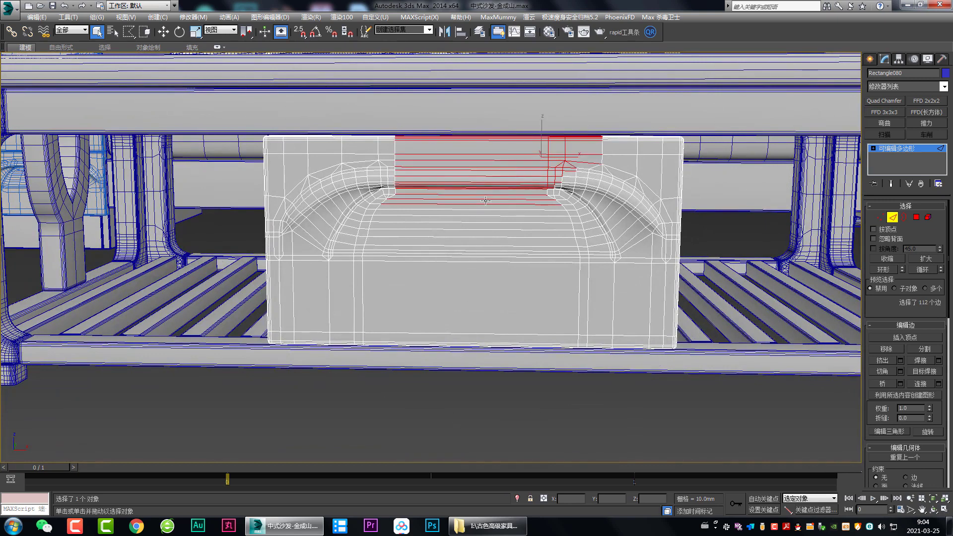
left_click_drag(467, 433, 466, 433)
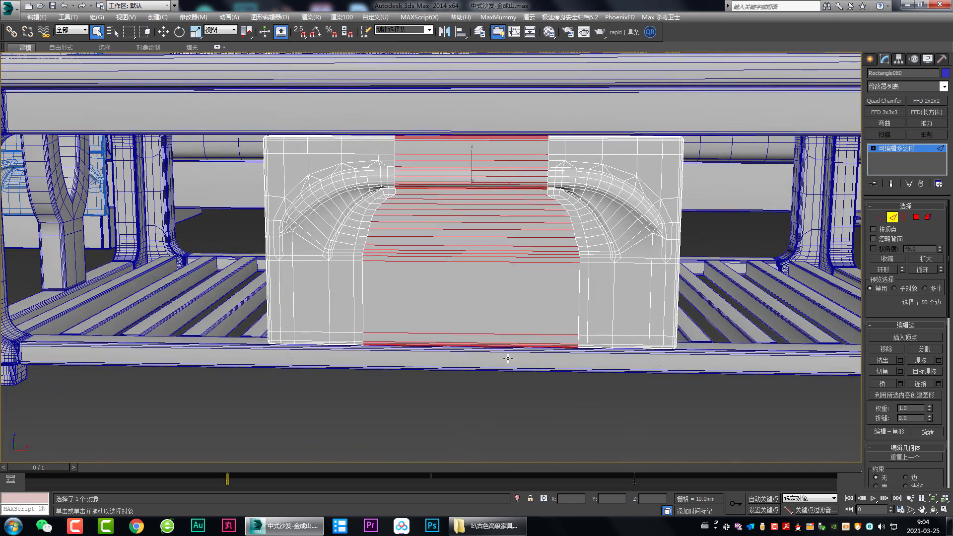
key("ctrl+shift+e")
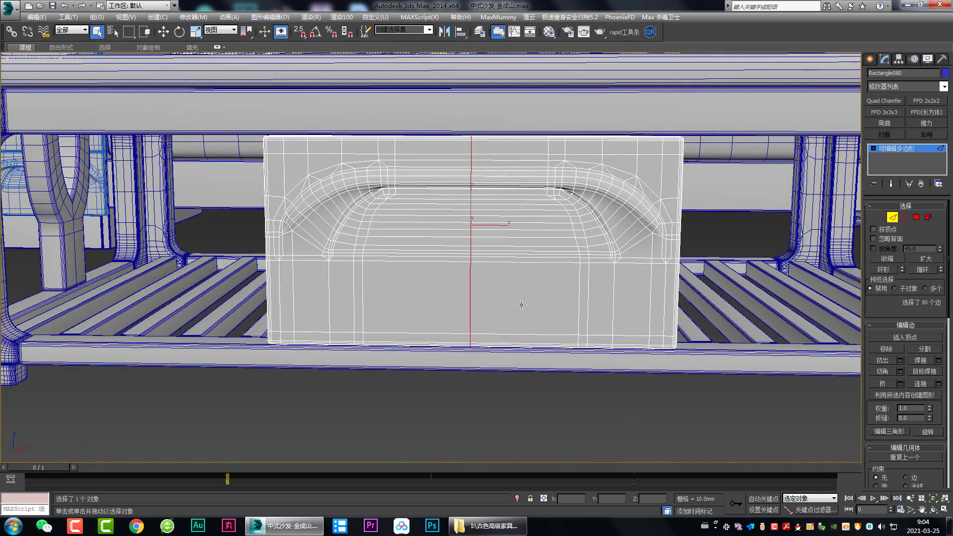
key("ctrl+shift+c")
left_click_drag(438, 254, 460, 26)
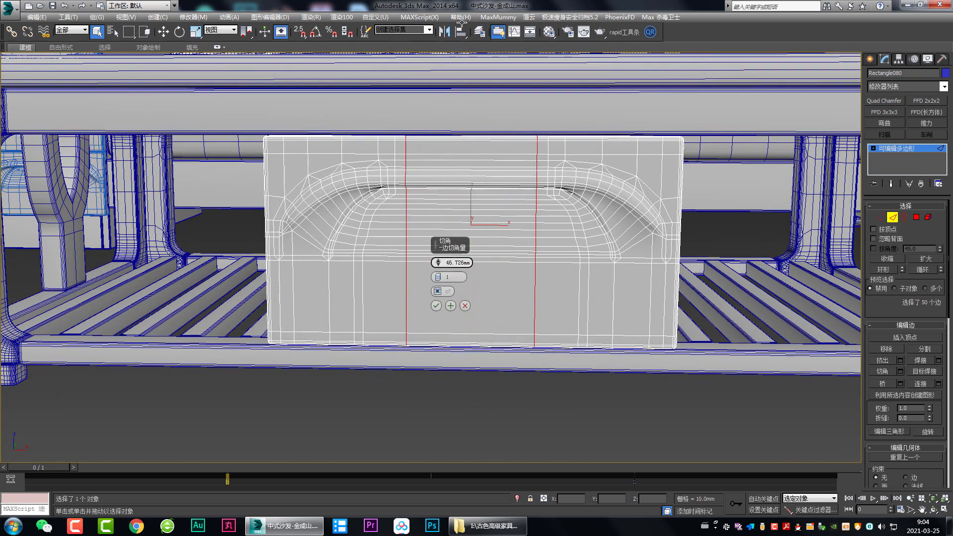
left_click_drag(461, 21, 462, 17)
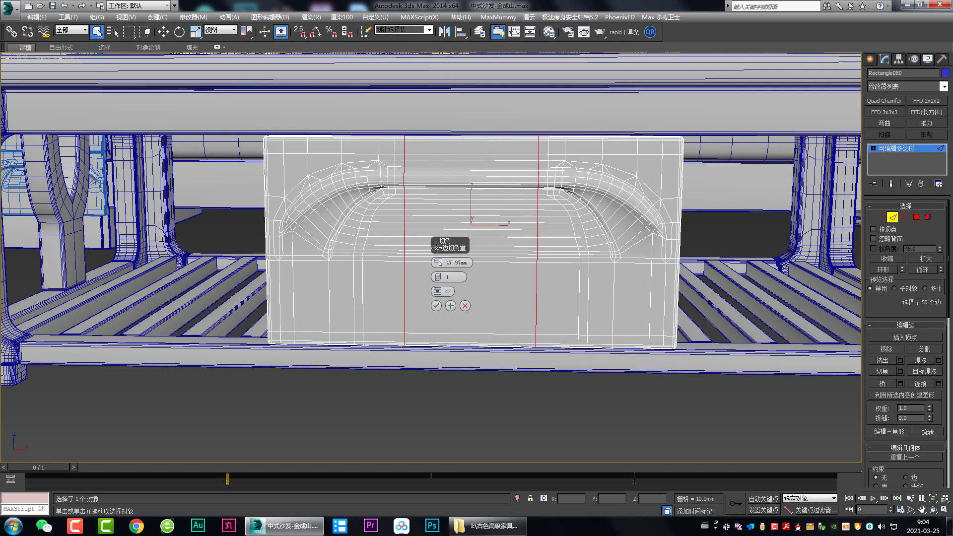
left_click(435, 306)
Add a horizontal loop raised toward the handle and lower the bottom loop toward the panel edge.
scroll(397, 225, "up", 4)
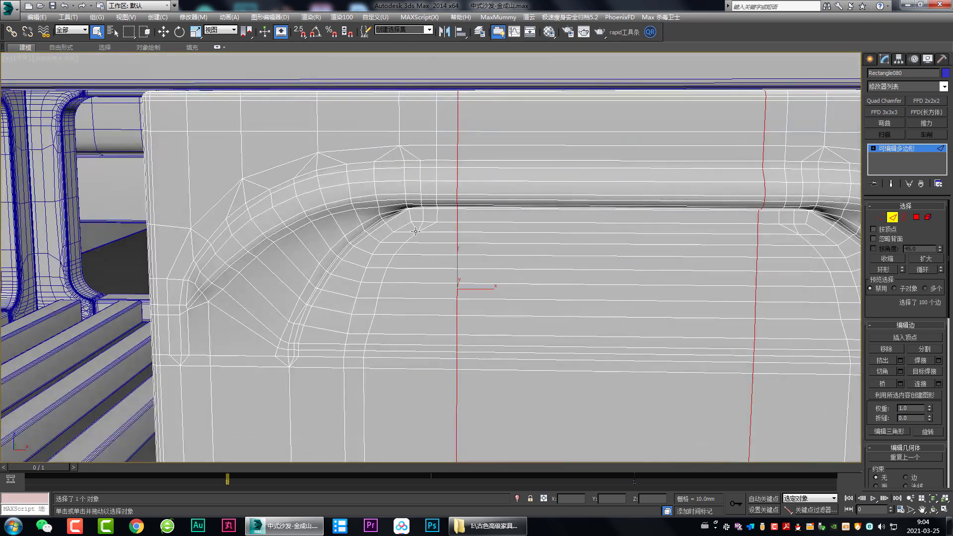
left_click(415, 232)
scroll(415, 228, "down", 4)
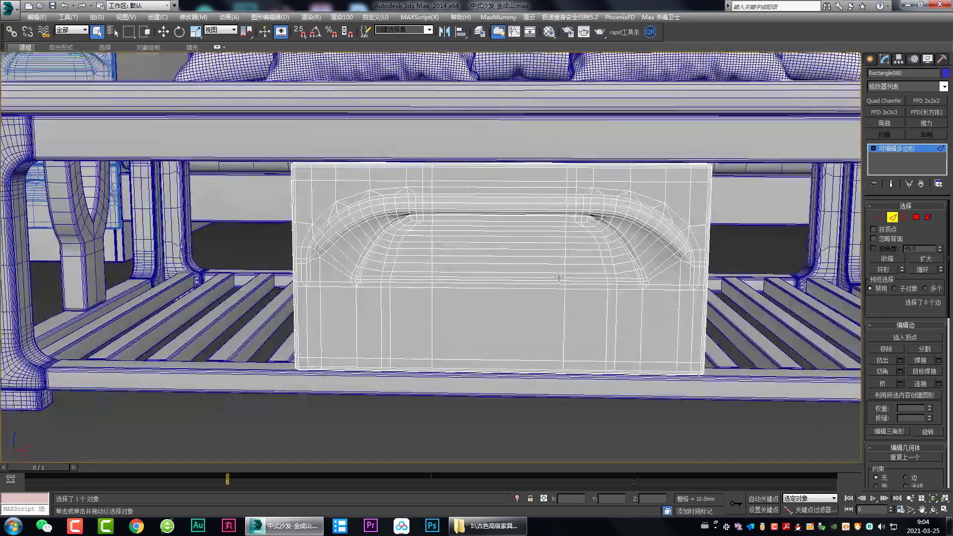
key("alt+r")
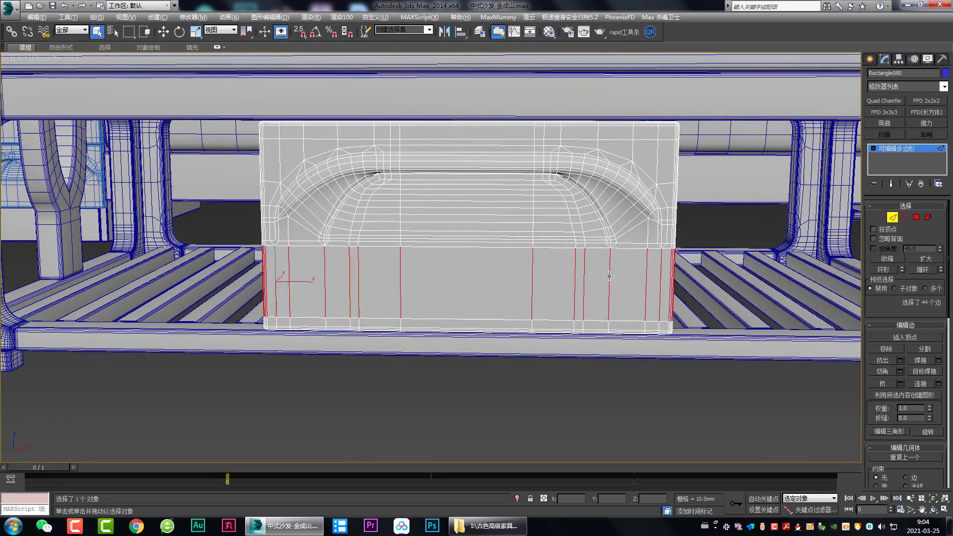
key("ctrl+shift+e")
key("w")
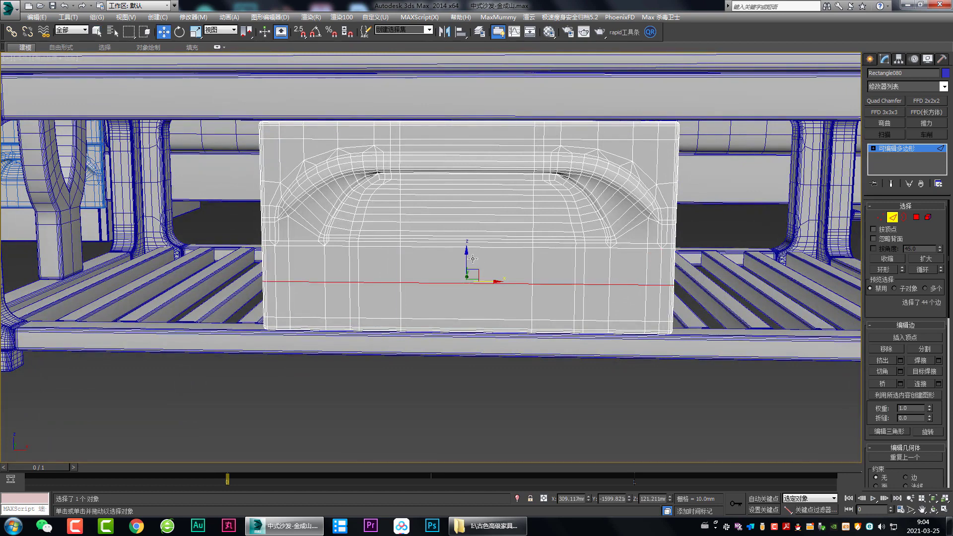
left_click_drag(467, 256, 471, 226)
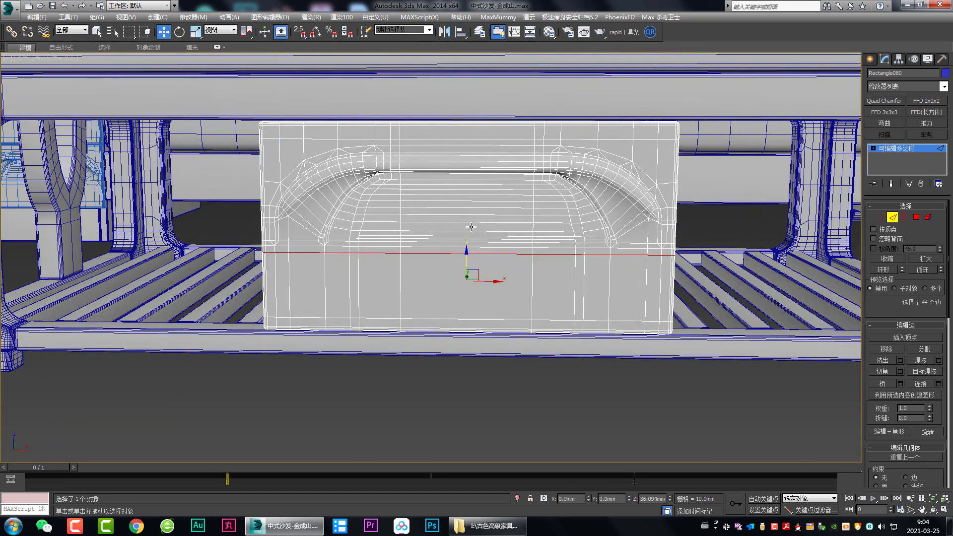
left_click(485, 318)
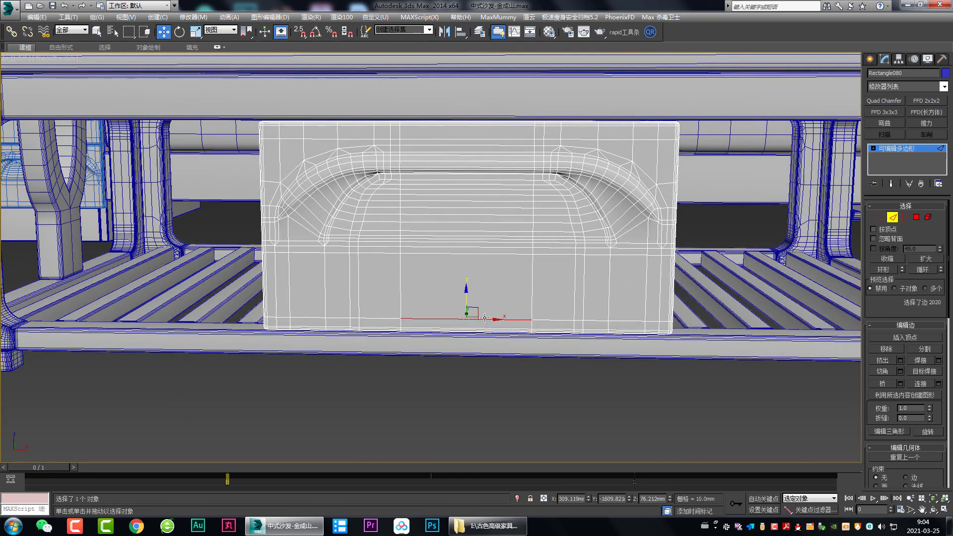
scroll(480, 315, "up", 2)
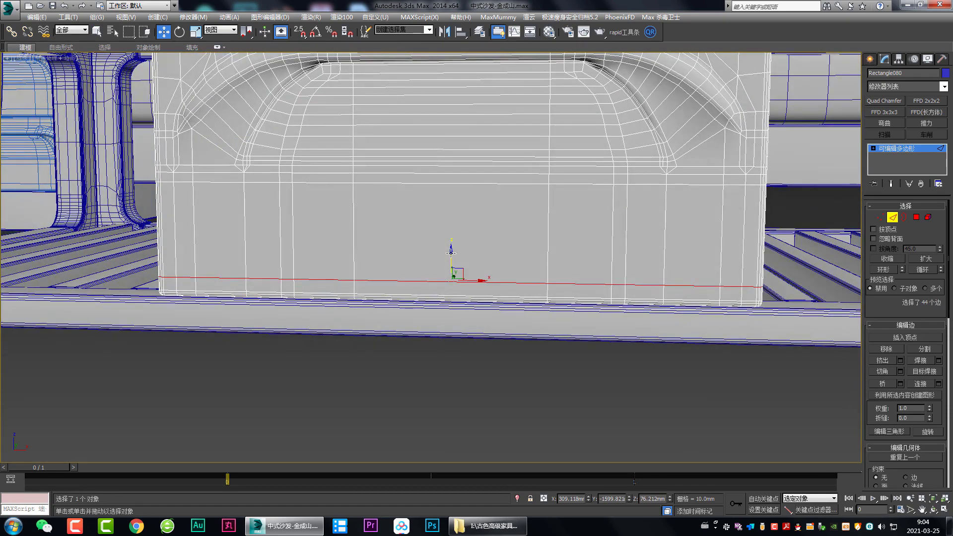
left_click_drag(451, 252, 451, 264)
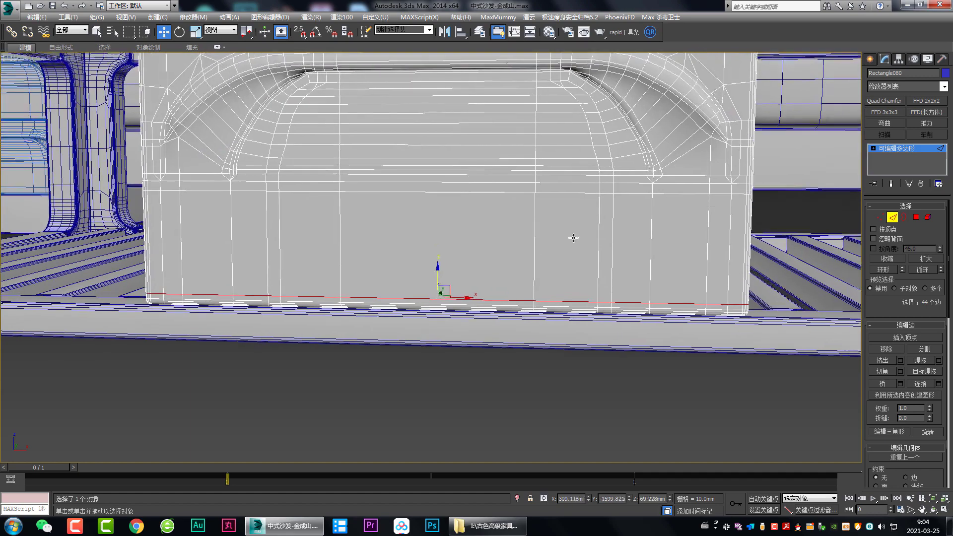
scroll(484, 317, "down", 3)
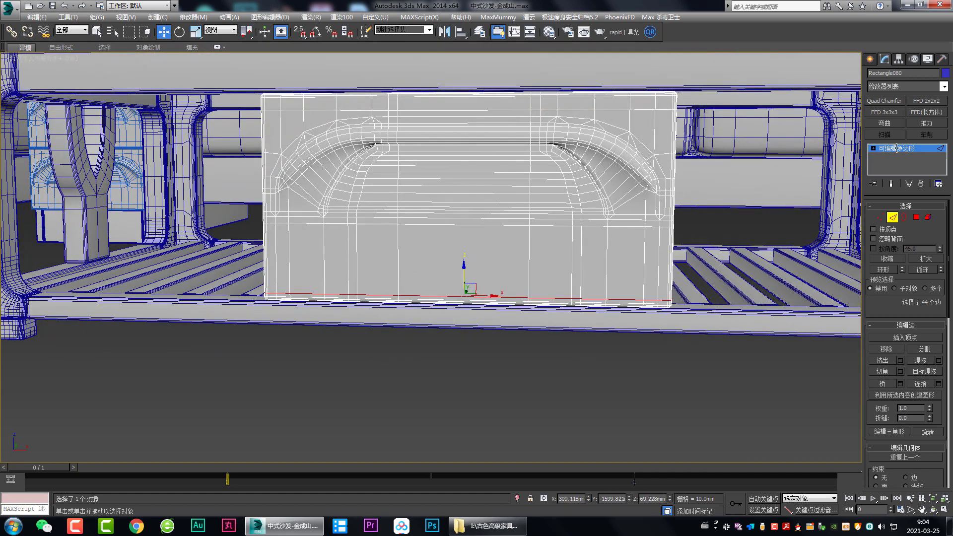
Smooth the drawer front with NURMS and show edged faces over the shading.
left_click(896, 148)
key("ctrl+q")
left_click(605, 365)
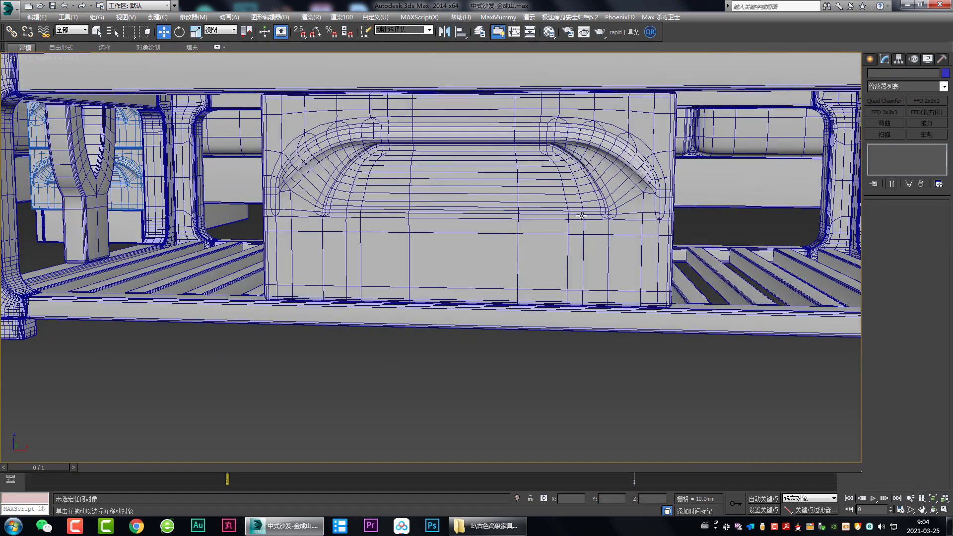
key("F4")
scroll(539, 194, "up", 3)
scroll(539, 193, "up", 2)
scroll(539, 193, "down", 1)
key("F4")
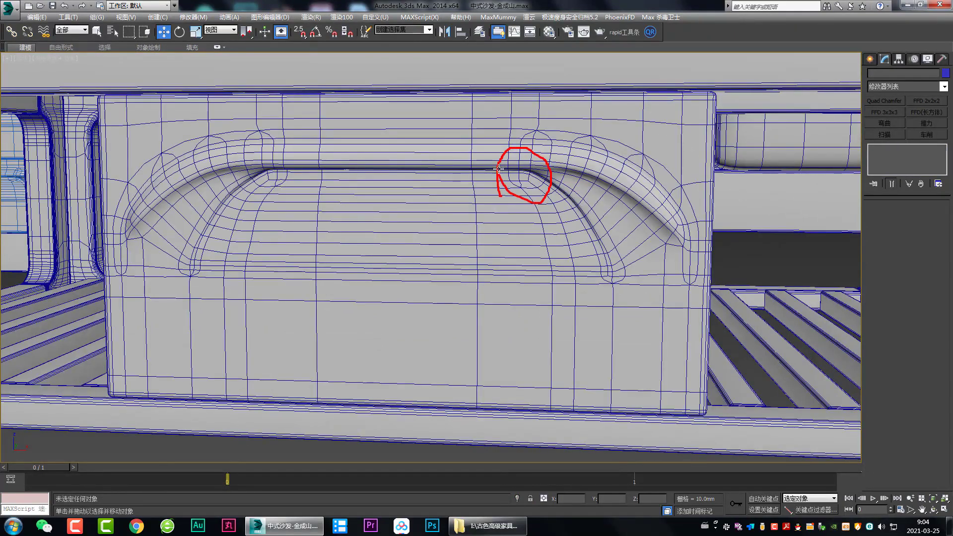
scroll(277, 164, "up", 5)
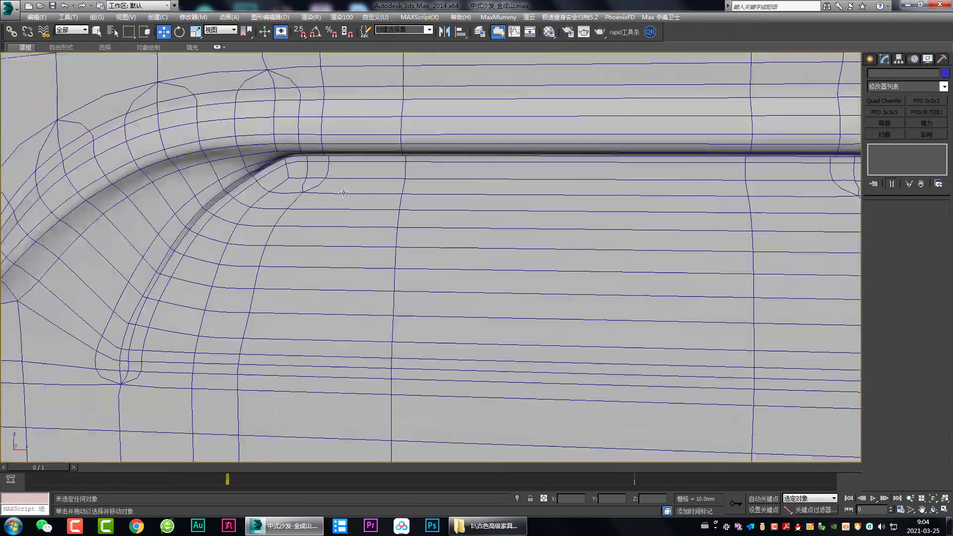
scroll(278, 164, "down", 5)
Inspect the smoothed handle, then select the Y-shaped support Rectangle077 and isolate it.
middle_click_drag(601, 276, 532, 193, "alt")
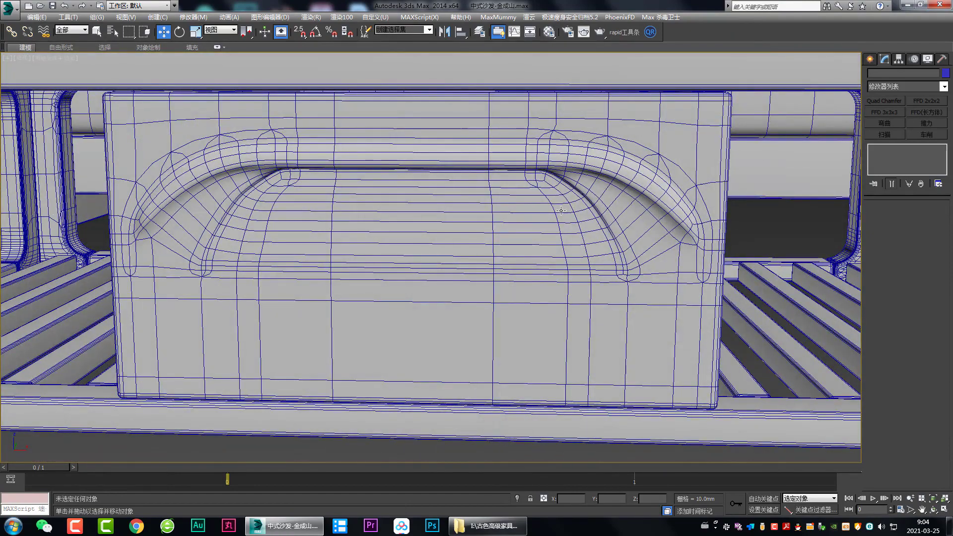
key("q")
mouse_move(560, 210)
middle_mouse_down("alt")
mouse_move(578, 195)
mouse_move(427, 226)
mouse_move(459, 241)
mouse_move(292, 242)
mouse_move(432, 224)
mouse_move(430, 236)
mouse_move(458, 265)
mouse_move(448, 242)
mouse_move(477, 293)
middle_mouse_up("alt")
scroll(579, 195, "up", 3)
scroll(579, 195, "down", 2)
scroll(578, 195, "down", 4)
scroll(427, 226, "down", 4)
scroll(459, 241, "up", 3)
scroll(459, 241, "down", 3)
left_click(291, 242)
key("alt+q")
key("alt+q")
key("alt+q")
At edge level on the support, select the horizontal loop at the fork's base.
key("2")
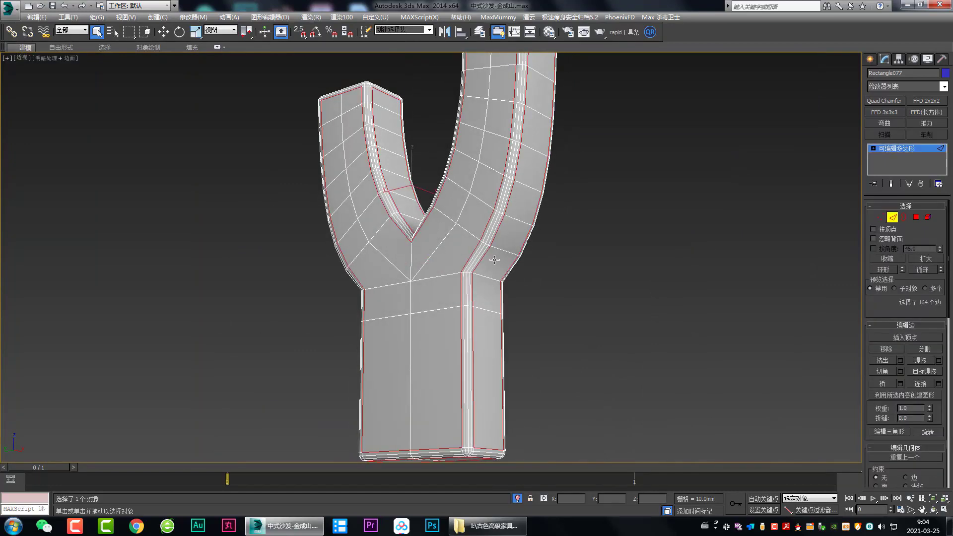
scroll(494, 259, "down", 2)
scroll(495, 259, "down", 3)
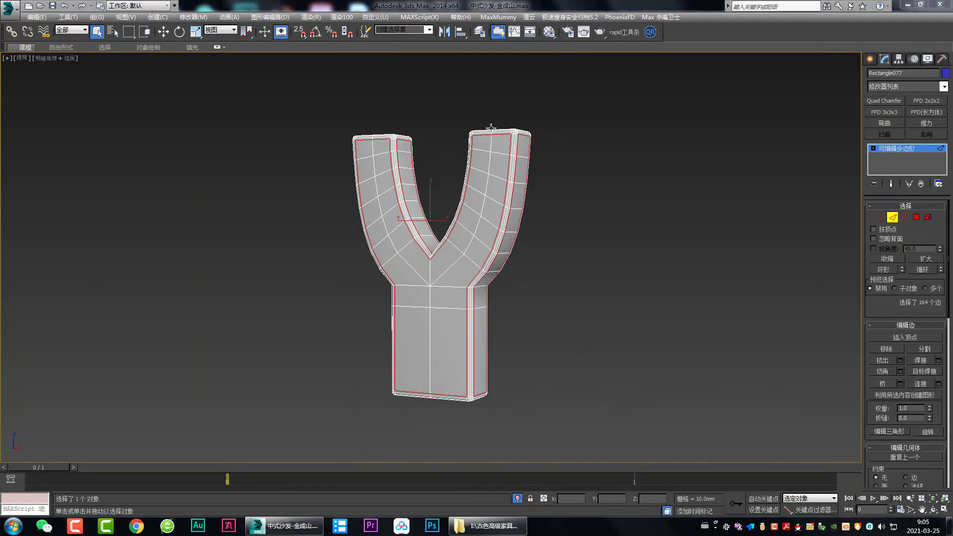
left_click_drag(491, 128, 528, 255)
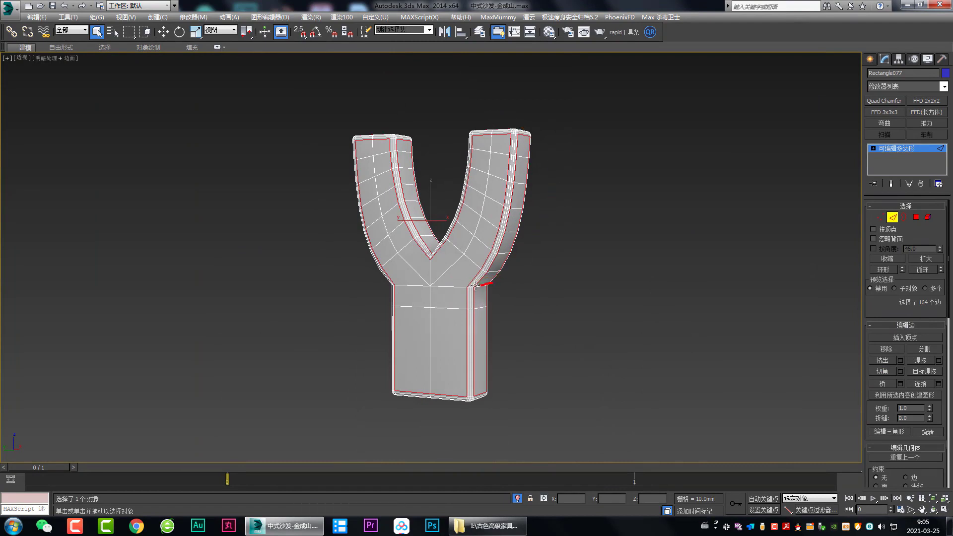
left_click_drag(516, 288, 504, 283)
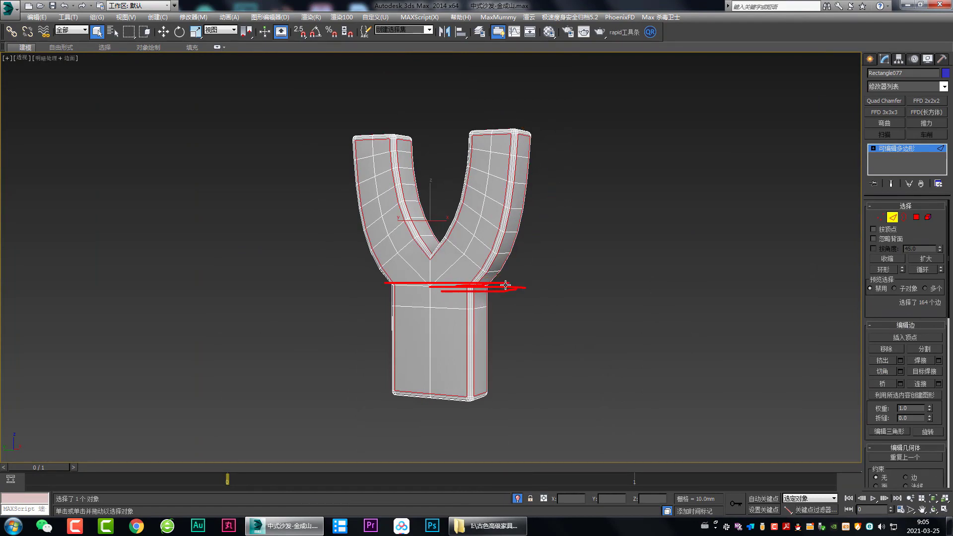
scroll(476, 297, "up", 2)
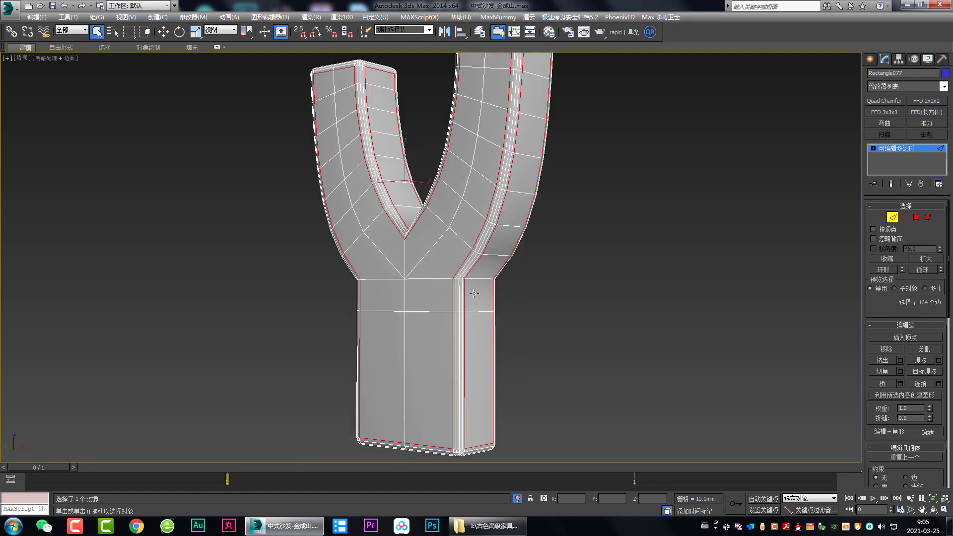
double_click(478, 279)
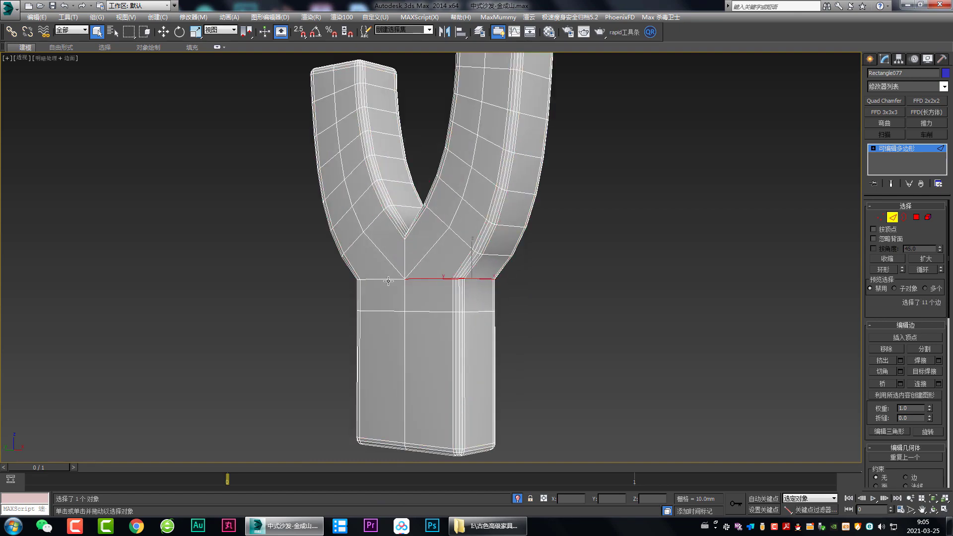
double_click(388, 279, "ctrl")
Add the vertical loop through the fork's crotch to the junction edge selection.
middle_click_drag(504, 293, 533, 301, "alt")
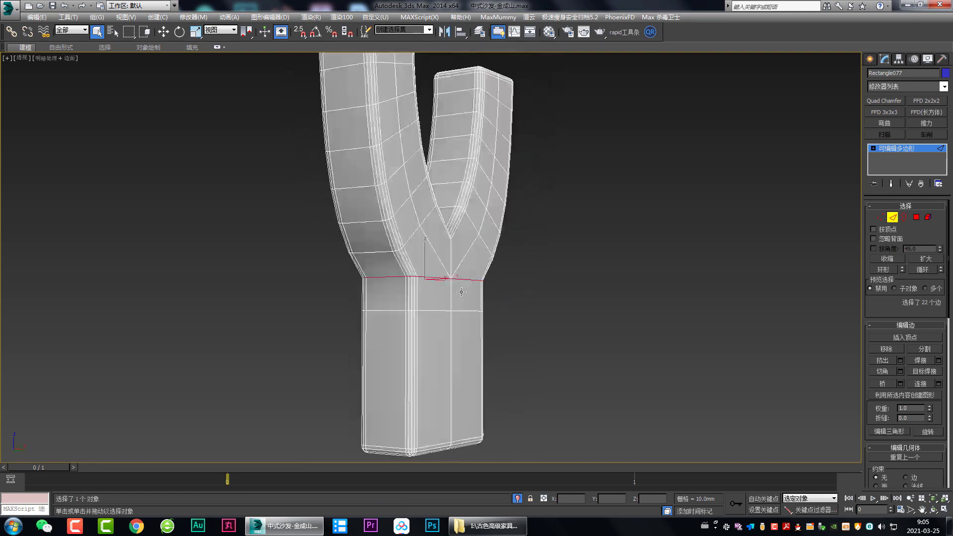
scroll(526, 303, "up", 1)
scroll(449, 283, "up", 2)
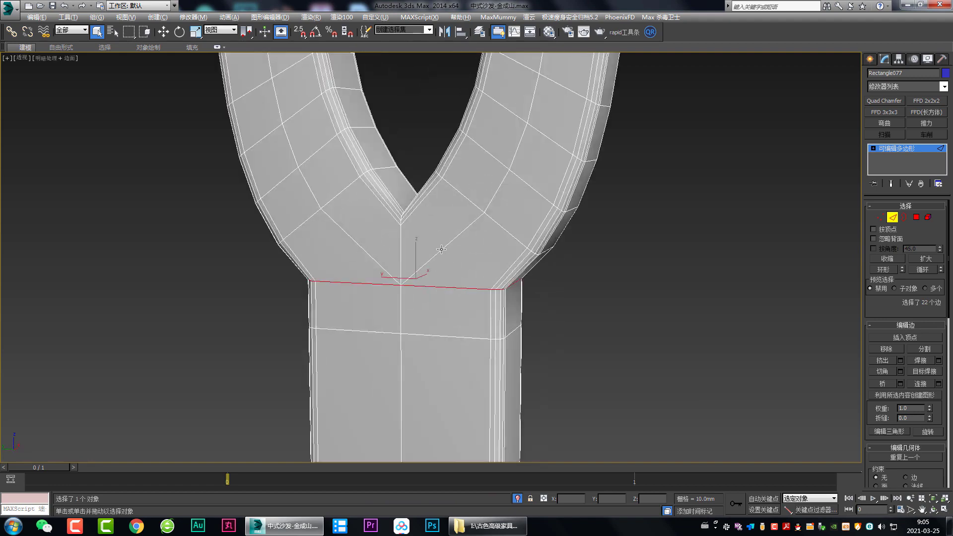
scroll(456, 282, "up", 3)
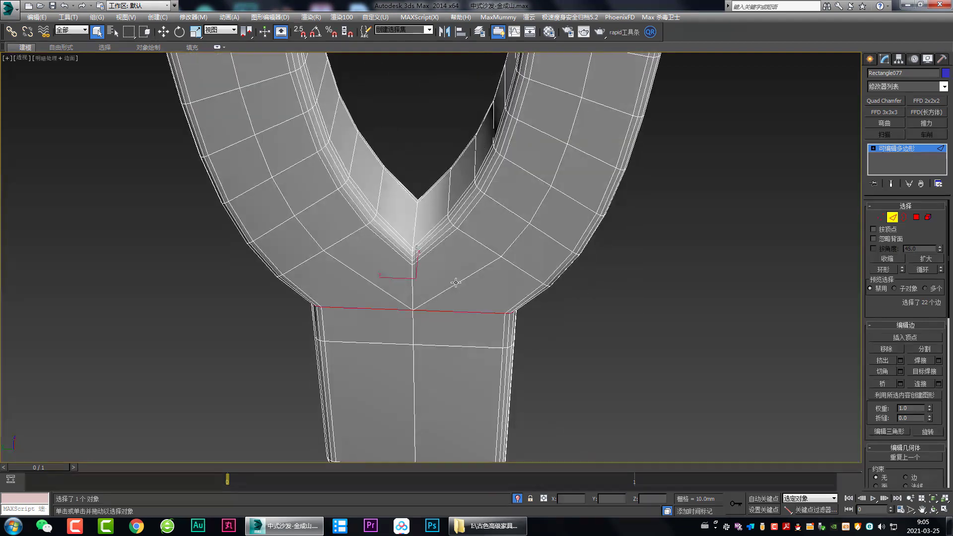
double_click(416, 214, "ctrl")
middle_click_drag(432, 271, 439, 232, "alt")
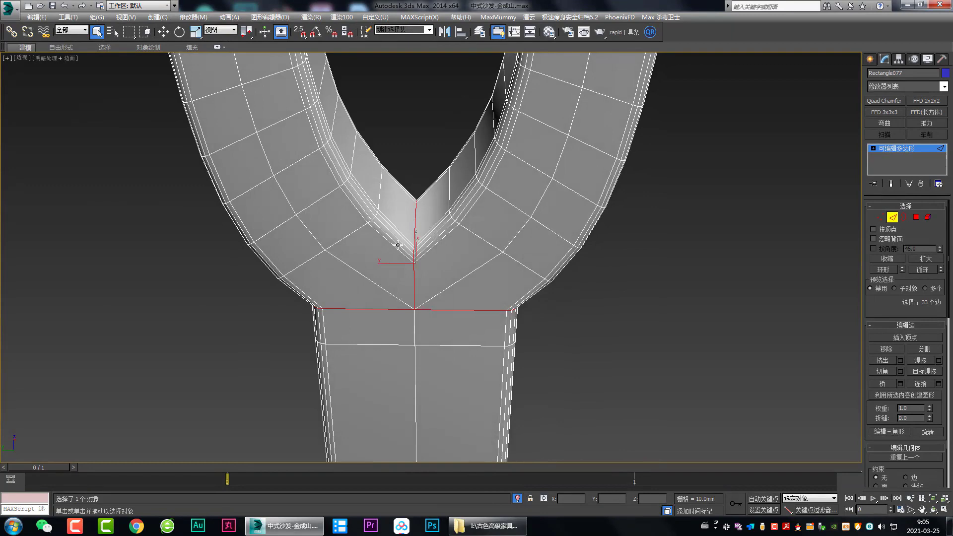
mouse_move(397, 244)
left_mouse_down()
mouse_move(418, 184)
mouse_move(395, 254)
left_mouse_up()
mouse_move(492, 314)
left_mouse_down()
mouse_move(509, 294)
mouse_move(472, 313)
left_mouse_up()
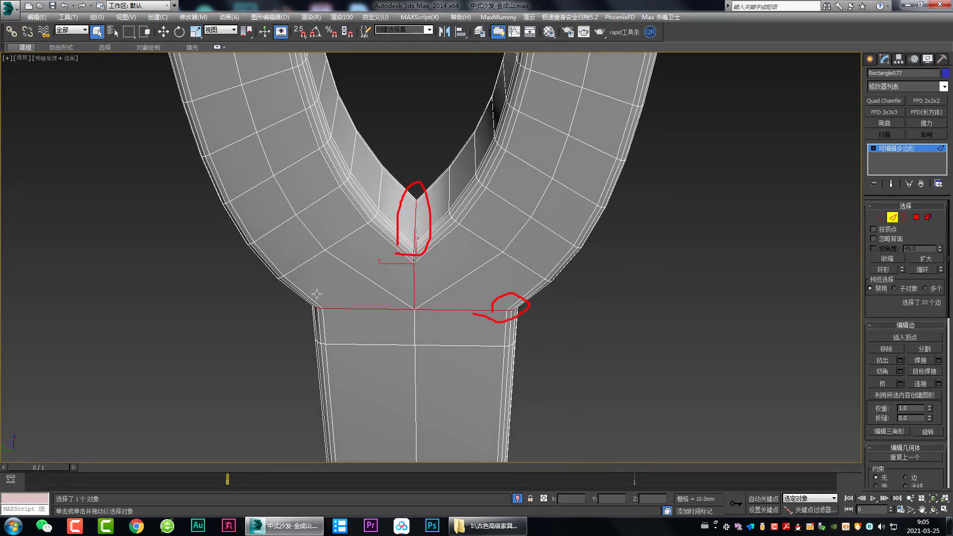
left_click_drag(298, 299, 361, 307)
key("Escape")
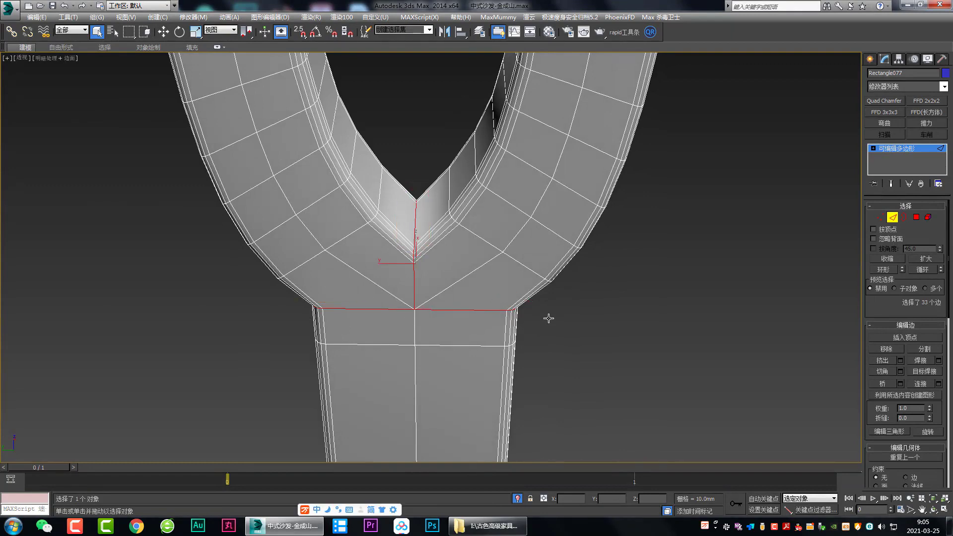
Mark the arm and junction edges, and orbit and zoom in close on the Y joint.
scroll(548, 318, "down", 1)
scroll(526, 307, "down", 3)
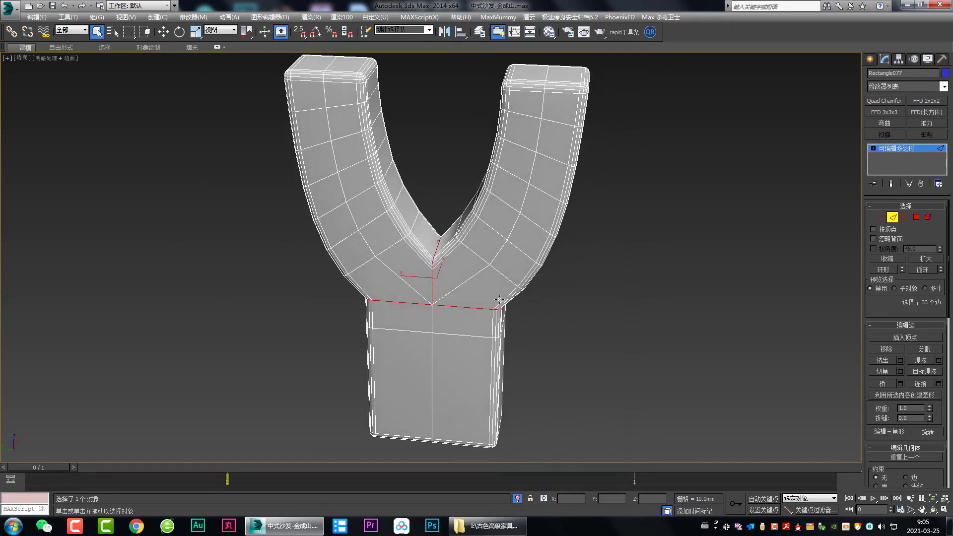
mouse_move(505, 82)
left_mouse_down()
mouse_move(607, 95)
mouse_move(558, 258)
mouse_move(473, 196)
left_mouse_up()
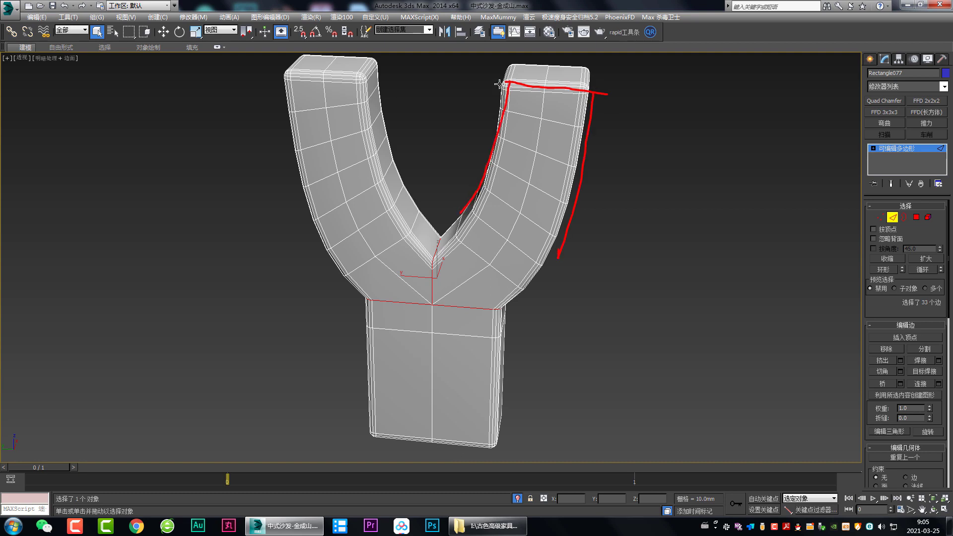
left_click_drag(505, 81, 711, 101)
left_click_drag(447, 224, 426, 303)
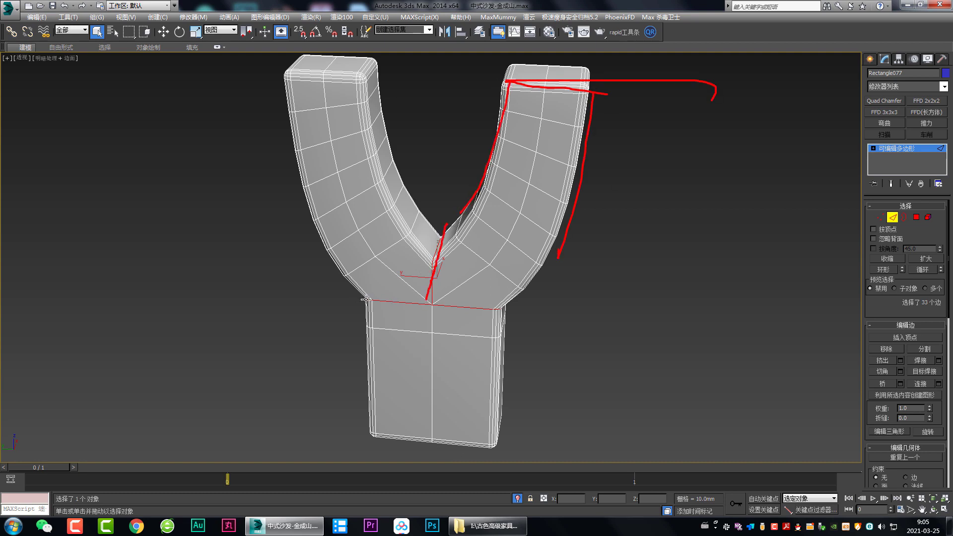
mouse_move(365, 299)
left_mouse_down()
mouse_move(511, 308)
mouse_move(337, 298)
left_mouse_up()
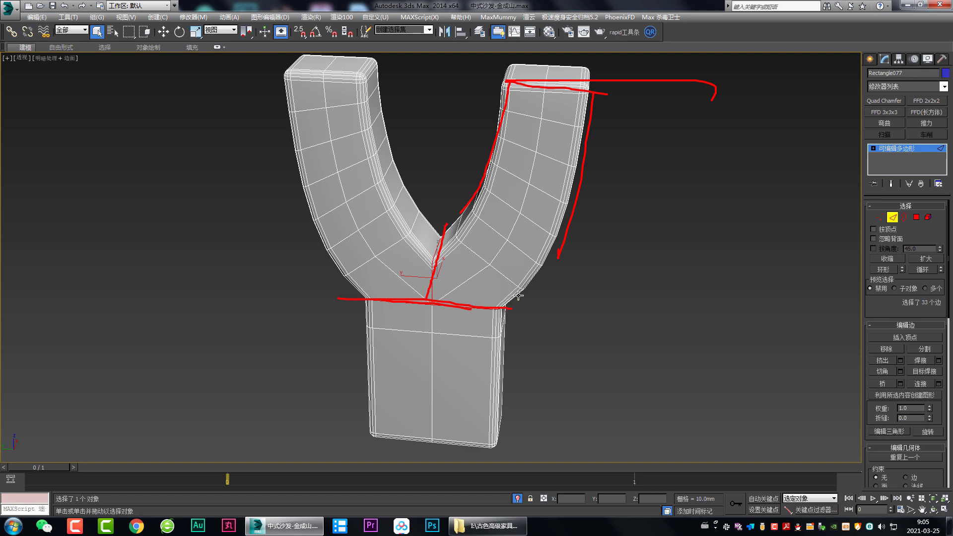
key("Escape")
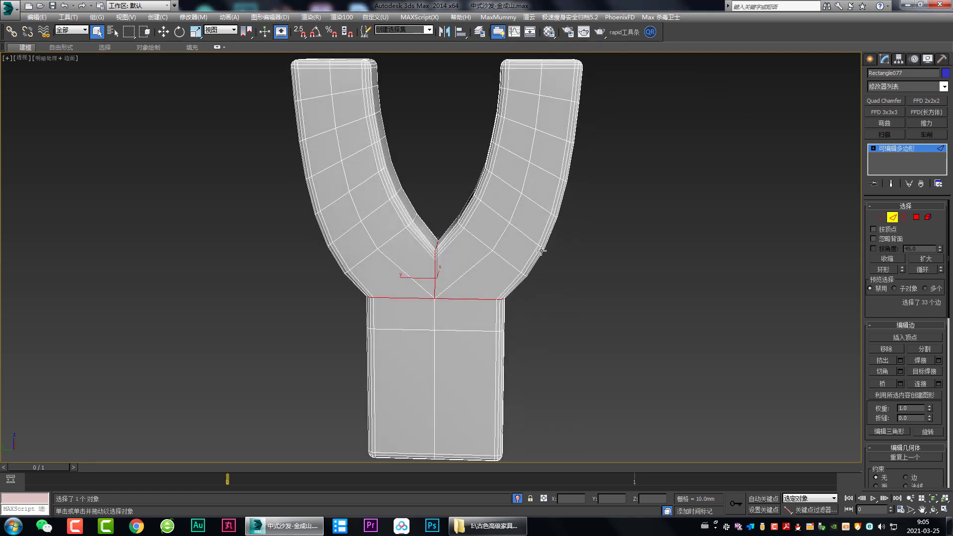
mouse_move(543, 242)
left_mouse_down()
mouse_move(497, 368)
mouse_move(490, 449)
left_mouse_up()
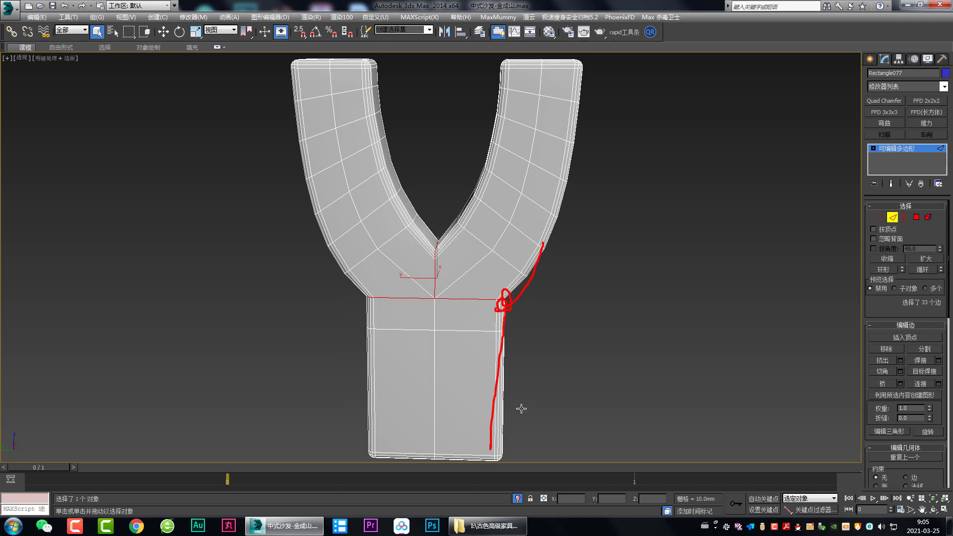
key("Escape")
mouse_move(565, 304)
middle_mouse_down("alt")
mouse_move(506, 309)
mouse_move(528, 300)
middle_mouse_up("alt")
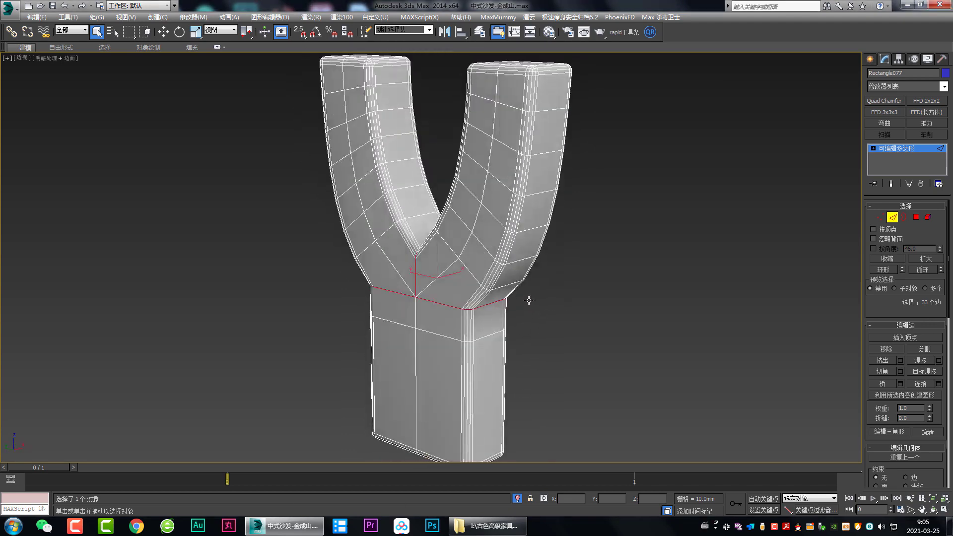
scroll(528, 300, "down", 3)
scroll(516, 209, "down", 1)
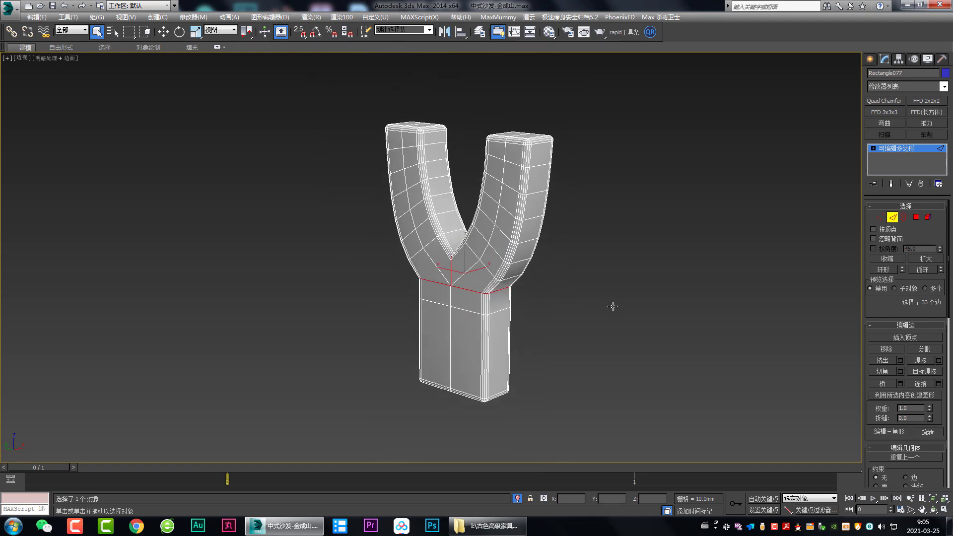
scroll(447, 270, "up", 2)
scroll(447, 270, "up", 3)
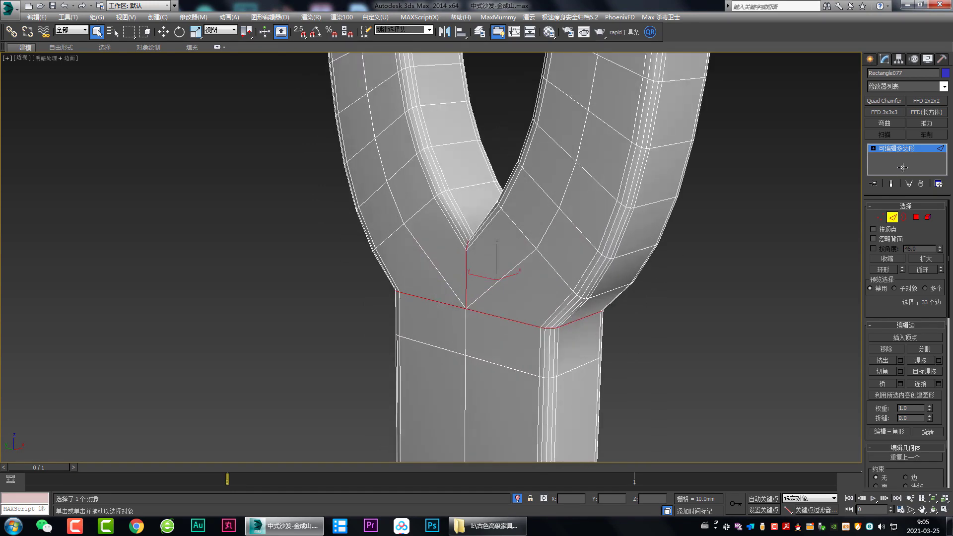
Apply a Quad Chamfer to the junction edges with Amount 3 and 2 iterations.
left_click(893, 100)
scroll(518, 290, "up", 1)
scroll(517, 289, "up", 1)
scroll(517, 289, "up", 1)
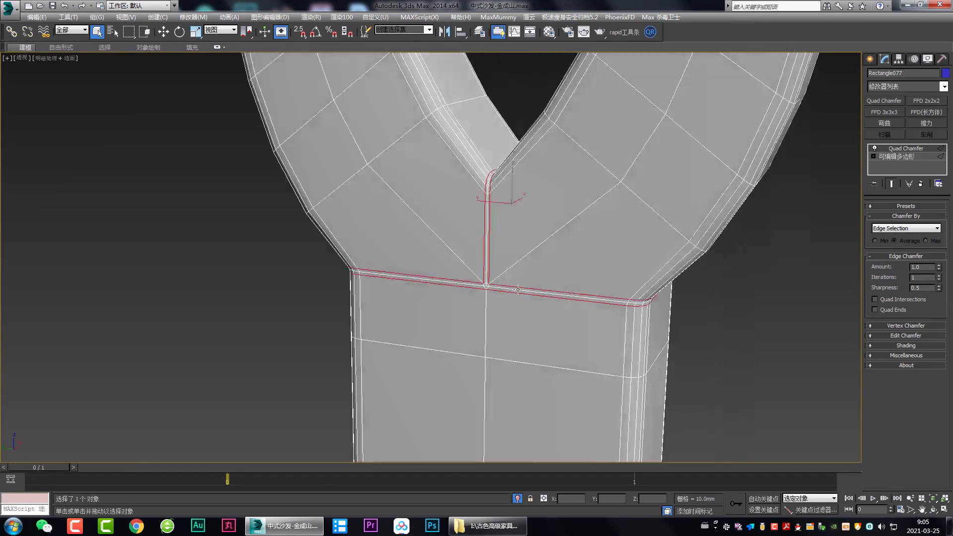
scroll(661, 289, "up", 1)
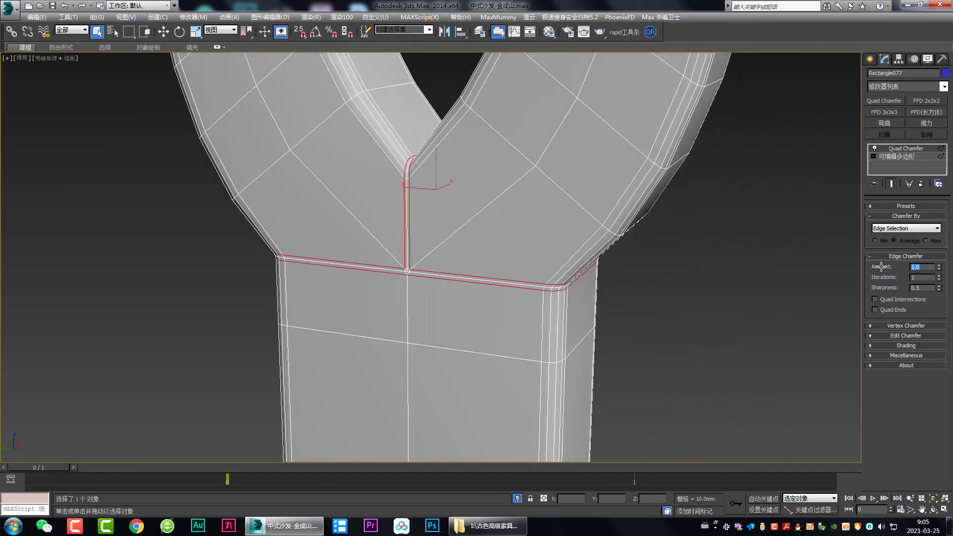
type("3")
left_click(938, 275)
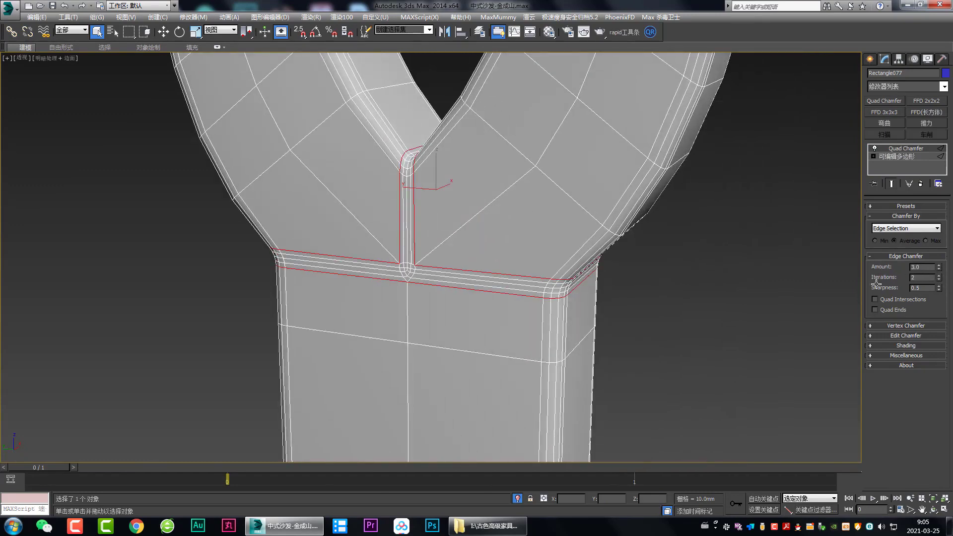
scroll(608, 310, "down", 1)
Collapse the Quad Chamfer into the Editable Poly and deselect the support.
mouse_move(609, 310)
middle_mouse_down("alt")
mouse_move(484, 283)
mouse_move(547, 288)
middle_mouse_up("alt")
right_click(520, 298)
left_click(425, 298)
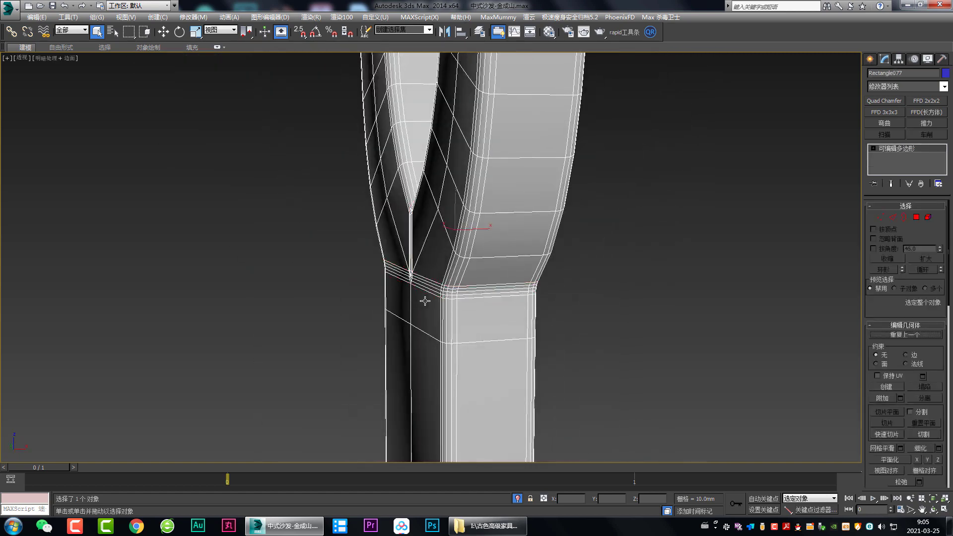
middle_click_drag(425, 298, 453, 276, "alt")
key("4")
key("ctrl+a")
key("4")
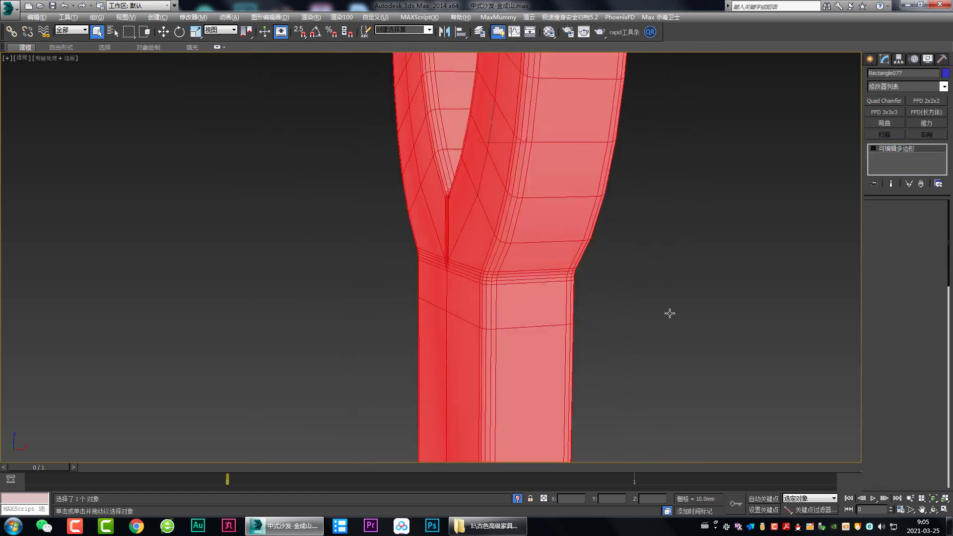
left_click(645, 313)
key("F4")
Inspect the smoothed joint with edged faces toggled, and frame it in the Top view.
middle_click_drag(631, 312, 543, 299, "alt")
scroll(544, 299, "up", 2)
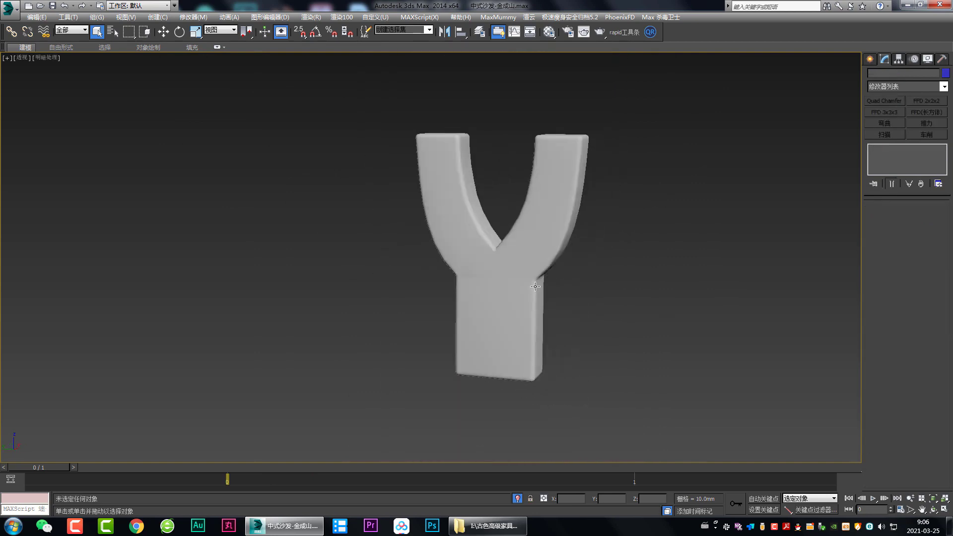
scroll(505, 283, "up", 3)
scroll(387, 277, "up", 2)
scroll(397, 280, "up", 1)
key("F4")
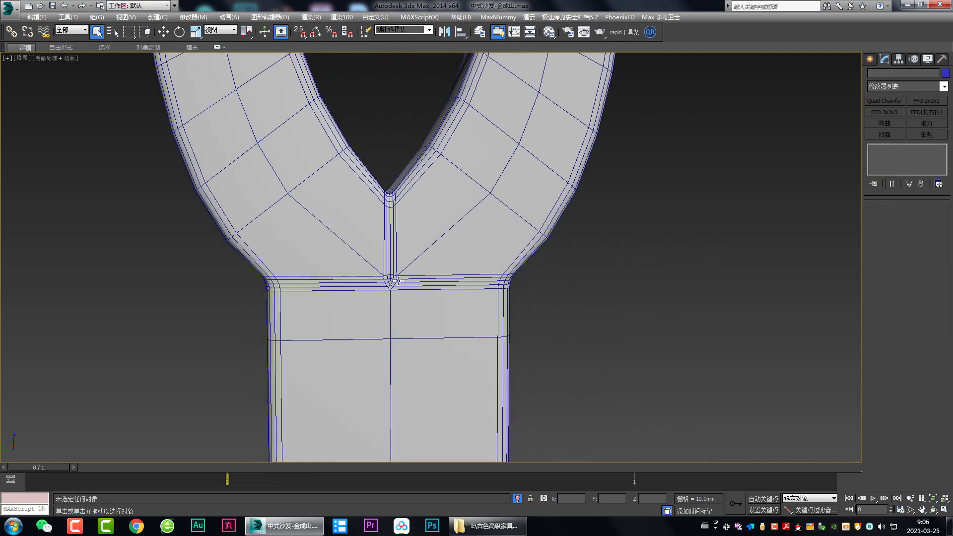
mouse_move(398, 279)
middle_mouse_down("alt")
mouse_move(453, 296)
mouse_move(428, 292)
mouse_move(404, 314)
mouse_move(553, 311)
mouse_move(440, 272)
middle_mouse_up("alt")
key("t")
key("z")
scroll(367, 249, "down", 2)
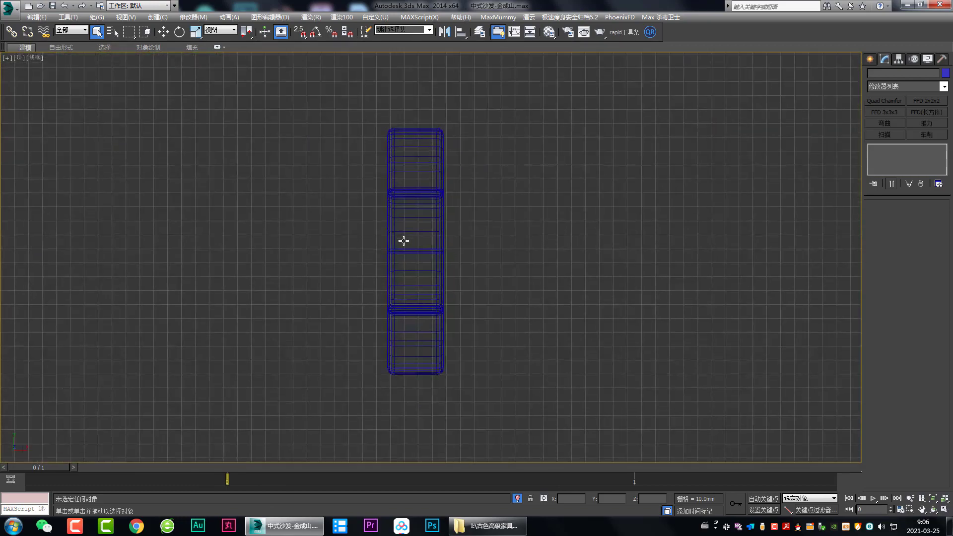
Select a thin polygon strip in Top view, then recheck the shaded joint in perspective.
left_click(435, 249)
key("4")
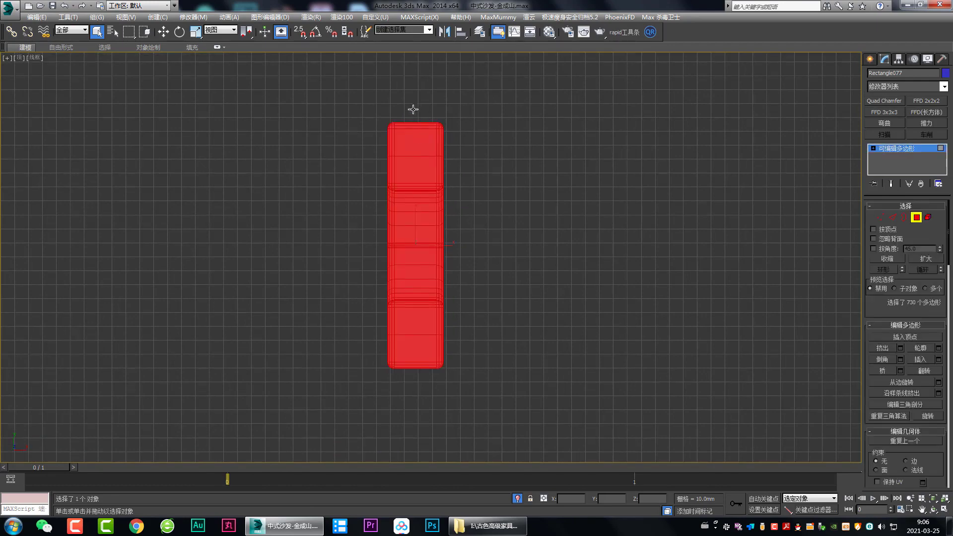
left_click_drag(411, 400, 411, 400)
key("p")
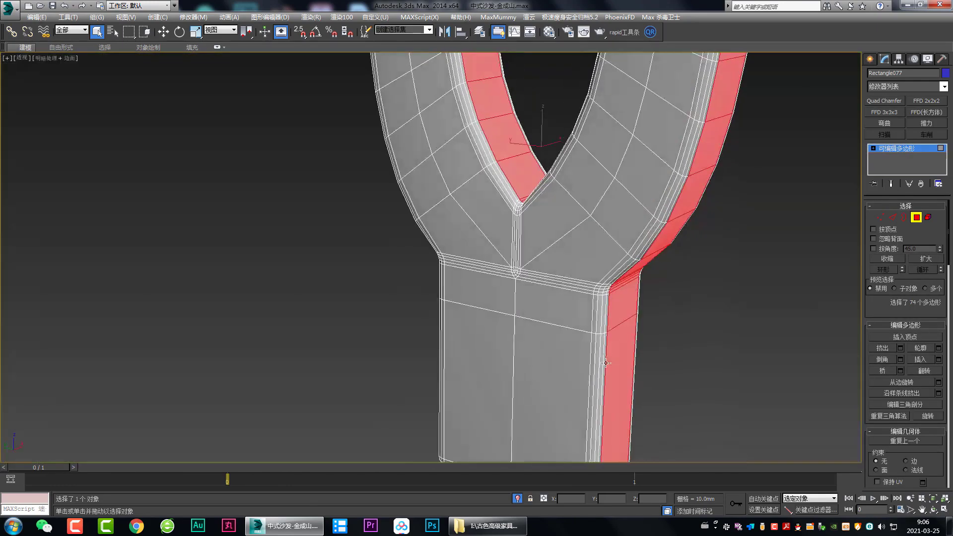
left_click(893, 154)
left_click(754, 312)
key("F4")
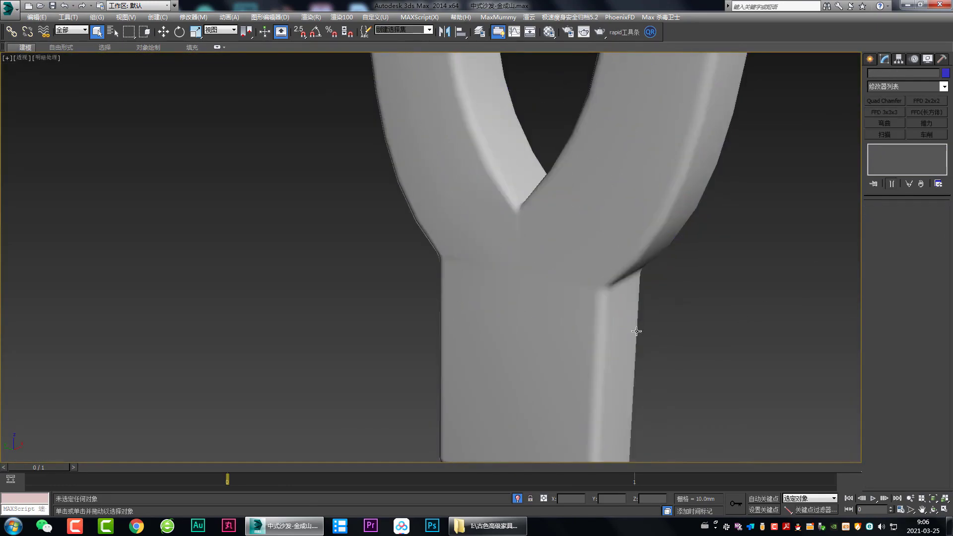
middle_click_drag(634, 329, 612, 325, "alt")
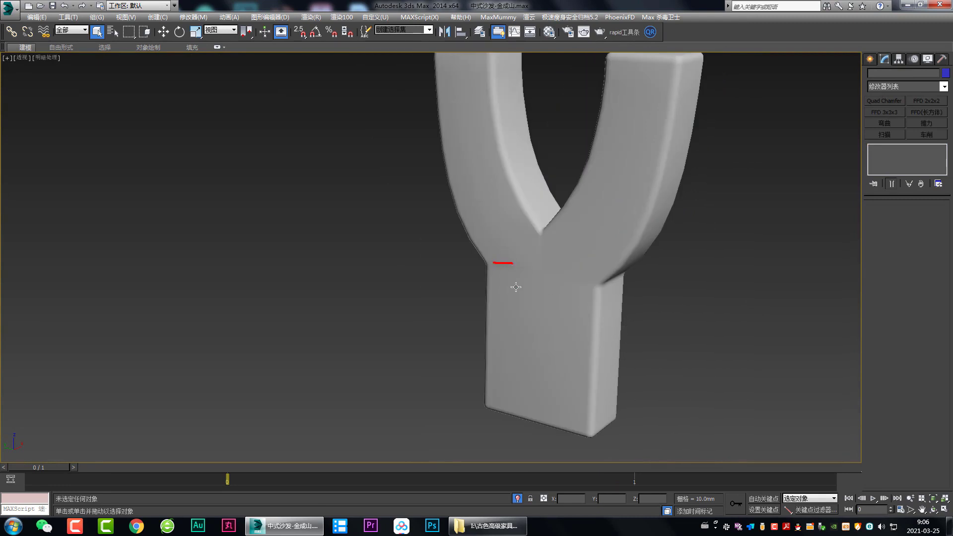
scroll(515, 287, "up", 2)
left_click_drag(400, 251, 540, 275)
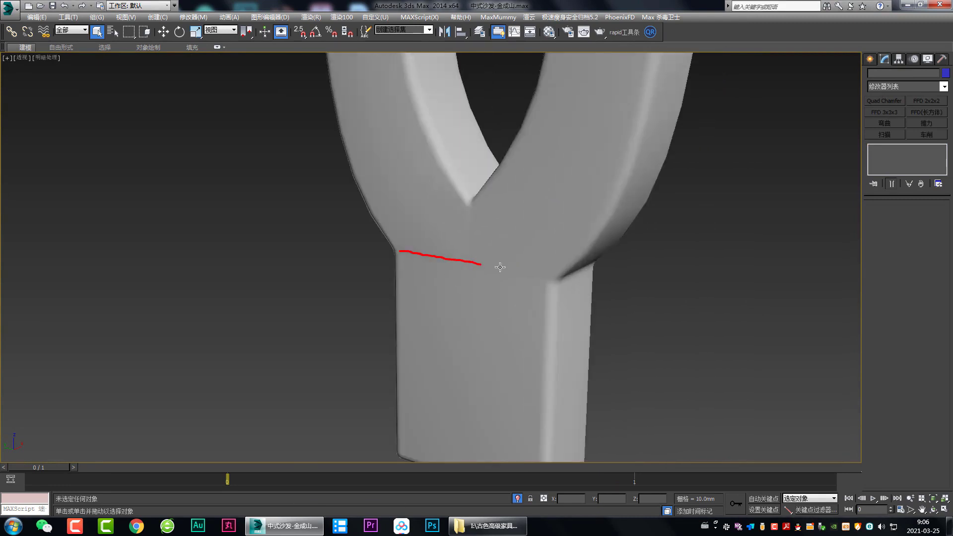
scroll(566, 299, "down", 2)
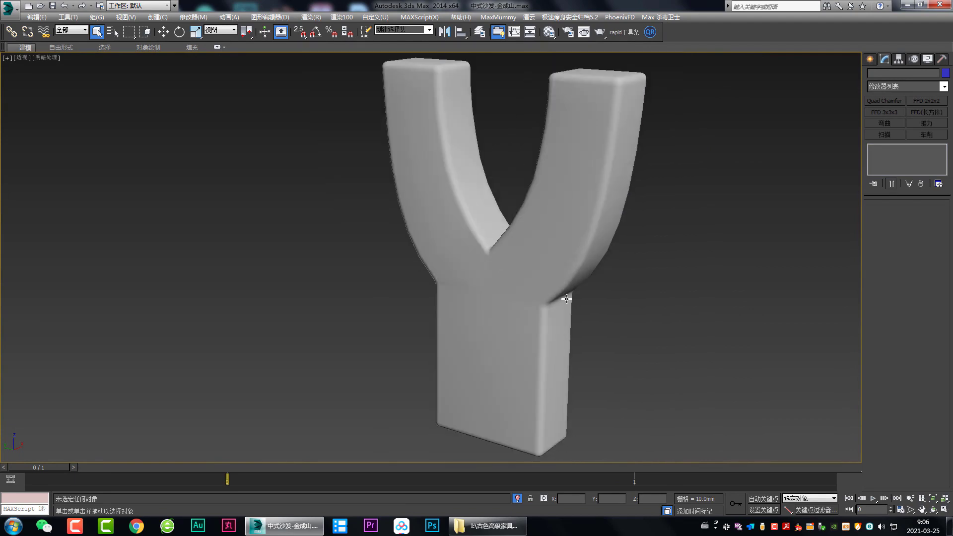
key("alt+w")
key("alt+w")
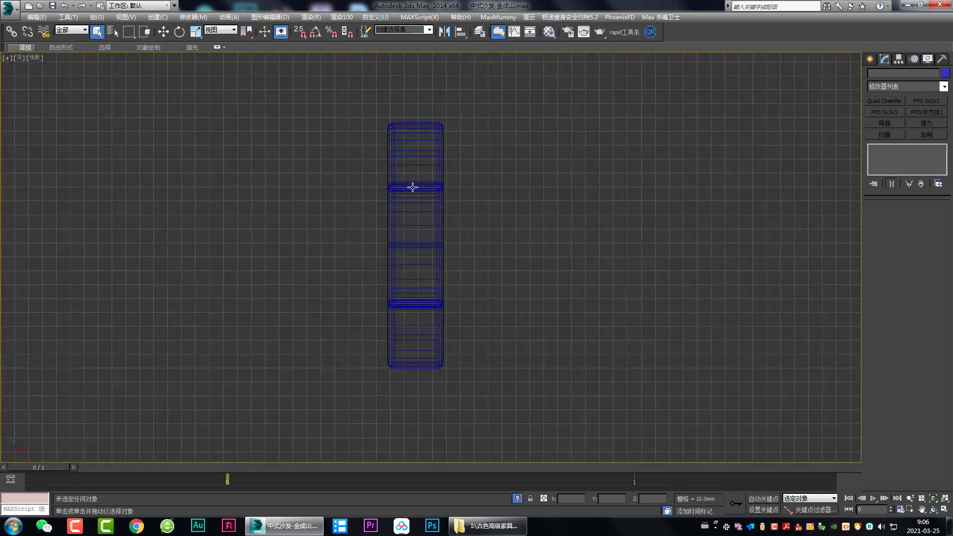
Select the full edge ring across the support's side faces and show edged faces.
left_click(412, 187)
key("alt+r")
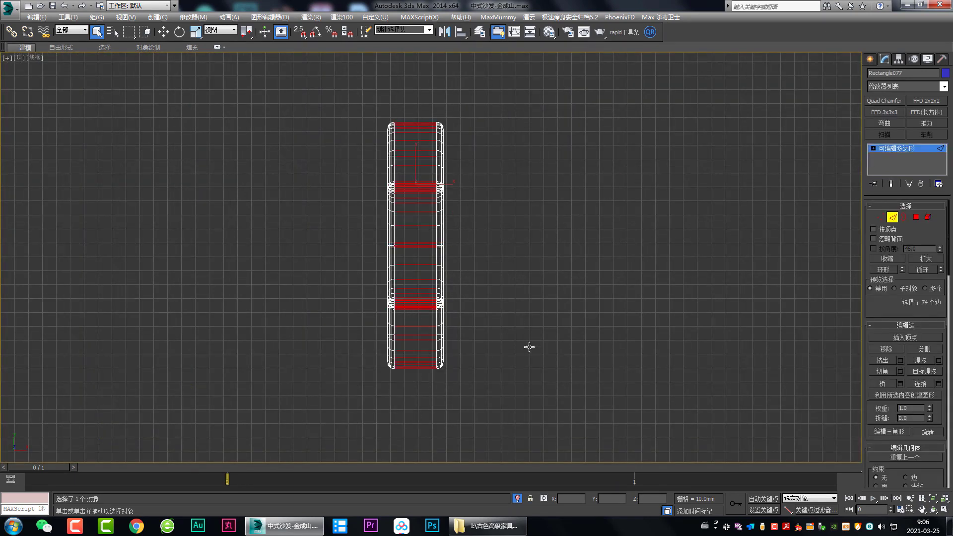
key("alt+w")
key("alt+w")
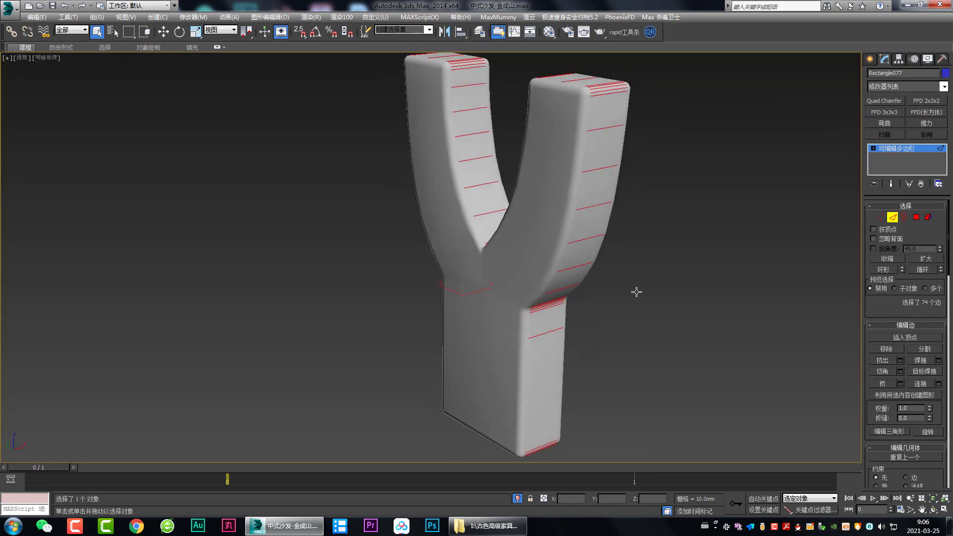
key("F4")
middle_click_drag(636, 292, 569, 313, "alt")
Connect the ring with 2 segments pinched about 75, commit, and switch to Polygon level.
key("ctrl+shift+e")
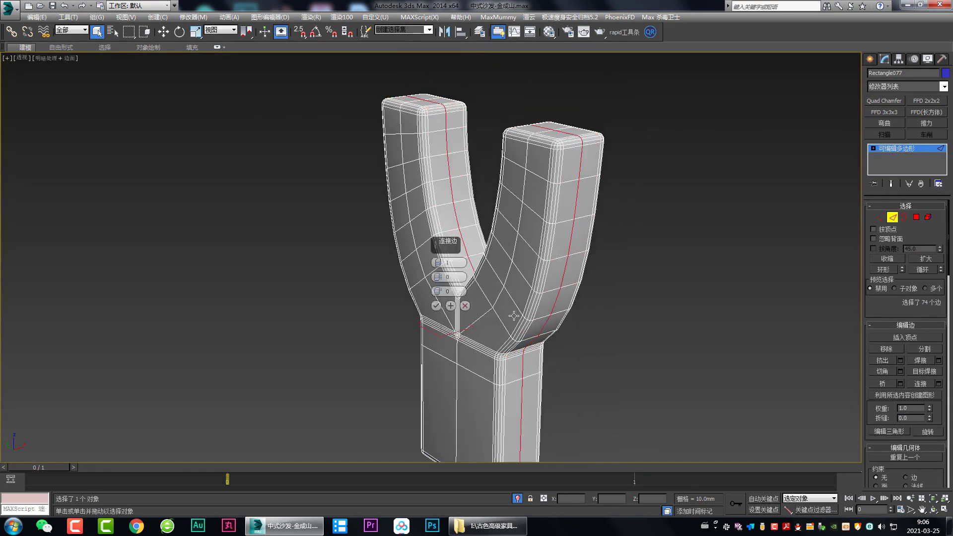
left_click_drag(437, 261, 442, 262)
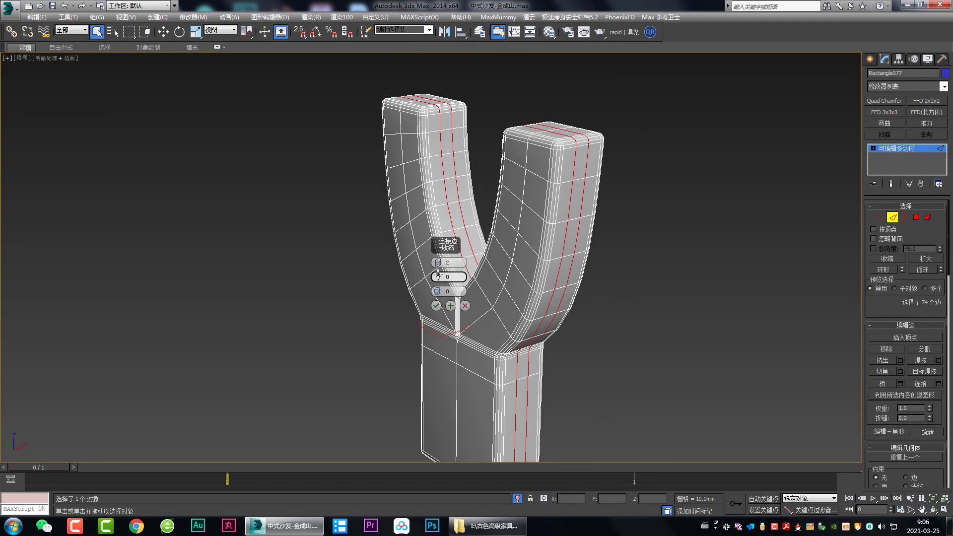
left_click_drag(438, 275, 462, 137)
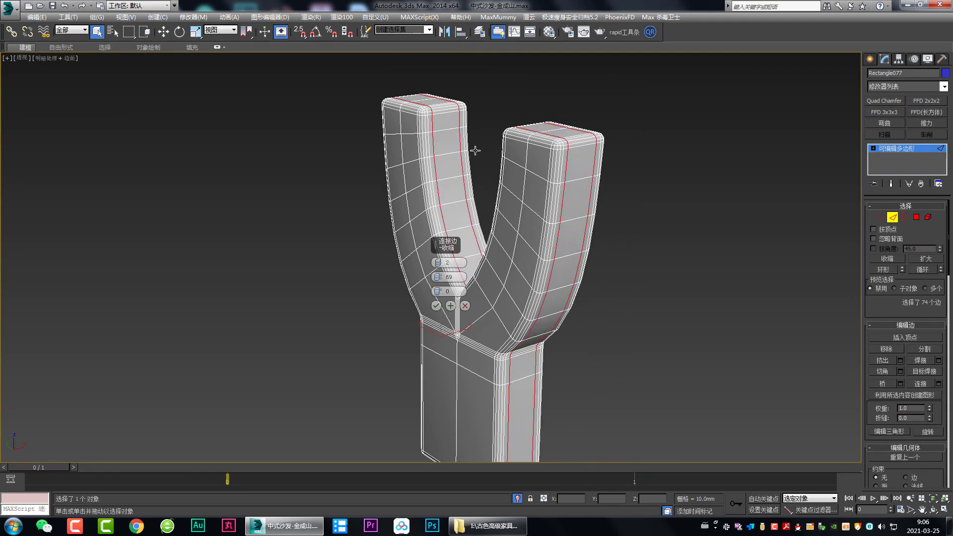
middle_click_drag(472, 149, 628, 198, "alt")
scroll(514, 200, "up", 4)
scroll(549, 193, "down", 3)
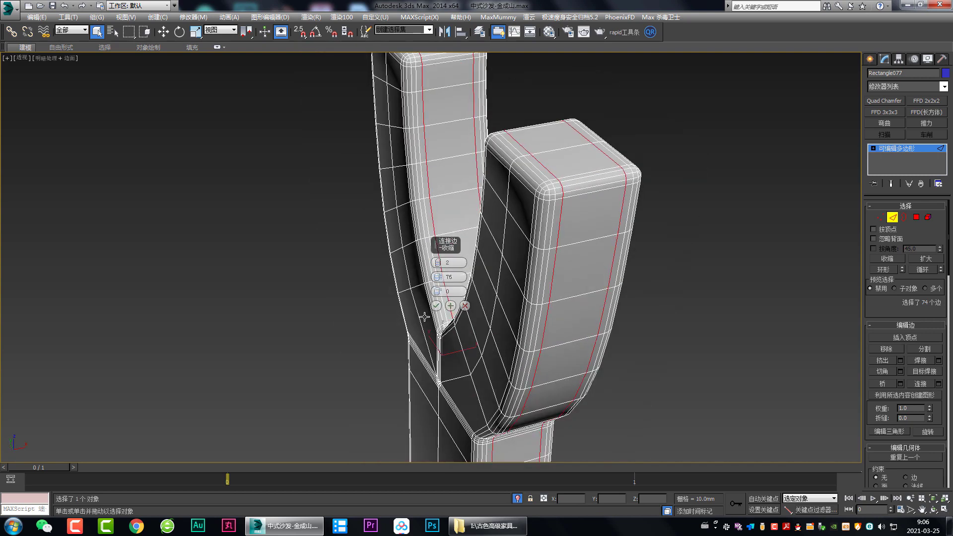
left_click(435, 305)
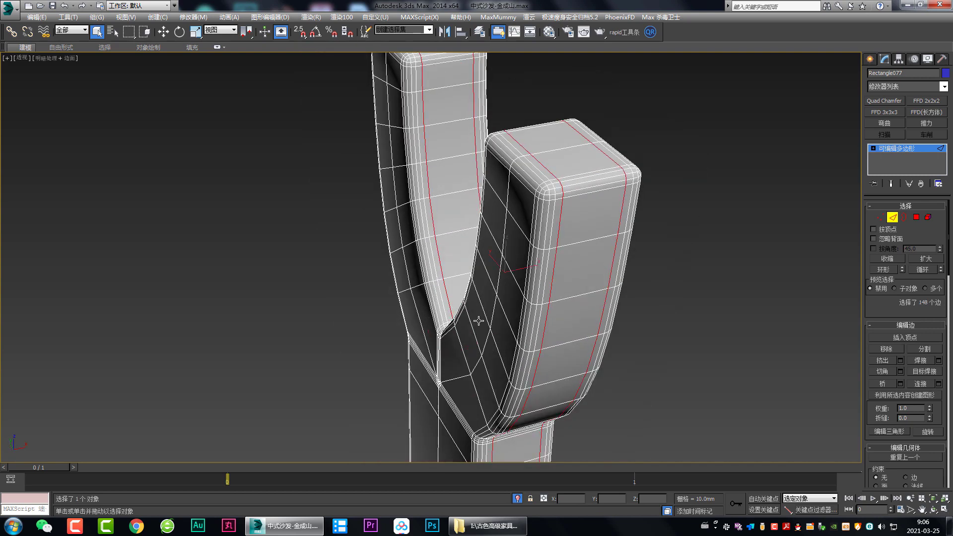
left_click(915, 217, "ctrl")
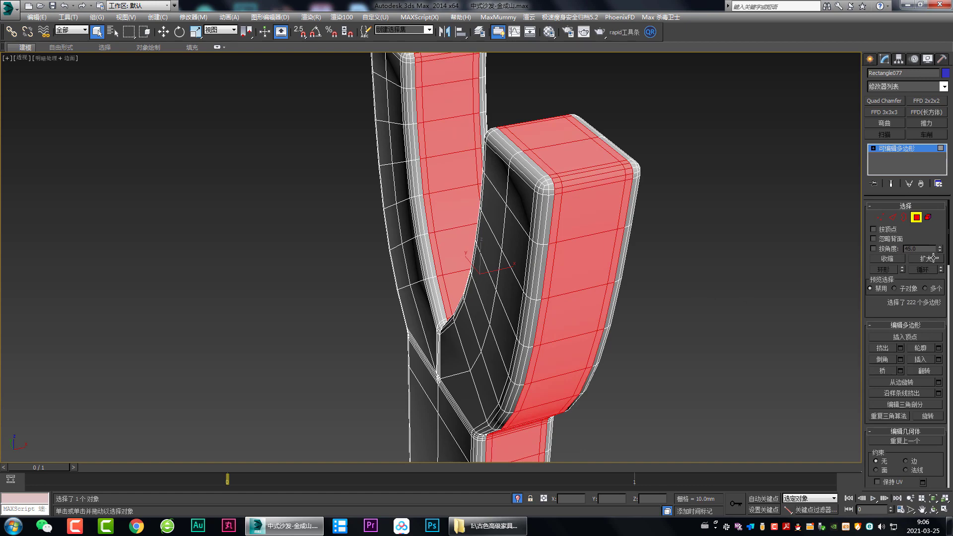
Shrink the fork's polygon selection in from its outer rim.
left_click(933, 258)
middle_click_drag(563, 351, 588, 343, "alt")
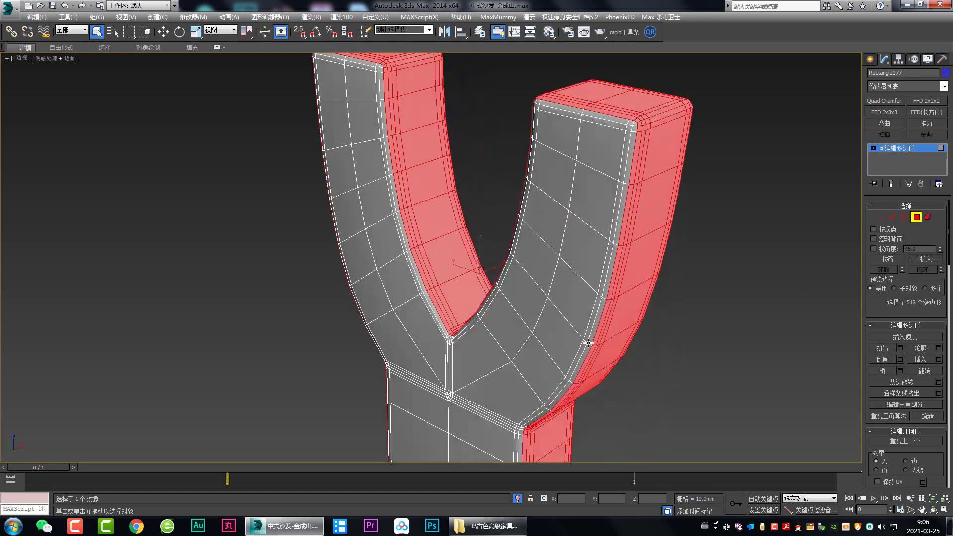
key("ctrl+z")
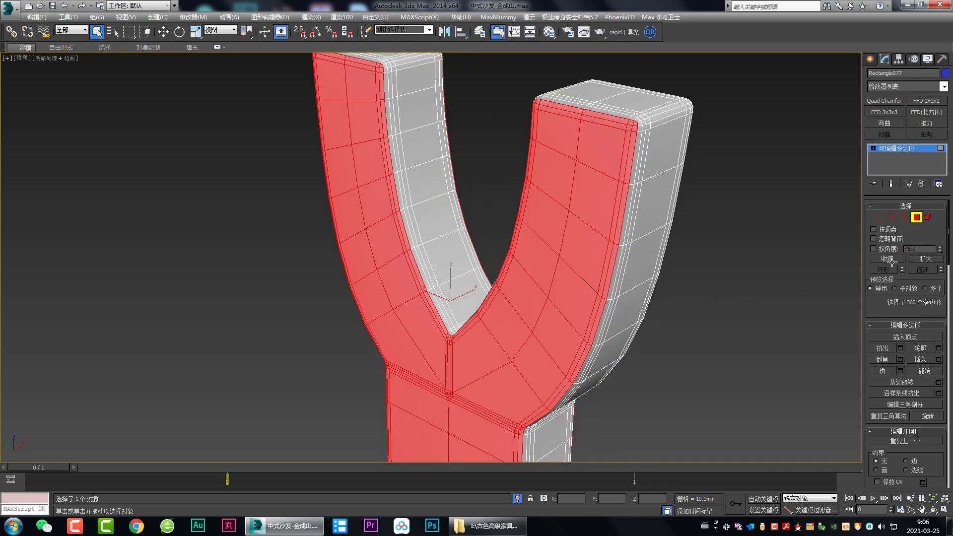
left_click(888, 258)
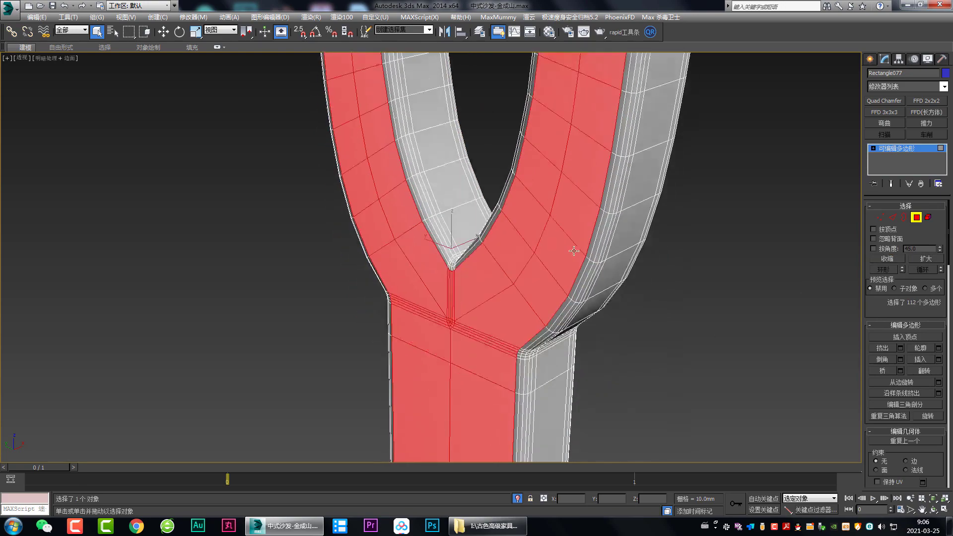
In the Left view, add the stem's bottom polygons to the selection.
mouse_move(495, 453)
middle_mouse_down()
mouse_move(516, 288)
mouse_move(510, 192)
middle_mouse_up()
key("shift+z")
key("alt+w")
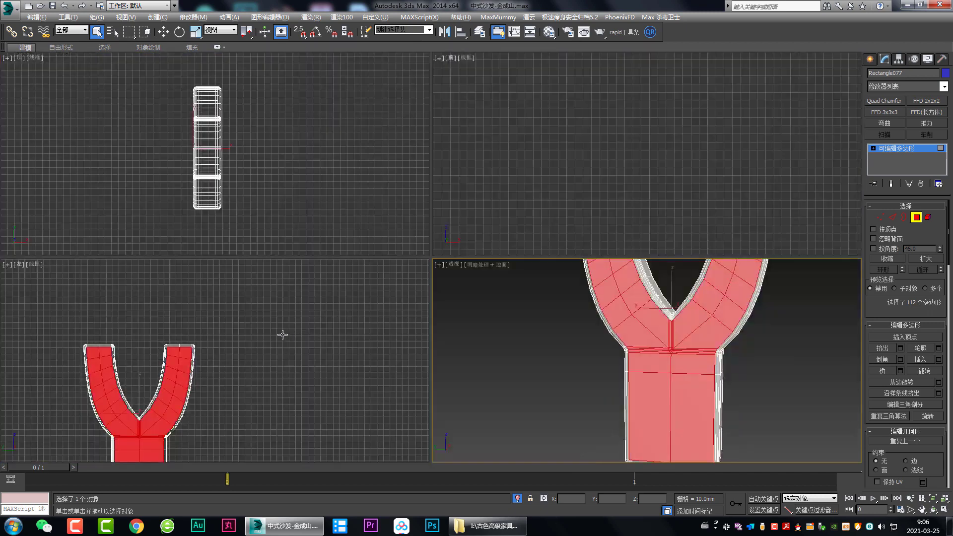
right_click(280, 334)
key("alt+w")
middle_click_drag(381, 372, 450, 238)
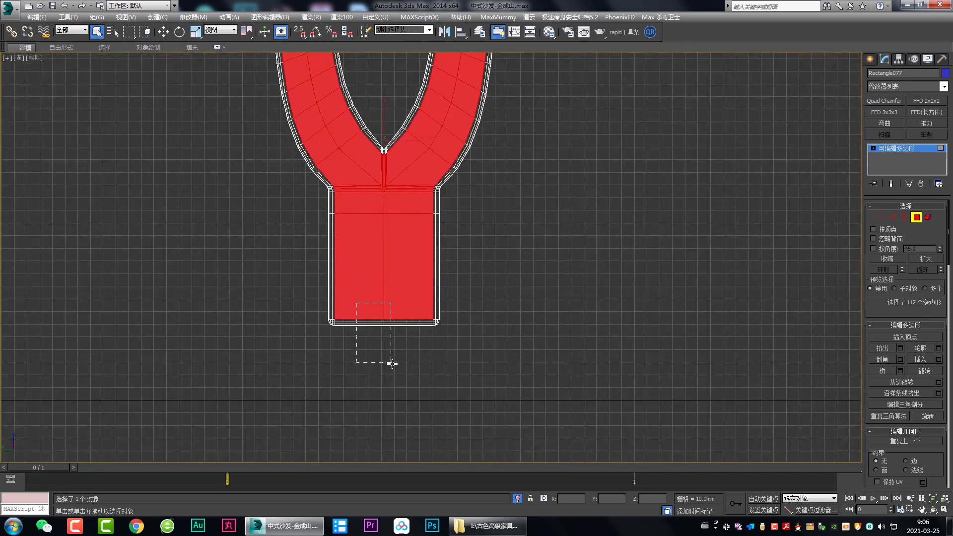
left_click_drag(392, 363, 393, 365, "ctrl")
middle_click_drag(457, 336, 442, 411)
Add the right and left arm-top polygons, then return to the Perspective view.
middle_click_drag(493, 214, 418, 170)
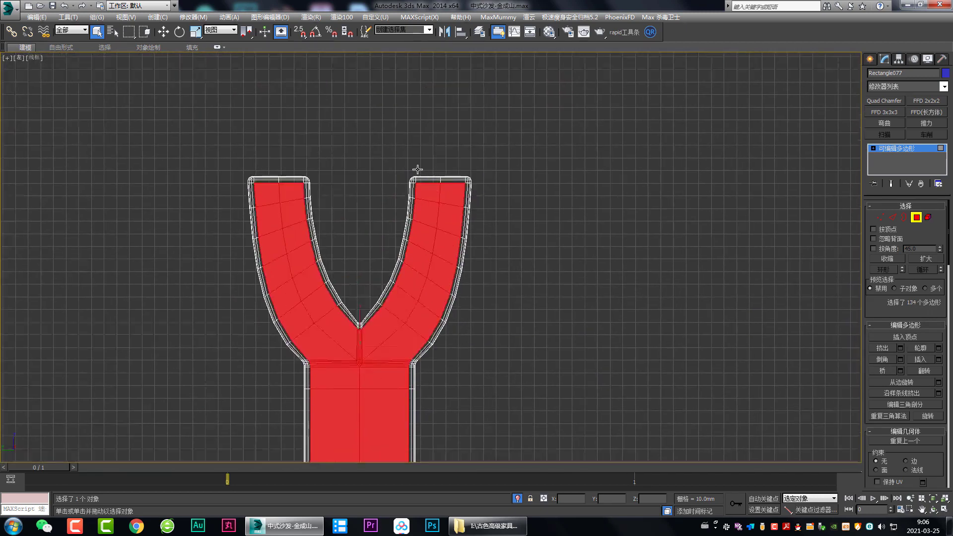
scroll(424, 169, "up", 2)
left_click_drag(461, 207, 461, 207, "ctrl")
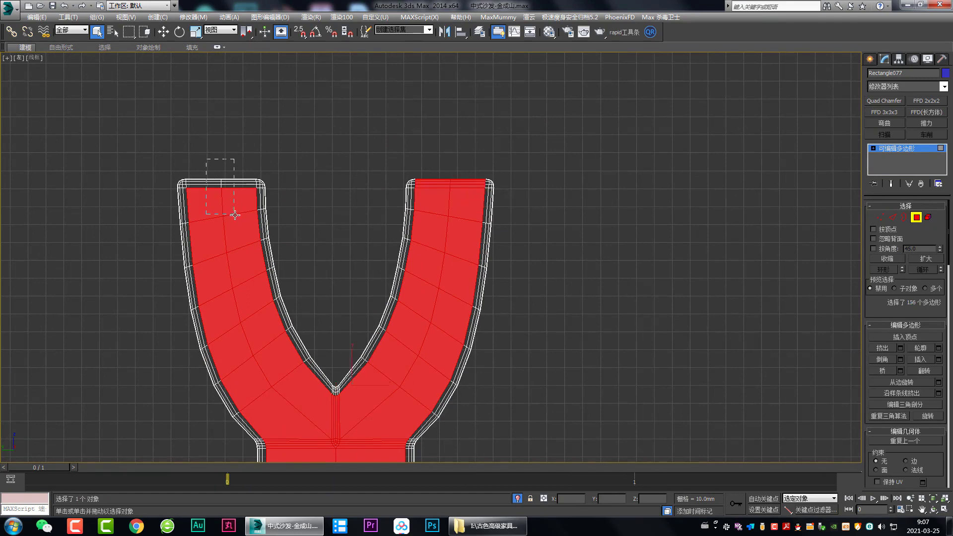
left_click_drag(234, 215, 235, 215, "ctrl")
key("p")
mouse_move(597, 355)
middle_mouse_down("alt")
mouse_move(521, 321)
mouse_move(632, 306)
middle_mouse_up("alt")
Inset the fork's selected front faces by about 1.86 mm, then clear the polygon selection.
key("shift+i")
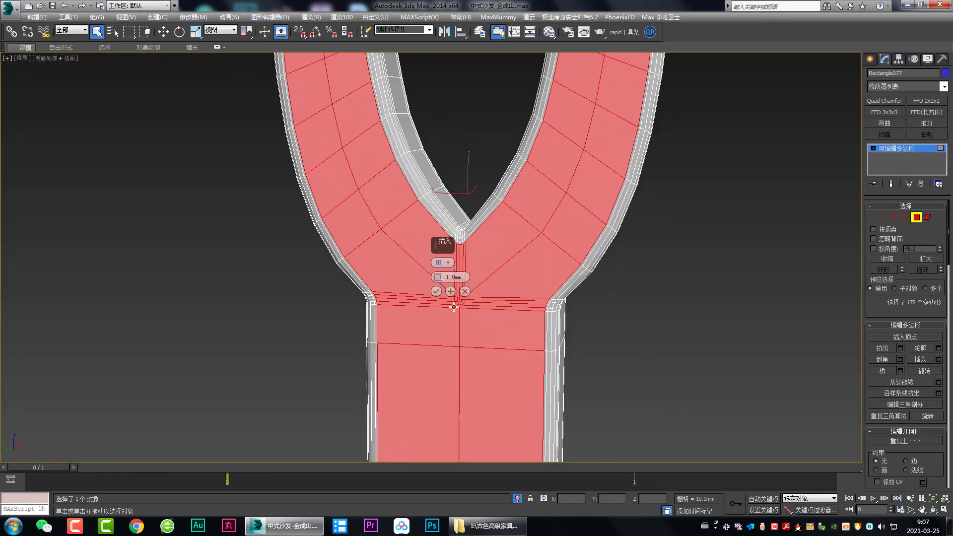
scroll(405, 312, "up", 2)
scroll(405, 312, "up", 3)
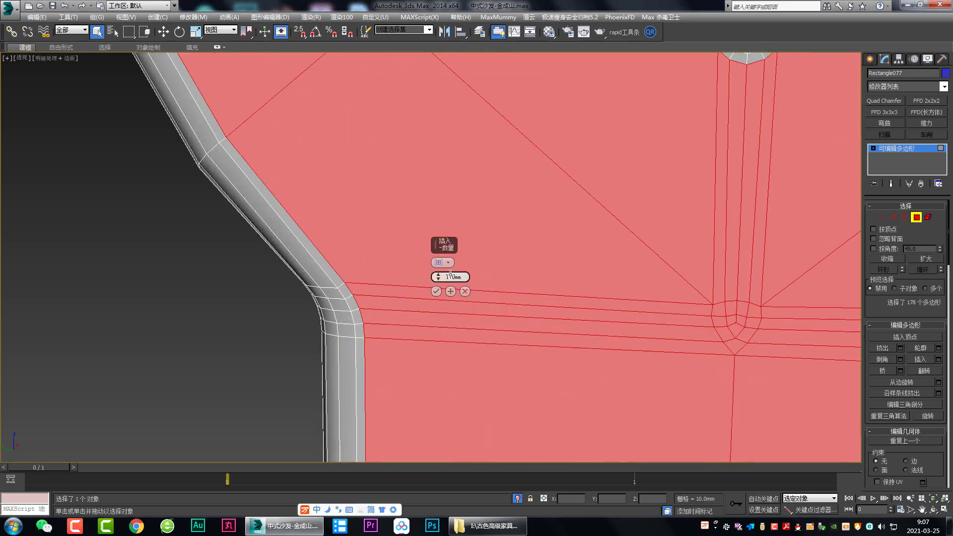
left_click_drag(439, 276, 438, 272)
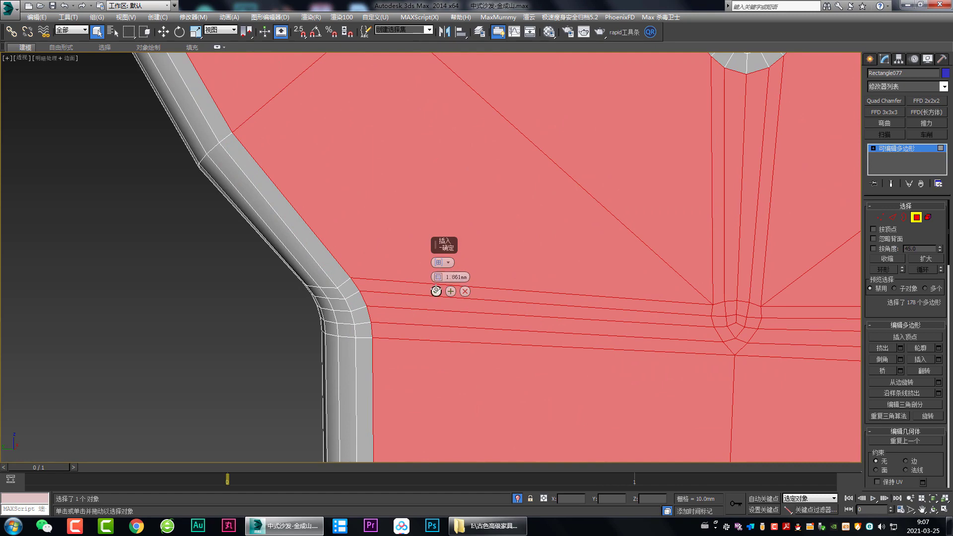
left_click(436, 292)
scroll(436, 289, "down", 3)
left_click(925, 148)
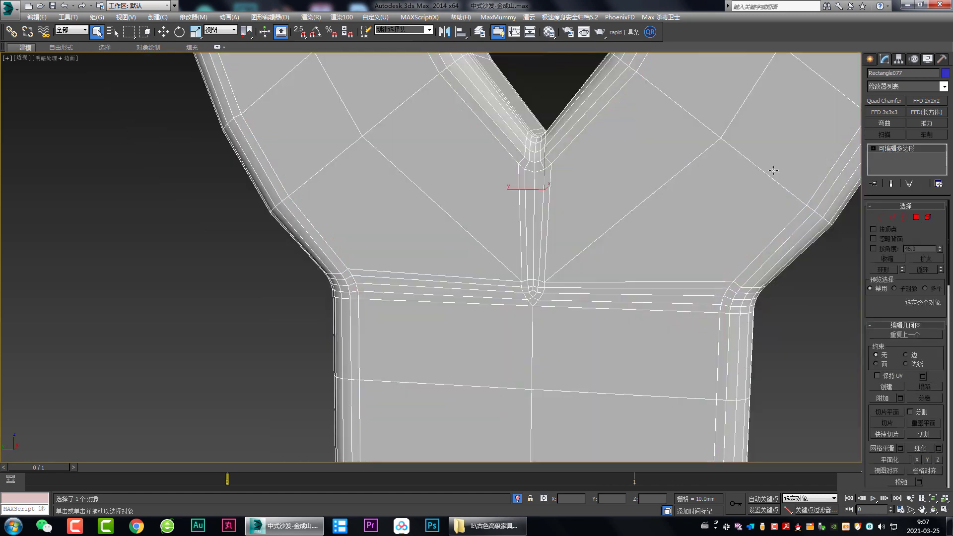
scroll(617, 287, "down", 2)
Deselect the fork, hide the mesh wires and inspect its right side and junction.
left_click(637, 301)
key("F4")
mouse_move(519, 304)
middle_mouse_down("alt")
mouse_move(472, 304)
mouse_move(469, 289)
mouse_move(492, 277)
mouse_move(483, 290)
middle_mouse_up("alt")
left_click(492, 277)
left_click(653, 319)
scroll(538, 308, "down", 2)
key("F4")
key("F4")
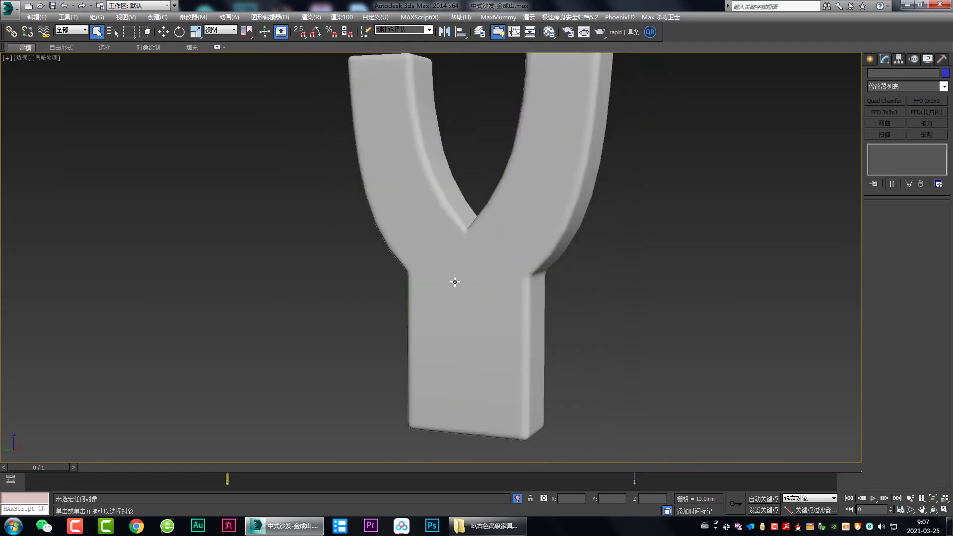
left_click_drag(407, 270, 557, 280)
left_click_drag(417, 252, 452, 267)
key("Escape")
Inspect the fork's left side and the Y junction.
mouse_move(600, 294)
middle_mouse_down("alt")
mouse_move(450, 284)
mouse_move(468, 264)
mouse_move(465, 279)
middle_mouse_up("alt")
scroll(450, 284, "down", 3)
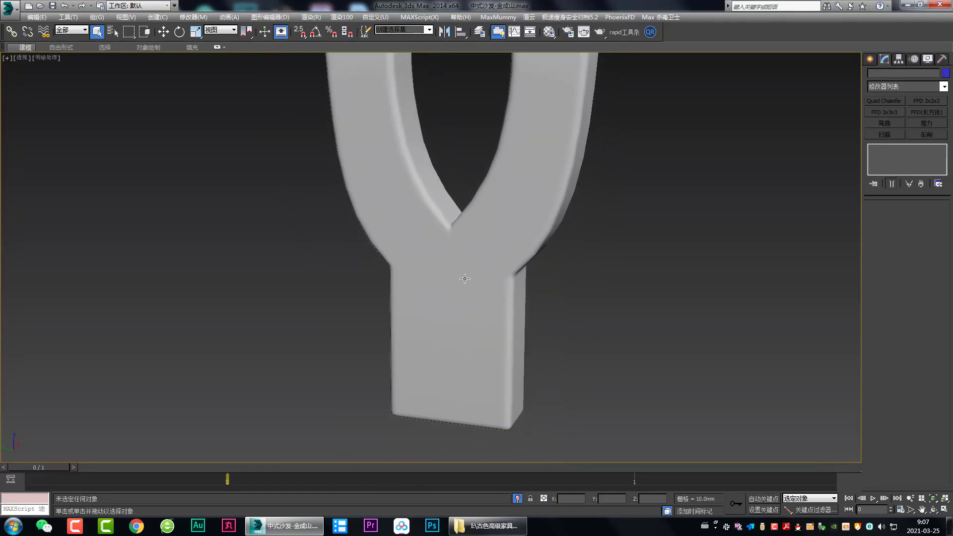
left_click_drag(461, 220, 625, 250)
key("Escape")
scroll(466, 321, "down", 3)
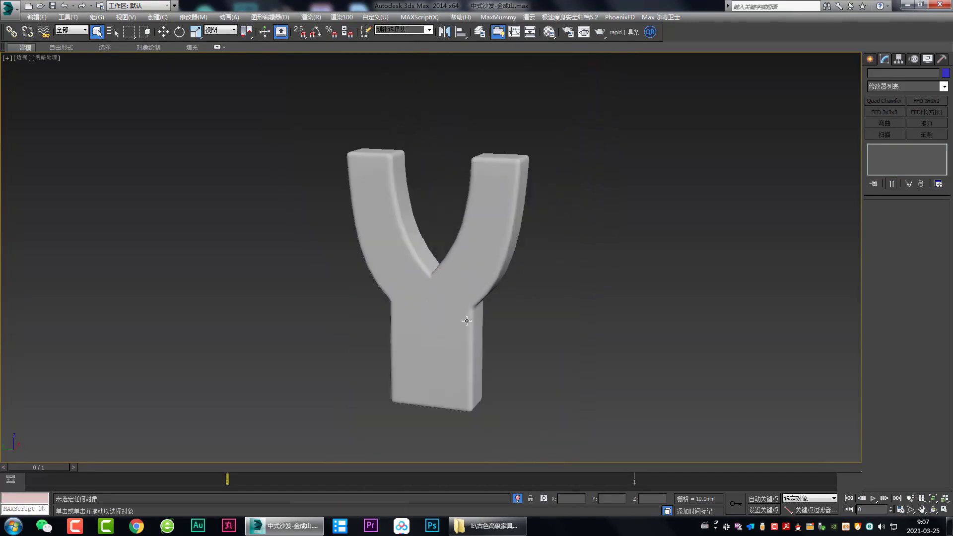
Exit Isolation mode and bring the tea table's drawer front into close view.
key("alt+q")
scroll(507, 320, "up", 1)
scroll(445, 309, "up", 3)
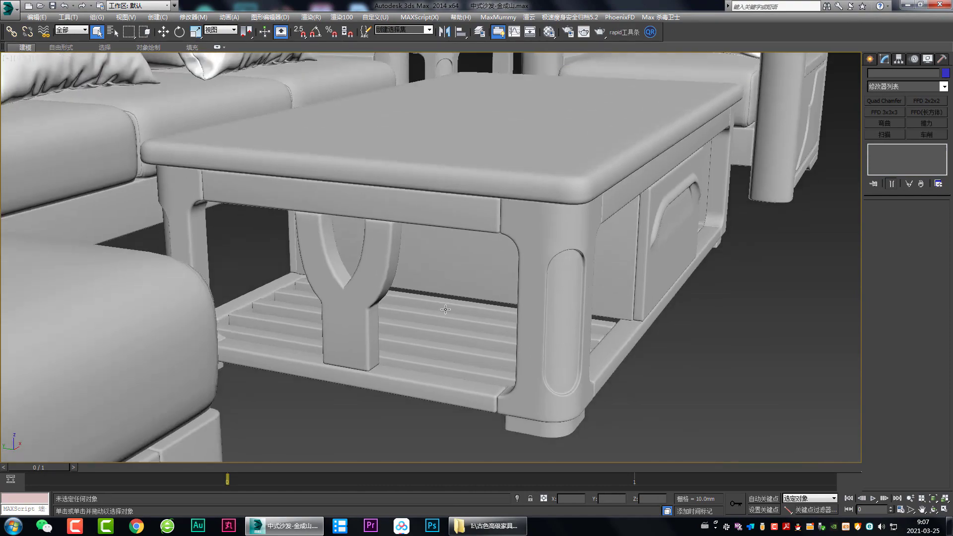
mouse_move(420, 291)
middle_mouse_down("alt")
mouse_move(406, 299)
mouse_move(449, 299)
middle_mouse_up("alt")
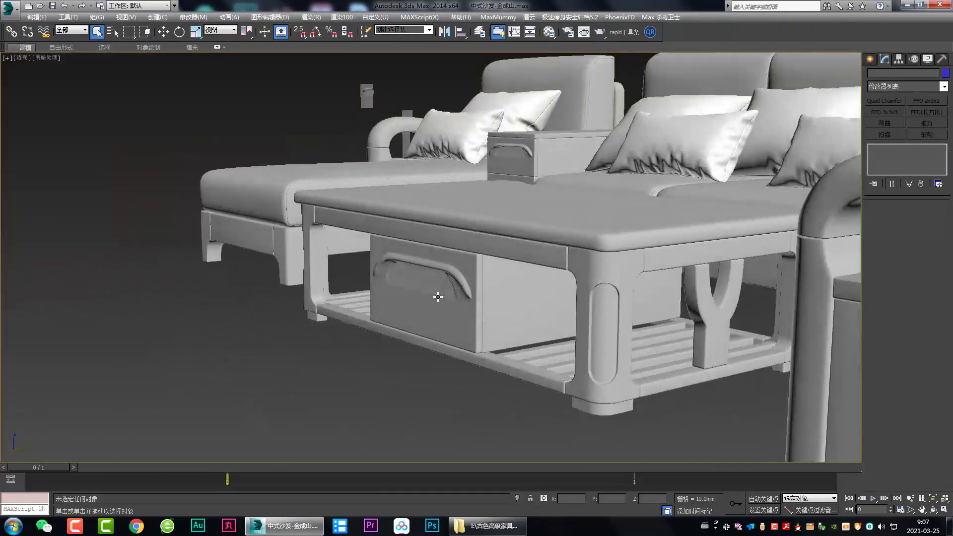
scroll(448, 300, "up", 5)
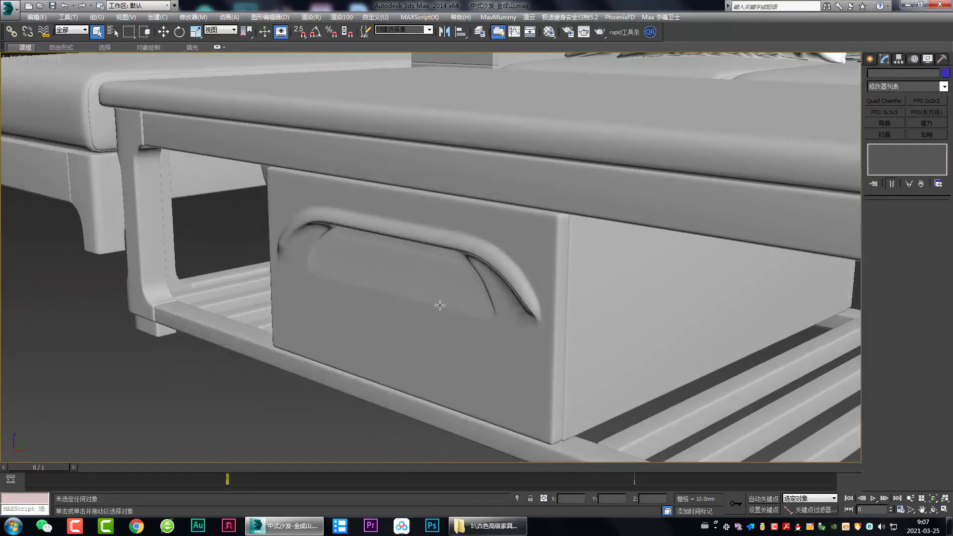
left_click(428, 300)
middle_click_drag(428, 299, 444, 312, "alt")
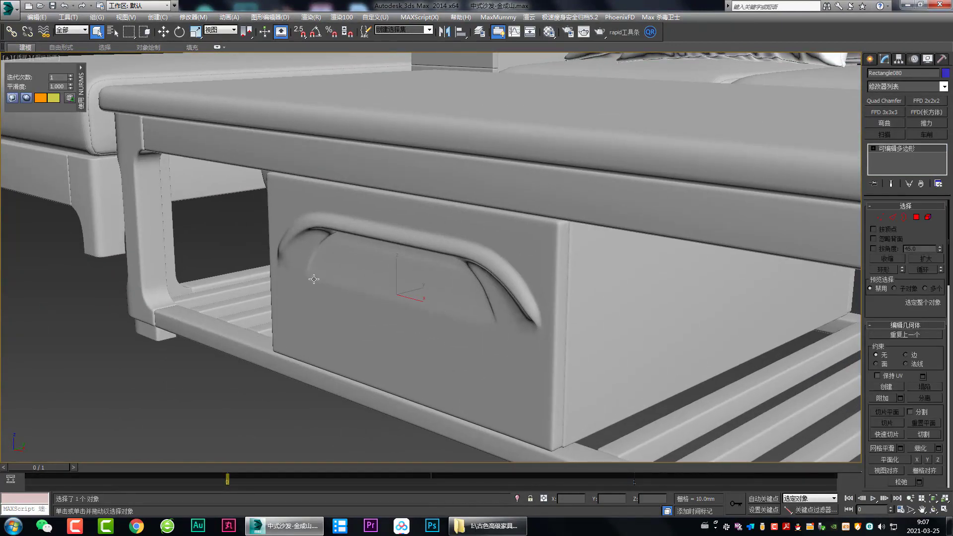
left_click_drag(324, 283, 511, 336)
left_click_drag(380, 328, 396, 246)
mouse_move(317, 280)
left_mouse_down()
mouse_move(502, 333)
mouse_move(429, 303)
left_mouse_up()
left_click_drag(311, 273, 474, 316)
scroll(474, 320, "up", 3)
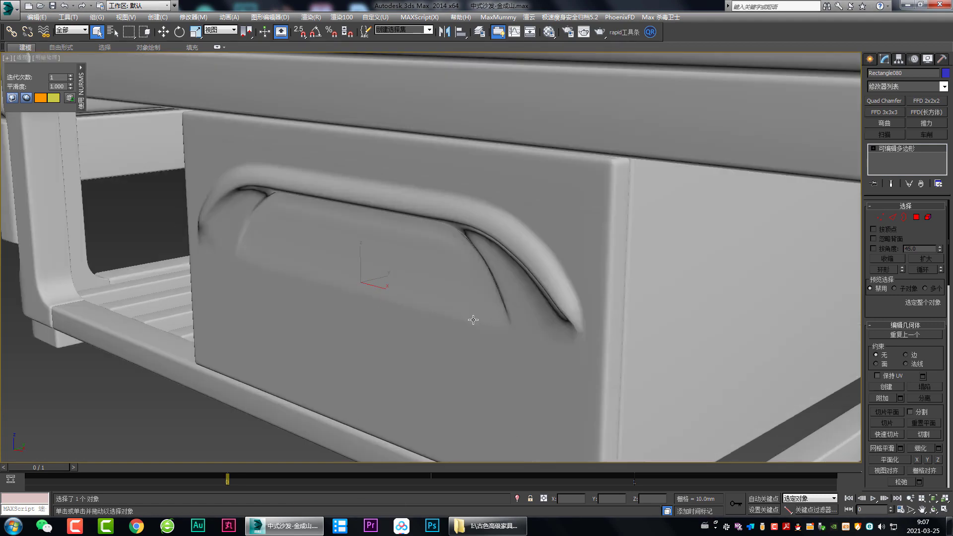
key("F4")
scroll(497, 325, "up", 2)
scroll(516, 320, "up", 2)
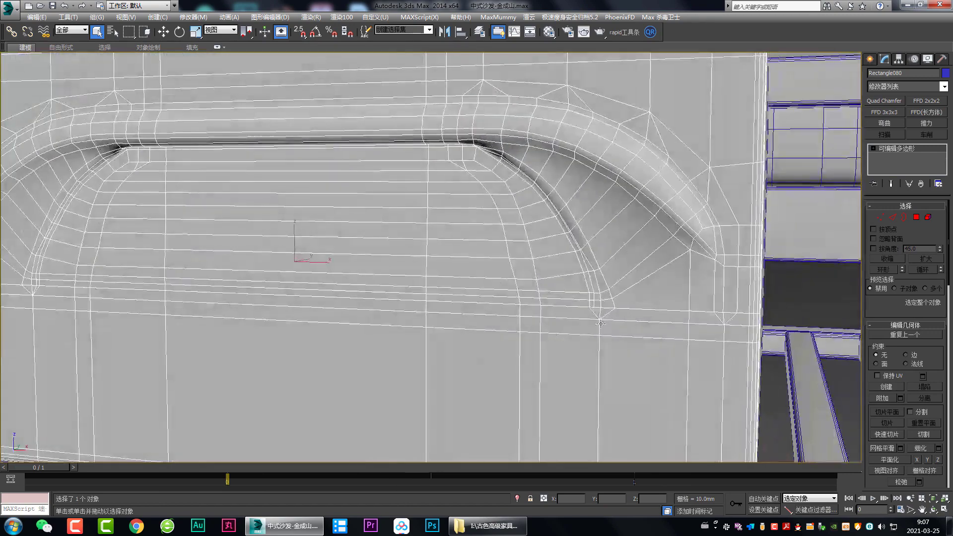
scroll(541, 313, "up", 2)
scroll(560, 309, "up", 2)
scroll(560, 309, "up", 2)
scroll(414, 273, "up", 2)
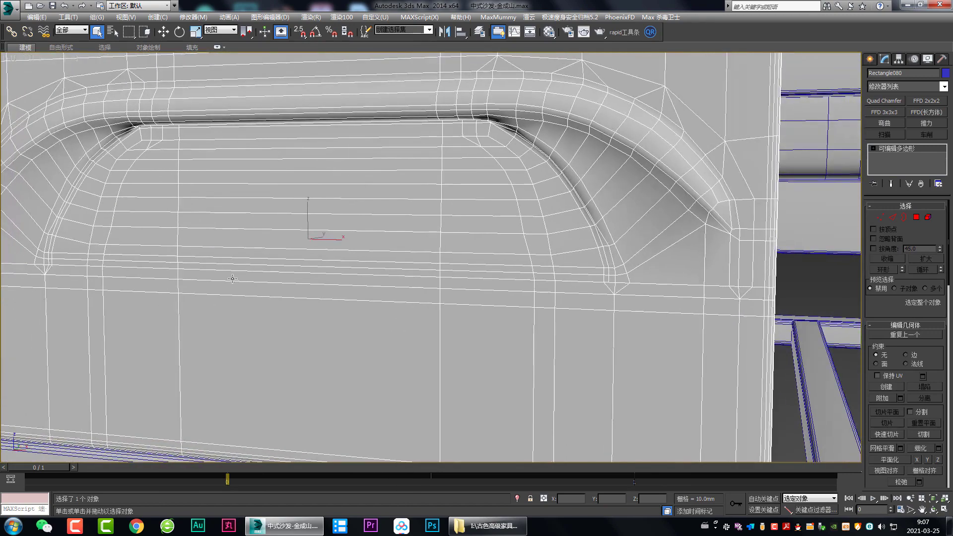
left_click_drag(94, 260, 387, 296)
left_click_drag(301, 262, 400, 271)
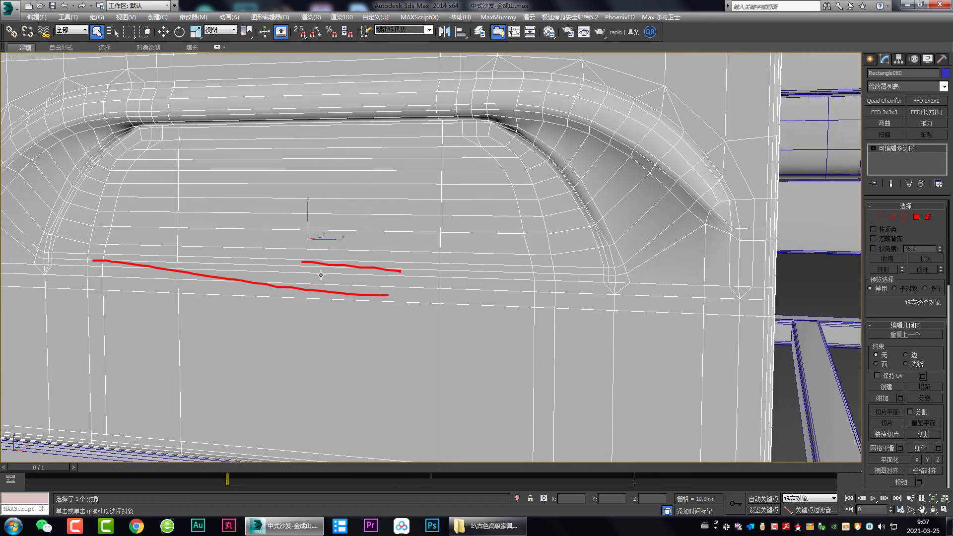
mouse_move(321, 275)
left_mouse_down()
mouse_move(419, 280)
mouse_move(435, 269)
left_mouse_up()
left_click_drag(369, 275, 511, 281)
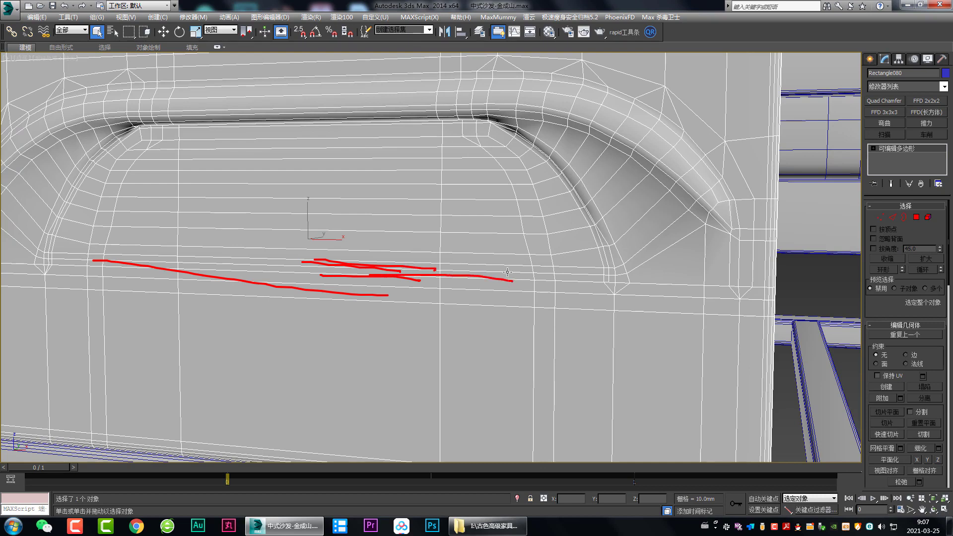
key("Escape")
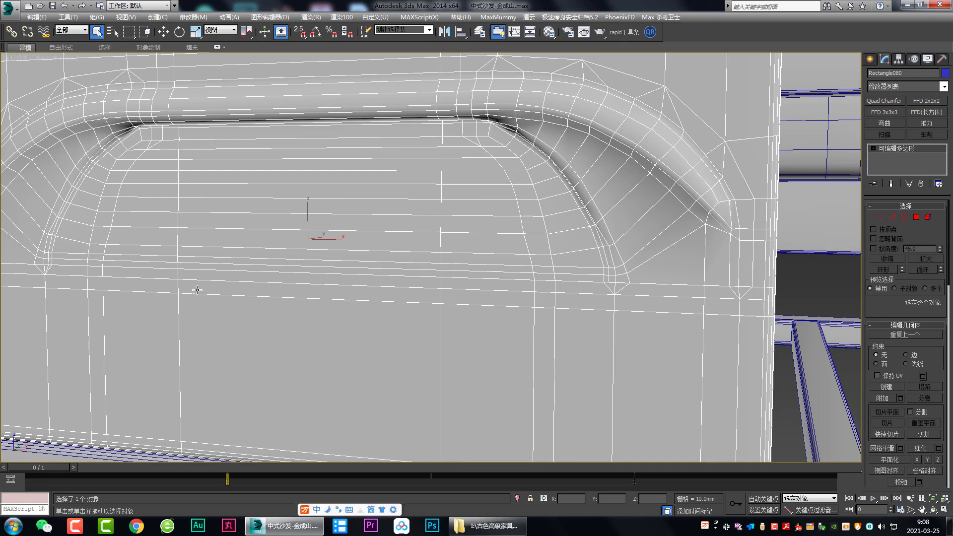
left_click_drag(96, 265, 521, 302)
key("Escape")
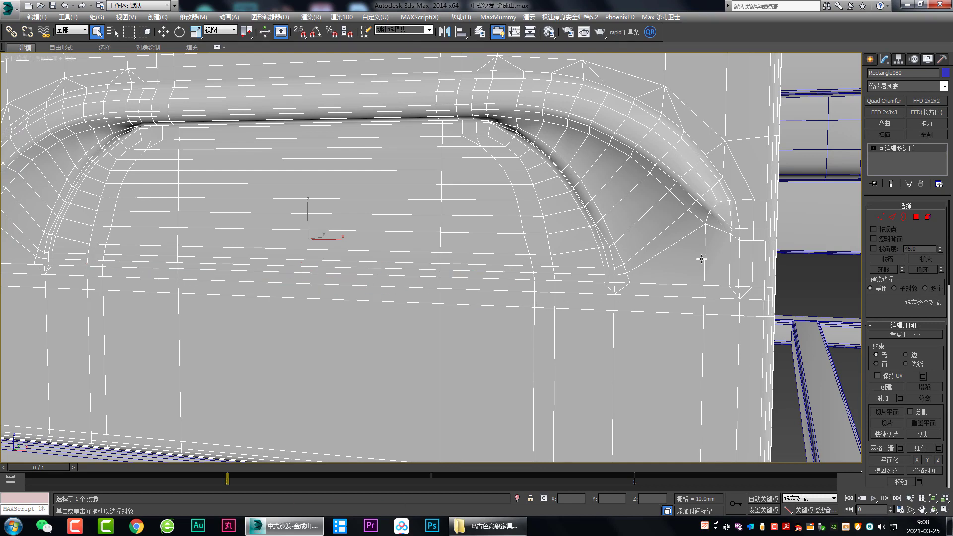
scroll(545, 293, "down", 4)
scroll(572, 279, "down", 3)
left_click(525, 397)
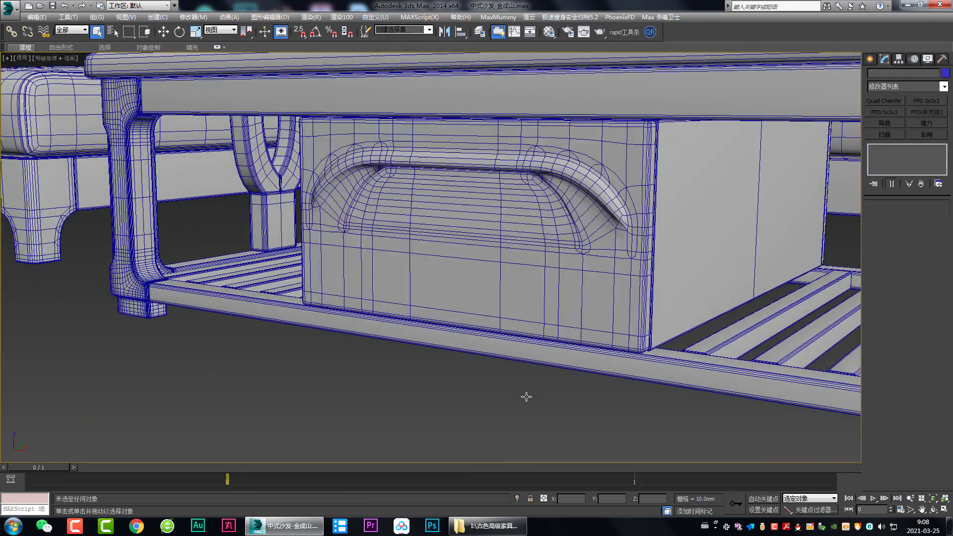
key("F4")
left_click_drag(367, 217, 580, 233)
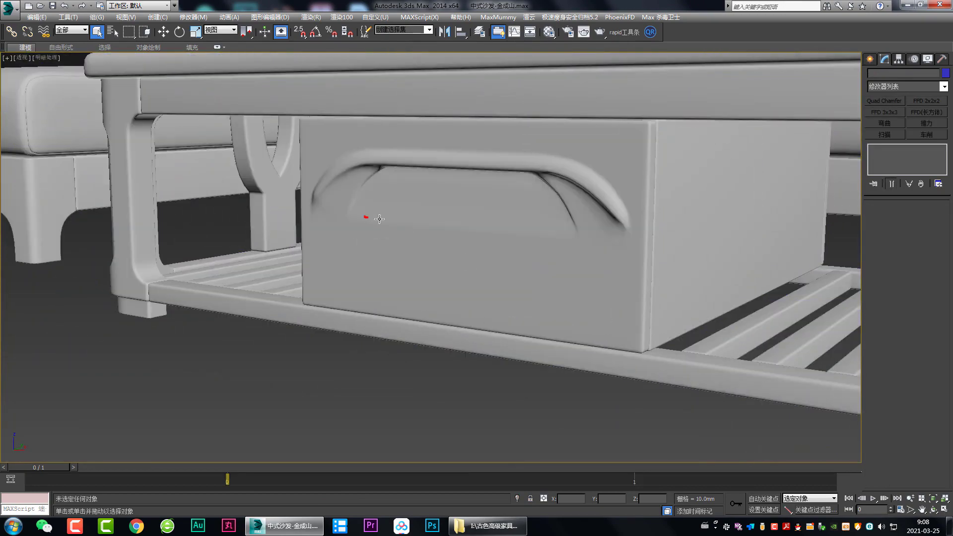
left_click_drag(337, 216, 579, 233)
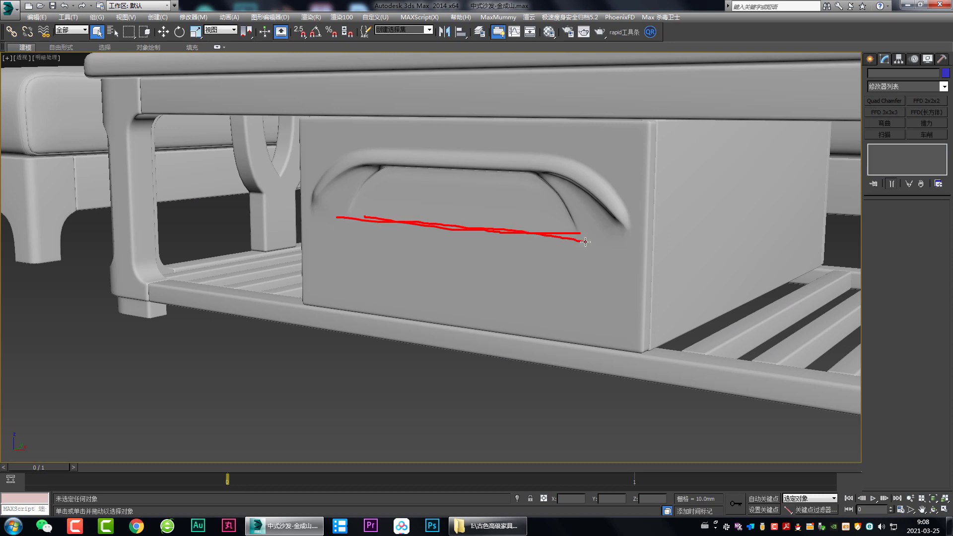
left_click_drag(417, 263, 442, 170)
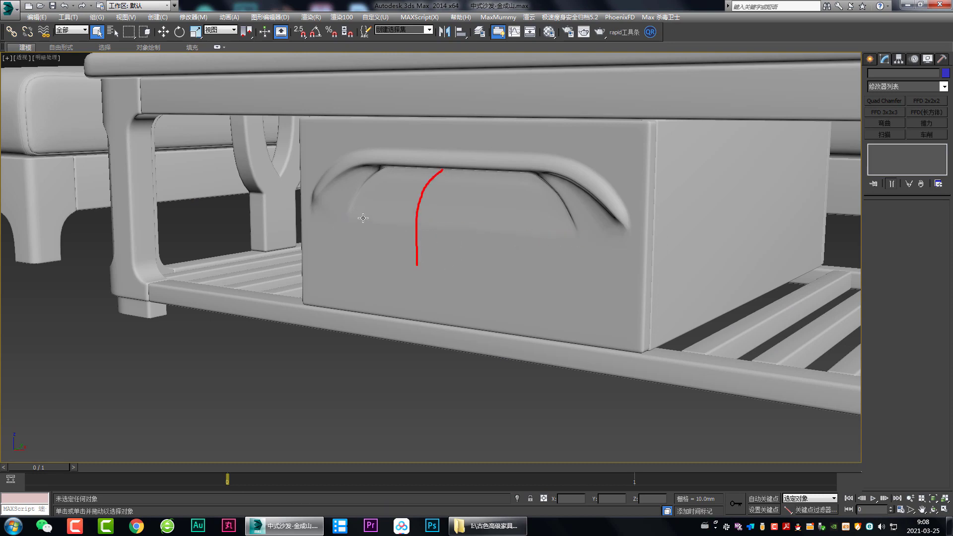
left_click_drag(361, 217, 521, 240)
middle_click_drag(517, 255, 516, 269)
Select three short edges below the drawer handle and shift them slightly right along X.
key("F4")
scroll(516, 268, "up", 3)
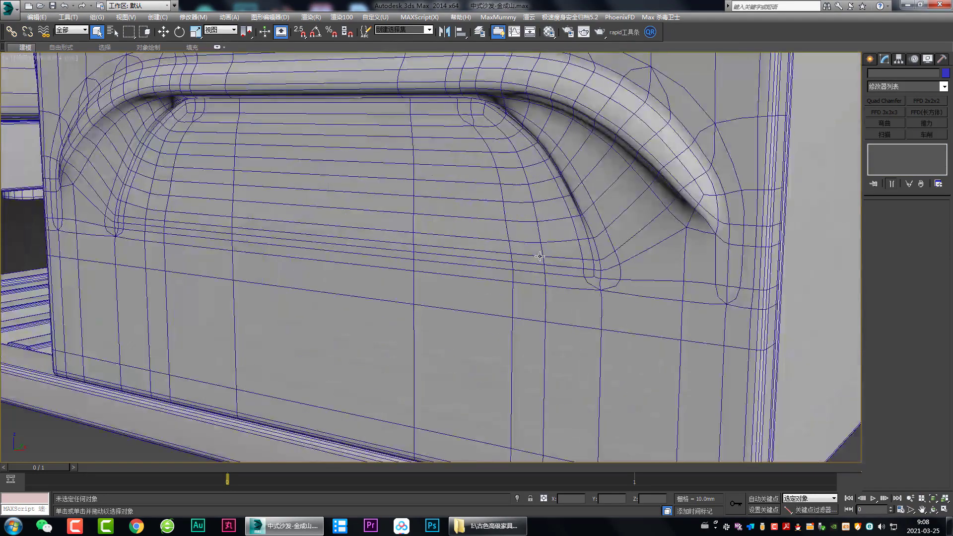
left_click(516, 268)
scroll(516, 268, "up", 2)
scroll(526, 278, "up", 3)
scroll(562, 263, "up", 3)
key("2")
left_click(554, 259)
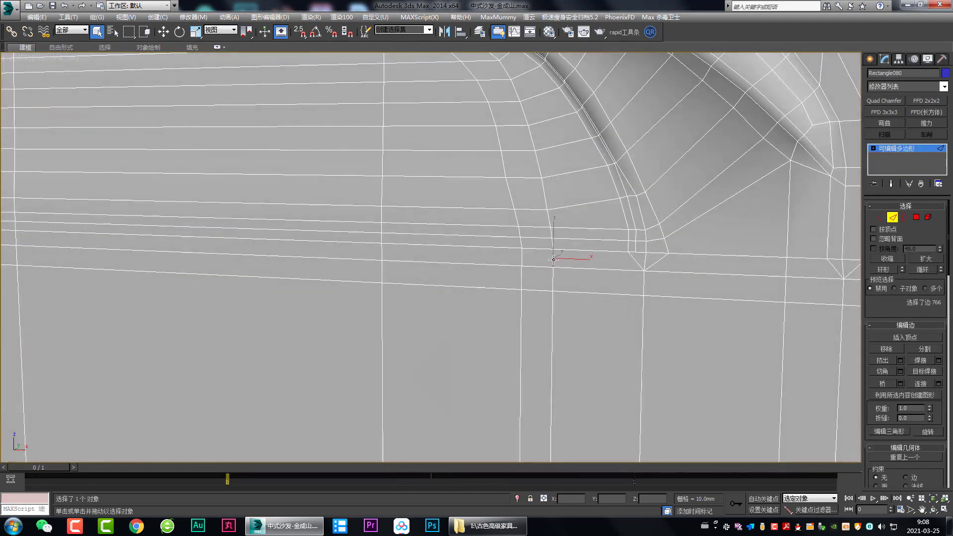
left_click(552, 245, "ctrl")
key("w")
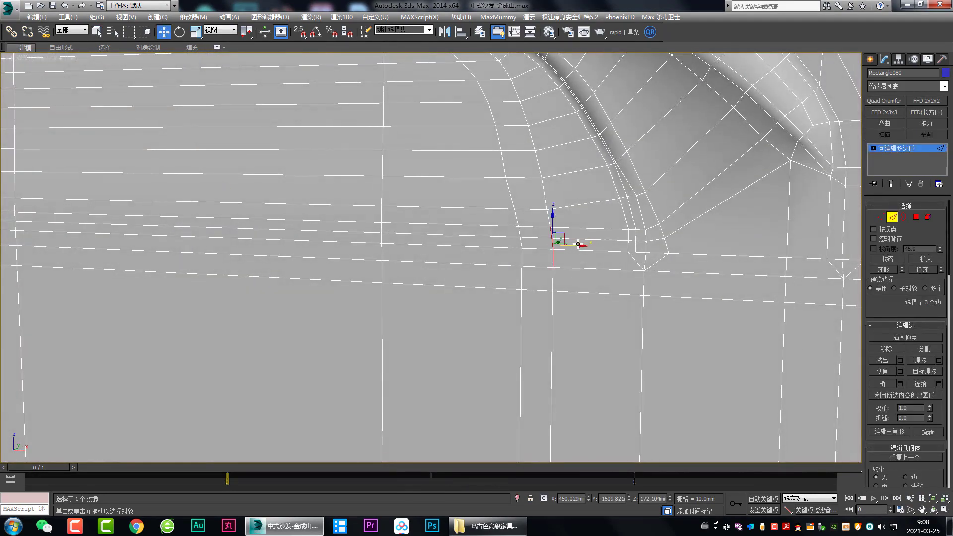
left_click_drag(580, 247, 626, 253)
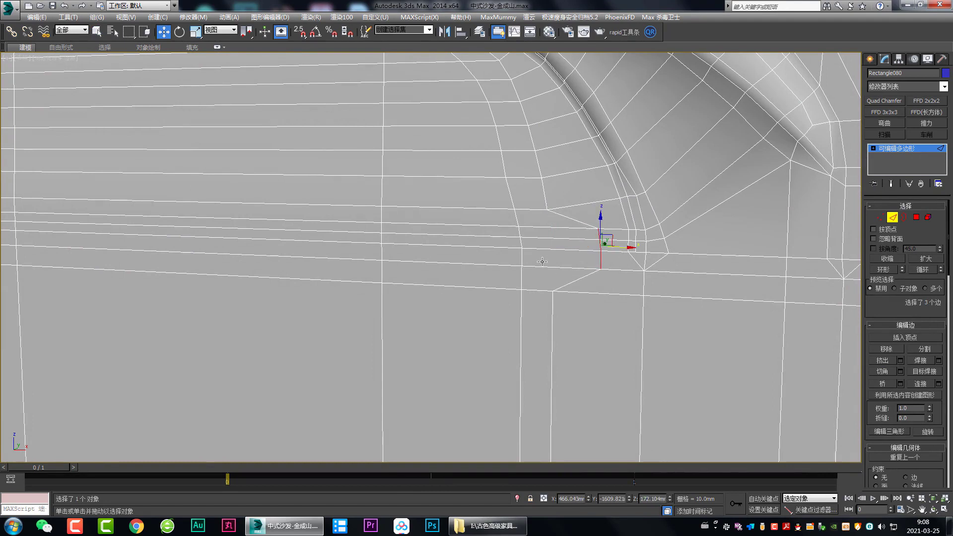
Slide the neighbouring short edge pair right for even spacing, and select the next pairs up the corner.
left_click(523, 250)
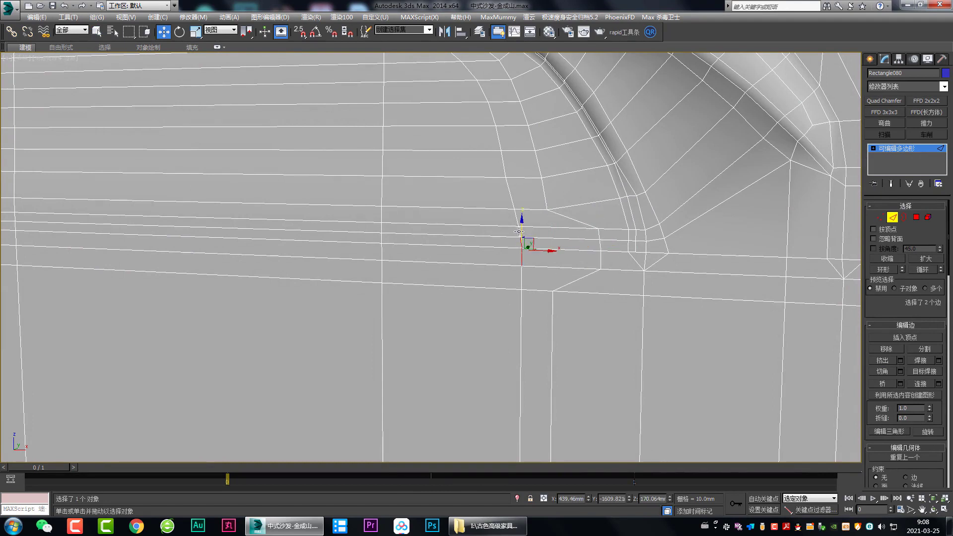
left_click_drag(519, 231, 566, 226)
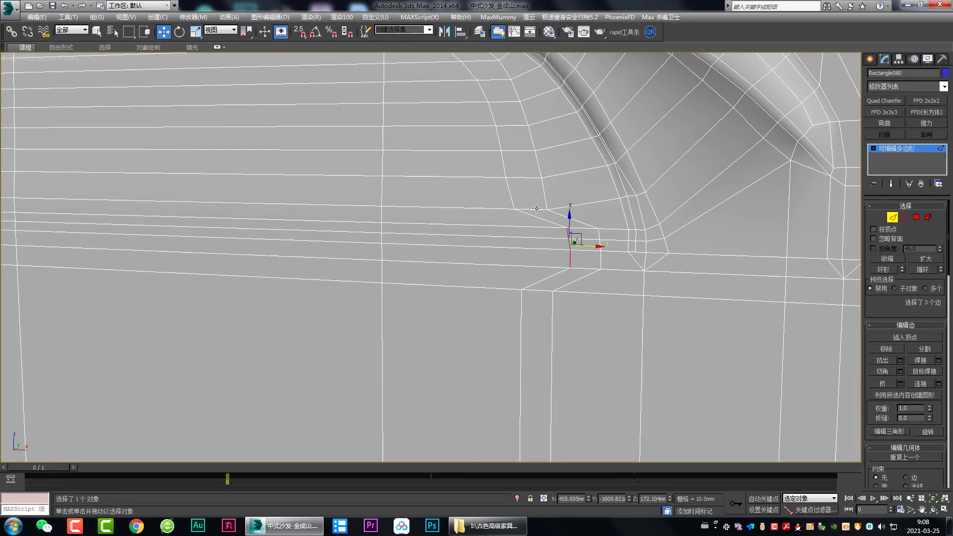
left_click(537, 208)
left_click(525, 177, "ctrl")
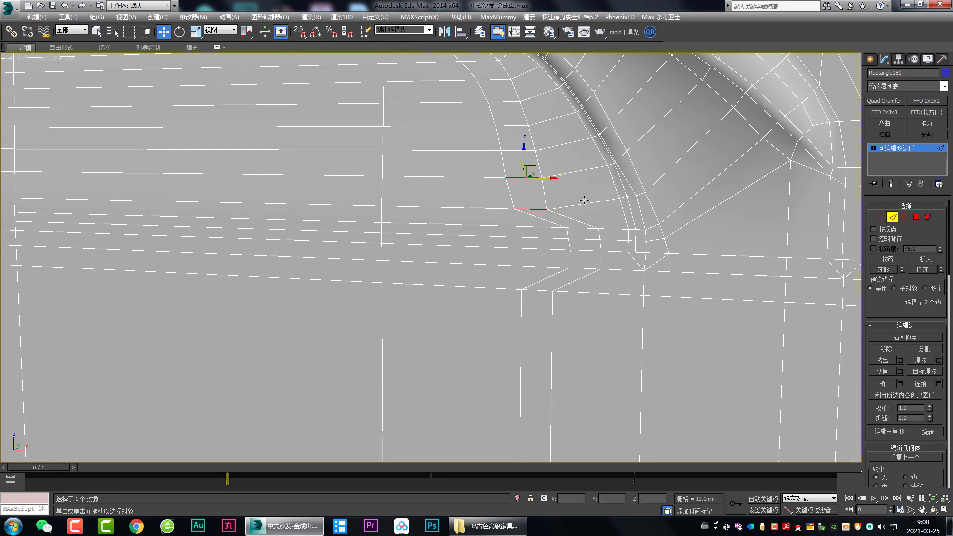
middle_click_drag(584, 200, 588, 265)
Cut a new edge run from an arch vertex down across the corner's edges.
key("1")
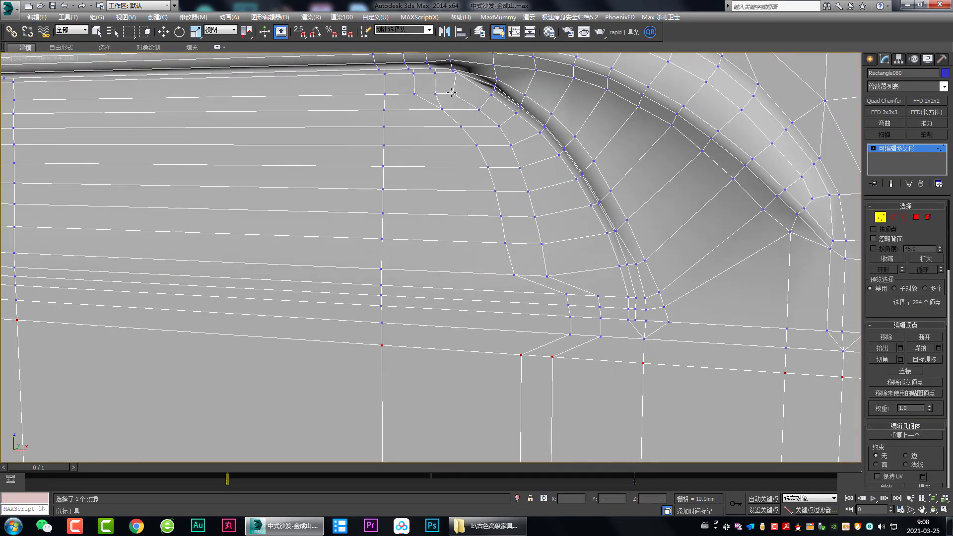
left_click(451, 92)
left_click(558, 184)
left_click(571, 208)
left_click(582, 237)
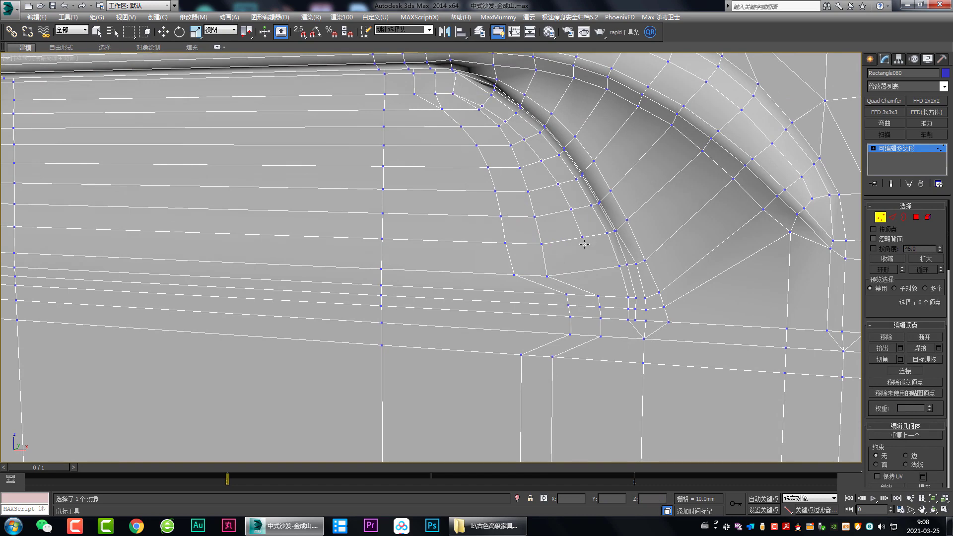
left_click(593, 270)
left_click(599, 296)
Move both vertical vertex columns right about 19.6 mm along X.
mouse_move(594, 333)
middle_mouse_down()
mouse_move(571, 148)
mouse_move(552, 277)
middle_mouse_up()
scroll(571, 148, "down", 2)
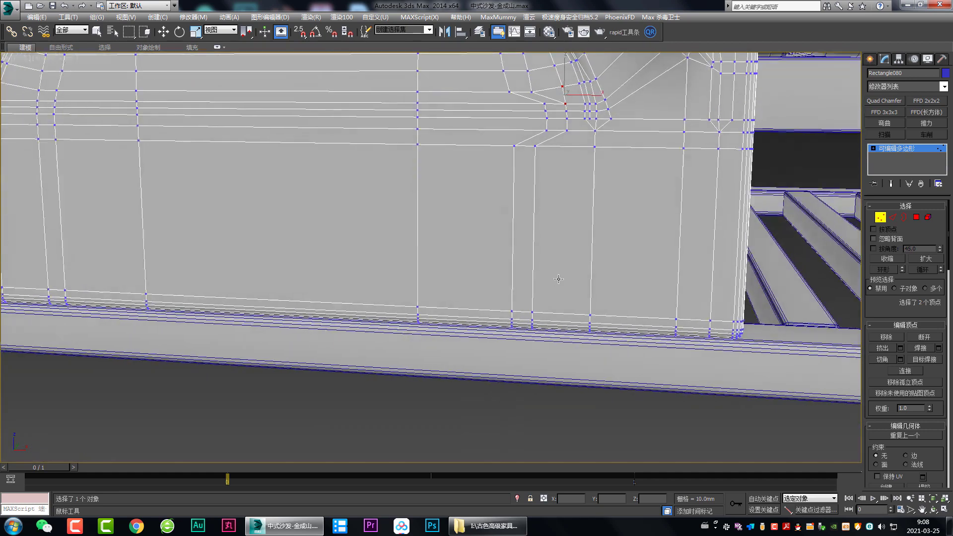
key("q")
left_click_drag(529, 274, 549, 368)
middle_click_drag(549, 368, 544, 295, "alt")
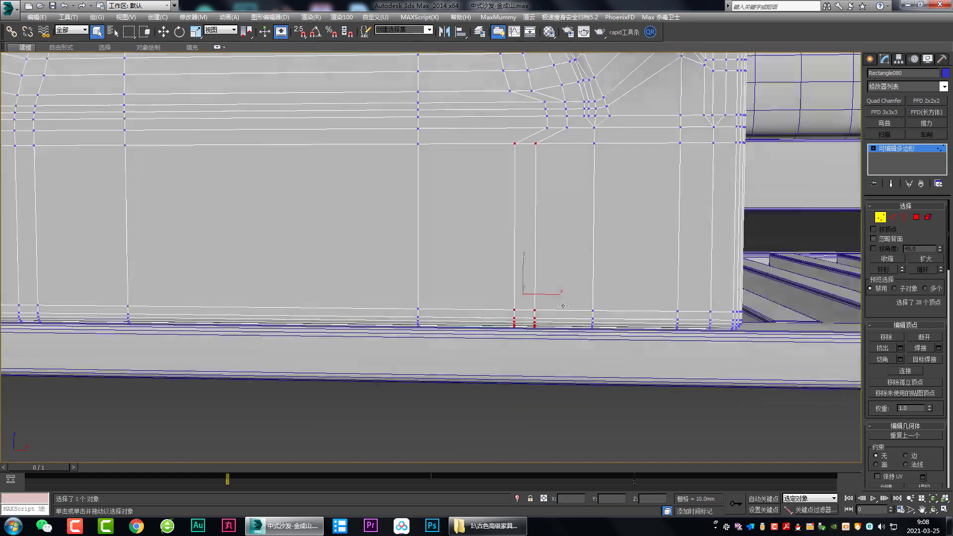
key("w")
left_click_drag(544, 294, 580, 307)
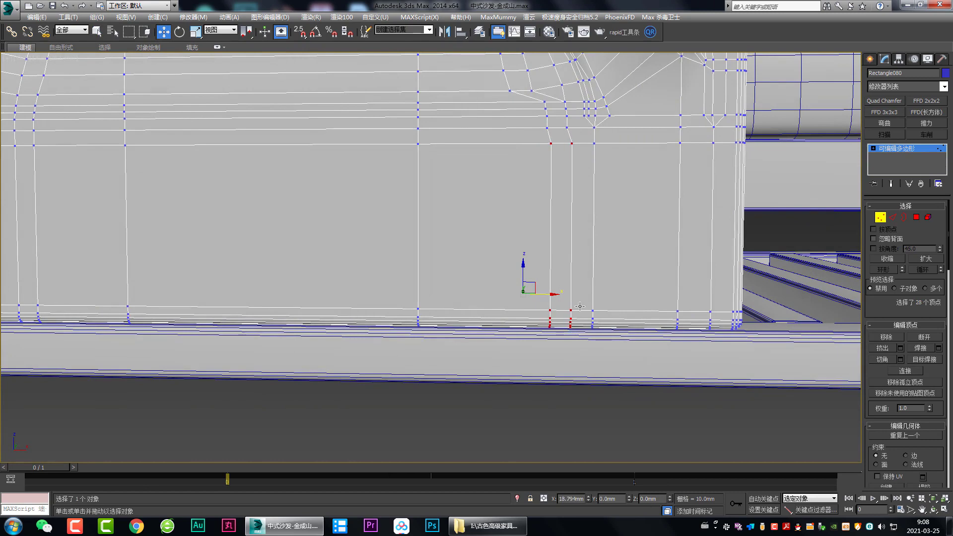
Cut another edge down from an arch vertex and remove the leftover vertex column.
middle_click_drag(581, 307, 523, 236, "alt")
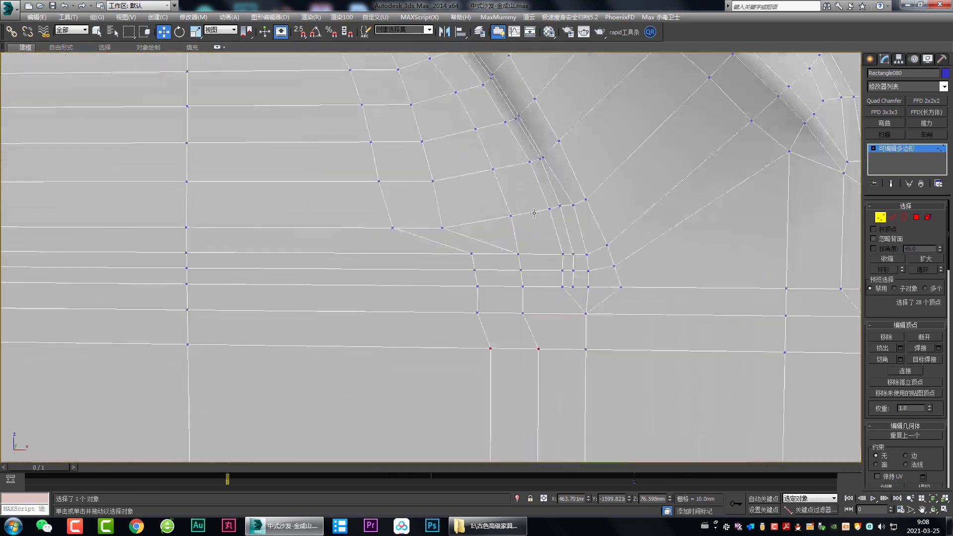
key("q")
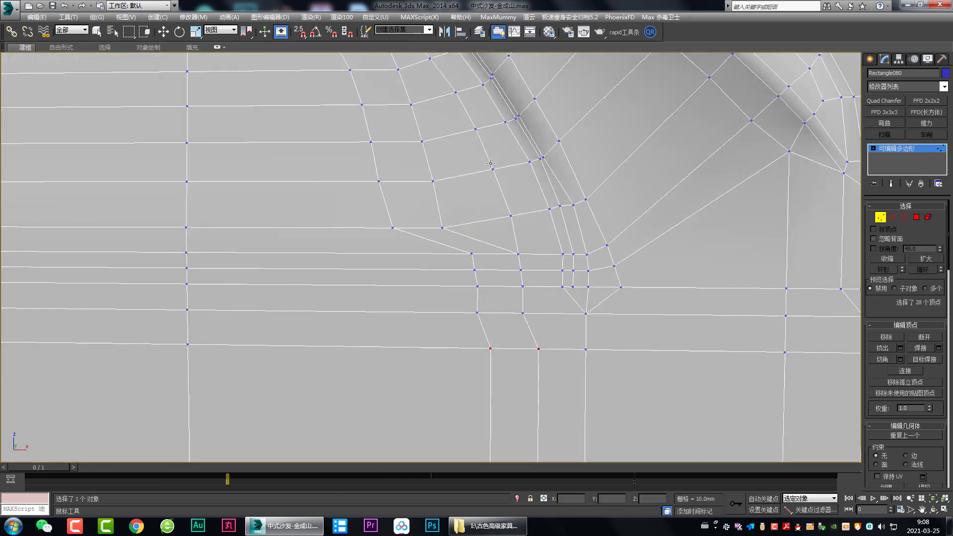
left_click(475, 127)
left_click(502, 167)
left_click(522, 214)
left_click(533, 254)
left_click(534, 269)
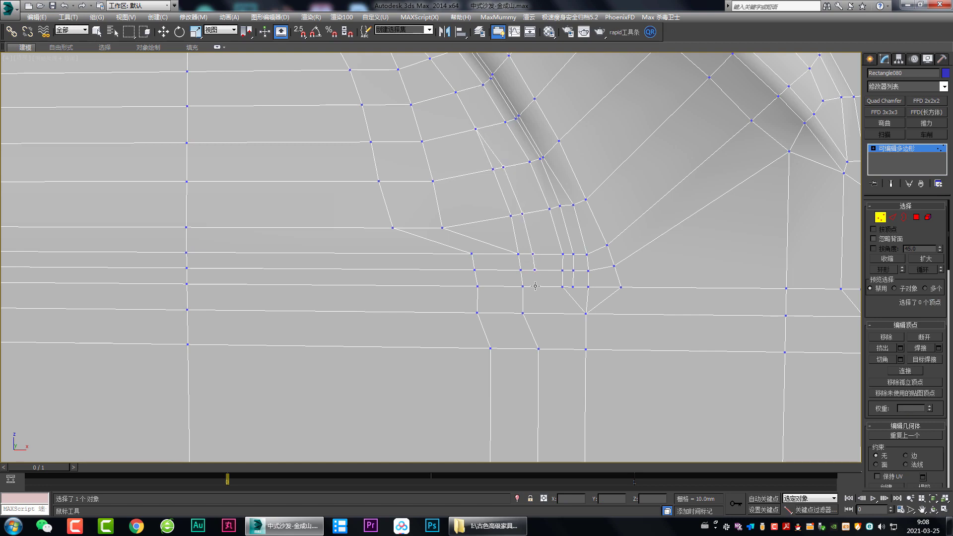
left_click(536, 344)
key("ctrl+z")
key("ctrl+z")
Start a new cut across the top of the arch.
scroll(484, 238, "down", 1)
scroll(495, 298, "down", 1)
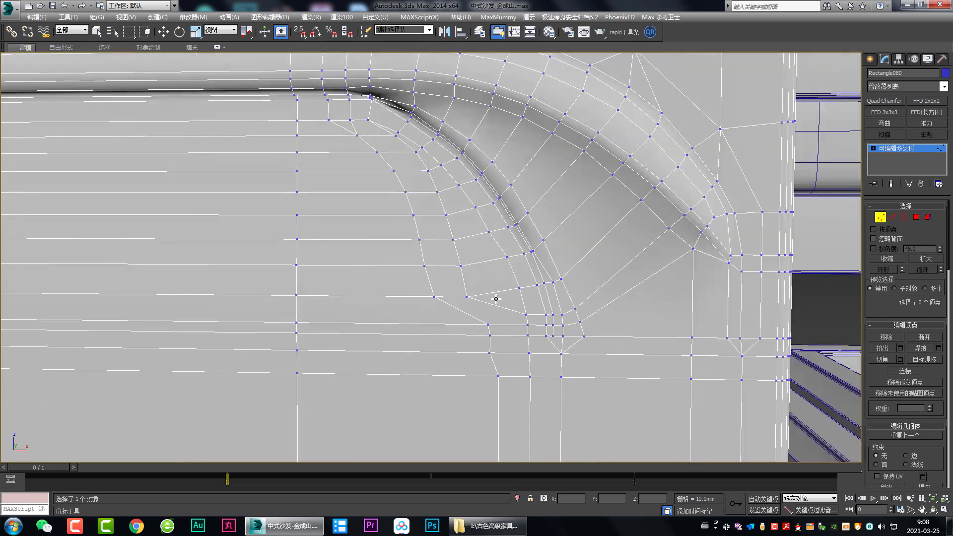
middle_click_drag(492, 304, 498, 285)
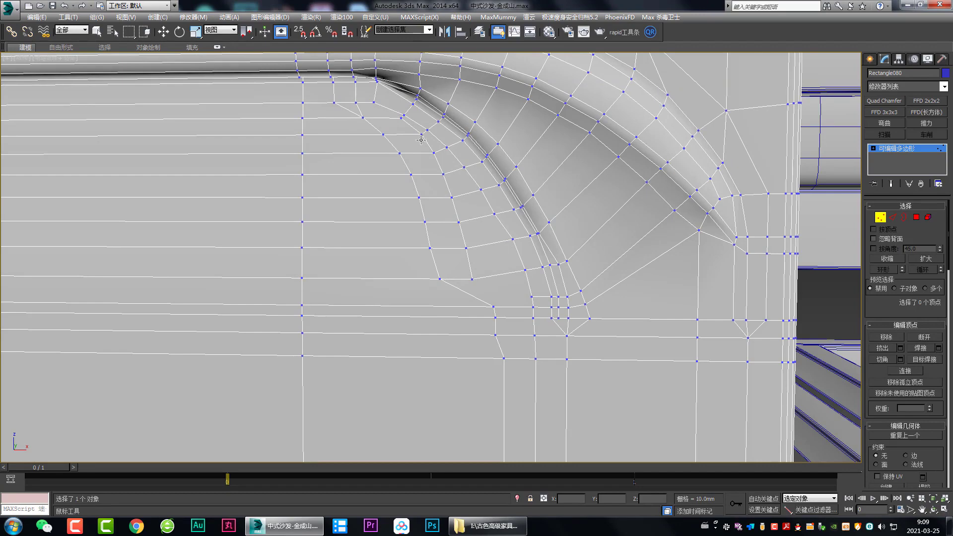
middle_click_drag(435, 184, 438, 153)
key("w")
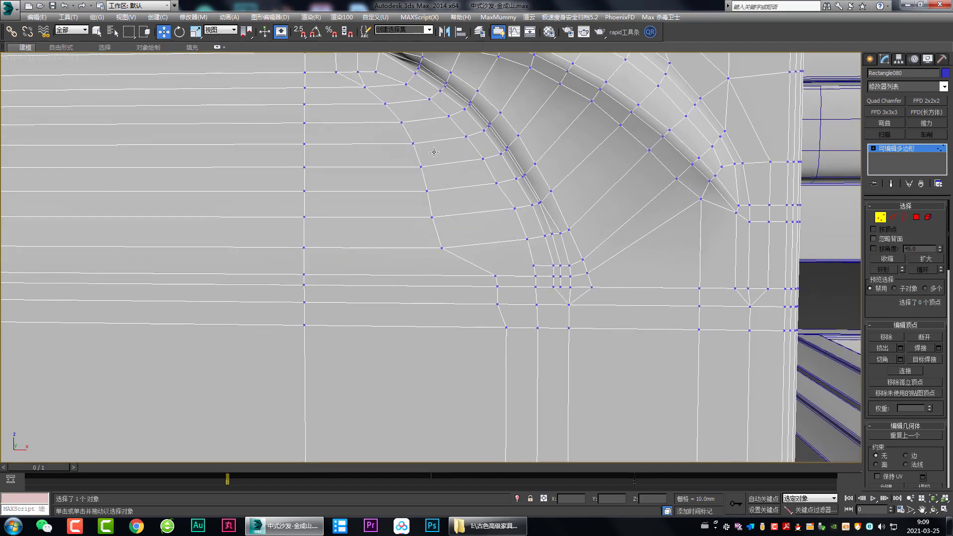
left_click(358, 72)
left_click(381, 85)
left_click(402, 102)
left_click(422, 120)
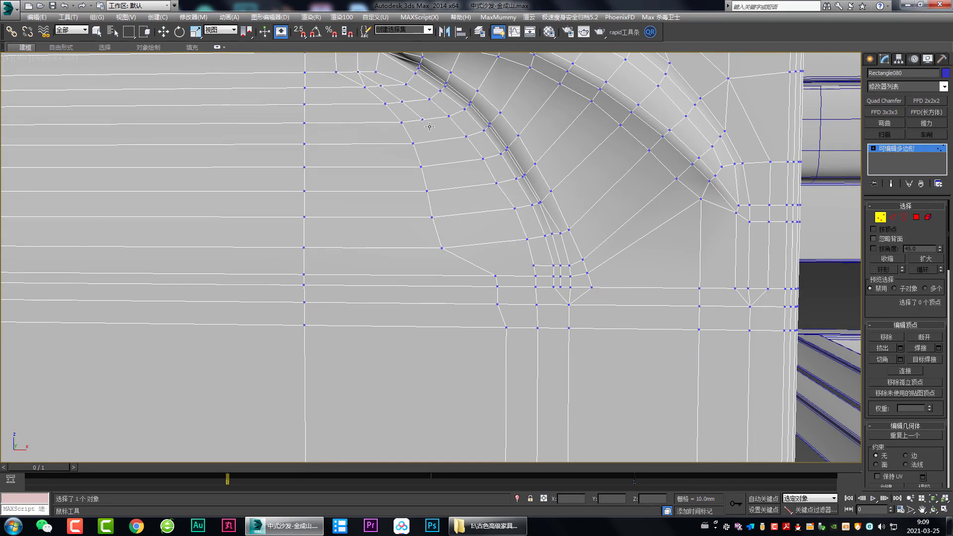
Continue the cut down the arch curve, ending on the horizontal edge.
left_click(439, 140)
left_click(455, 162)
left_click(471, 185)
left_click(481, 211)
left_click(490, 243)
left_click(499, 276)
right_click(504, 309)
Target Weld the stray vertex onto its neighbour.
middle_click_drag(402, 124, 404, 177)
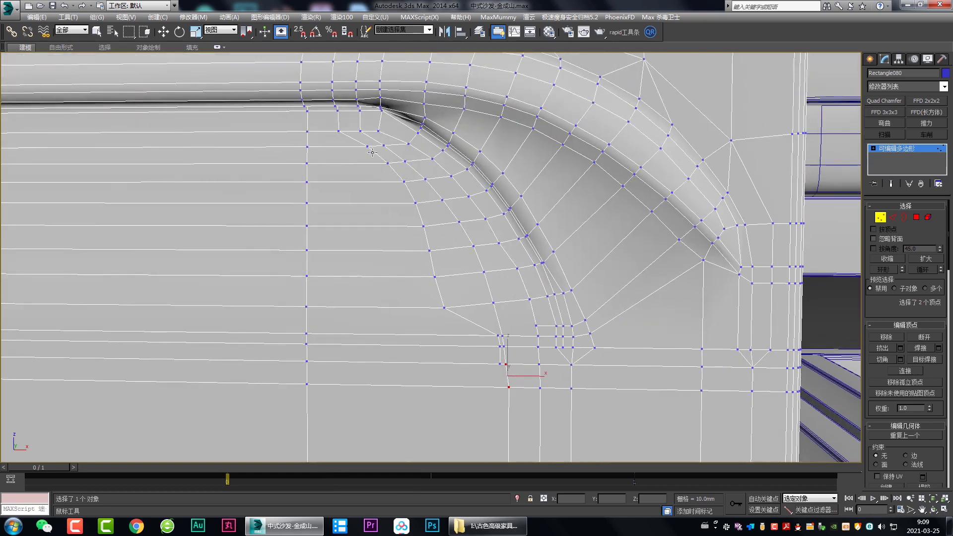
scroll(411, 200, "down", 1)
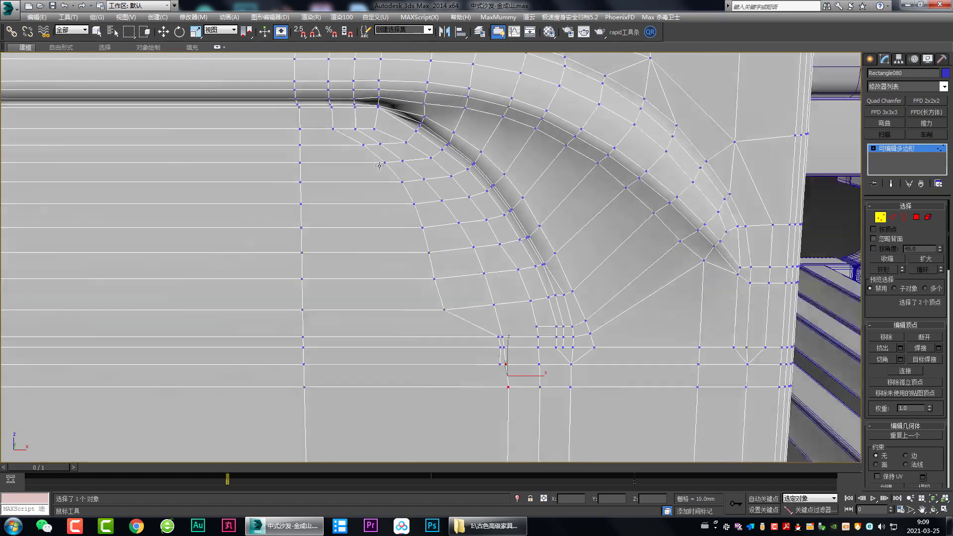
scroll(404, 200, "down", 1)
scroll(394, 200, "down", 2)
scroll(386, 200, "down", 1)
scroll(386, 200, "up", 1)
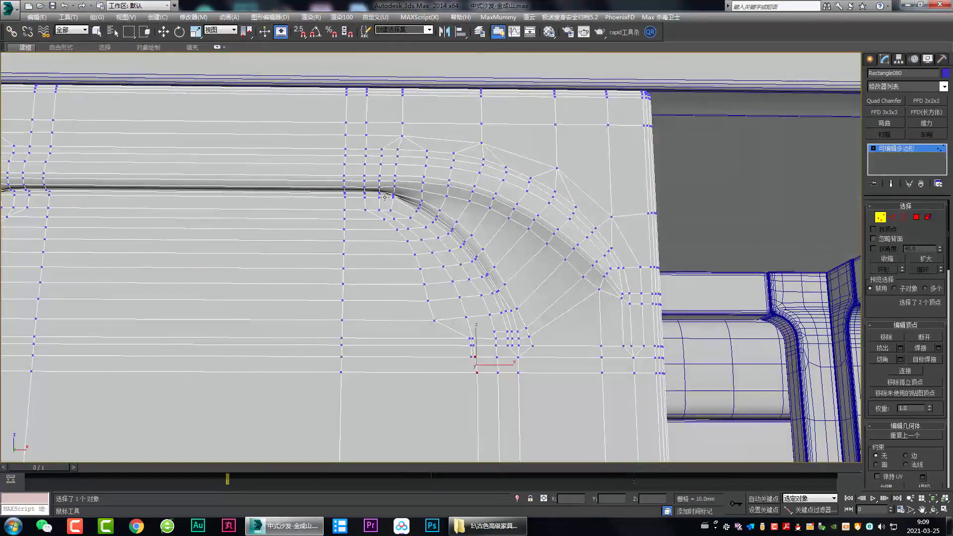
scroll(384, 193, "up", 1)
scroll(395, 181, "up", 1)
scroll(402, 198, "up", 1)
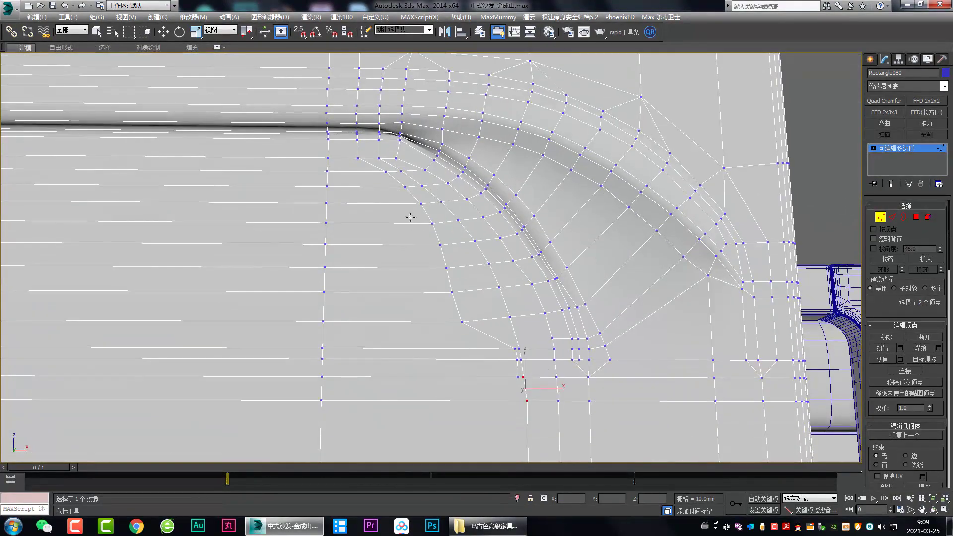
scroll(453, 281, "up", 1)
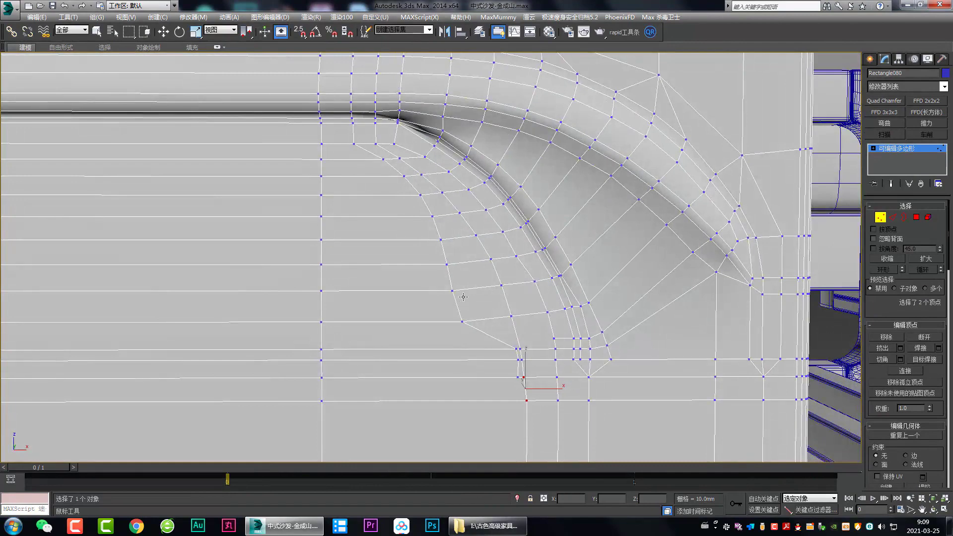
left_click(376, 144)
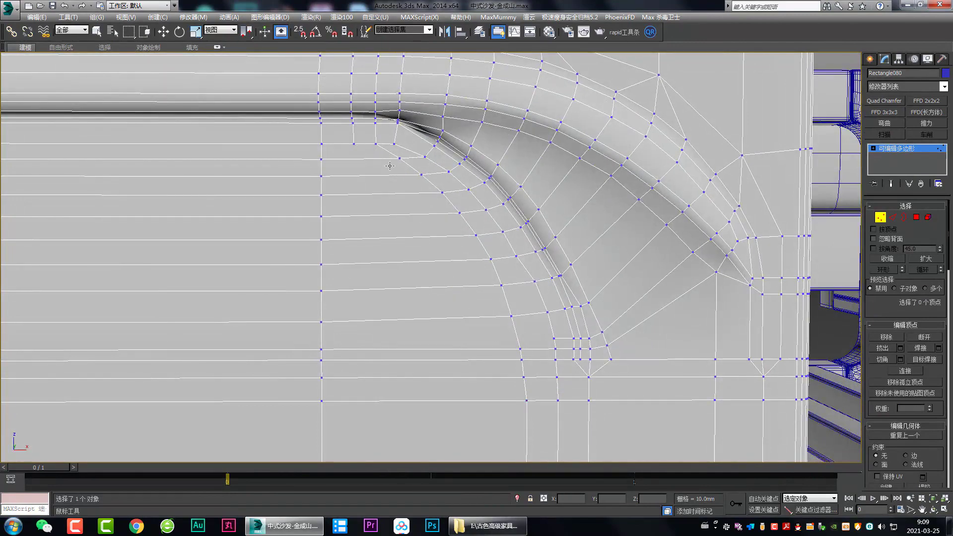
scroll(392, 171, "up", 1)
In Edge mode, delete the short leftover edges where the arch meets the panel.
scroll(387, 173, "up", 1)
key("2")
left_click(386, 173)
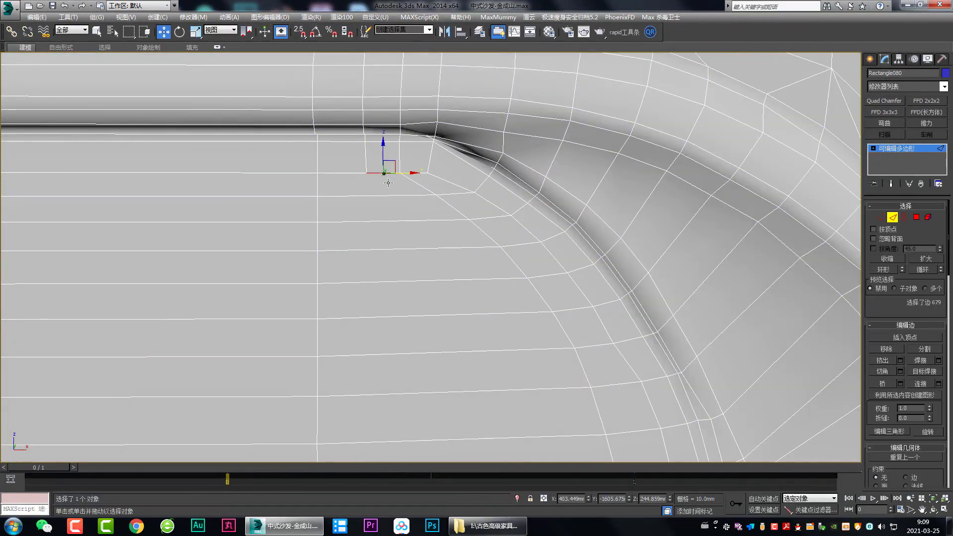
scroll(392, 130, "up", 1)
scroll(468, 135, "up", 1)
scroll(557, 270, "down", 1)
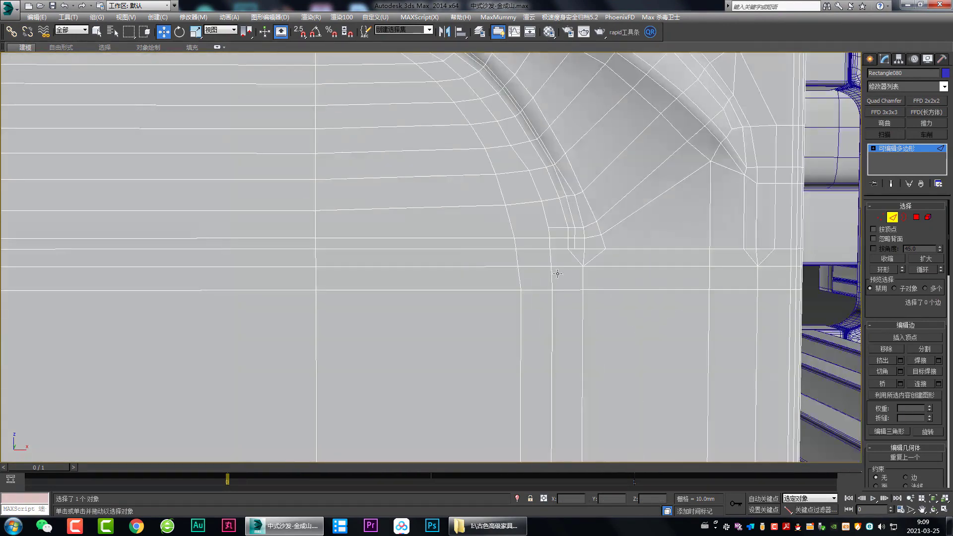
scroll(553, 235, "up", 2)
scroll(550, 260, "down", 1)
scroll(555, 263, "down", 1)
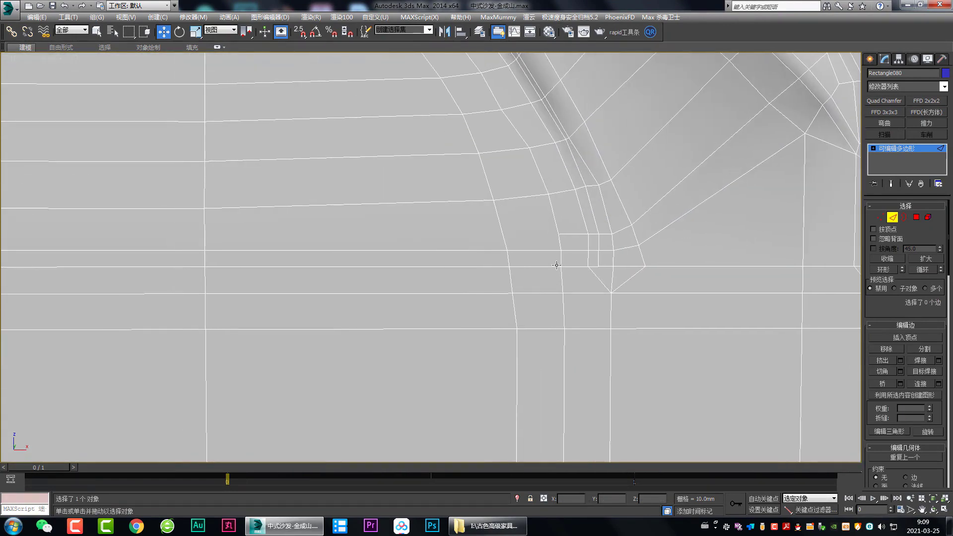
key("q")
left_click(559, 243)
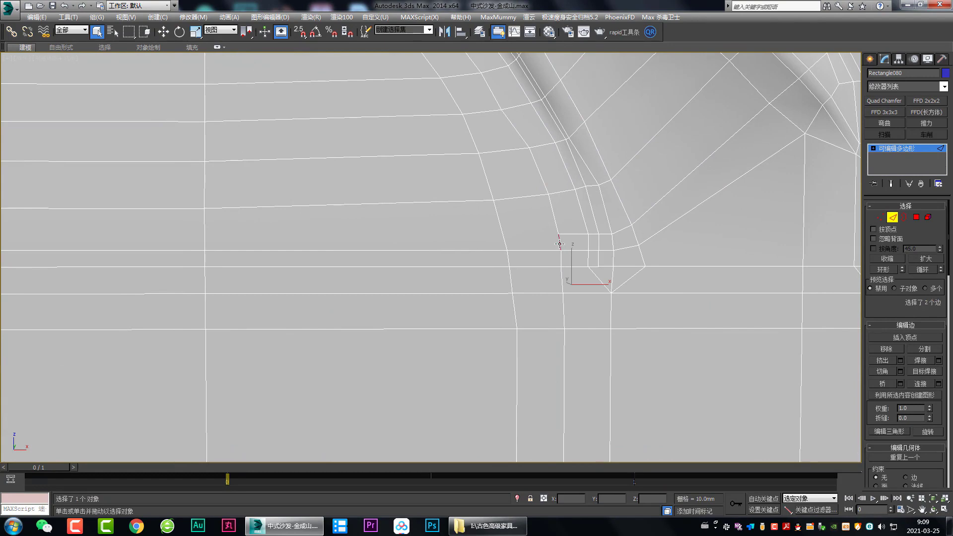
key("BackSpace")
Zoom in and remove one edge of the small corner square.
scroll(556, 265, "down", 3)
scroll(495, 240, "up", 1)
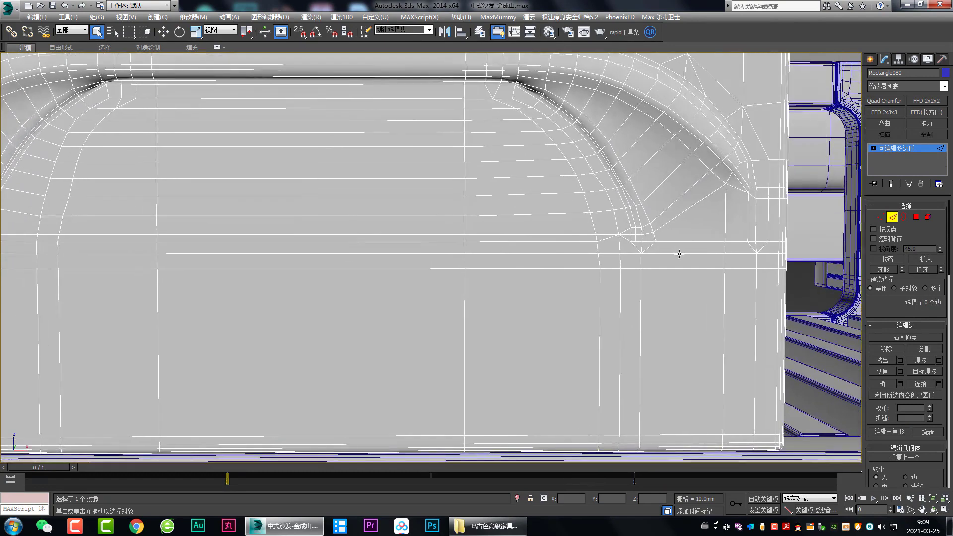
scroll(599, 248, "up", 2)
scroll(542, 258, "up", 1)
scroll(531, 251, "up", 1)
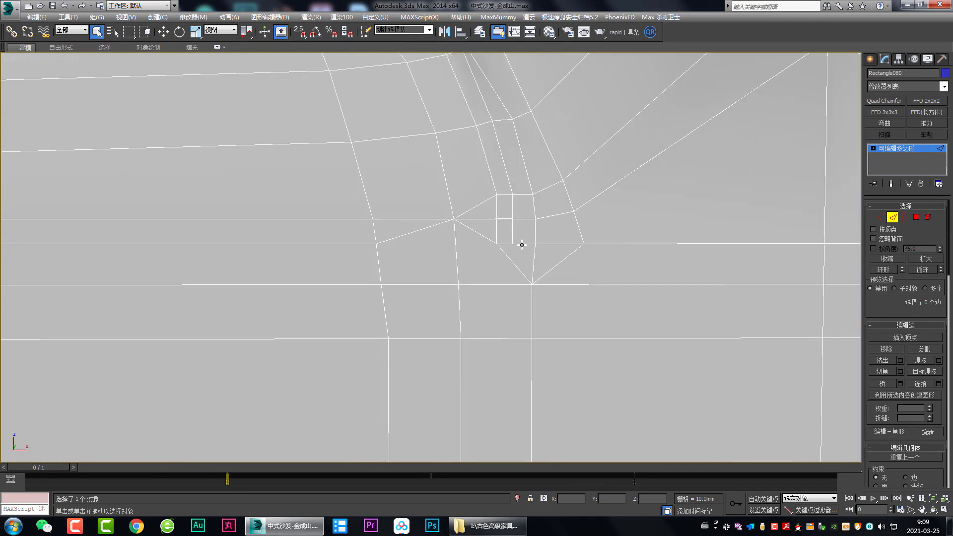
left_click(515, 244)
key("BackSpace")
Collapse or remove the small square's remaining short edges into single vertices.
middle_click_drag(540, 241, 509, 248)
left_click(506, 252)
key("ctrl+alt+c")
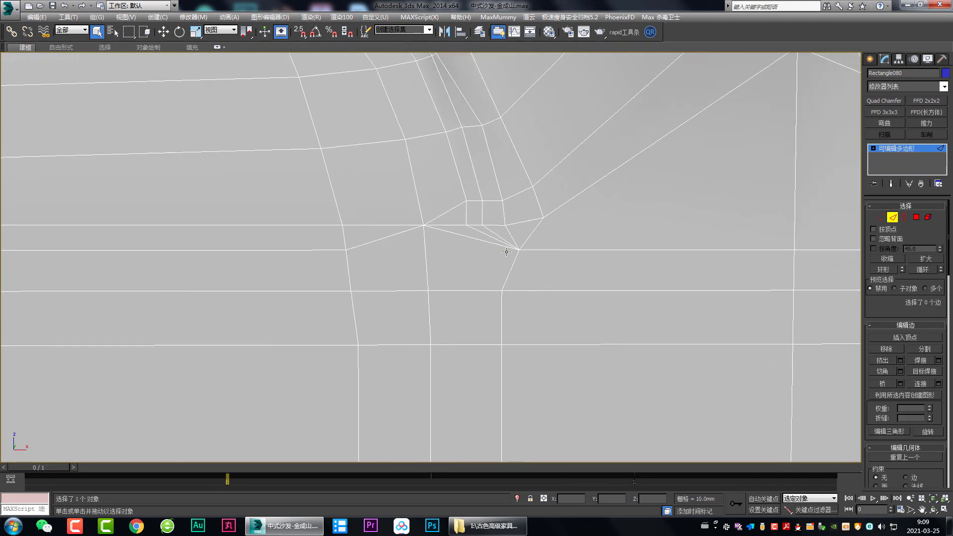
left_click(495, 226)
key("ctrl+alt+c")
left_click(503, 232)
key("BackSpace")
left_click(477, 225)
key("ctrl+alt+c")
Move the merged vertex right along X and remove the two edges meeting it.
key("1")
key("w")
left_click_drag(480, 225, 511, 223)
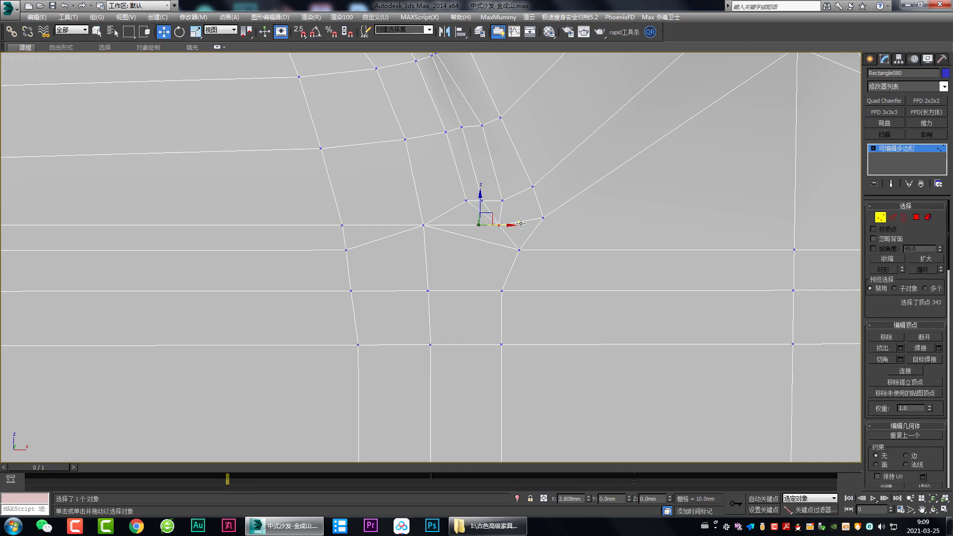
key("2")
left_click(490, 213)
left_click(505, 231, "ctrl")
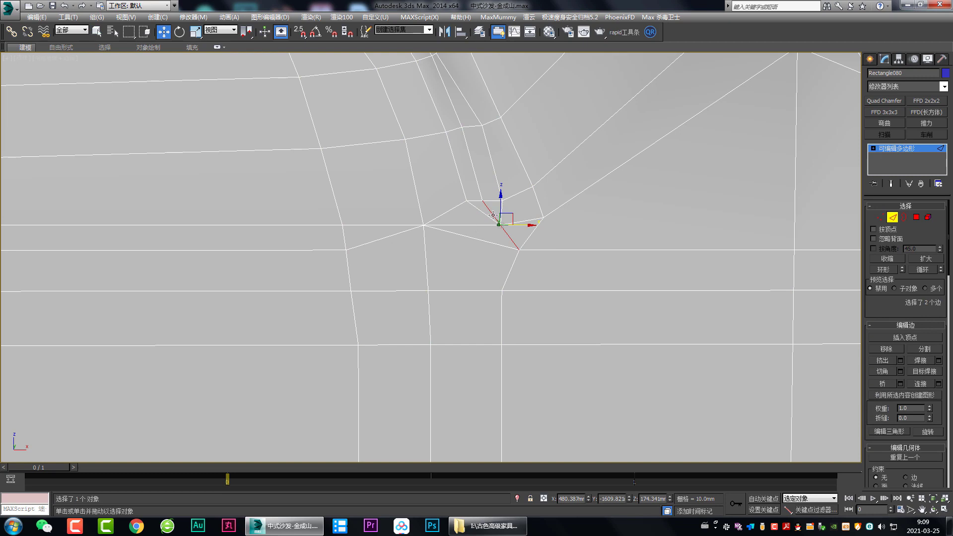
key("BackSpace")
Remove the extra horizontal edge beside the corner, then frame the whole drawer front.
left_click(484, 225)
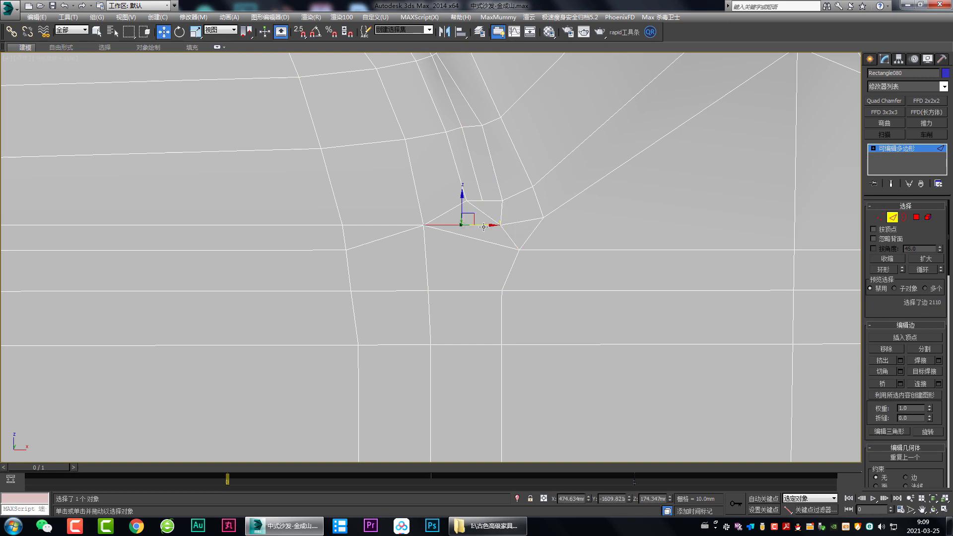
key("BackSpace")
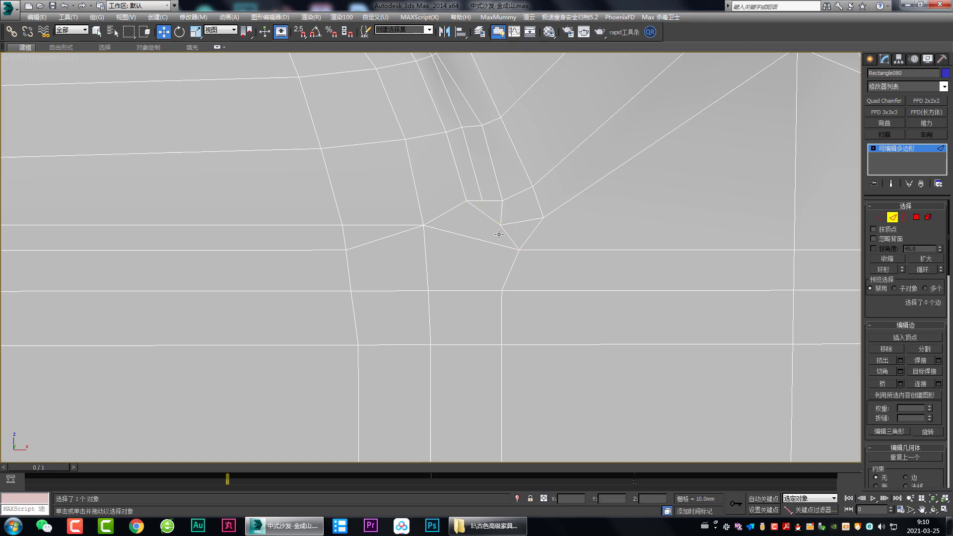
scroll(517, 247, "down", 2)
middle_click_drag(517, 247, 563, 225)
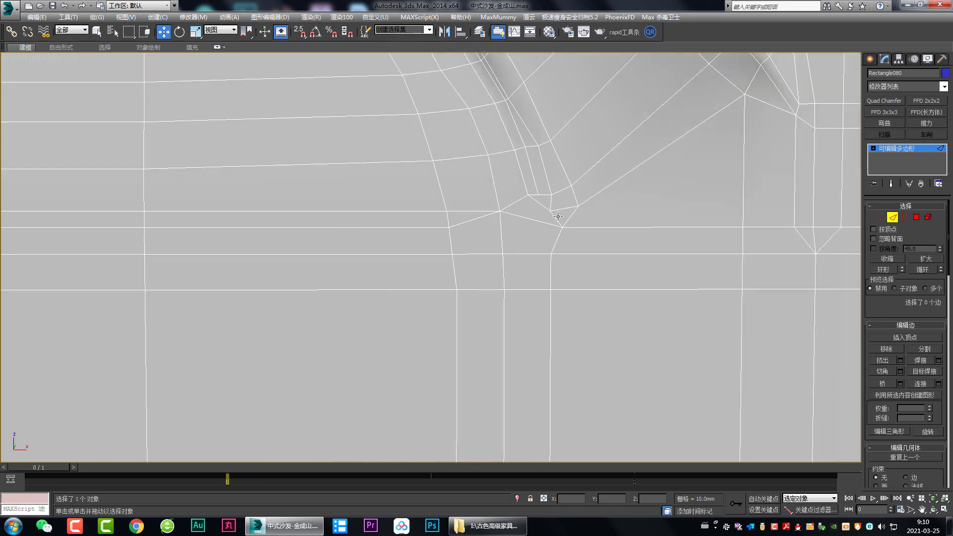
scroll(558, 216, "down", 2)
scroll(436, 224, "down", 4)
scroll(436, 223, "down", 4)
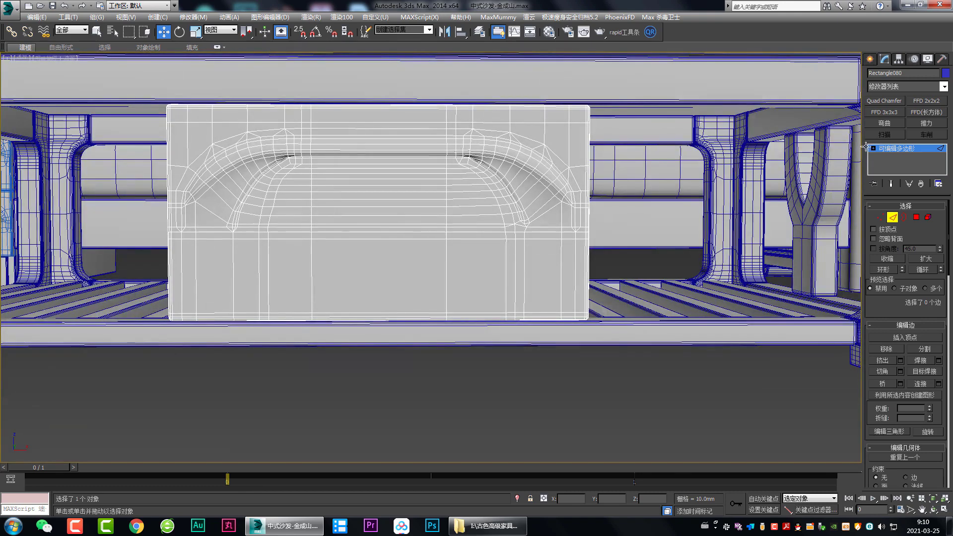
key("alt+s")
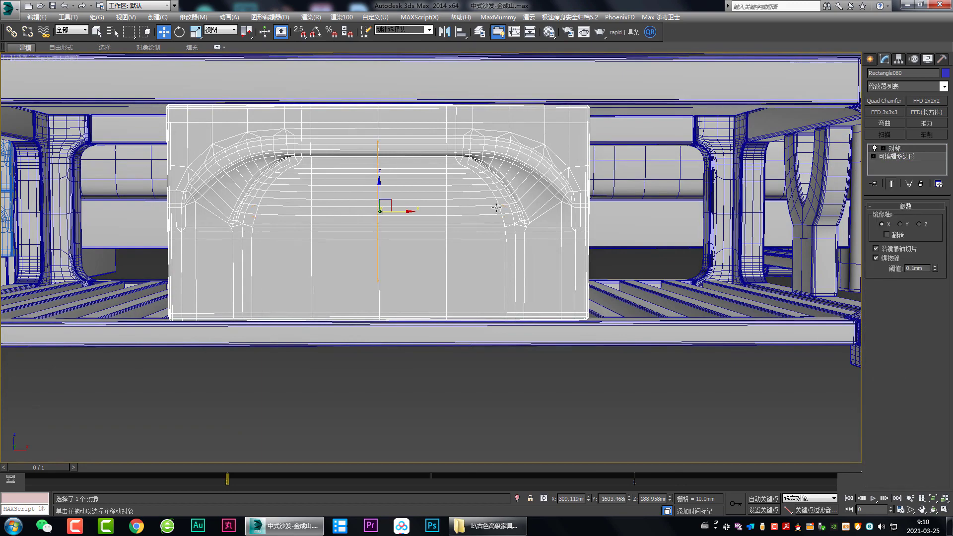
key("ctrl+z")
scroll(462, 239, "up", 5)
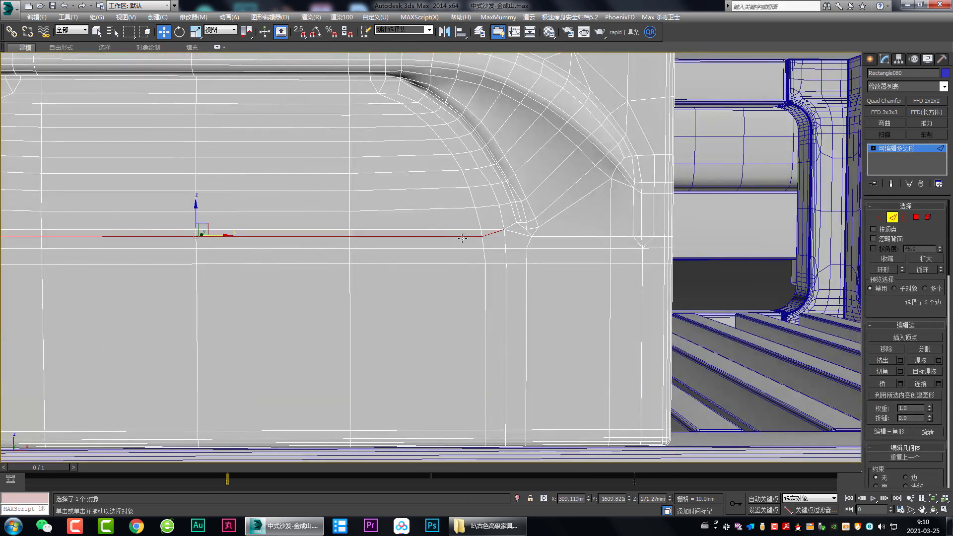
left_click(462, 238)
scroll(459, 237, "down", 3)
scroll(450, 238, "down", 2)
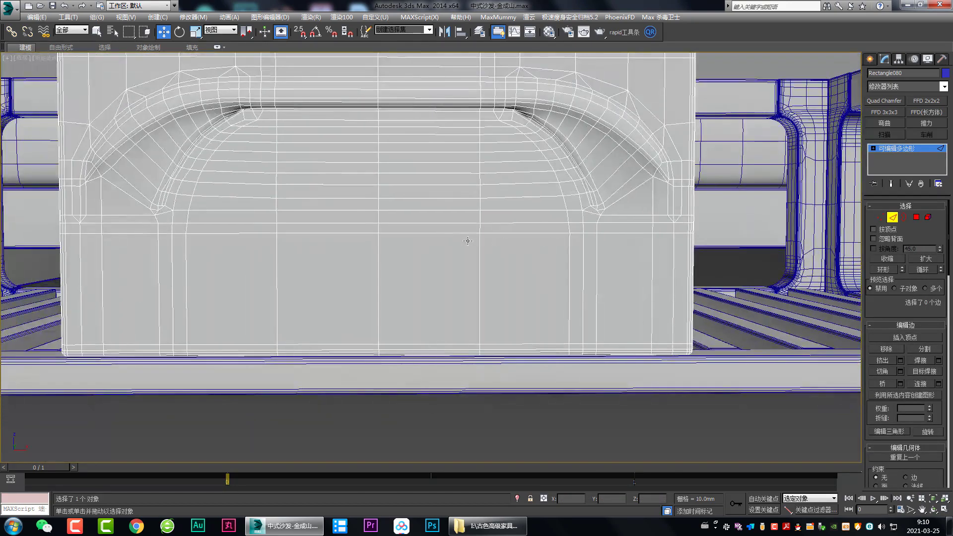
middle_click_drag(450, 238, 651, 203, "alt")
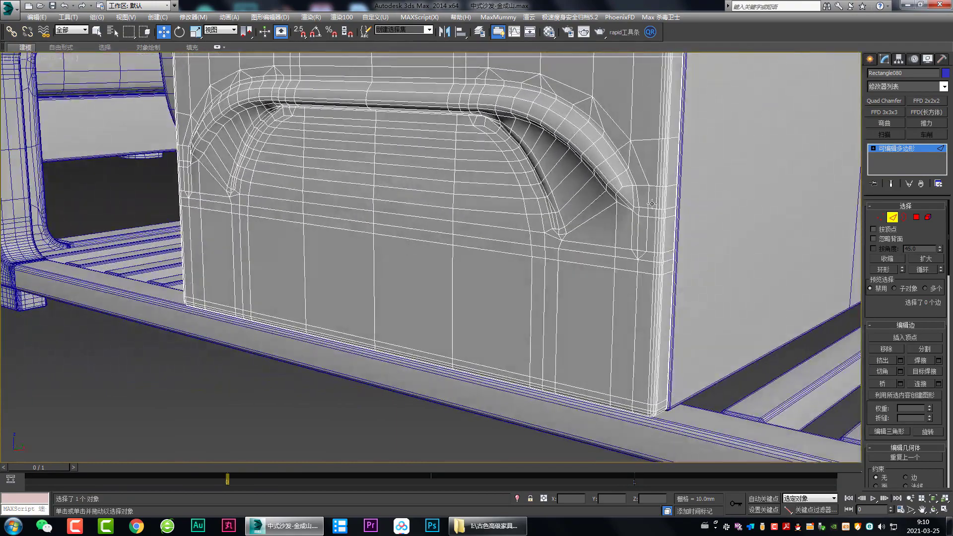
left_click(886, 151)
left_click(276, 385)
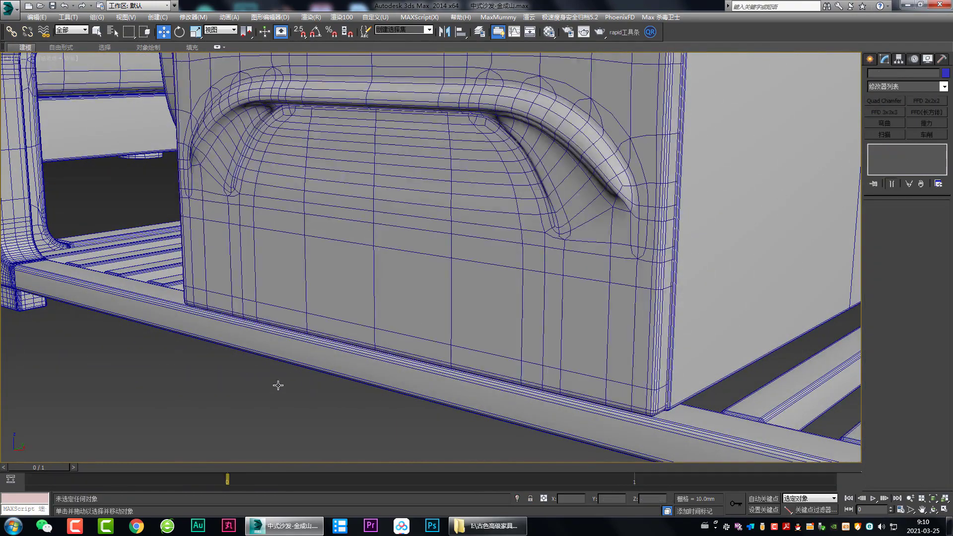
mouse_move(276, 385)
middle_mouse_down("alt")
mouse_move(268, 371)
mouse_move(286, 340)
middle_mouse_up("alt")
key("F4")
scroll(268, 371, "down", 3)
scroll(350, 266, "up", 3)
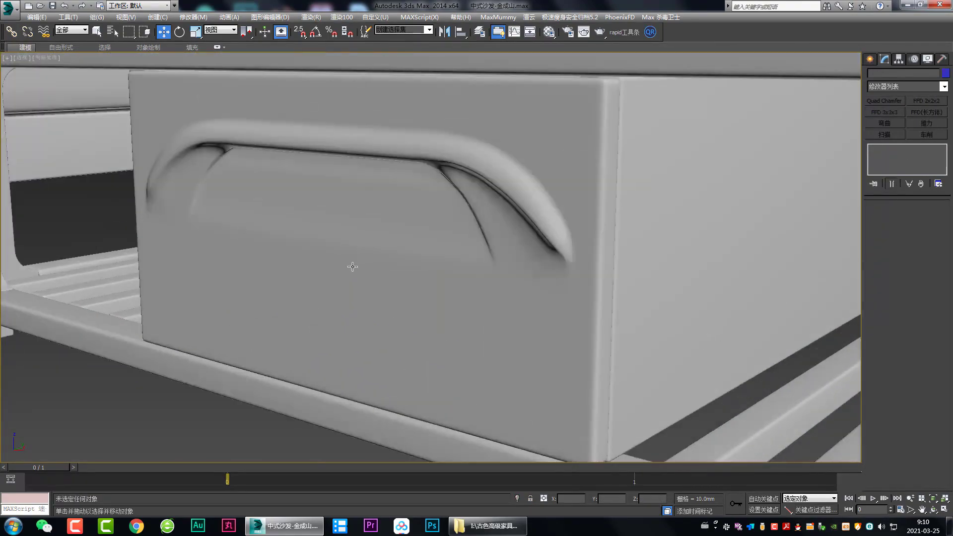
key("F4")
scroll(400, 249, "up", 3)
left_click(400, 251)
key("2")
Select the edge loop across the handle recess, briefly growing then undoing the selection.
left_click(400, 251)
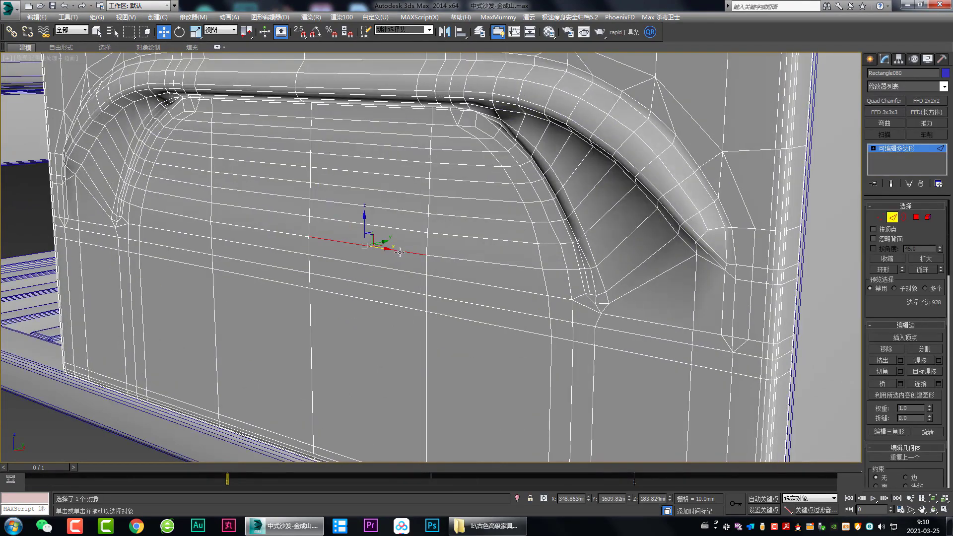
double_click(292, 235)
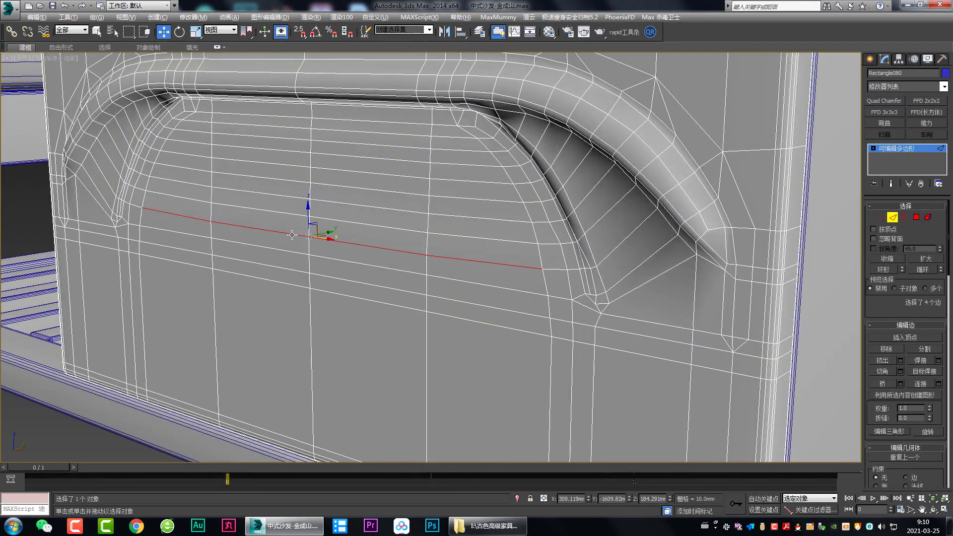
key("ctrl+Page_Up")
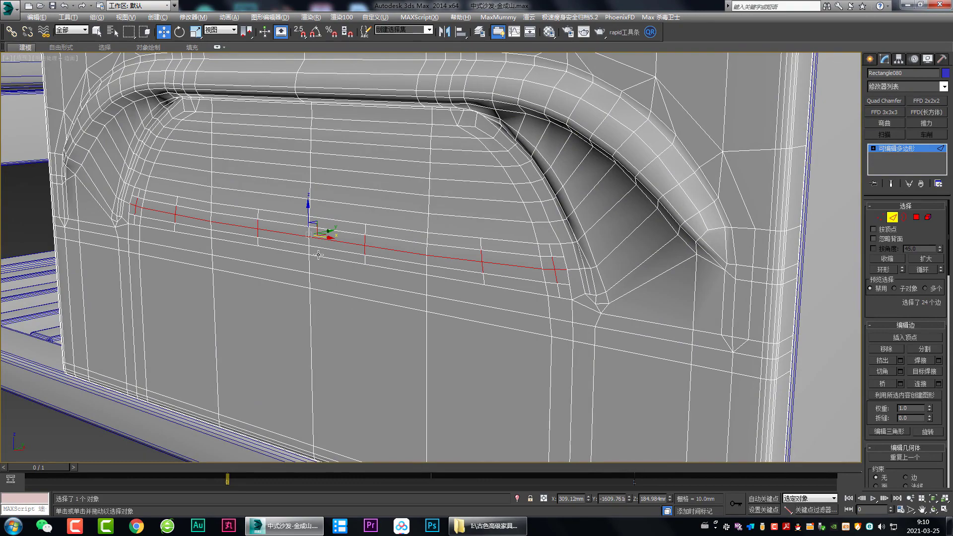
key("ctrl+z")
scroll(346, 258, "up", 2)
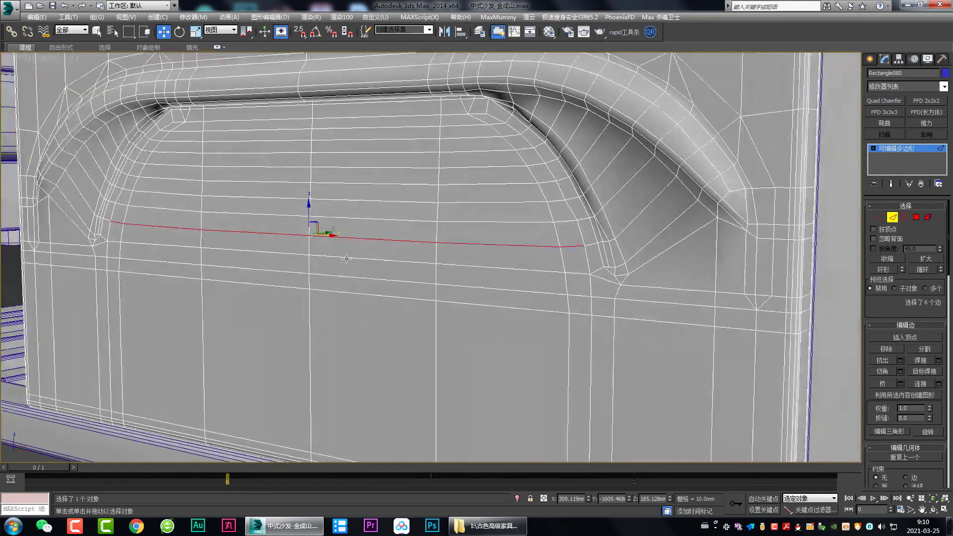
middle_click_drag(347, 258, 362, 216, "alt")
Extend a single edge under the handle into a full loop and inspect it from nearby angles.
key("q")
left_click(370, 213)
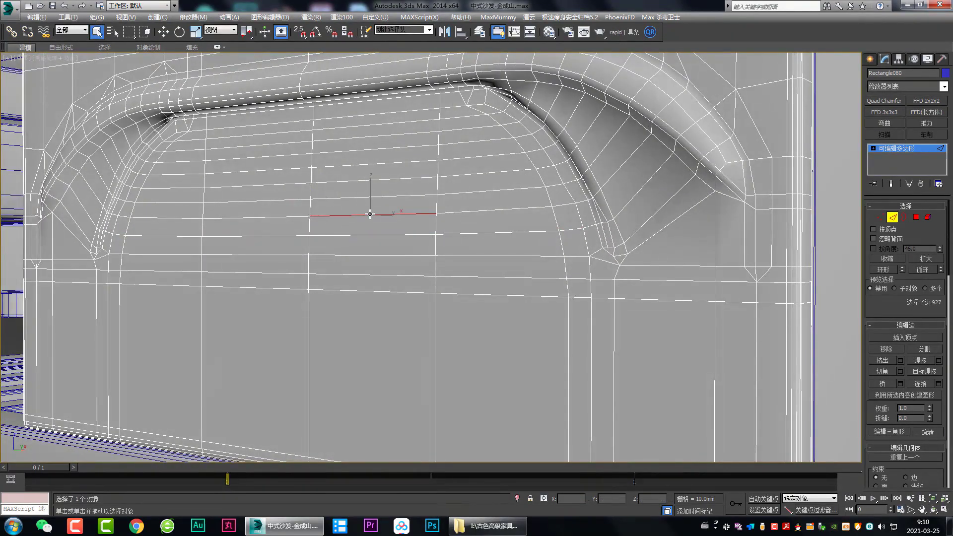
key("alt+l")
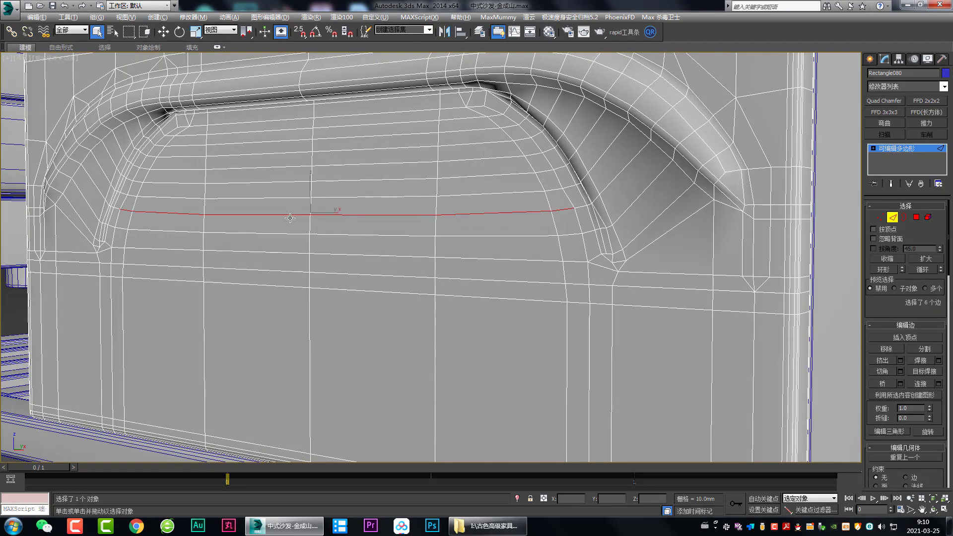
middle_click_drag(365, 241, 376, 247, "alt")
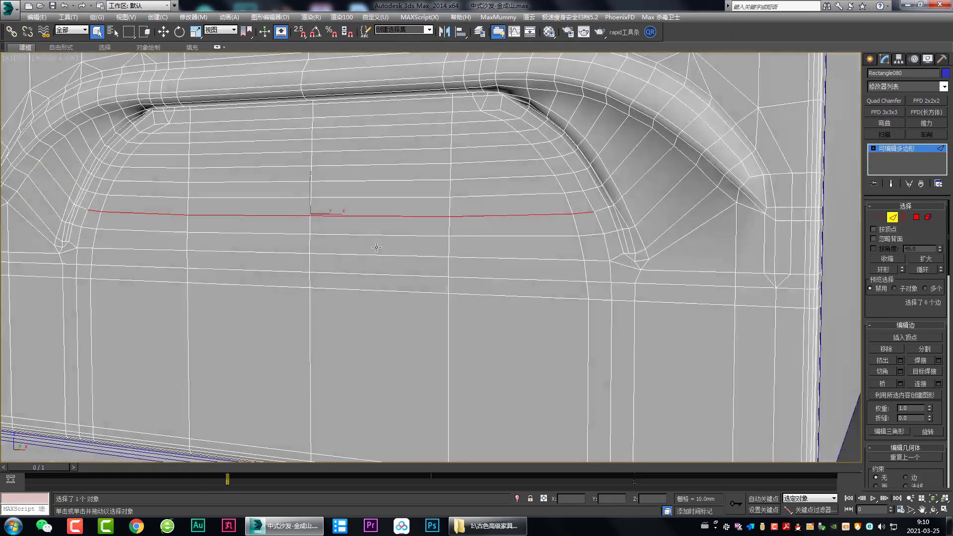
middle_click_drag(398, 292, 397, 294, "alt")
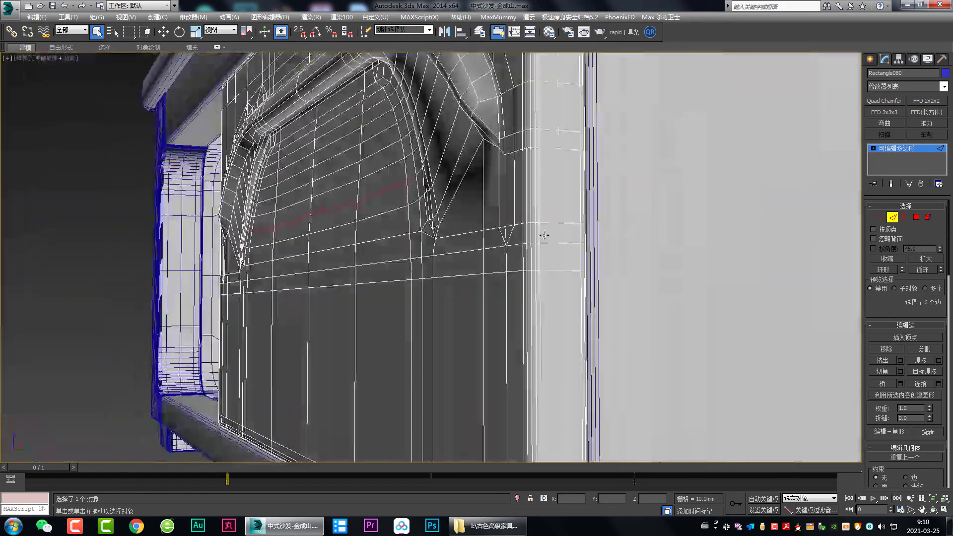
middle_click_drag(851, 185, 318, 248, "alt")
Select the full edge loop under the handle's left end, then exit Edge level.
left_click(316, 250)
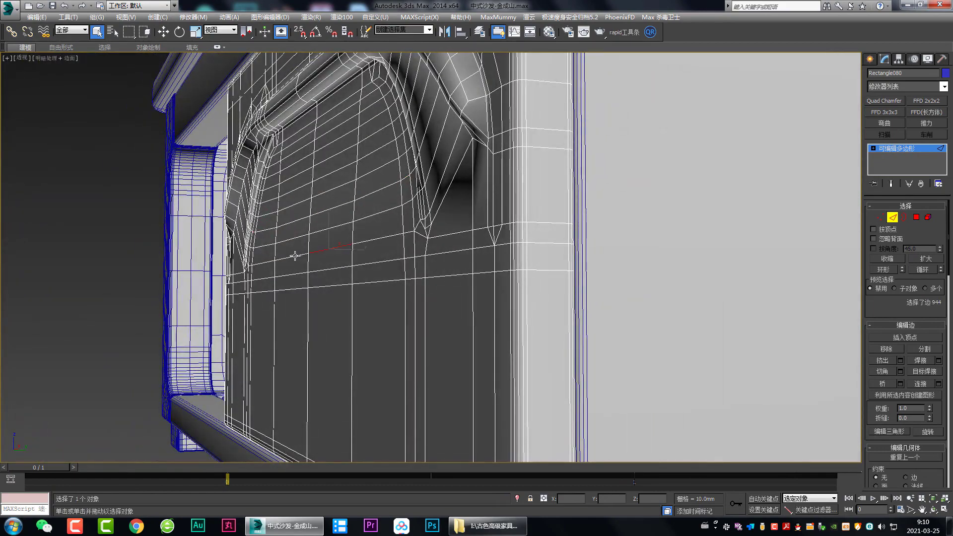
double_click(295, 254)
scroll(303, 260, "up", 2)
scroll(308, 263, "up", 2)
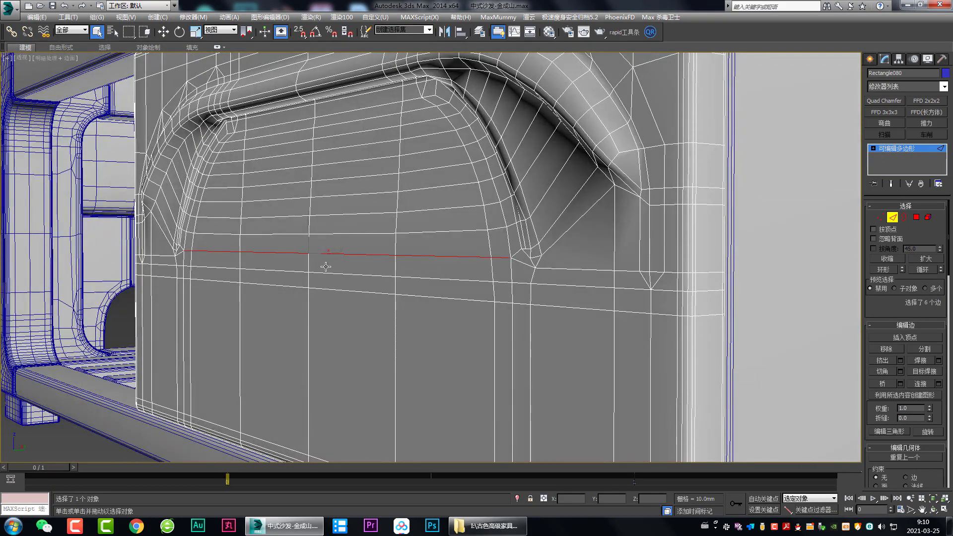
scroll(341, 268, "up", 1)
scroll(350, 270, "up", 1)
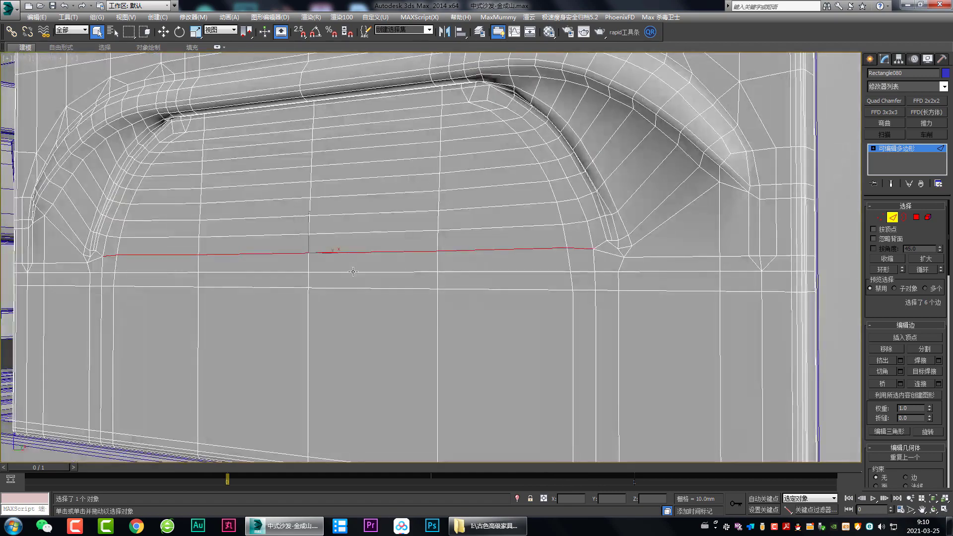
left_click(888, 148)
Enable NURMS smoothing on the drawer front, then deselect it and mark up the handle recess.
key("ctrl+q")
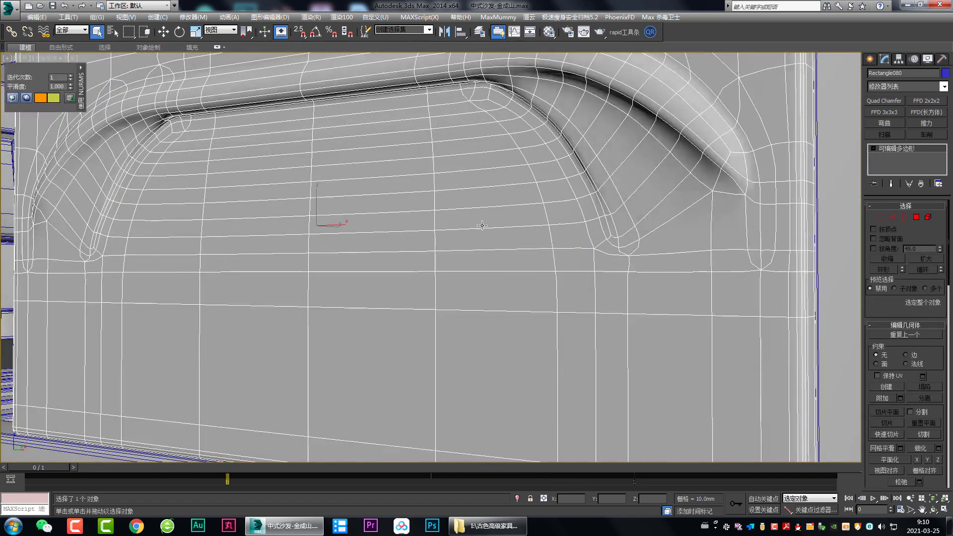
scroll(417, 234, "down", 3)
mouse_move(418, 234)
middle_mouse_down("alt")
mouse_move(369, 437)
mouse_move(439, 309)
mouse_move(431, 275)
middle_mouse_up("alt")
left_click(369, 438)
scroll(417, 246, "up", 3)
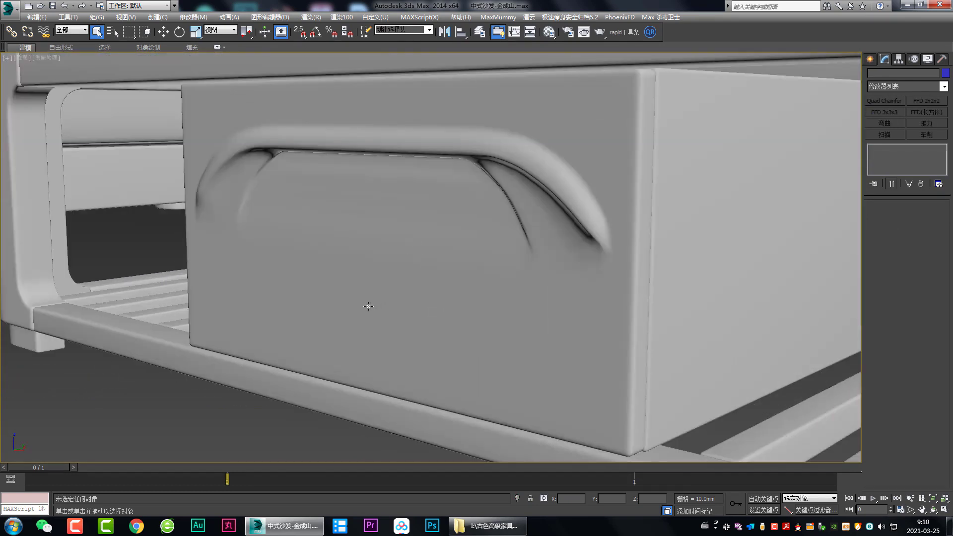
left_click_drag(350, 310, 401, 294)
left_click_drag(243, 232, 609, 291)
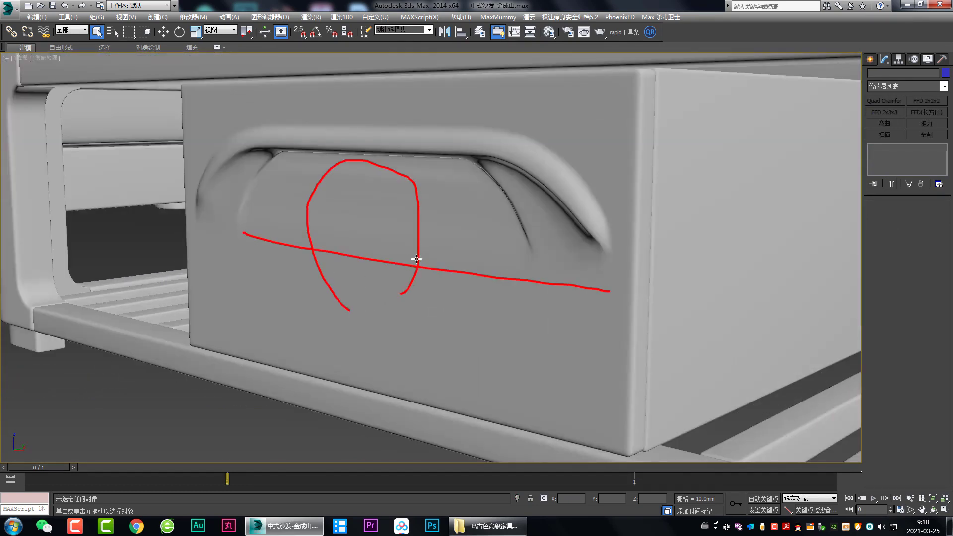
Reselect the drawer front Rectangle080 and view it from an angle.
left_click(432, 220)
scroll(446, 218, "up", 2)
scroll(446, 266, "up", 2)
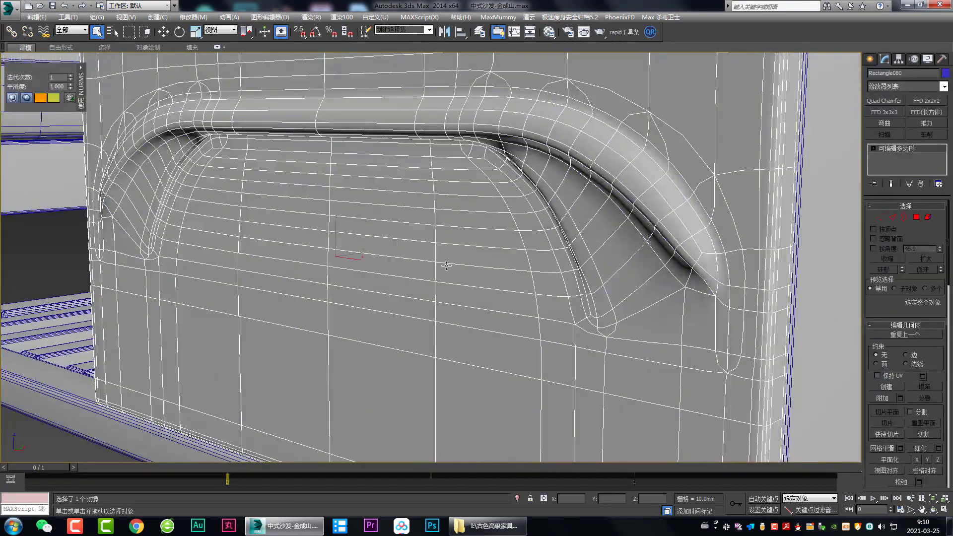
scroll(446, 266, "down", 1)
scroll(446, 266, "down", 3)
mouse_move(446, 265)
middle_mouse_down("alt")
mouse_move(351, 275)
mouse_move(430, 293)
mouse_move(408, 284)
mouse_move(419, 277)
mouse_move(413, 288)
middle_mouse_up("alt")
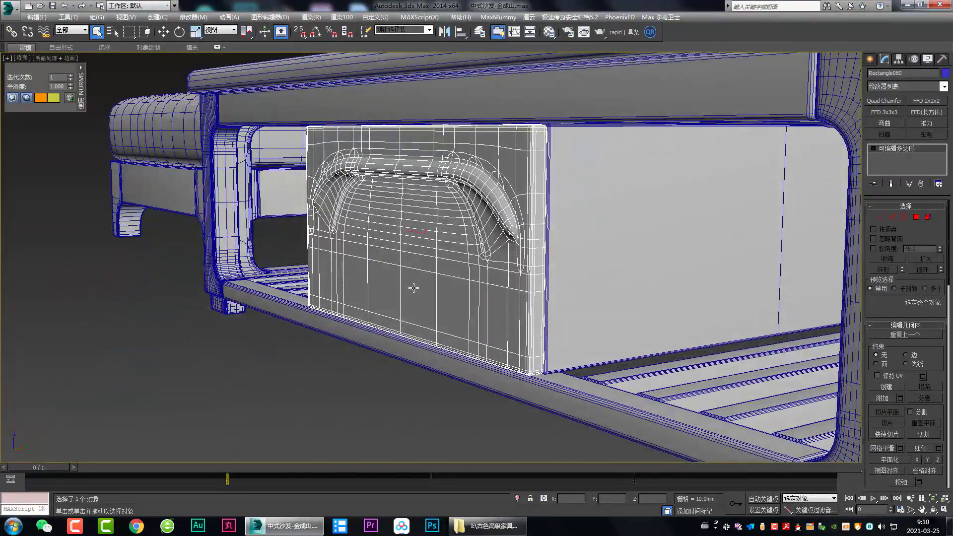
Check the shading without Edged Faces, then zoom to the handle's right end at Vertex level.
key("F4")
scroll(408, 264, "up", 3)
middle_click_drag(409, 263, 522, 258, "alt")
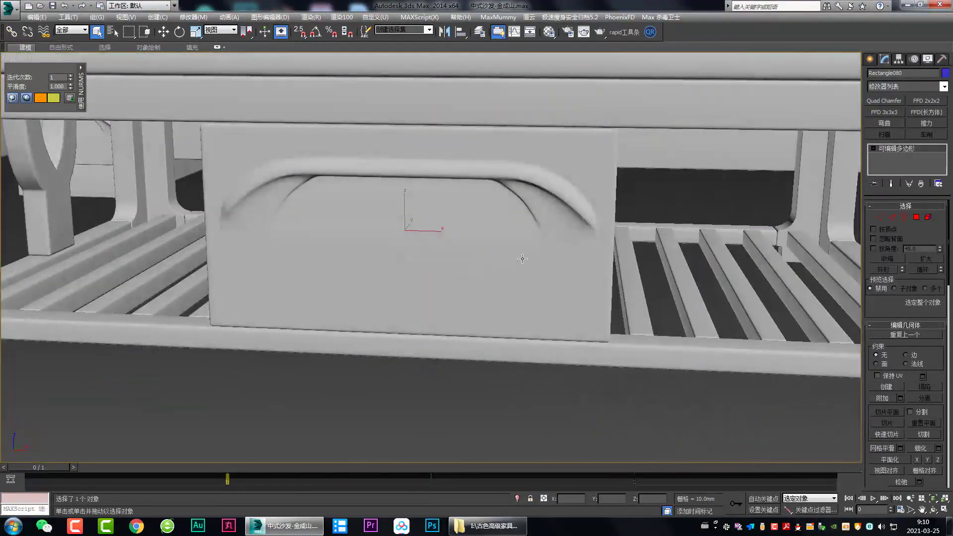
key("F4")
scroll(561, 248, "up", 3)
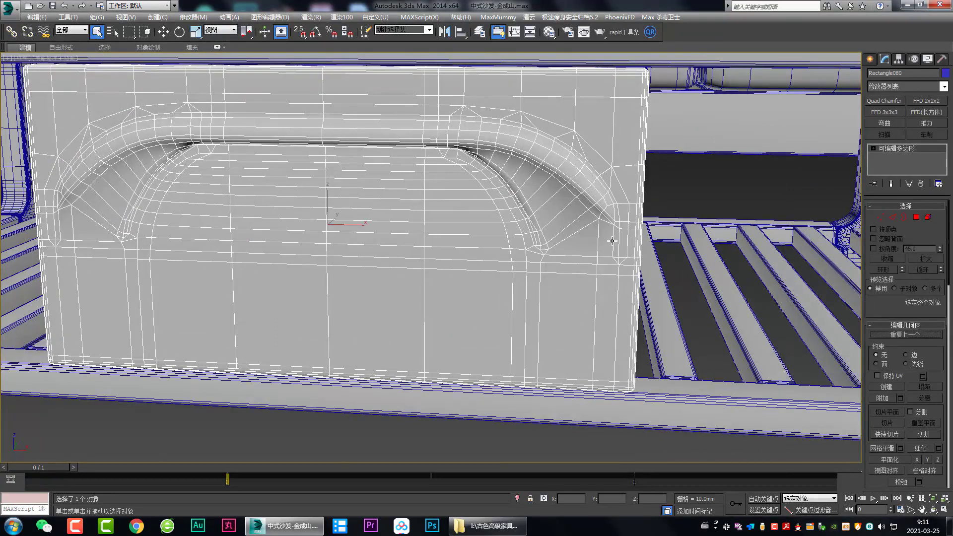
scroll(611, 241, "up", 3)
scroll(615, 218, "up", 3)
key("1")
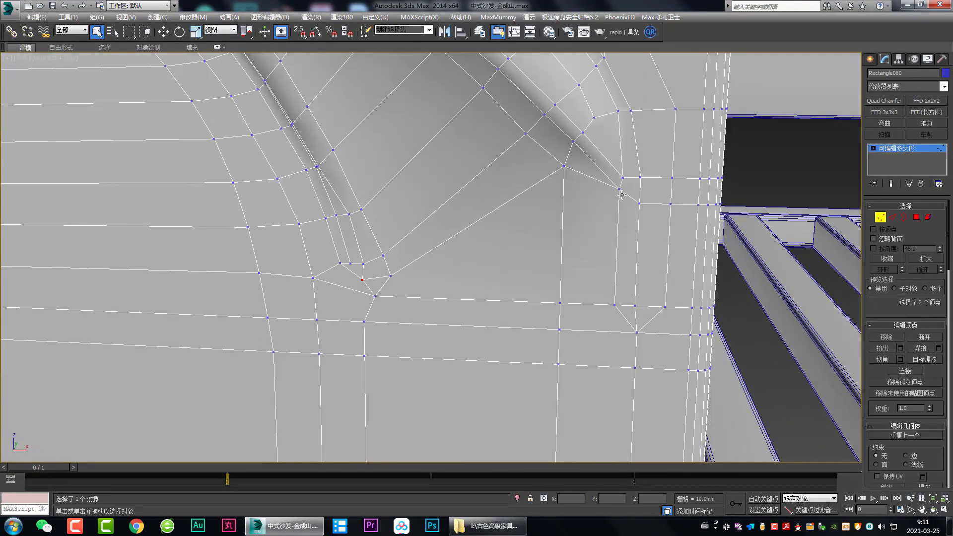
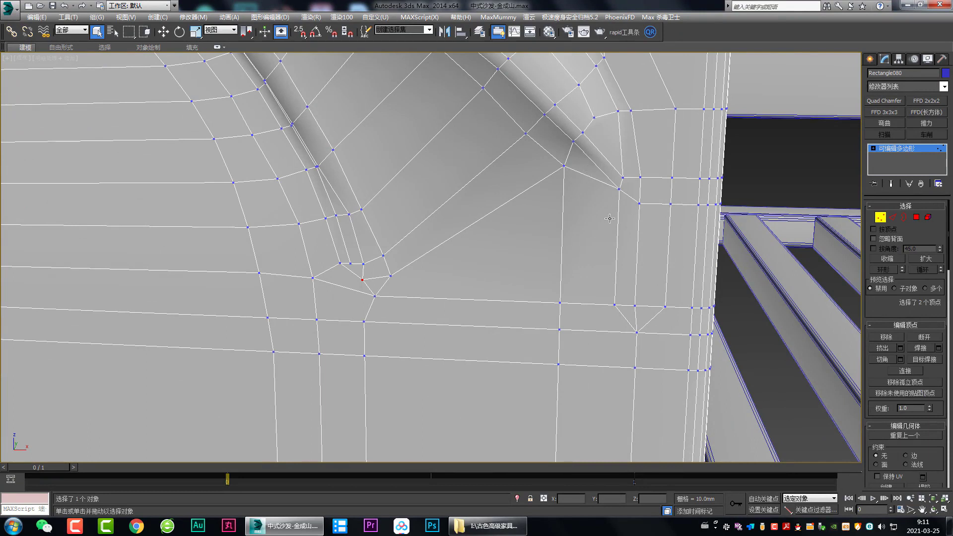
Select the vertex at the crease's lower end and drag it slightly up on Z.
key("alt+c")
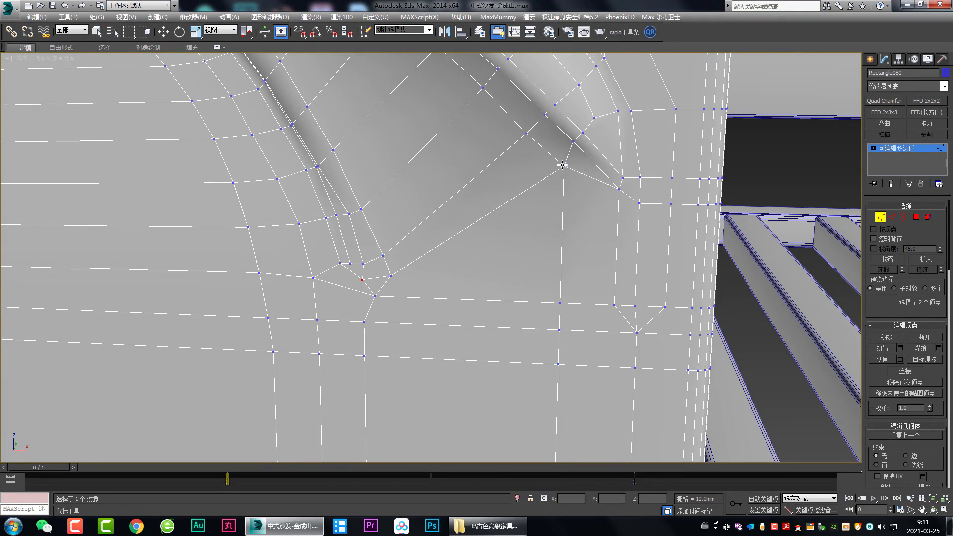
left_click(563, 165)
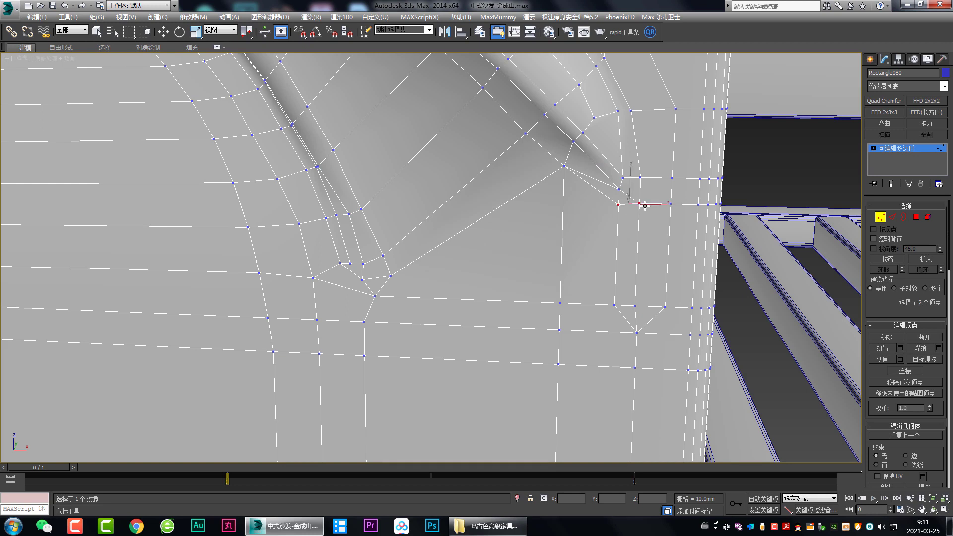
right_click(599, 182)
key("w")
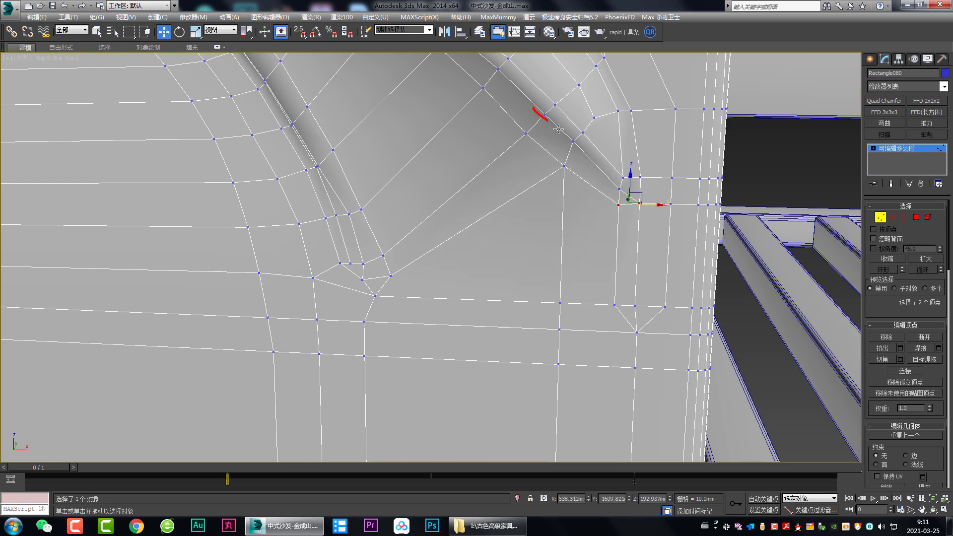
left_click_drag(558, 129, 636, 202)
left_click_drag(560, 165, 612, 190)
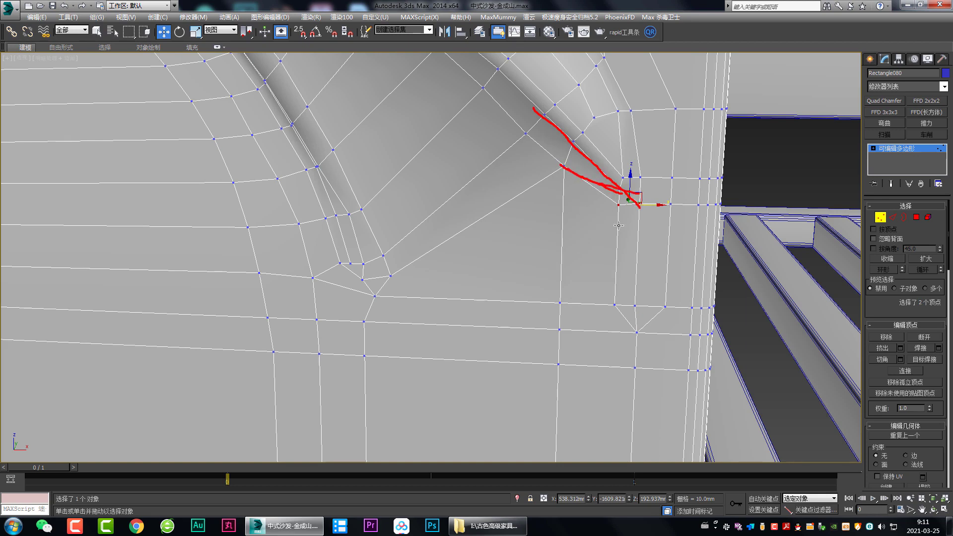
Orbit around the crease, then raise the crease-corner vertex slightly.
mouse_move(618, 225)
middle_mouse_down("alt")
mouse_move(560, 216)
mouse_move(489, 240)
middle_mouse_up("alt")
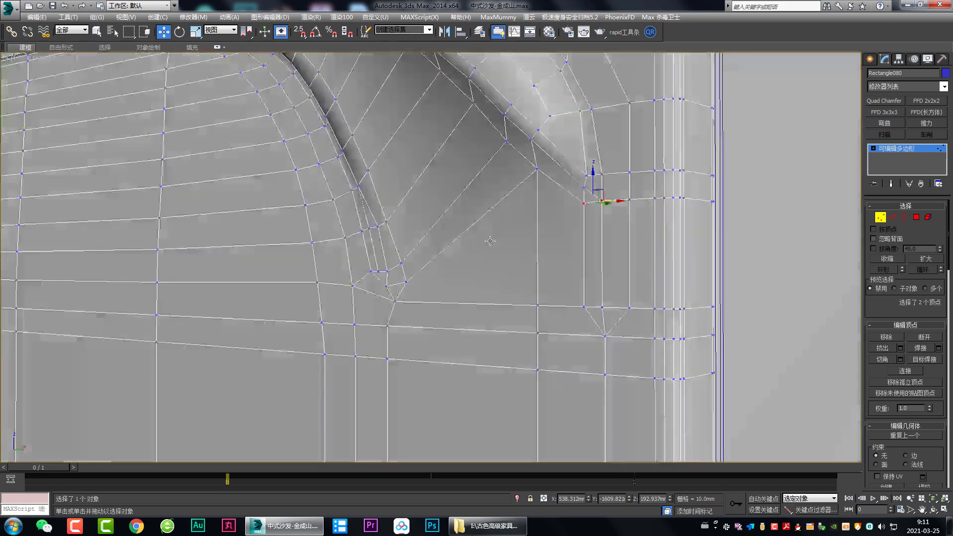
middle_click_drag(489, 241, 567, 265, "alt")
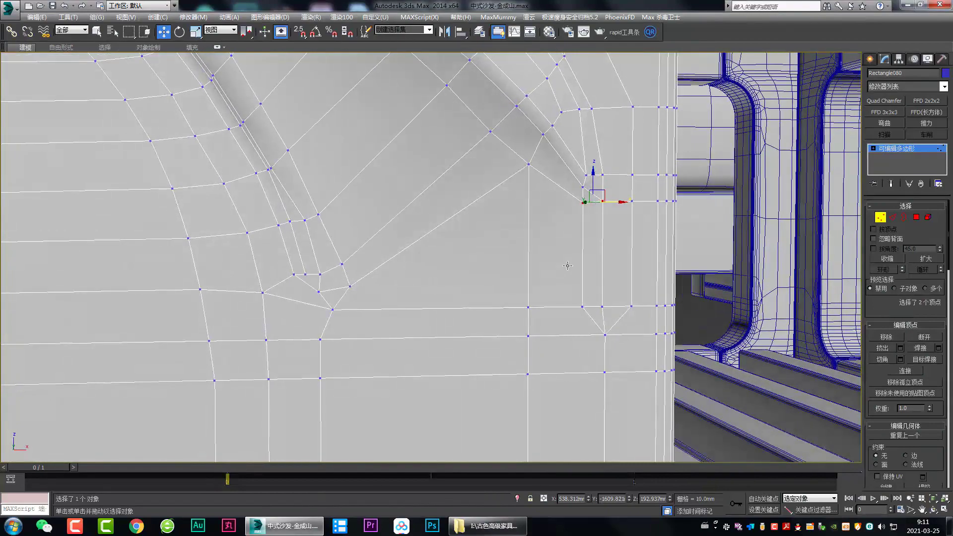
middle_click_drag(641, 265, 592, 216, "alt")
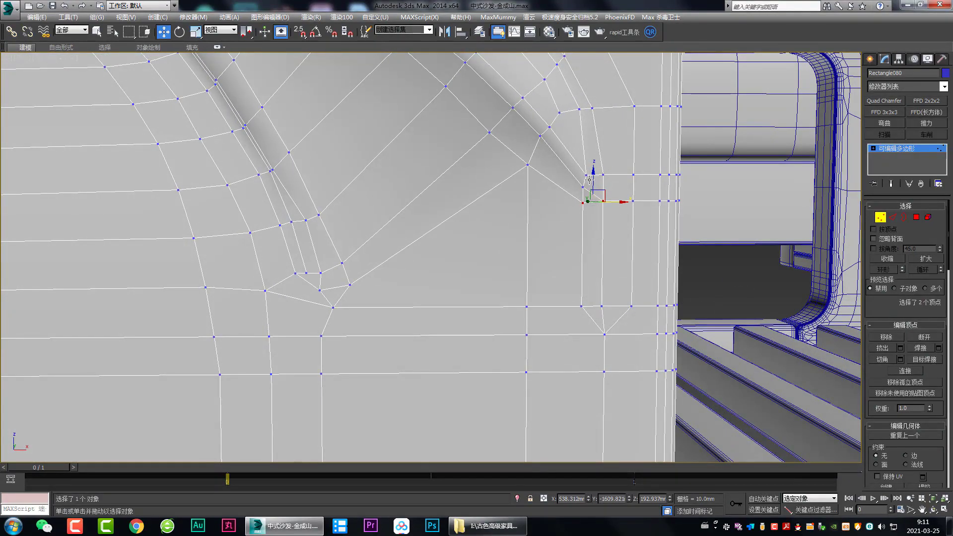
mouse_move(590, 180)
middle_mouse_down()
mouse_move(596, 220)
mouse_move(574, 231)
mouse_move(583, 206)
middle_mouse_up()
left_click(577, 217)
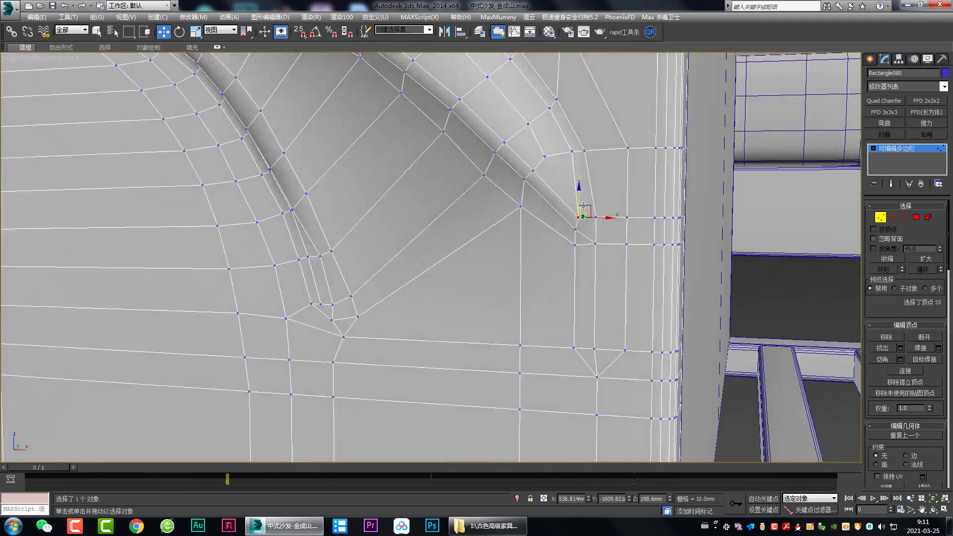
left_click_drag(581, 200, 581, 197)
mouse_move(581, 195)
middle_mouse_down("alt")
mouse_move(590, 216)
mouse_move(566, 262)
middle_mouse_up("alt")
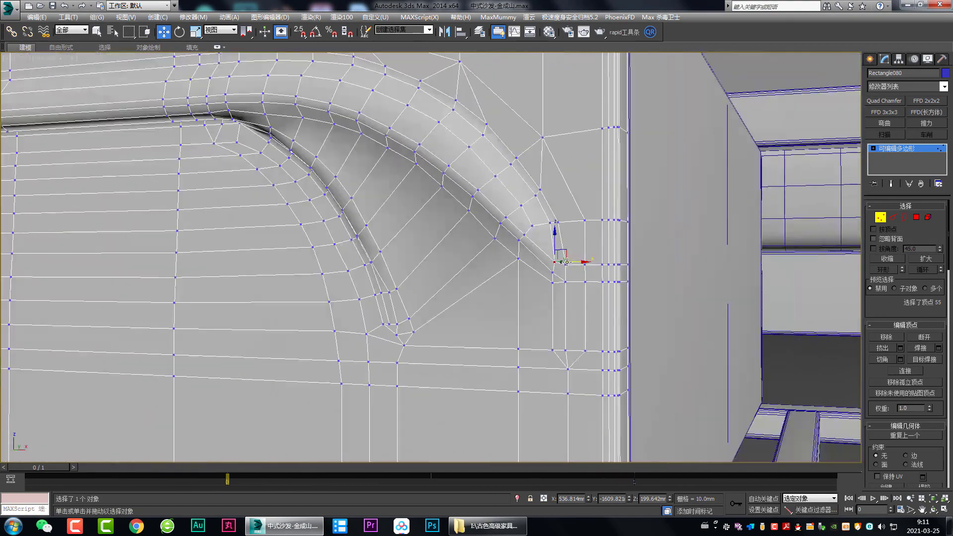
key("ctrl+q")
middle_click_drag(565, 223, 577, 205, "alt")
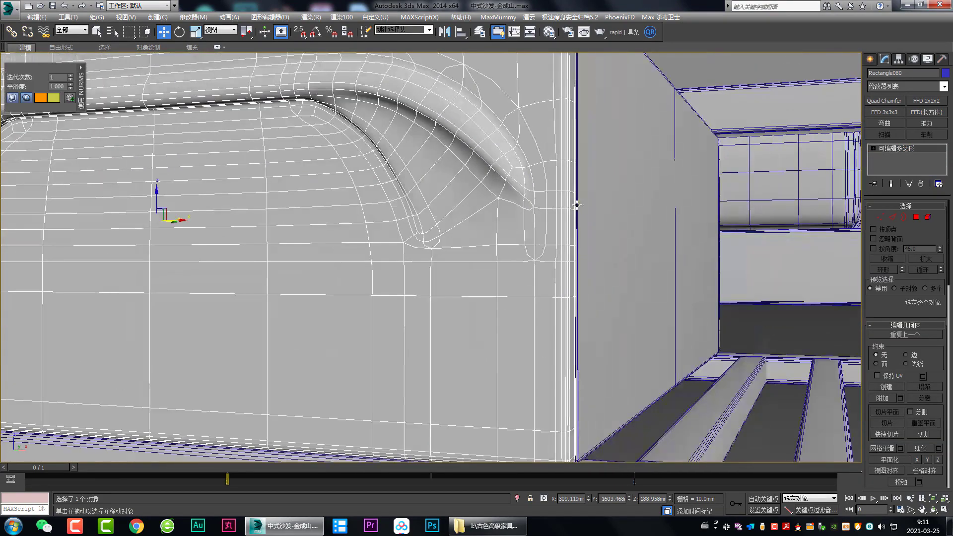
left_click(772, 317)
key("F4")
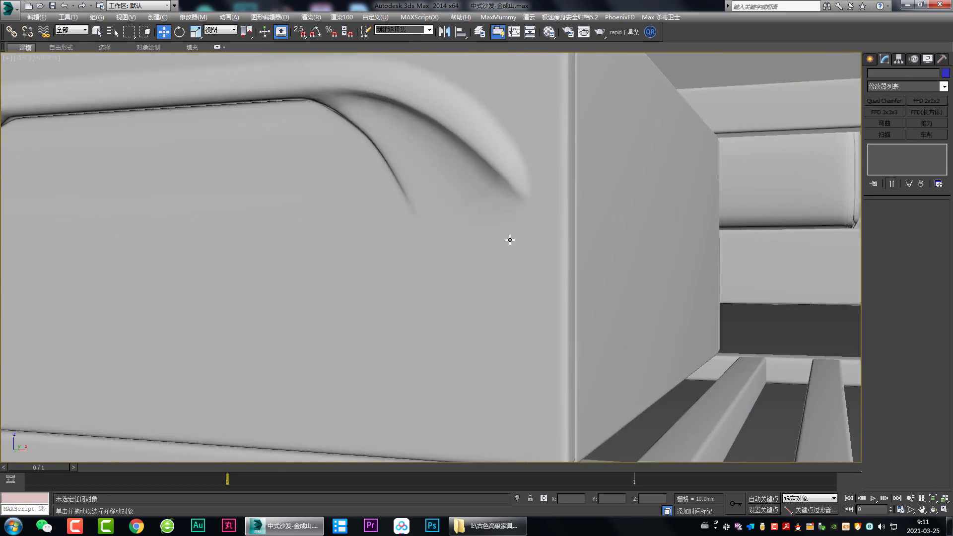
mouse_move(507, 238)
middle_mouse_down("alt")
mouse_move(511, 249)
mouse_move(534, 228)
middle_mouse_up("alt")
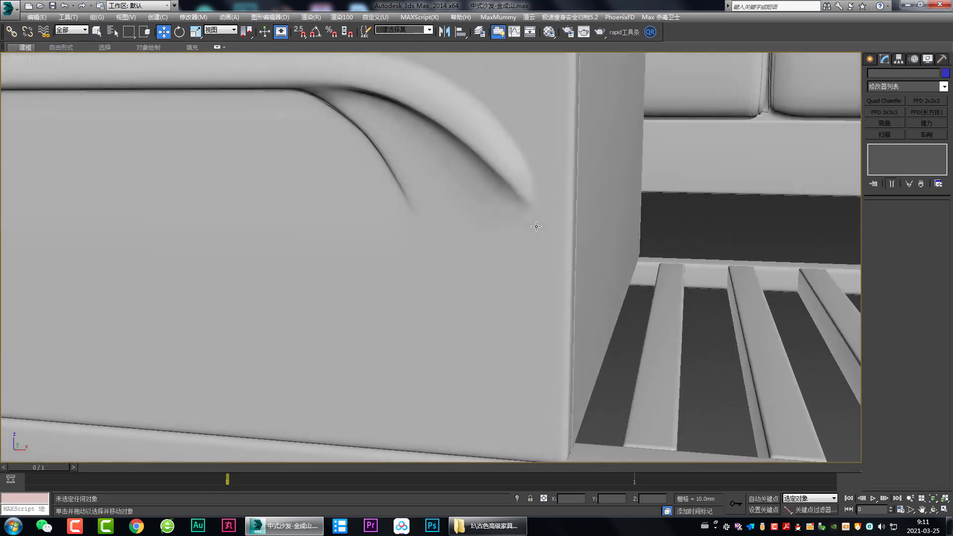
scroll(534, 227, "up", 2)
key("F4")
left_click(546, 302)
scroll(556, 300, "up", 2)
middle_click_drag(556, 299, 552, 208, "alt")
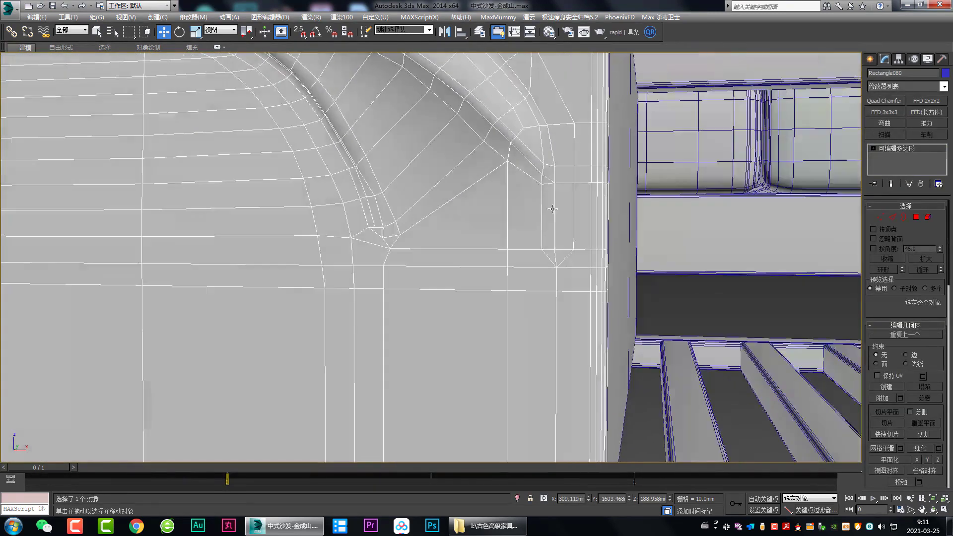
middle_click_drag(525, 172, 387, 218, "alt")
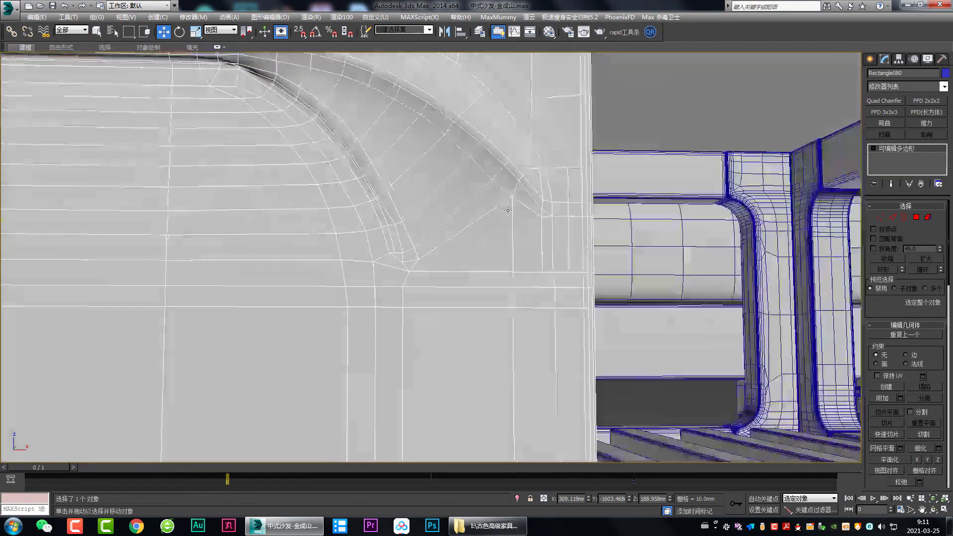
scroll(388, 218, "down", 2)
In Vertex mode, select the crease-corner vertex and frame the crease from a new angle.
key("1")
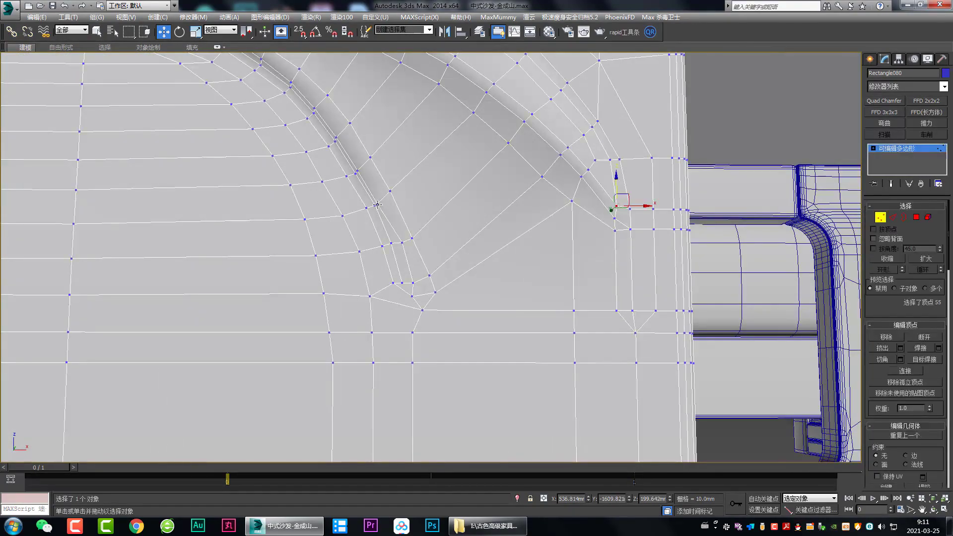
left_click(377, 207)
mouse_move(384, 199)
middle_mouse_down("alt")
mouse_move(417, 273)
mouse_move(402, 263)
middle_mouse_up("alt")
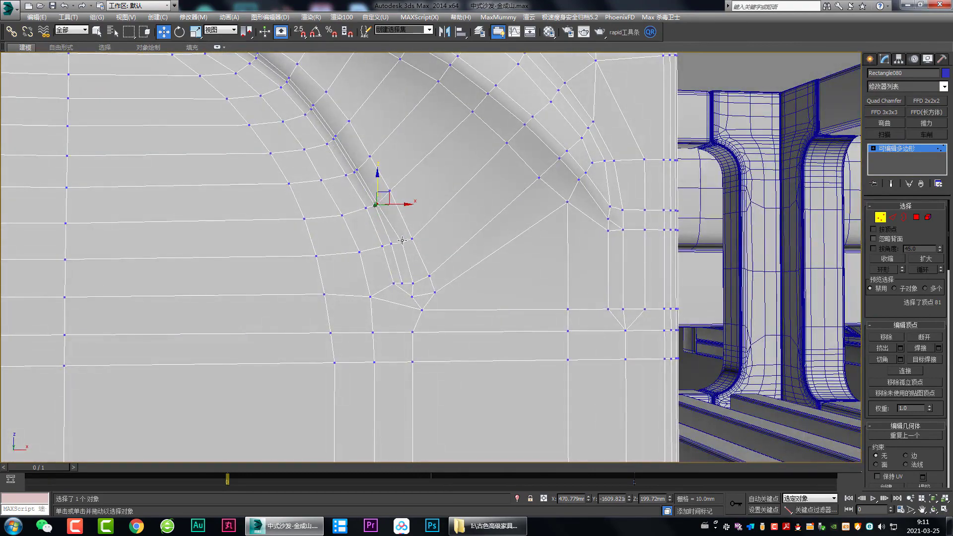
left_click_drag(407, 259, 413, 288)
left_click_drag(332, 129, 370, 190)
mouse_move(369, 190)
middle_mouse_down("alt")
mouse_move(375, 154)
mouse_move(372, 190)
mouse_move(334, 199)
middle_mouse_up("alt")
scroll(335, 209, "up", 3)
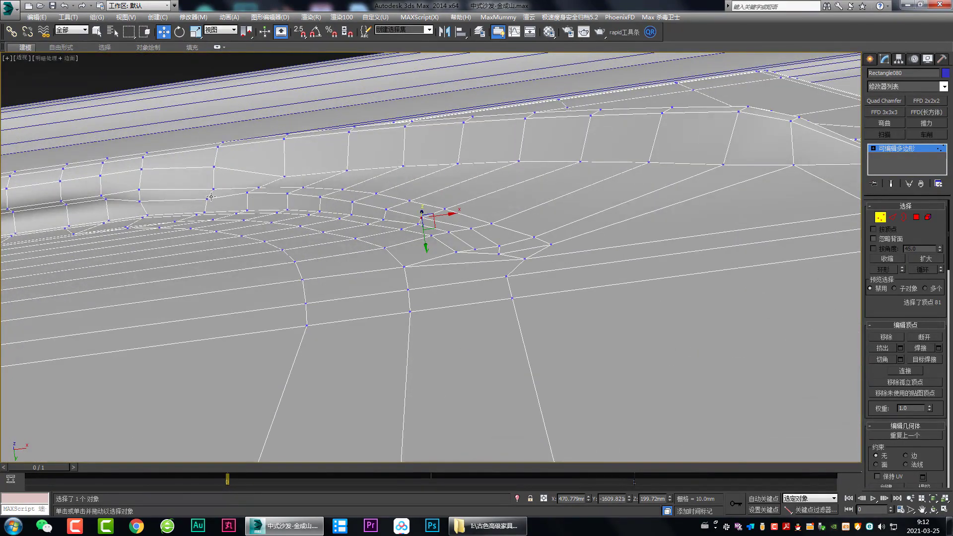
mouse_move(156, 201)
left_mouse_down()
mouse_move(330, 202)
mouse_move(464, 232)
mouse_move(468, 242)
left_mouse_up()
scroll(402, 240, "down", 5)
scroll(403, 241, "up", 5)
middle_click_drag(403, 240, 416, 237, "alt")
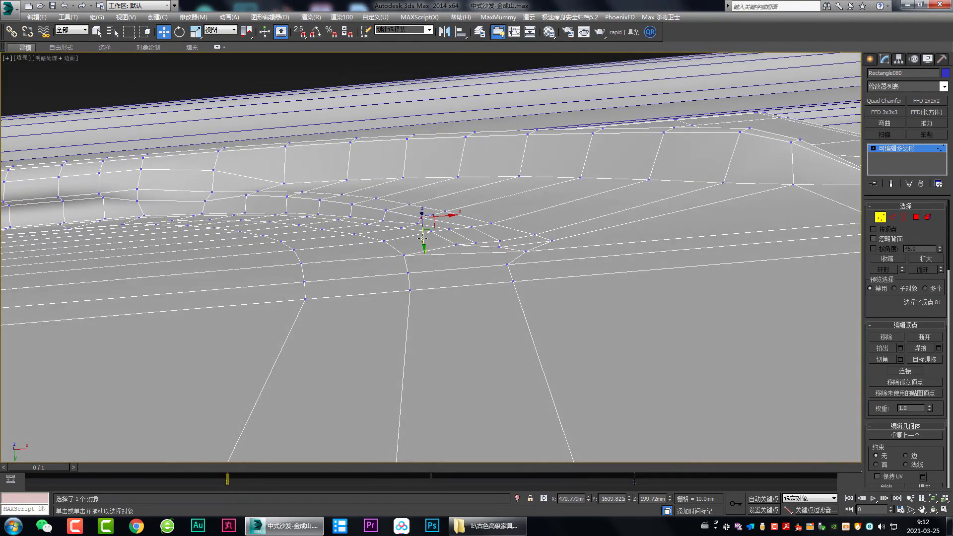
Refine the crease vertex selection and slide the rows sideways to follow the arc.
left_click_drag(422, 238, 388, 225)
left_click(386, 210, "alt")
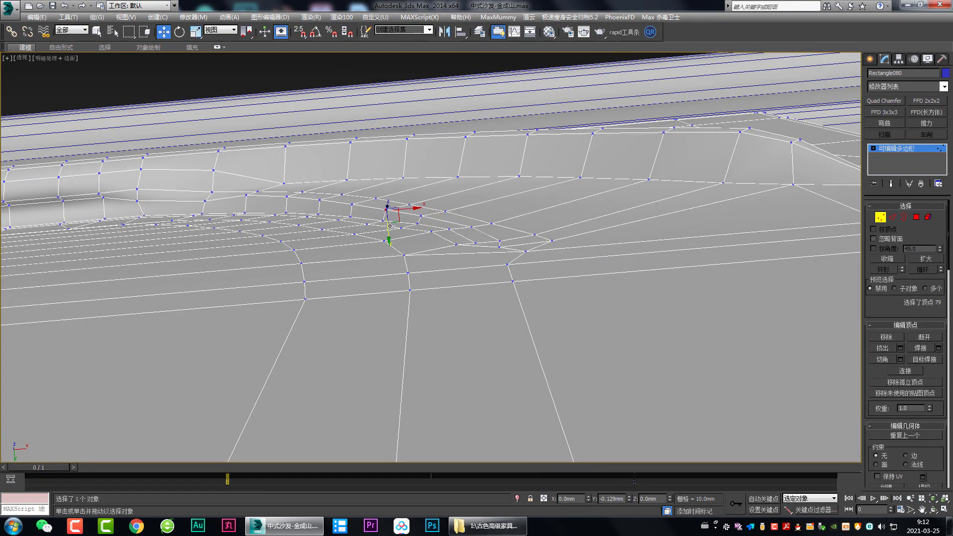
middle_click_drag(389, 226, 397, 213, "alt")
scroll(397, 213, "up", 3)
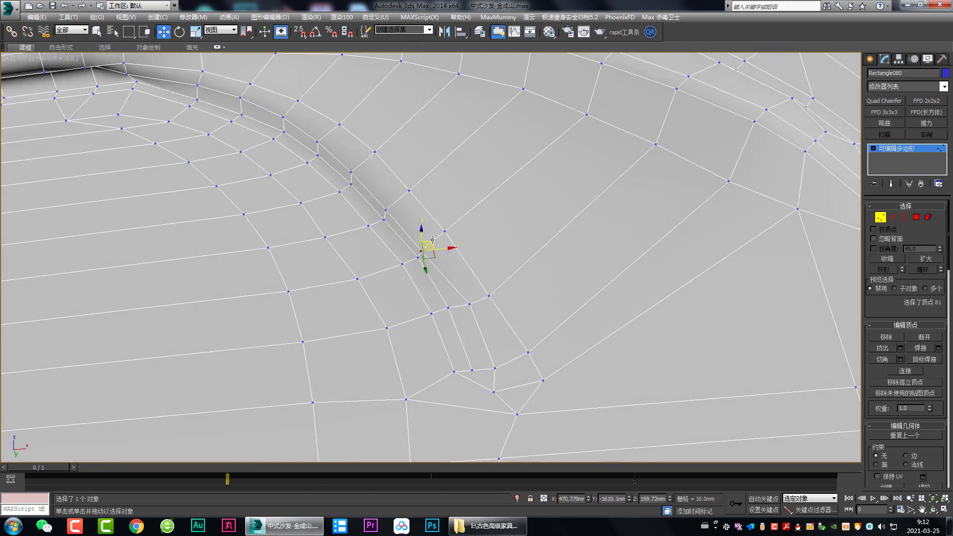
middle_click_drag(432, 240, 442, 248, "alt")
left_click_drag(443, 250, 454, 249)
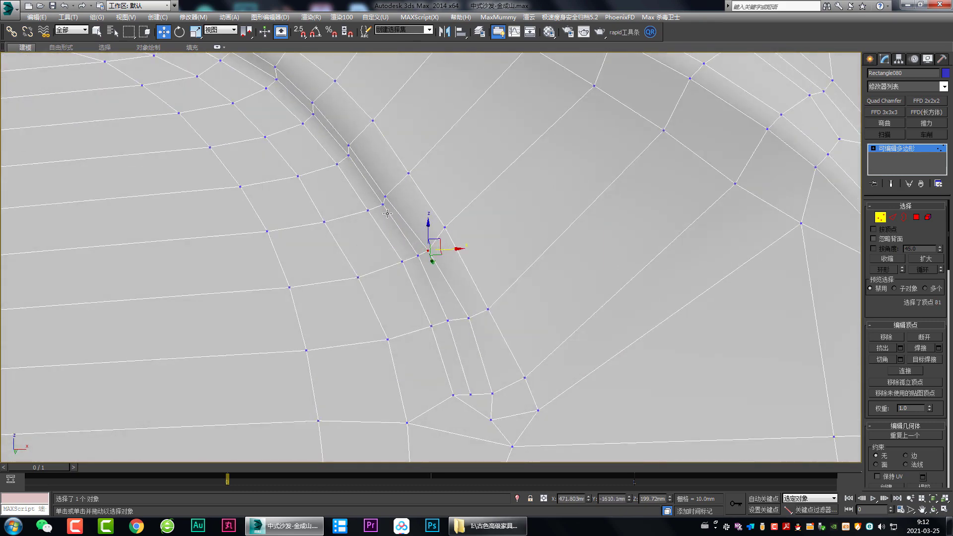
left_click(387, 198, "alt")
left_click_drag(405, 194, 408, 193)
mouse_move(408, 194)
middle_mouse_down("alt")
mouse_move(396, 173)
mouse_move(427, 255)
middle_mouse_up("alt")
In Edge mode, select a crease edge and nudge it slightly into line.
key("2")
left_click(425, 251)
scroll(424, 253, "up", 3)
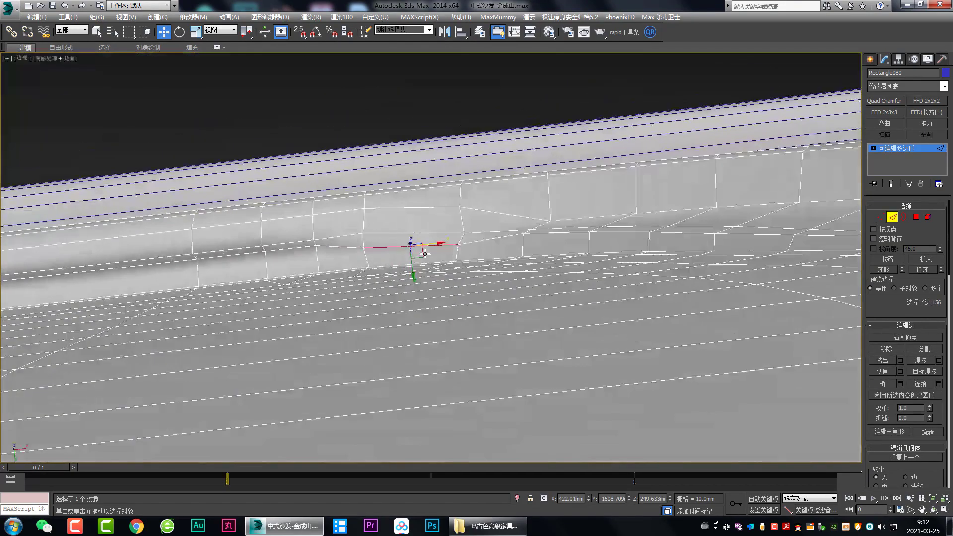
left_click_drag(414, 266, 413, 259)
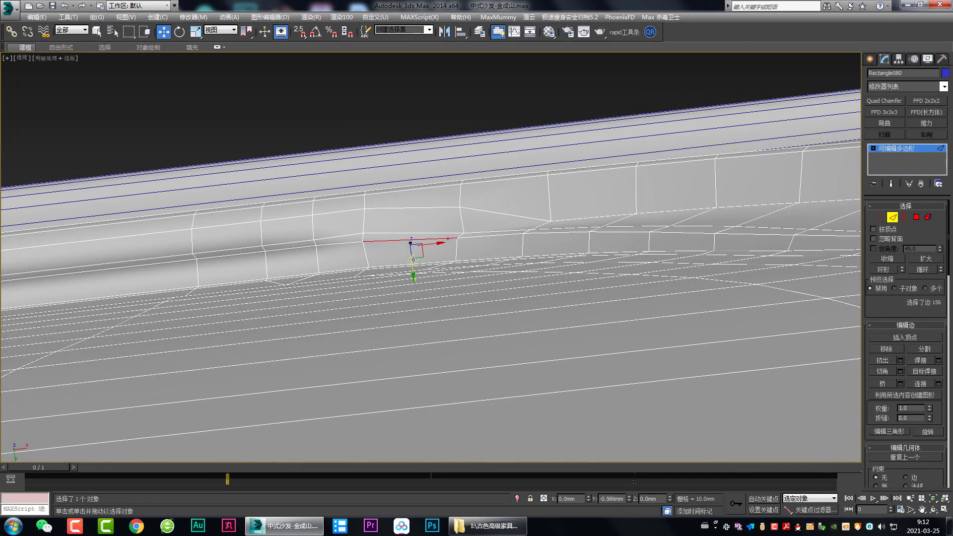
mouse_move(412, 259)
middle_mouse_down("alt")
mouse_move(542, 261)
mouse_move(557, 222)
mouse_move(589, 315)
mouse_move(478, 221)
mouse_move(503, 295)
middle_mouse_up("alt")
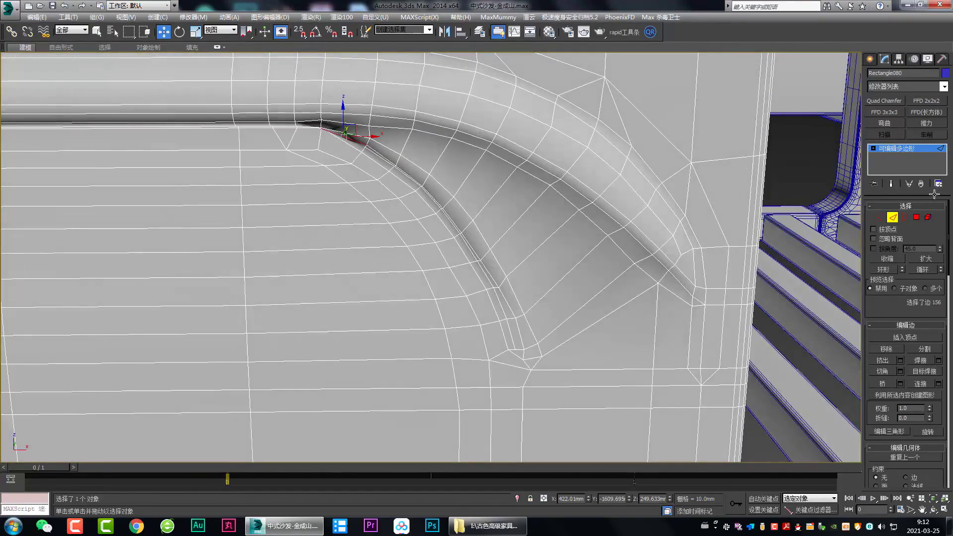
Exit edge editing, zoom out and clear the selection to view the whole panel.
scroll(842, 165, "down", 2)
scroll(843, 165, "down", 2)
left_click(912, 148)
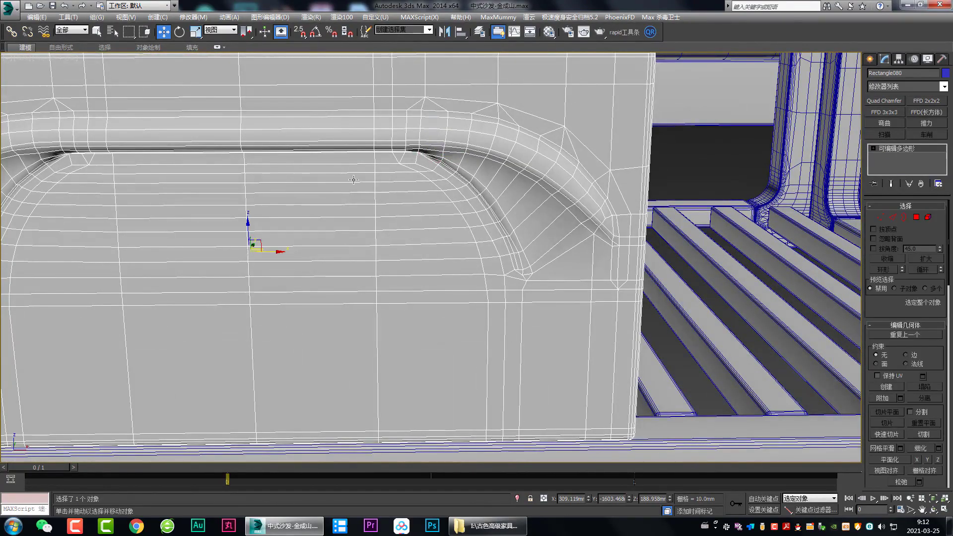
scroll(401, 211, "up", 1)
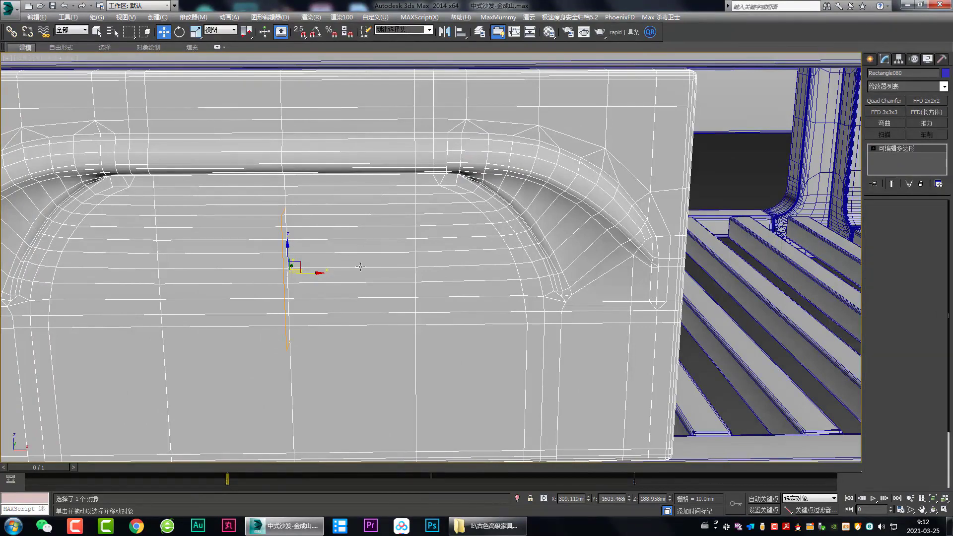
scroll(424, 337, "down", 3)
left_click(426, 356)
Hide edged faces and orbit to a frontal view of the sofa set, using the Select tool.
key("F4")
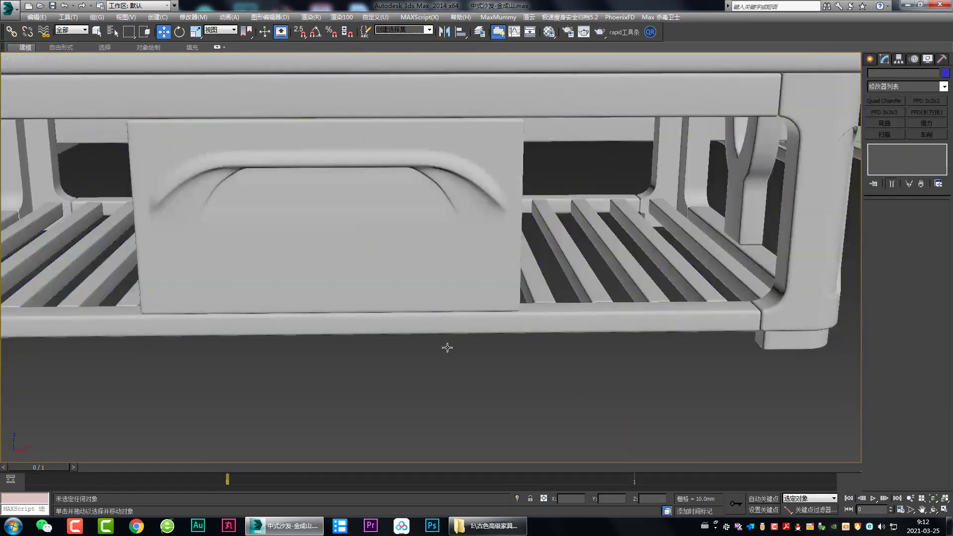
mouse_move(446, 348)
middle_mouse_down("alt")
mouse_move(447, 221)
mouse_move(383, 224)
middle_mouse_up("alt")
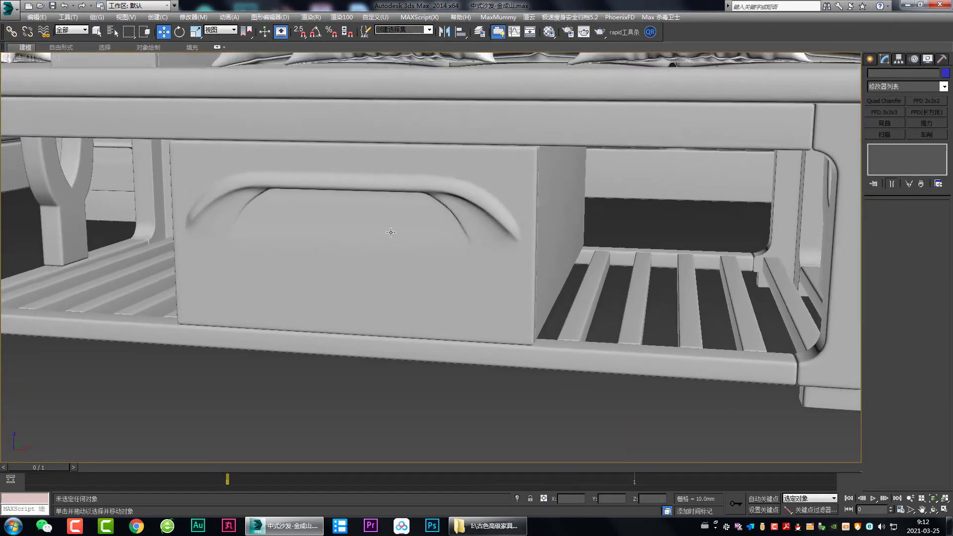
key("q")
middle_click_drag(319, 238, 351, 262, "alt")
scroll(333, 252, "down", 10)
scroll(350, 261, "down", 3)
middle_click_drag(450, 264, 367, 310, "alt")
scroll(367, 309, "up", 3)
Show edged faces and rotate the view toward the side table and armchair.
key("F4")
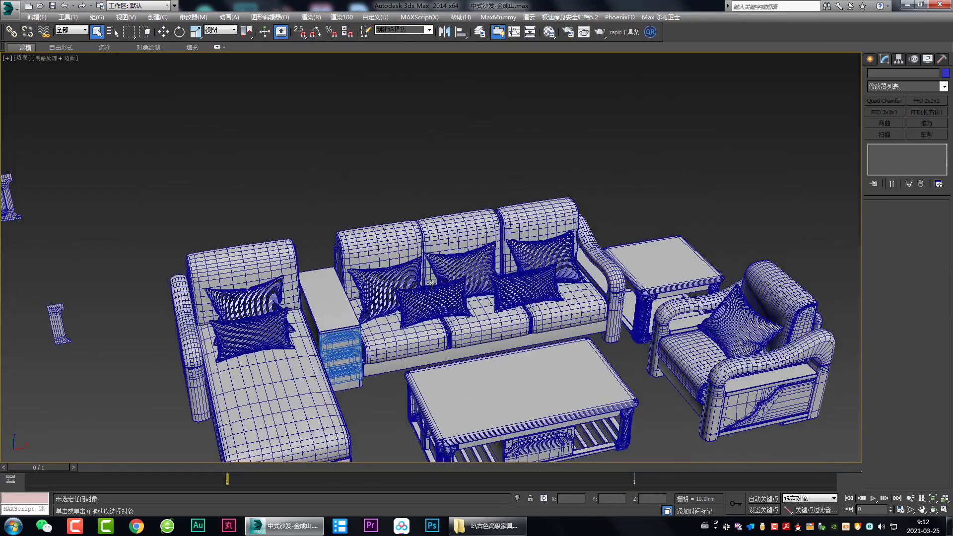
scroll(367, 309, "up", 5)
scroll(367, 309, "up", 2)
scroll(367, 309, "up", 2)
scroll(367, 309, "down", 5)
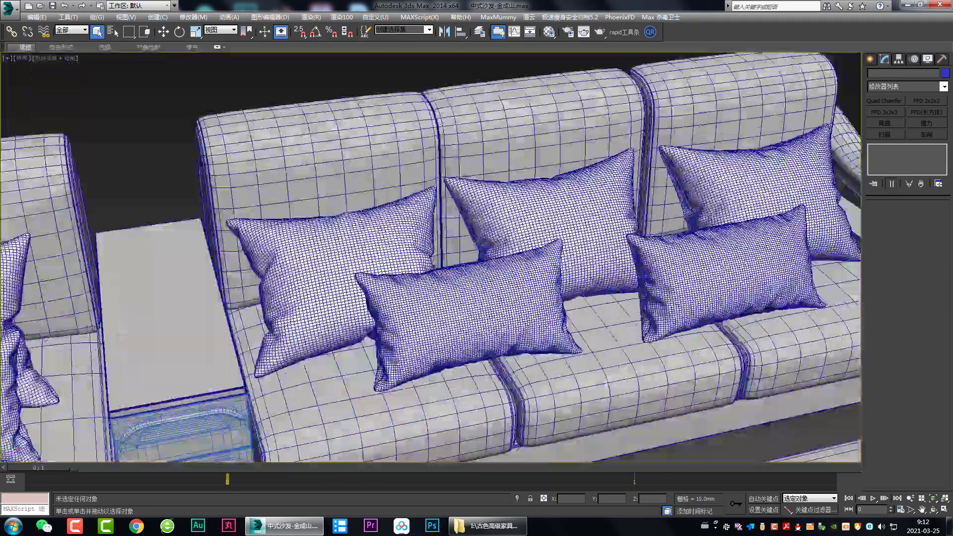
middle_click_drag(367, 309, 287, 293, "alt")
scroll(287, 293, "up", 3)
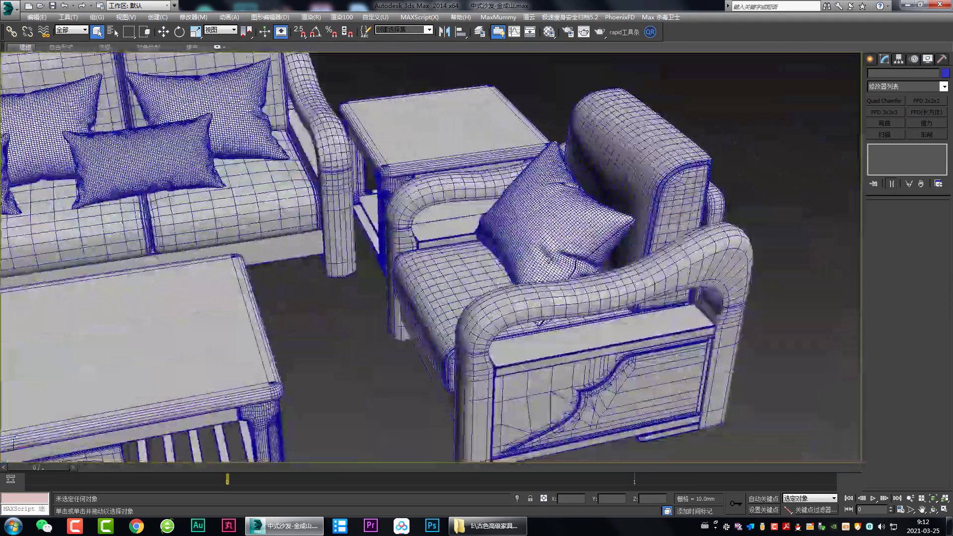
scroll(426, 235, "down", 3)
scroll(426, 234, "down", 3)
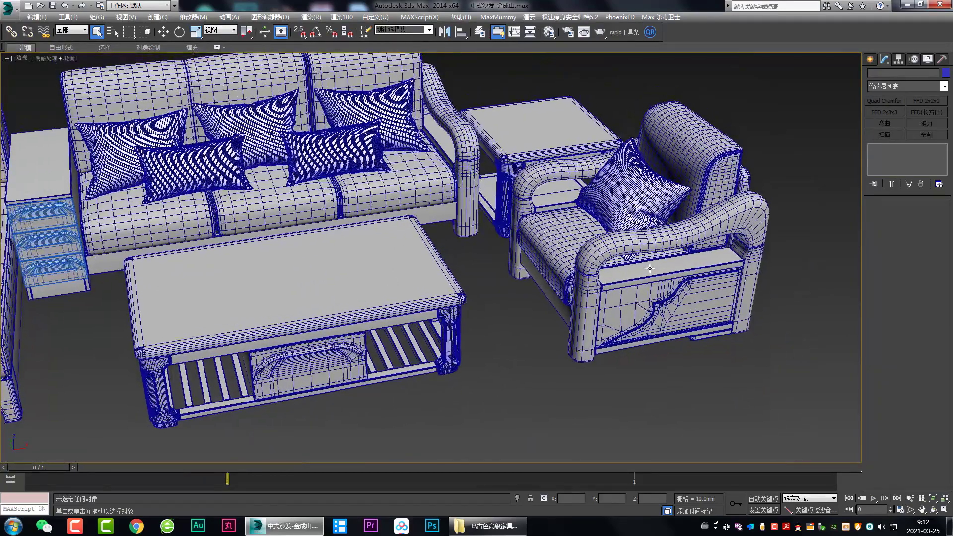
middle_click_drag(506, 283, 435, 318)
Hide edges again, orbit higher and select the armchair group 组004, zooming to its back.
key("F4")
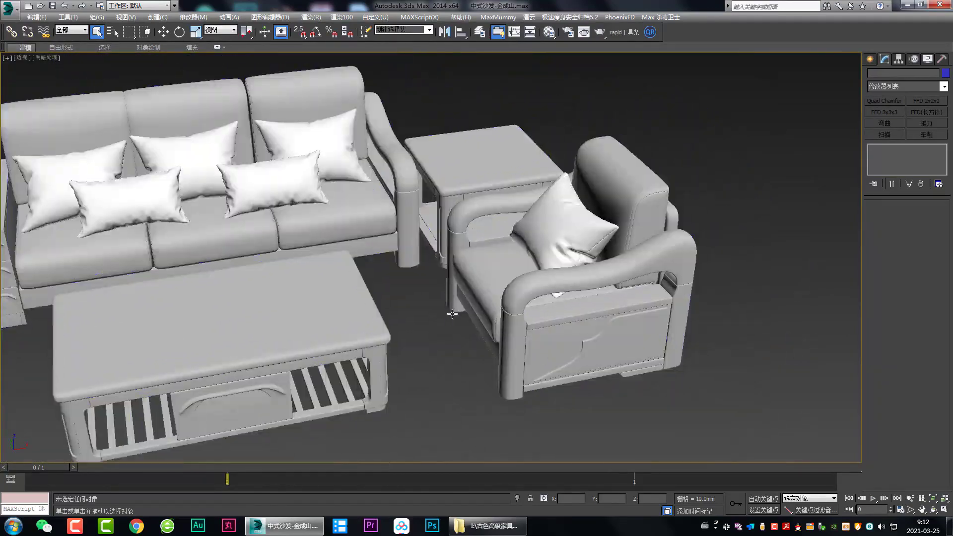
scroll(581, 239, "up", 3)
scroll(582, 237, "up", 1)
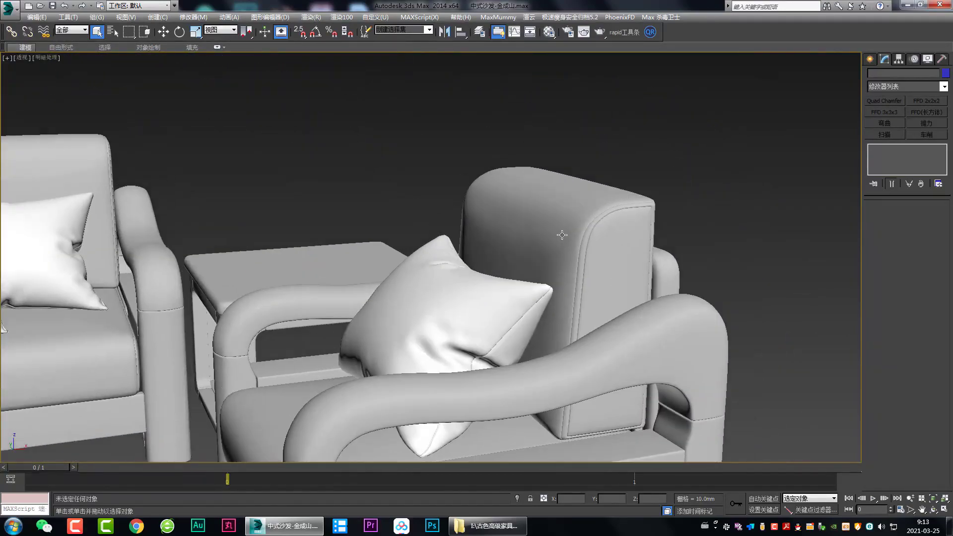
scroll(583, 236, "up", 2)
mouse_move(582, 237)
middle_mouse_down("alt")
mouse_move(551, 228)
mouse_move(493, 246)
mouse_move(534, 240)
mouse_move(502, 247)
mouse_move(513, 241)
middle_mouse_up("alt")
left_click(550, 228)
scroll(498, 247, "up", 2)
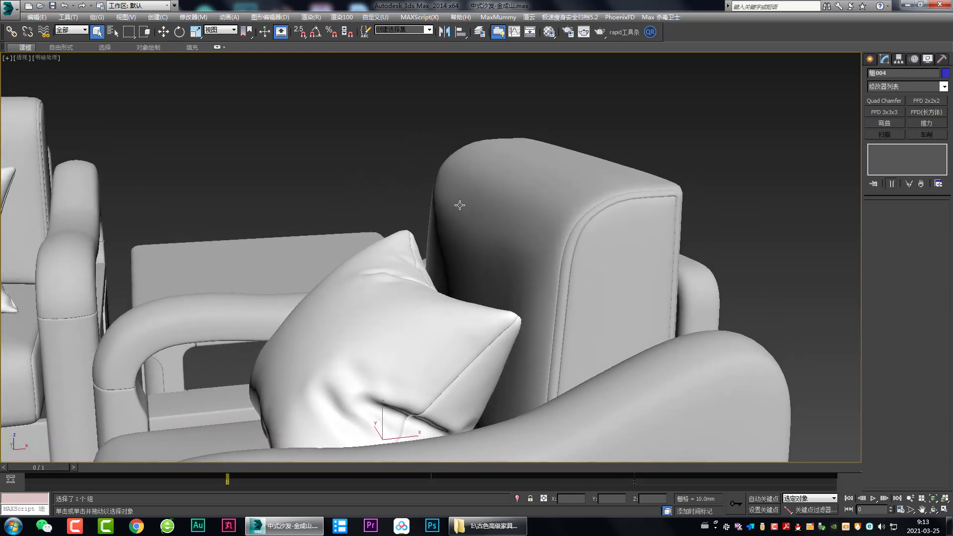
Sketch the intended backrest curve with screen-pen strokes, clearing each with Escape.
left_click_drag(441, 188, 559, 240)
left_click_drag(429, 208, 455, 227)
left_click_drag(446, 165, 569, 218)
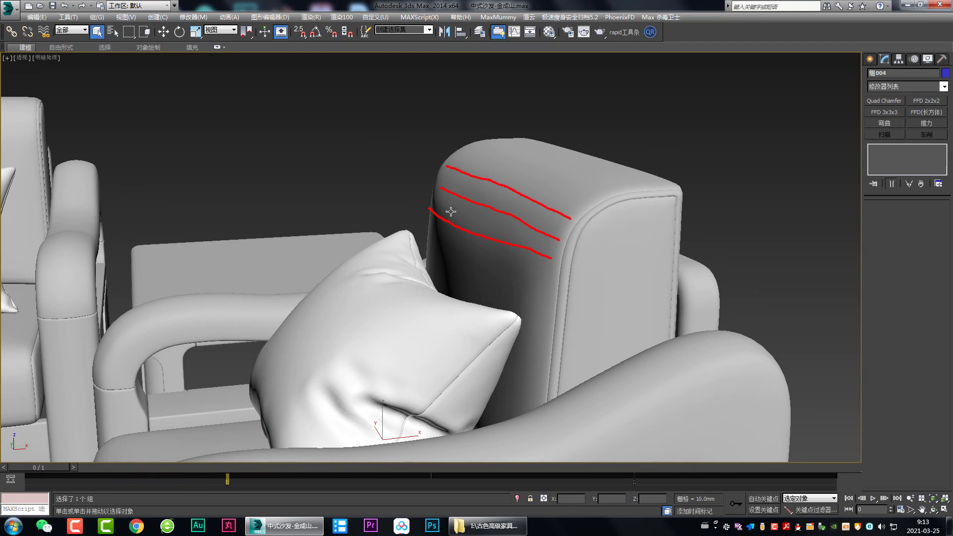
key("Escape")
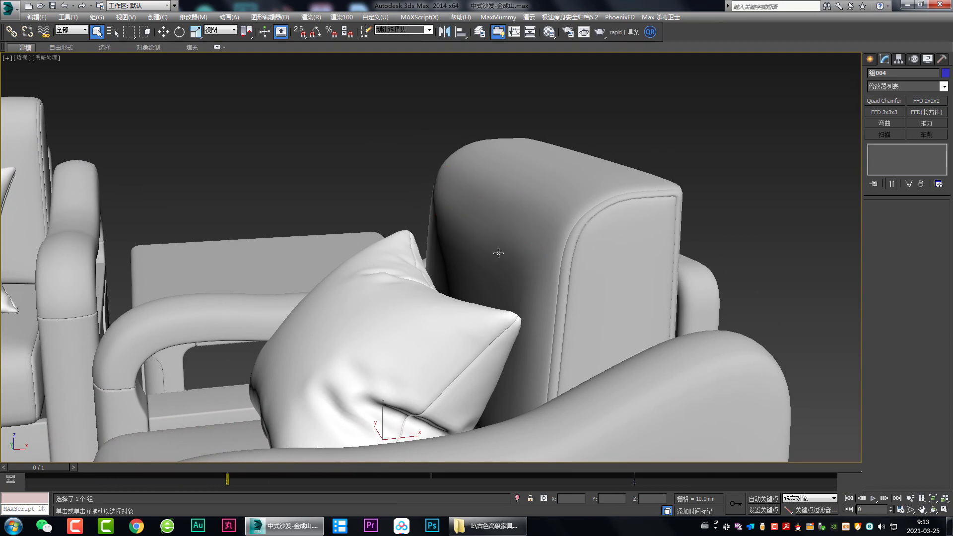
mouse_move(435, 227)
left_mouse_down()
mouse_move(504, 217)
mouse_move(540, 272)
mouse_move(430, 276)
mouse_move(427, 218)
mouse_move(496, 215)
left_mouse_up()
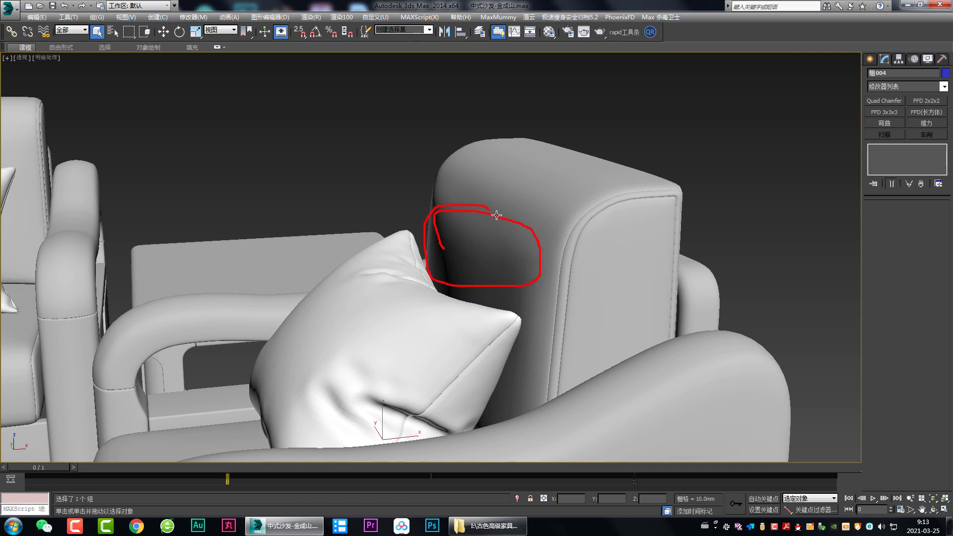
key("Escape")
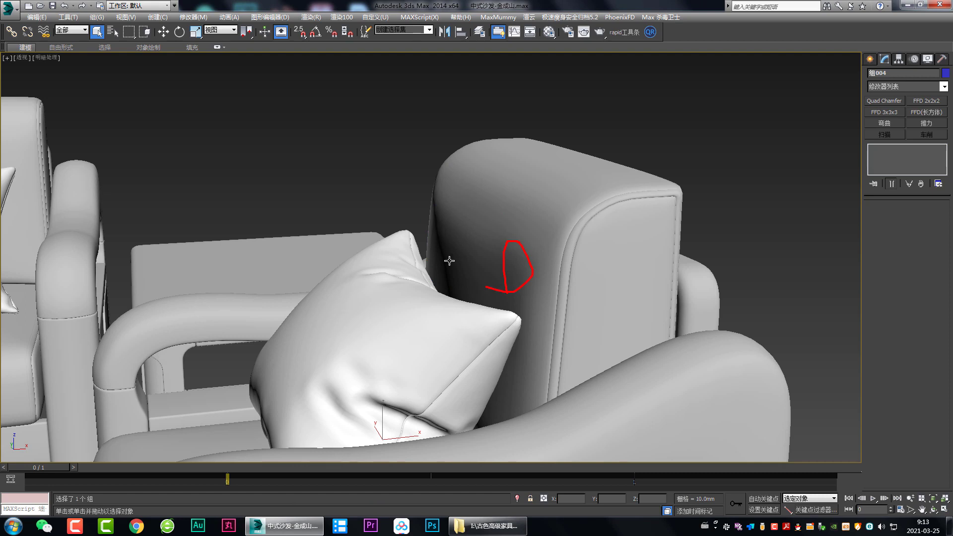
mouse_move(436, 270)
left_mouse_down()
mouse_move(430, 208)
mouse_move(451, 270)
left_mouse_up()
key("Escape")
left_click_drag(484, 231, 482, 298)
key("Escape")
Sketch and clear more curve strokes, then show edged faces from a higher chair-back view.
left_click_drag(446, 248, 537, 274)
left_click_drag(441, 207, 567, 254)
left_click_drag(476, 183, 548, 207)
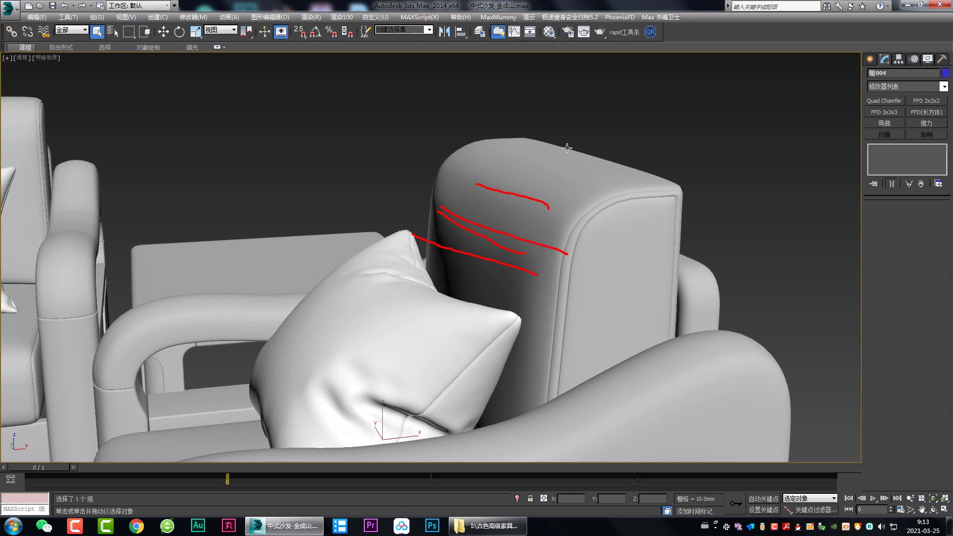
mouse_move(662, 130)
left_mouse_down()
mouse_move(702, 85)
mouse_move(754, 80)
left_mouse_up()
left_click_drag(657, 141, 730, 75)
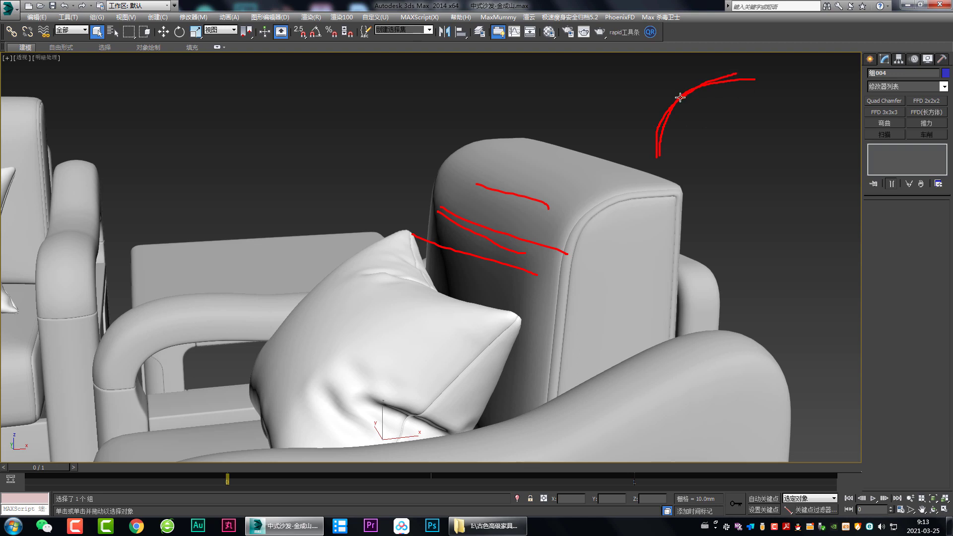
key("Escape")
mouse_move(664, 159)
left_mouse_down()
mouse_move(717, 93)
mouse_move(795, 77)
left_mouse_up()
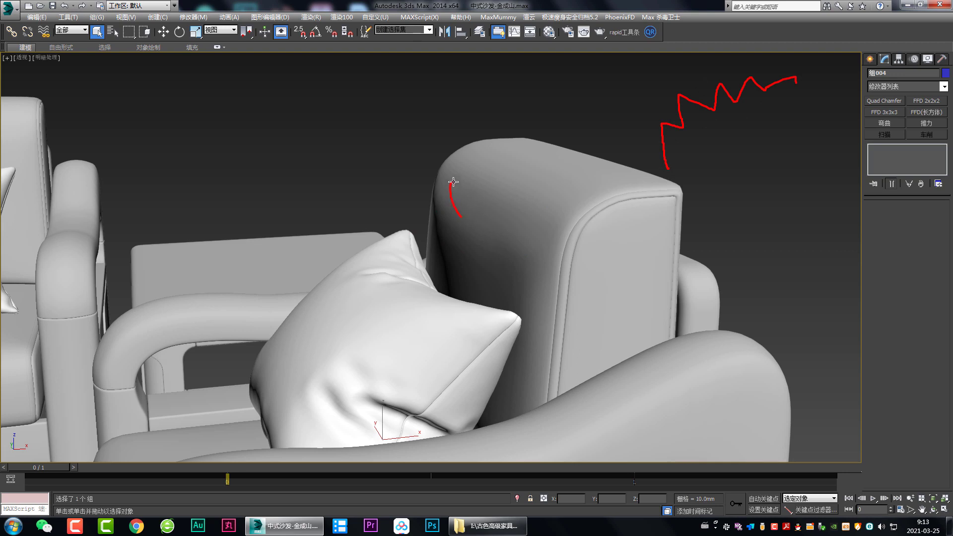
mouse_move(453, 182)
left_mouse_down()
mouse_move(542, 251)
mouse_move(500, 172)
left_mouse_up()
key("Escape")
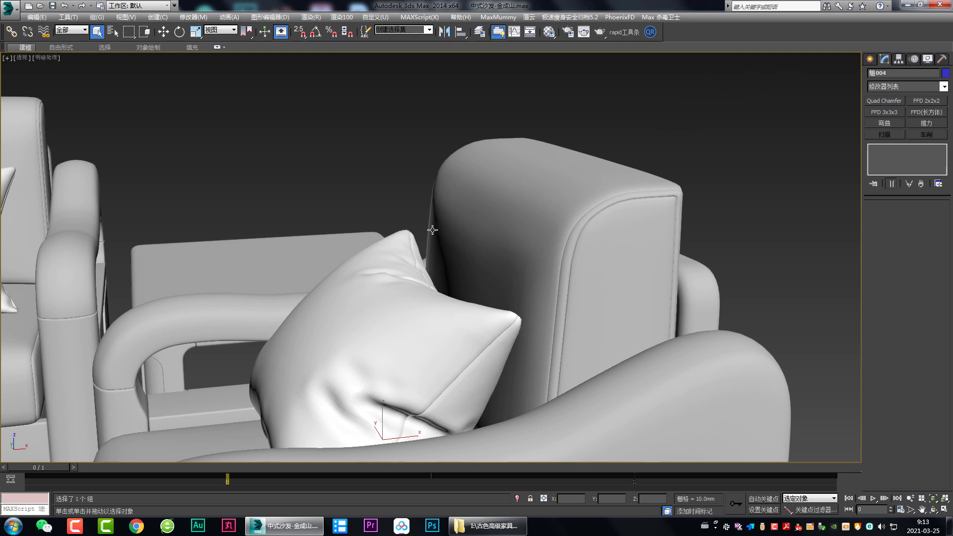
mouse_move(707, 211)
left_mouse_down()
mouse_move(723, 124)
mouse_move(814, 82)
left_mouse_up()
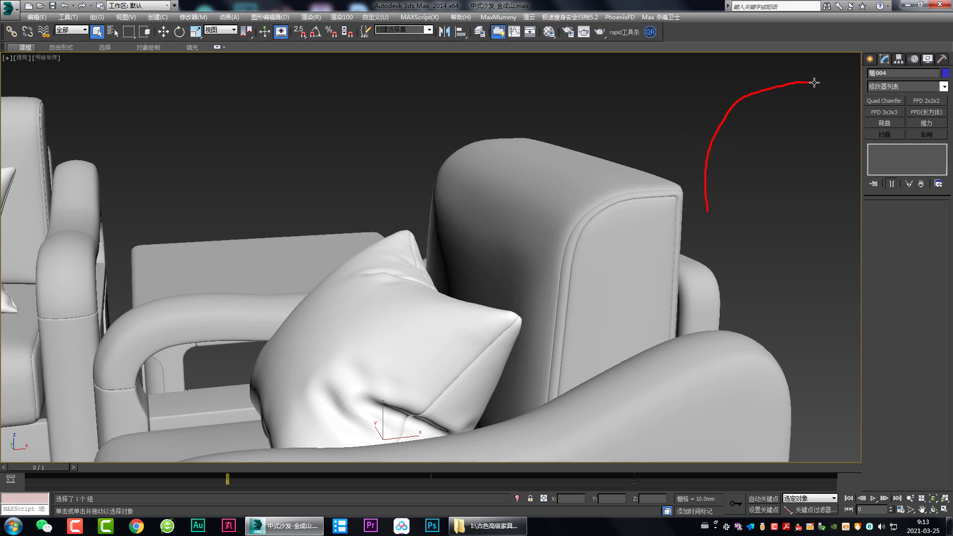
key("Escape")
mouse_move(516, 241)
middle_mouse_down("alt")
mouse_move(551, 251)
mouse_move(511, 276)
middle_mouse_up("alt")
key("F4")
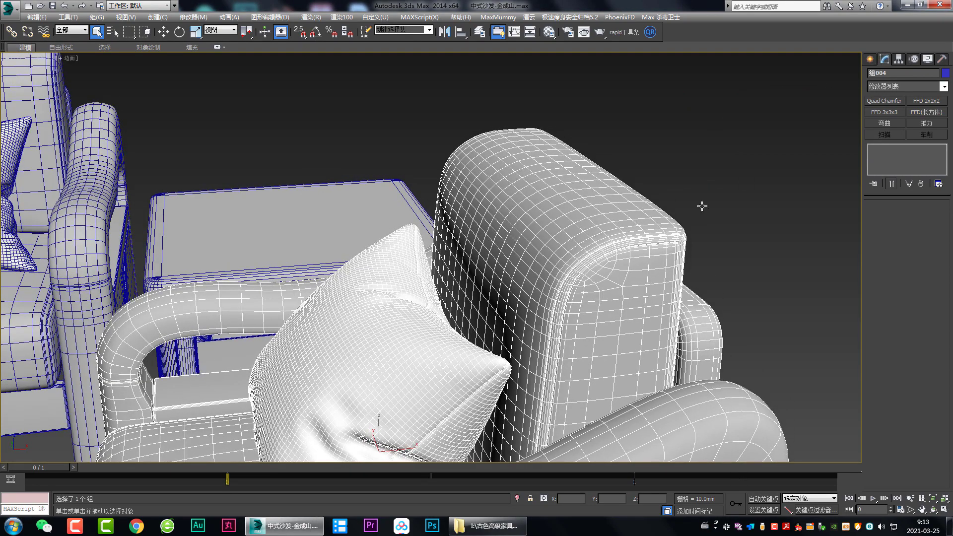
Select the group's members and the armchair backrest cushion Box046, orbiting around it.
key("ctrl+Page_Down")
left_click(592, 284)
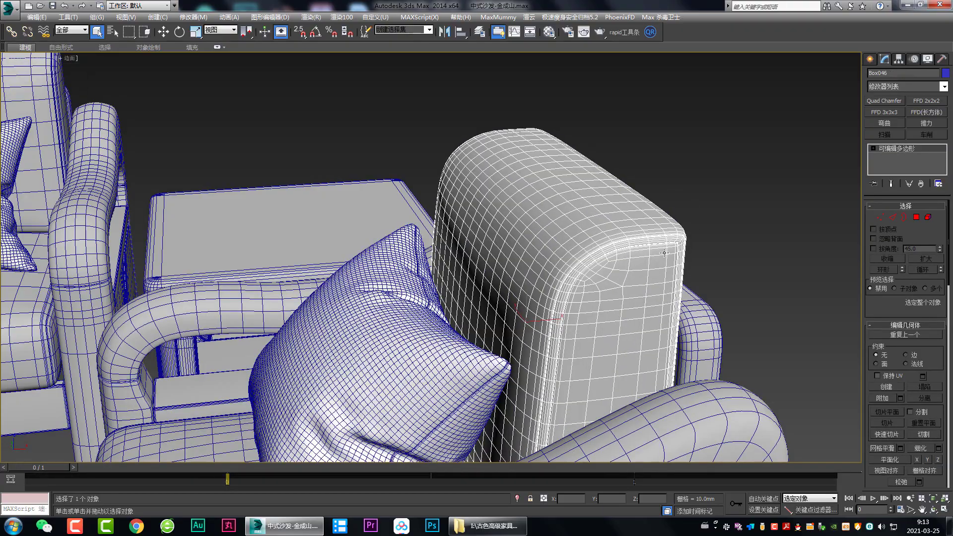
middle_click_drag(554, 272, 546, 272, "alt")
left_click_drag(449, 148, 535, 291)
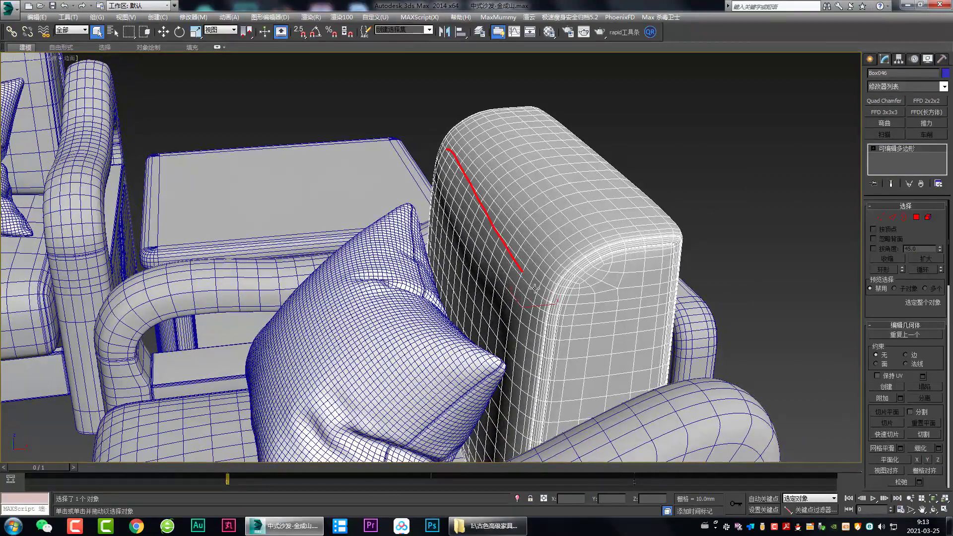
left_click_drag(452, 223, 474, 246)
scroll(569, 229, "down", 3)
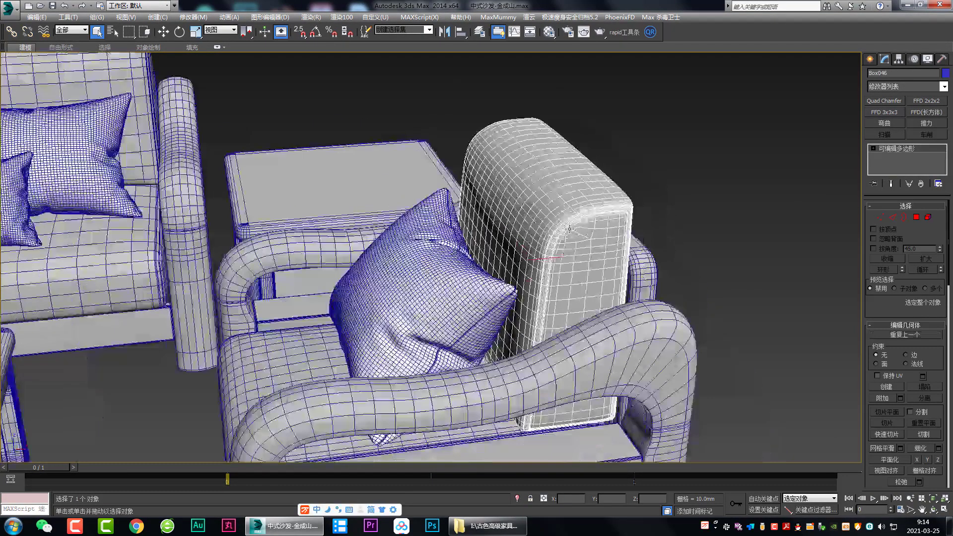
middle_click_drag(569, 229, 560, 247, "alt")
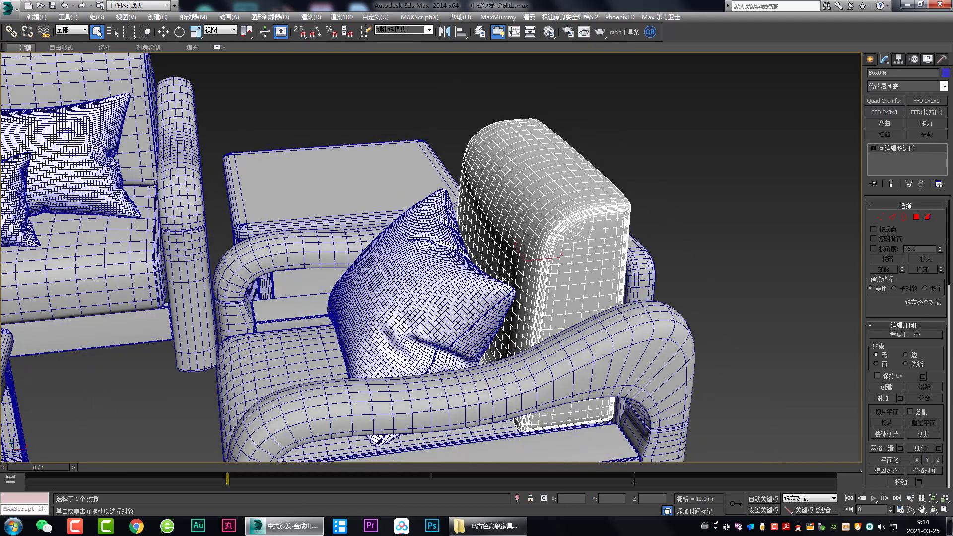
mouse_move(505, 279)
left_mouse_down()
mouse_move(460, 161)
mouse_move(684, 273)
mouse_move(532, 293)
left_mouse_up()
Orbit and zoom the view around toward the three-seat sofa.
mouse_move(531, 211)
middle_mouse_down("alt")
mouse_move(551, 205)
mouse_move(561, 227)
mouse_move(502, 229)
middle_mouse_up("alt")
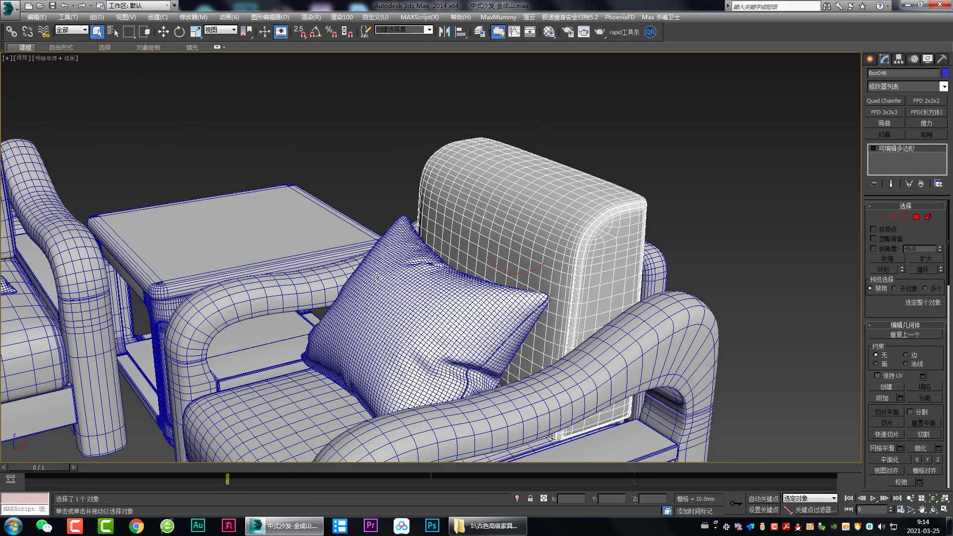
scroll(377, 277, "down", 3)
scroll(447, 268, "up", 2)
scroll(496, 260, "up", 1)
scroll(524, 256, "up", 1)
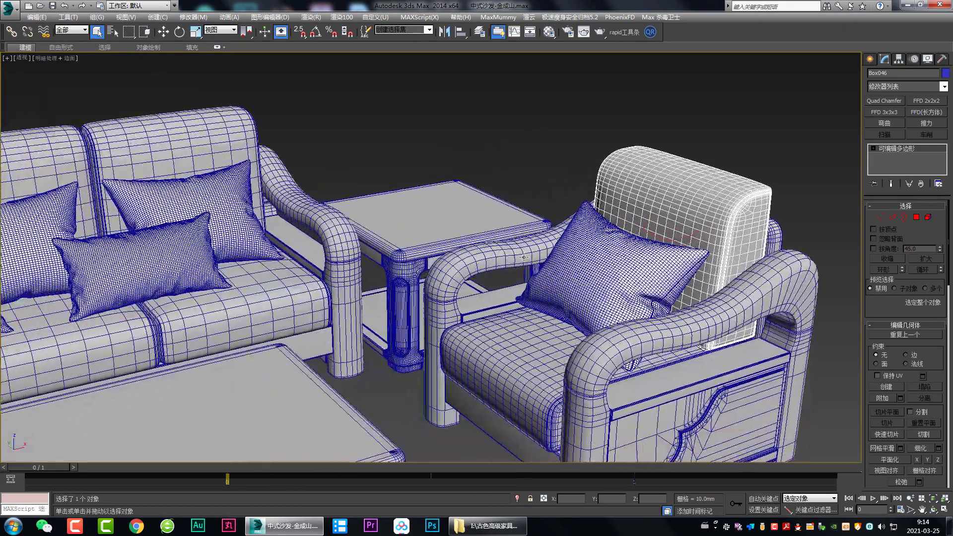
mouse_move(523, 256)
middle_mouse_down("alt")
mouse_move(397, 219)
mouse_move(616, 285)
middle_mouse_up("alt")
Select the sofa backrest cushion Box025, frame it closely and isolate it with Alt+Q.
left_click(288, 199)
scroll(359, 203, "up", 3)
scroll(359, 202, "down", 3)
scroll(446, 239, "up", 4)
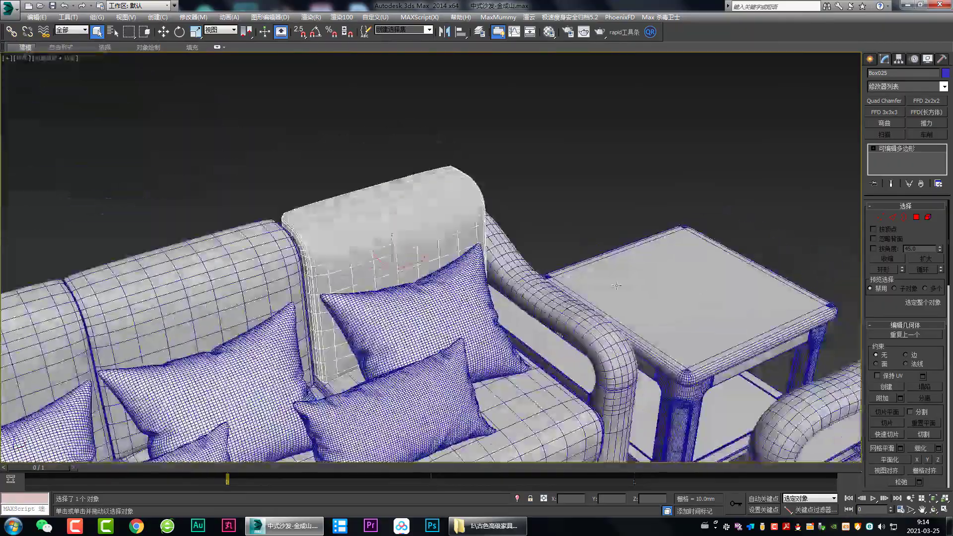
scroll(615, 286, "down", 3)
scroll(612, 166, "up", 3)
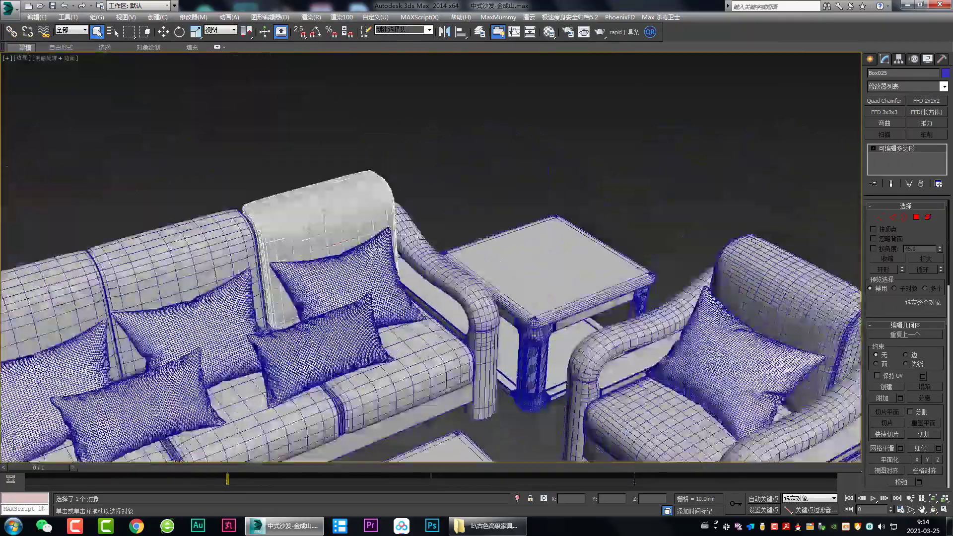
scroll(346, 229, "down", 3)
middle_click_drag(447, 234, 346, 229, "alt")
scroll(346, 228, "up", 3)
scroll(346, 228, "up", 2)
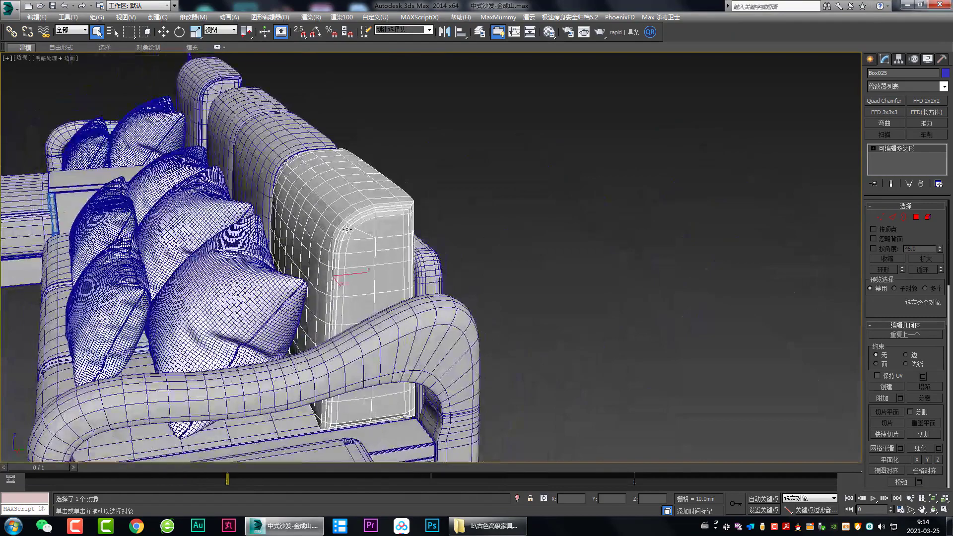
key("alt+q")
Maximize the side wireframe view, enter Edge mode and centre the rounded top corner.
key("alt+w")
key("alt+w")
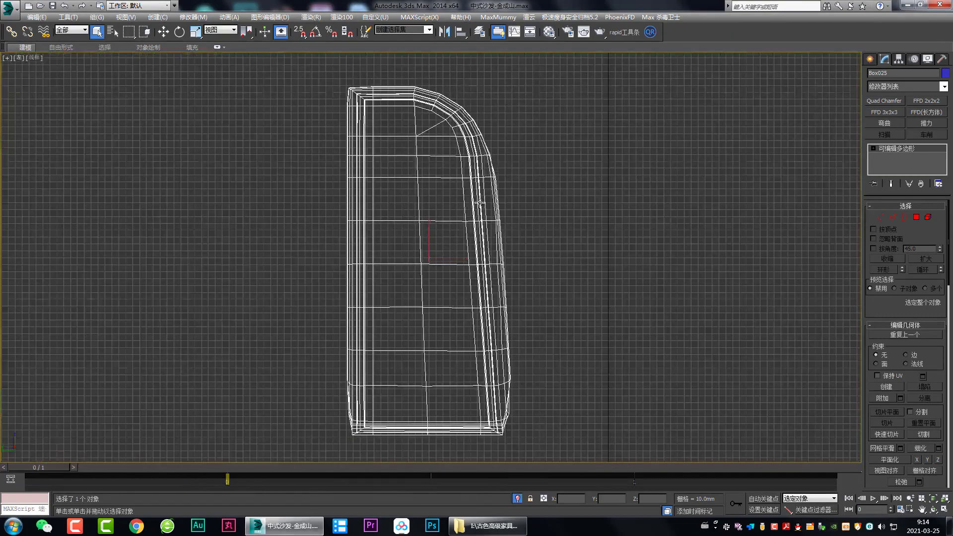
scroll(480, 203, "up", 3)
scroll(489, 224, "down", 1)
scroll(447, 174, "up", 2)
key("2")
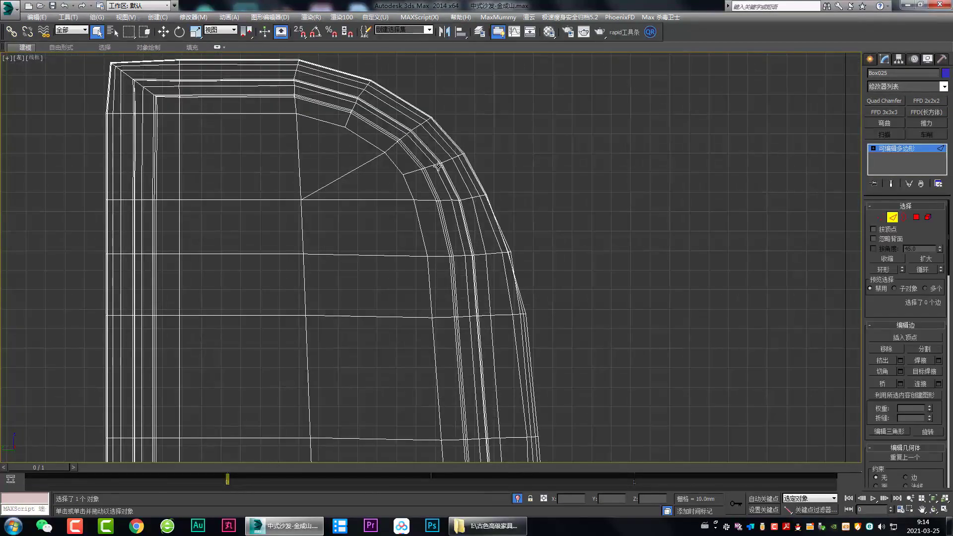
middle_click_drag(438, 165, 442, 195)
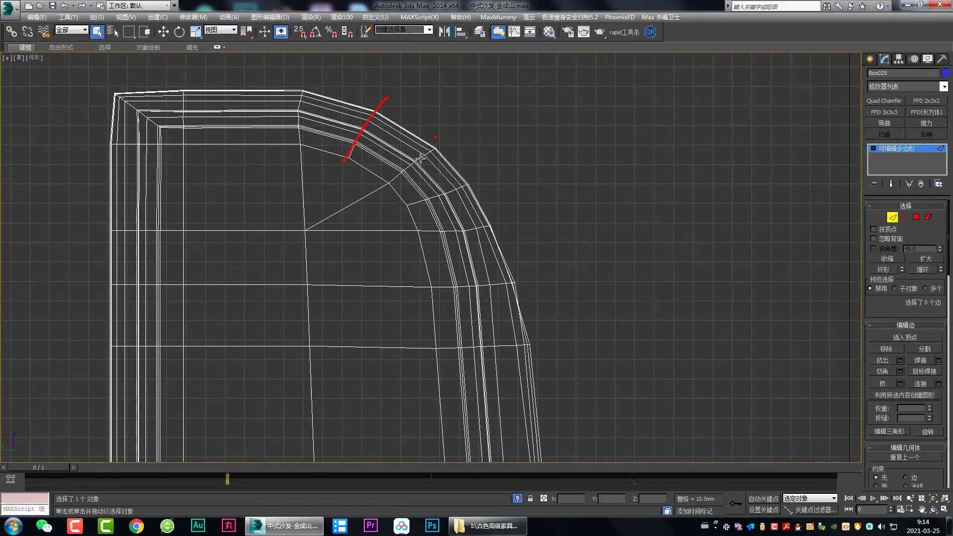
Mark the chamfered corner with annotation strokes, then clear them.
left_click_drag(420, 157, 394, 186)
key("e")
left_click_drag(433, 151, 431, 156)
left_click_drag(488, 166, 465, 191)
left_click_drag(438, 145, 468, 192)
mouse_move(302, 93)
left_mouse_down()
mouse_move(471, 183)
mouse_move(520, 343)
left_mouse_up()
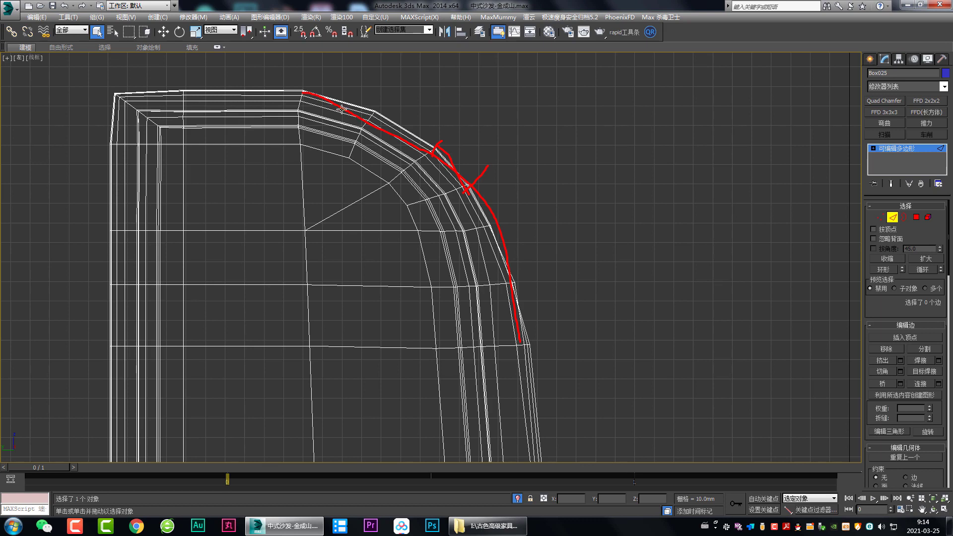
key("Escape")
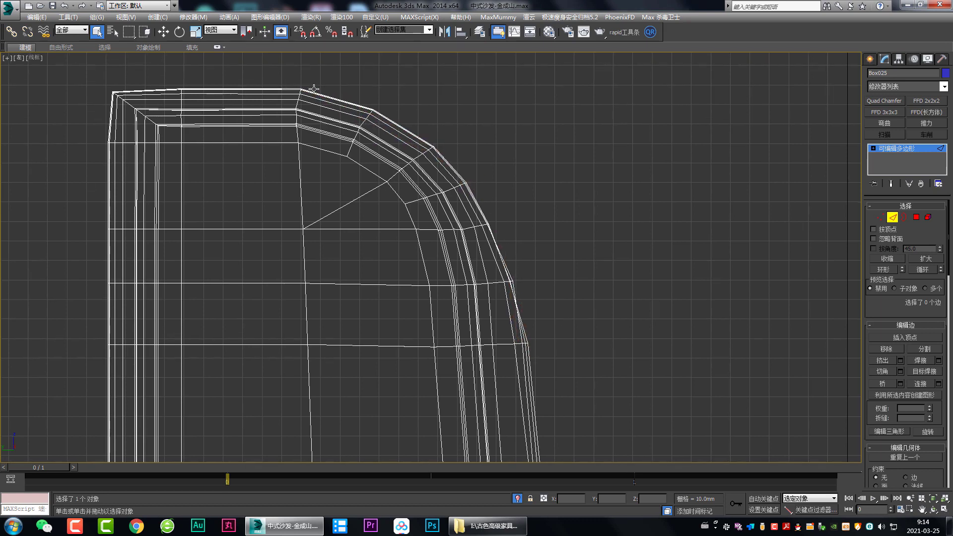
Trace the outer chamfer edge with annotations, clear them and leave edge editing.
mouse_move(314, 89)
left_mouse_down()
mouse_move(351, 98)
mouse_move(420, 143)
mouse_move(463, 187)
mouse_move(502, 262)
left_mouse_up()
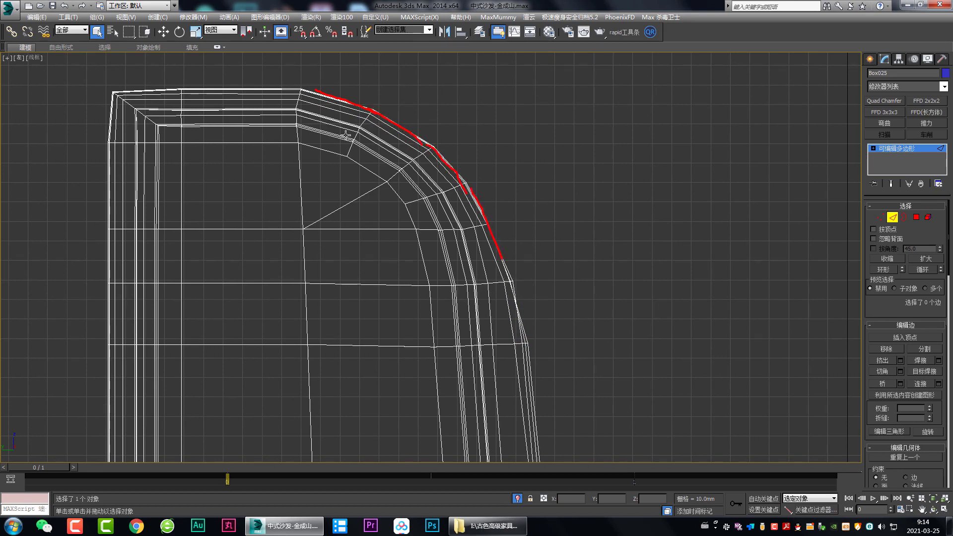
mouse_move(320, 86)
left_mouse_down()
mouse_move(425, 132)
mouse_move(531, 372)
left_mouse_up()
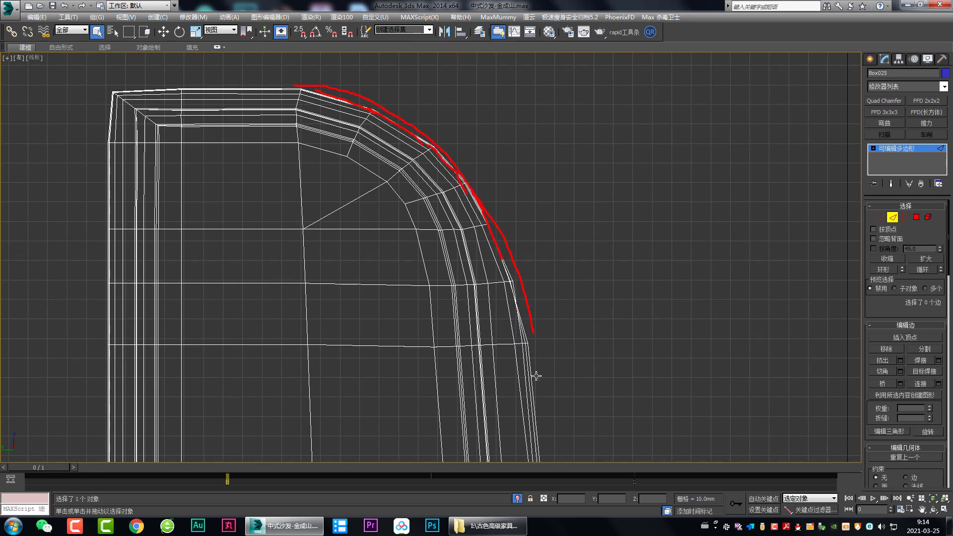
key("Escape")
left_click(910, 152)
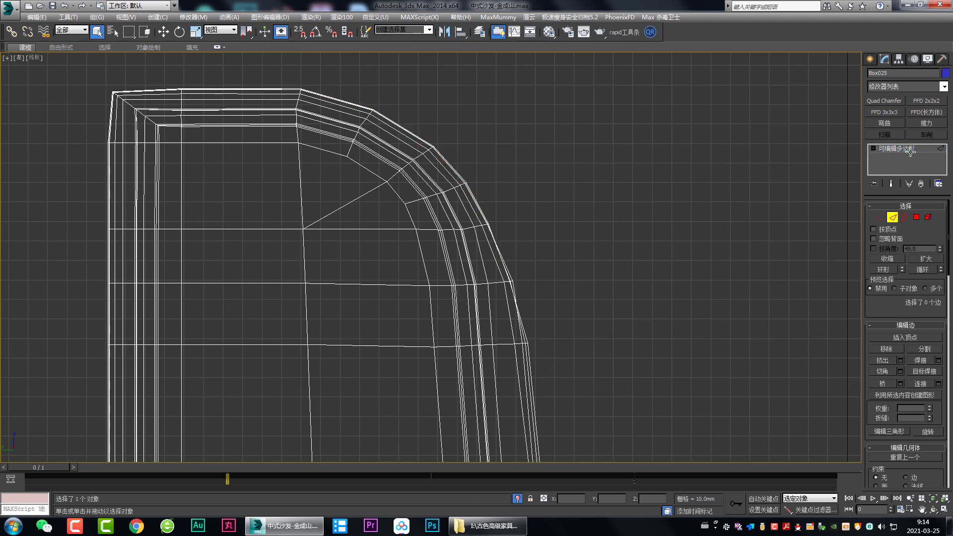
Start an Arc shape in Create > Shapes, with the grid toggled and snapping on.
left_click(869, 59)
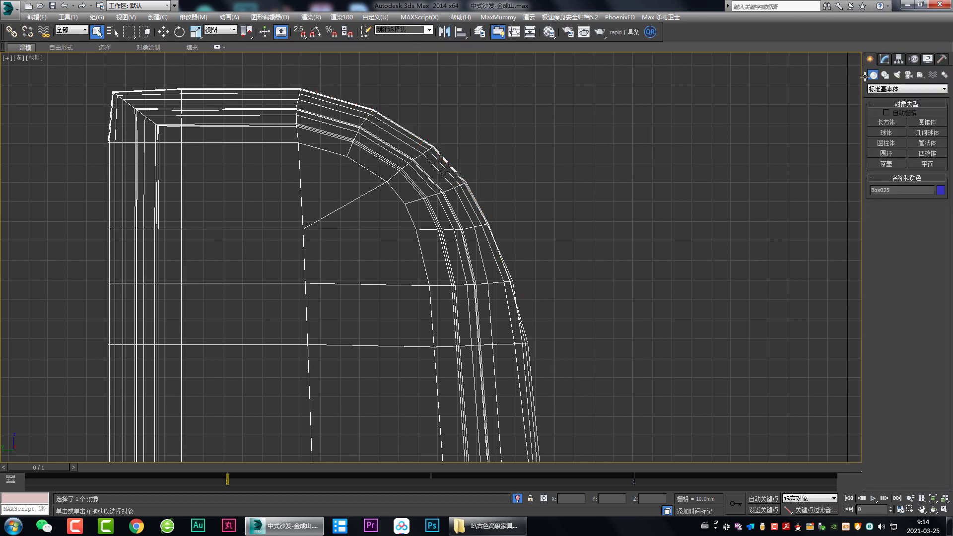
left_click(884, 75)
left_click(885, 155)
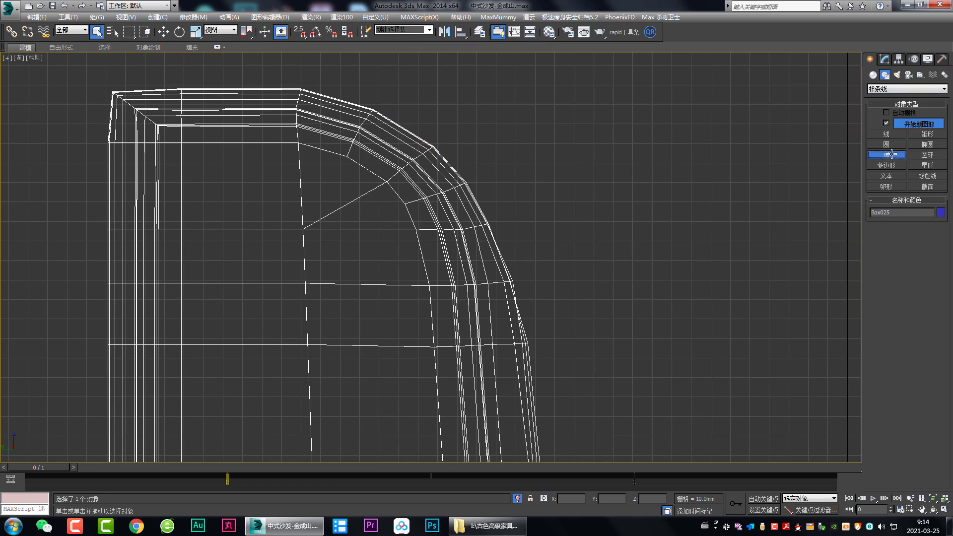
key("g")
middle_click_drag(609, 166, 622, 159)
key("s")
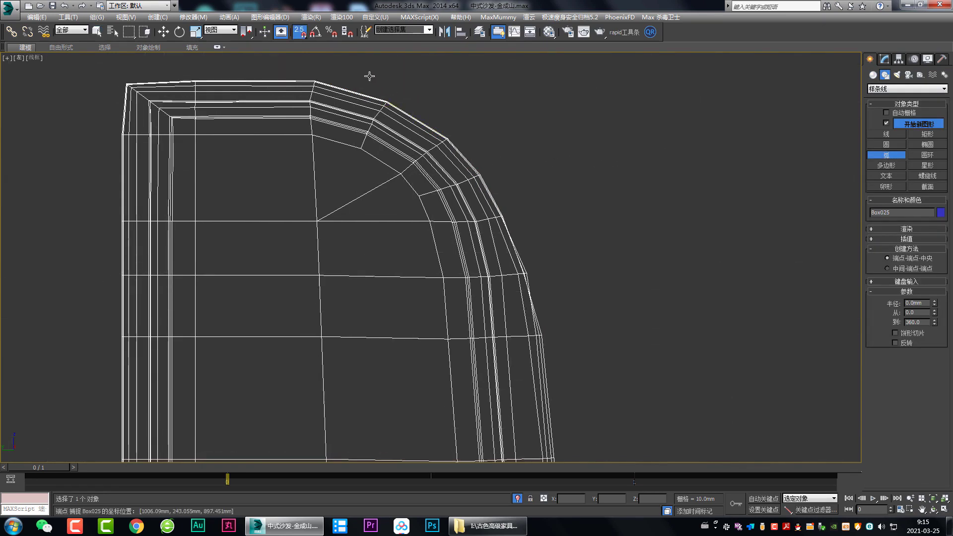
Draw Arc001 from the corner's top vertex to the side vertex, bulging along the rounded corner.
mouse_move(314, 80)
left_mouse_down()
mouse_move(511, 152)
mouse_move(542, 334)
left_mouse_up()
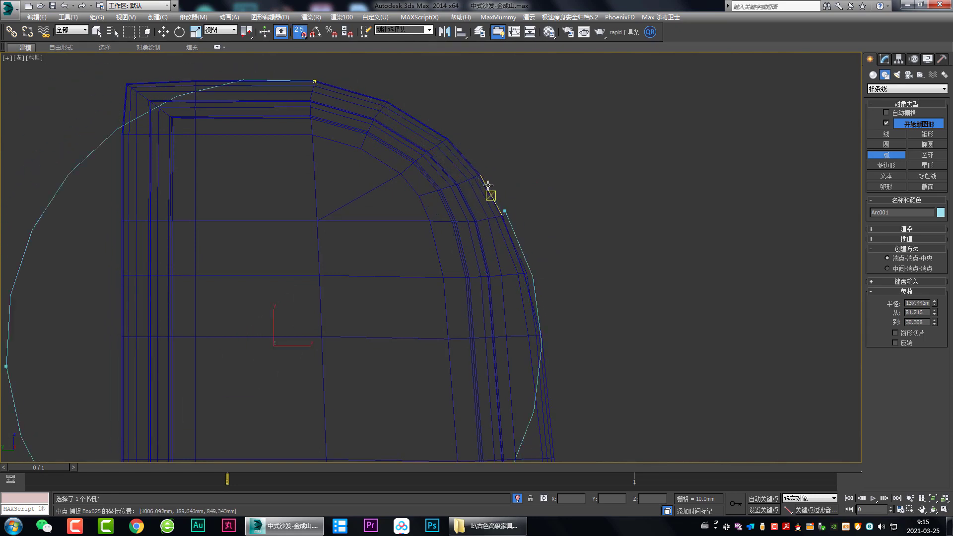
key("s")
key("s")
right_click(638, 202)
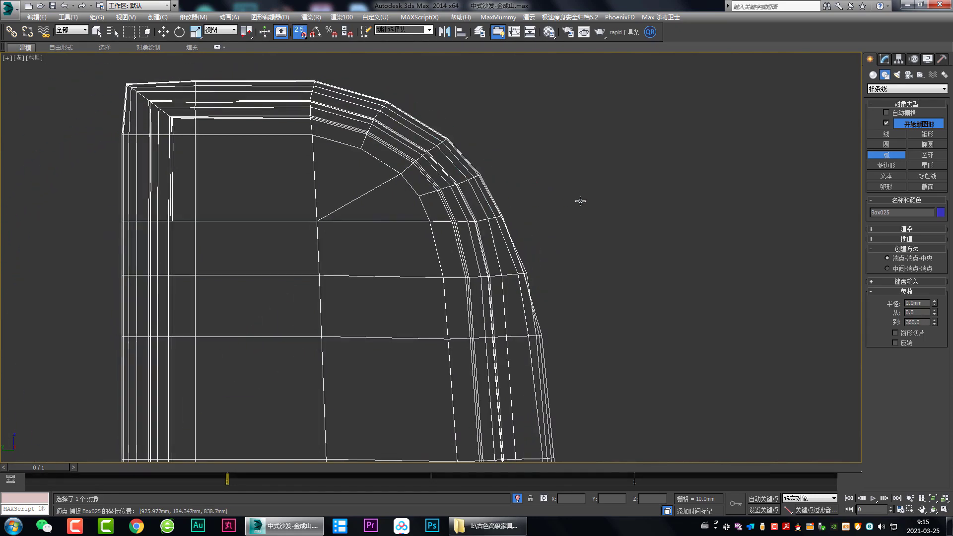
key("s")
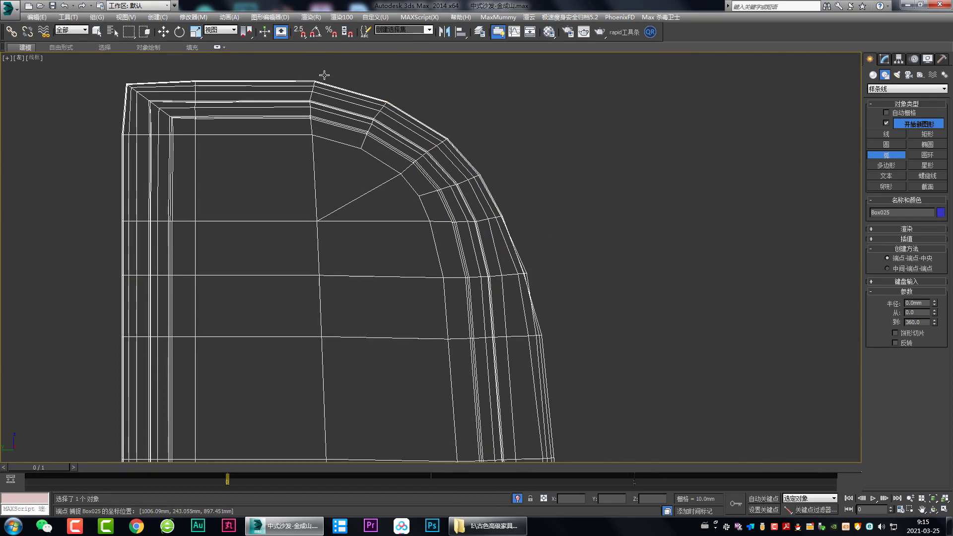
left_click_drag(314, 78, 541, 331)
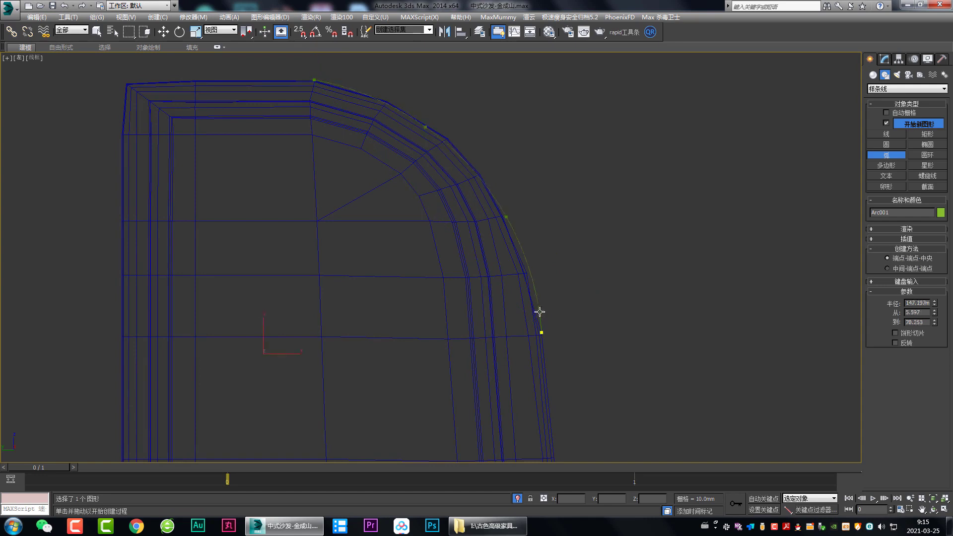
left_click(496, 210)
right_click(577, 201)
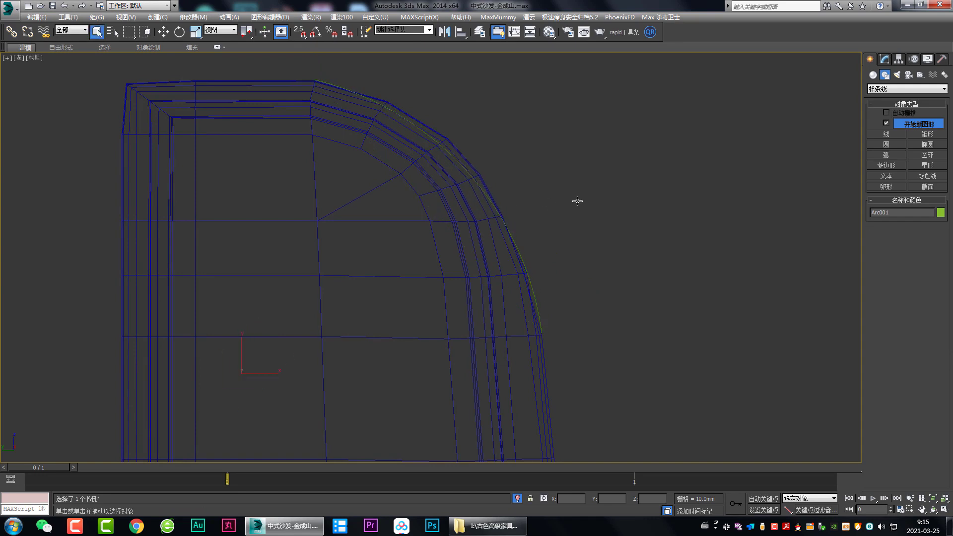
Centre the view on the new arc and trace it along the cushion corner.
middle_click_drag(406, 195, 532, 259)
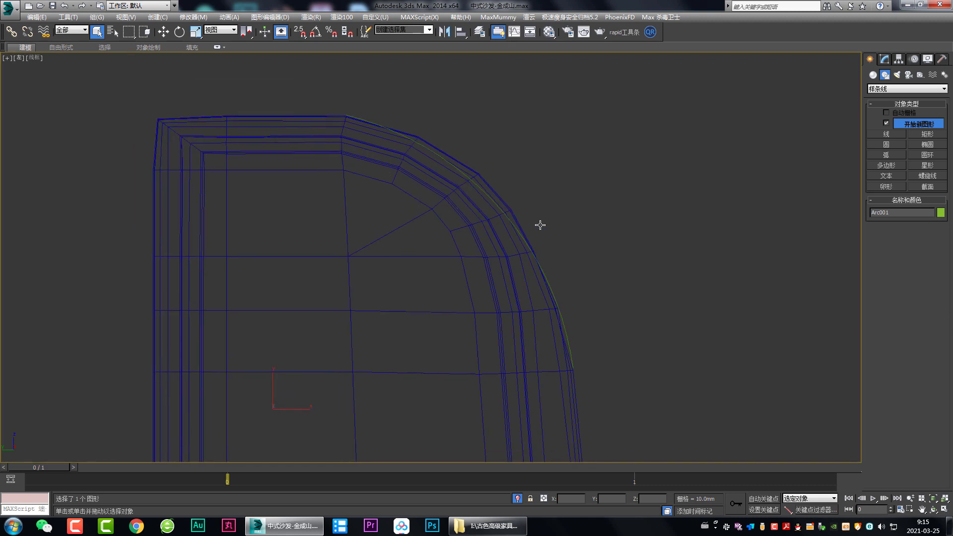
left_click_drag(406, 131, 478, 167)
left_click_drag(497, 209, 514, 217)
mouse_move(559, 300)
left_mouse_down()
mouse_move(526, 240)
mouse_move(468, 179)
mouse_move(368, 119)
left_mouse_up()
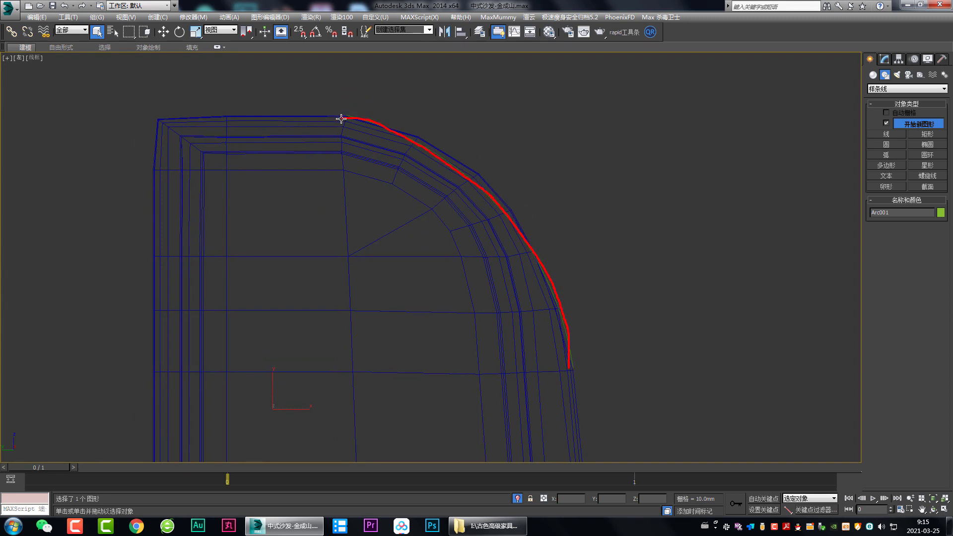
mouse_move(510, 313)
middle_mouse_down()
mouse_move(549, 225)
mouse_move(506, 186)
middle_mouse_up()
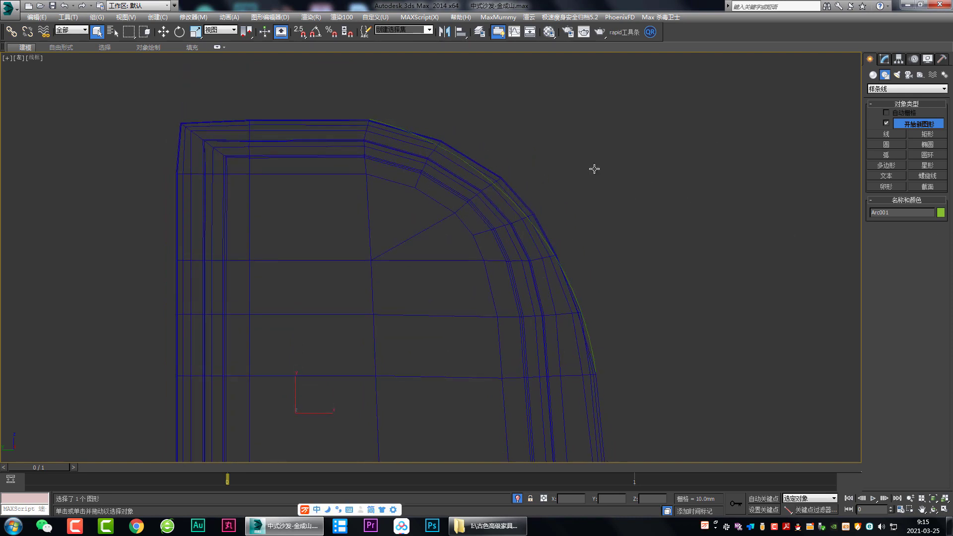
mouse_move(460, 220)
middle_mouse_down()
mouse_move(464, 184)
mouse_move(470, 238)
middle_mouse_up()
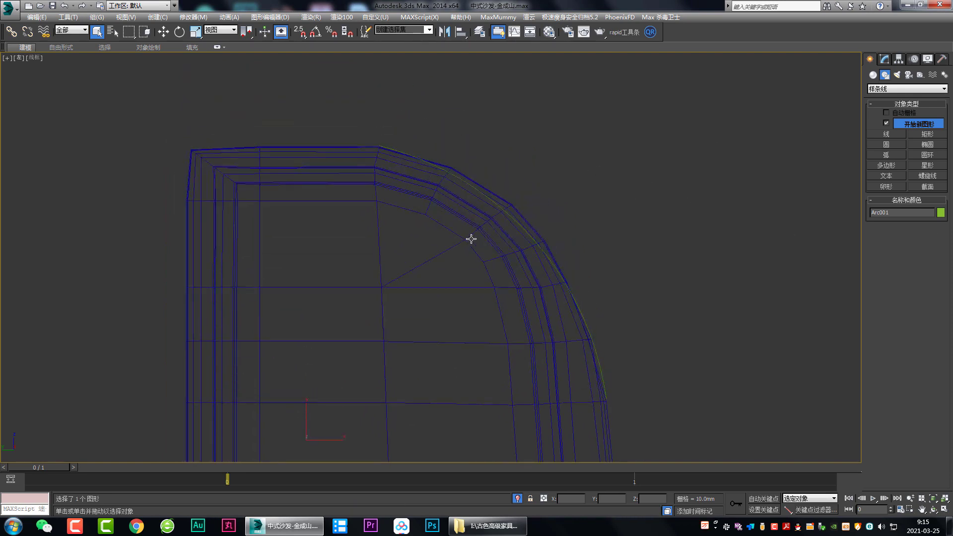
Reselect the backrest cushion and enter vertex editing with the Move tool.
left_click(476, 224)
scroll(466, 185, "up", 2)
scroll(415, 199, "up", 2)
key("1")
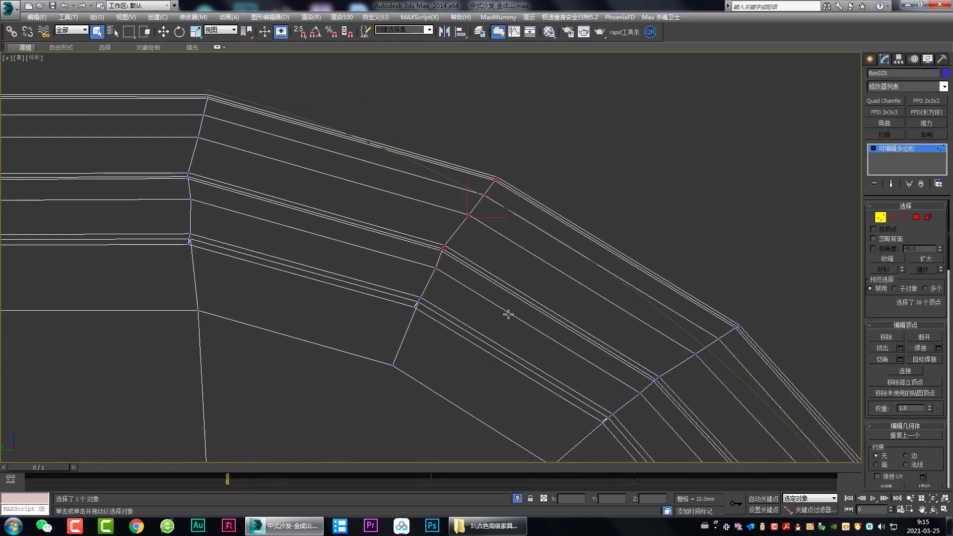
scroll(497, 197, "down", 2)
key("w")
Move and rotate the first vertex row so it follows the arc.
left_click_drag(475, 222, 465, 231)
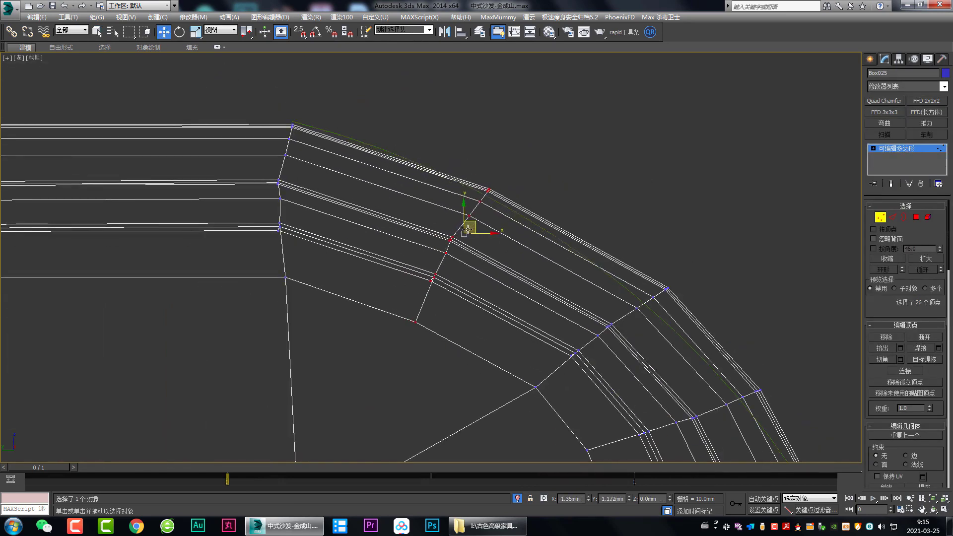
middle_click_drag(546, 301, 526, 234)
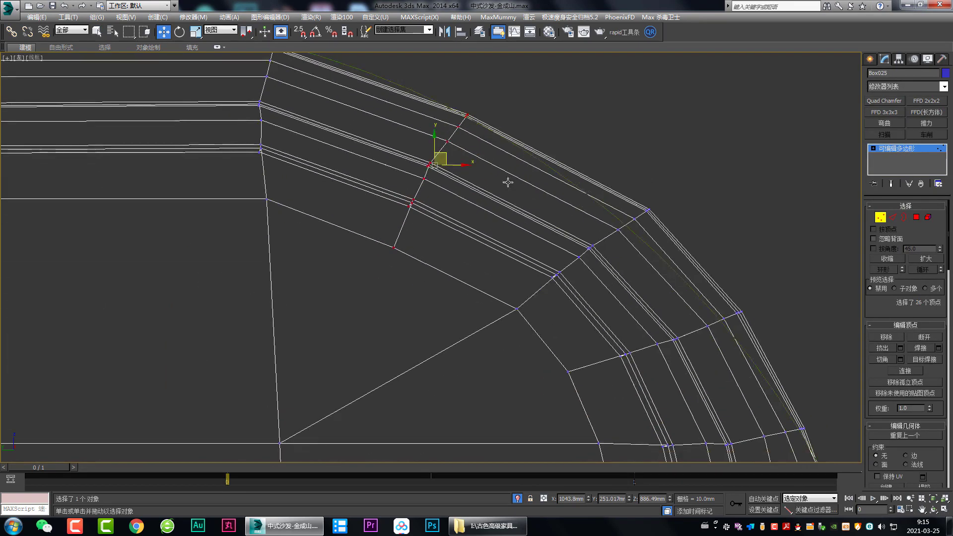
left_click_drag(446, 151, 550, 297)
key("e")
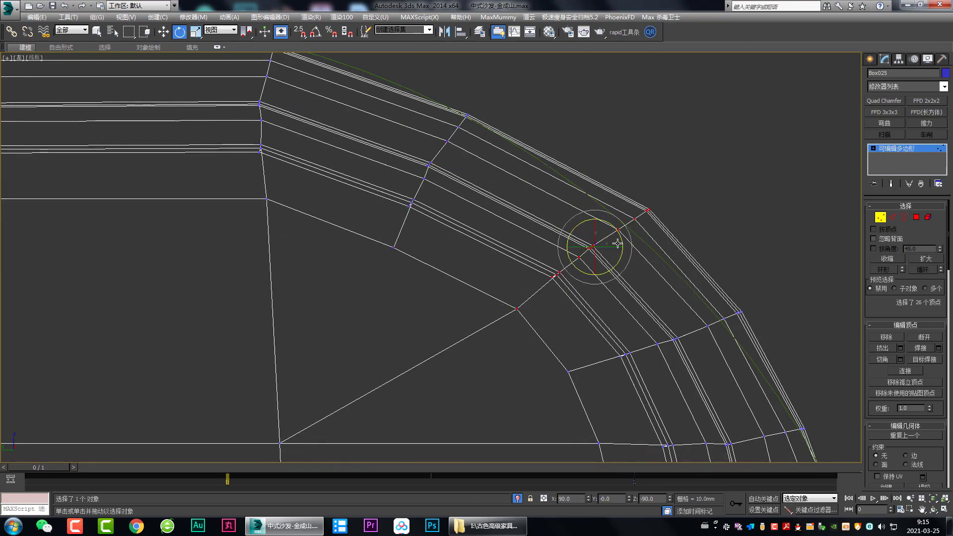
left_click_drag(619, 237, 538, 230)
key("w")
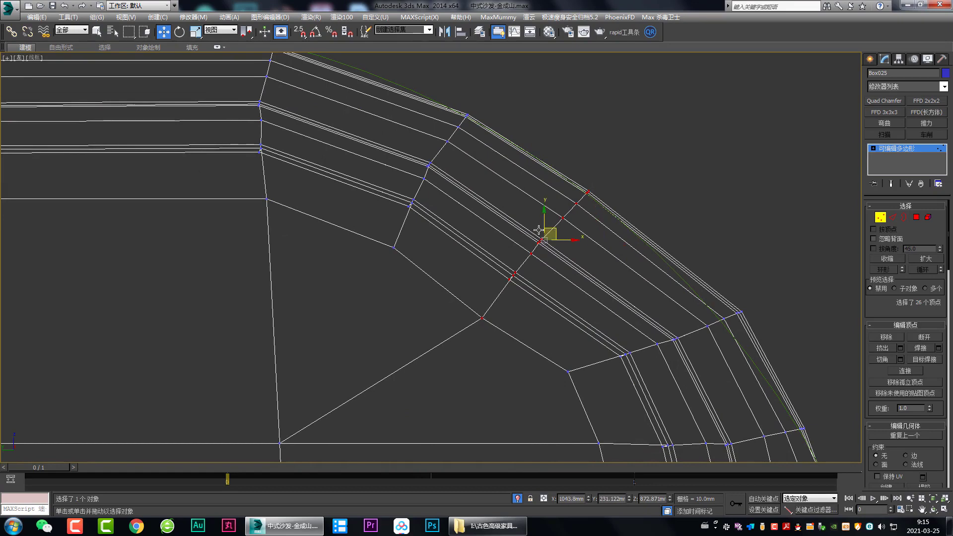
Select the next vertex row along the corner and move it toward the arc guide.
middle_click_drag(492, 190, 511, 236)
left_click_drag(346, 124, 504, 334)
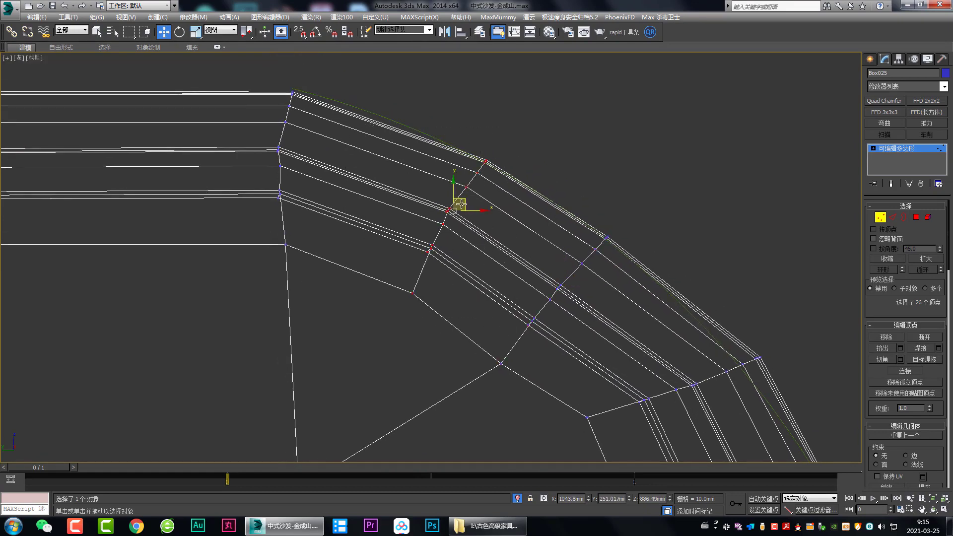
left_click_drag(464, 200, 437, 192)
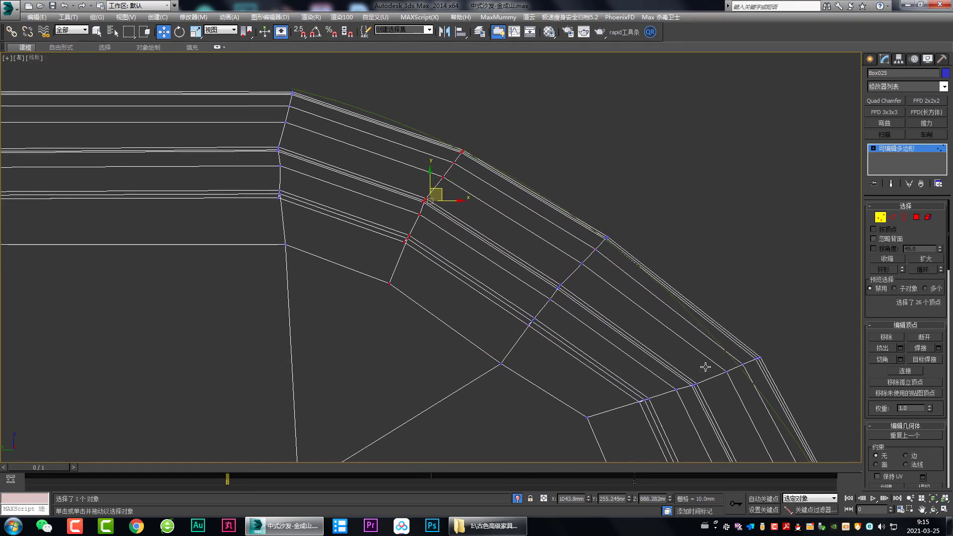
middle_click_drag(598, 333, 492, 178)
Select the vertex row across the curved corner and shift it onto the arc.
left_click_drag(626, 290, 702, 263)
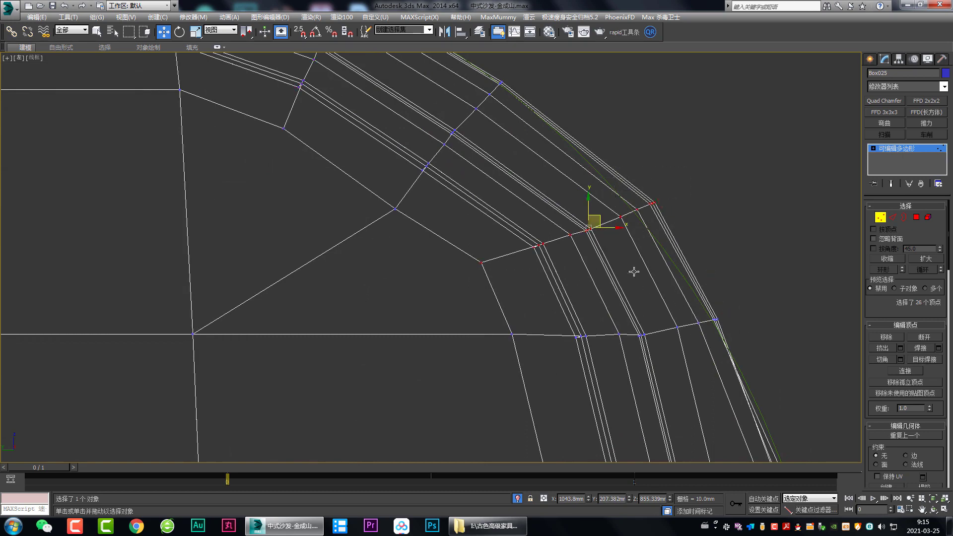
middle_click_drag(531, 176, 557, 275)
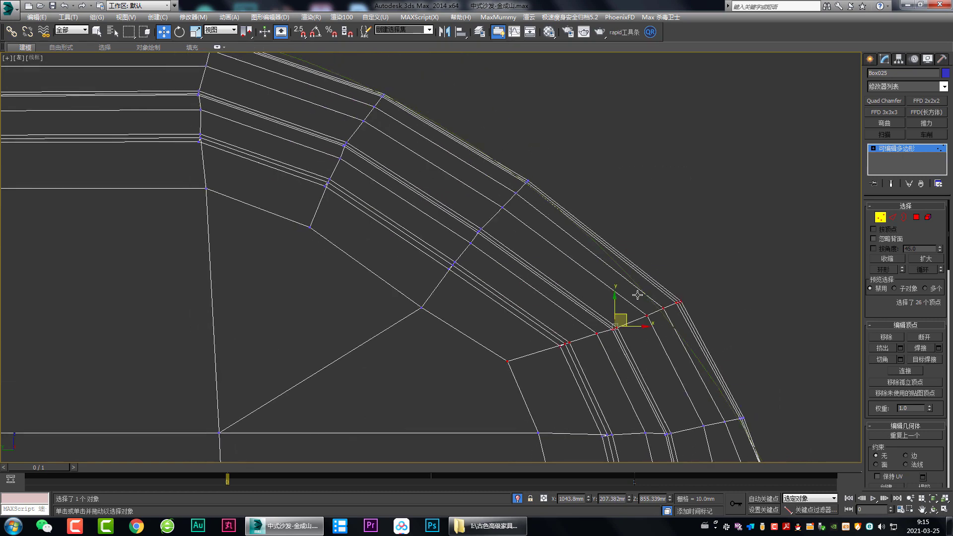
middle_click_drag(647, 334, 622, 264)
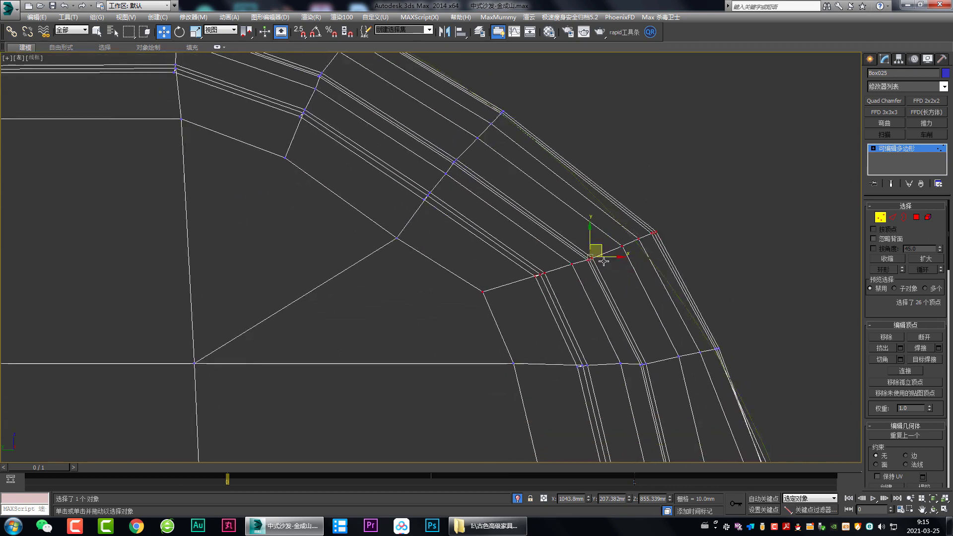
key("e")
key("w")
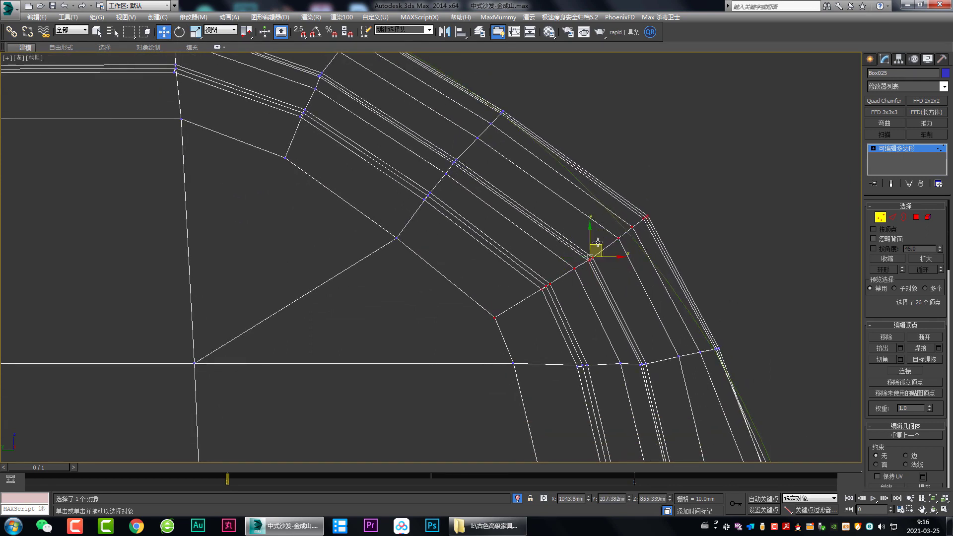
left_click_drag(596, 245, 582, 256)
middle_click_drag(611, 322, 573, 201)
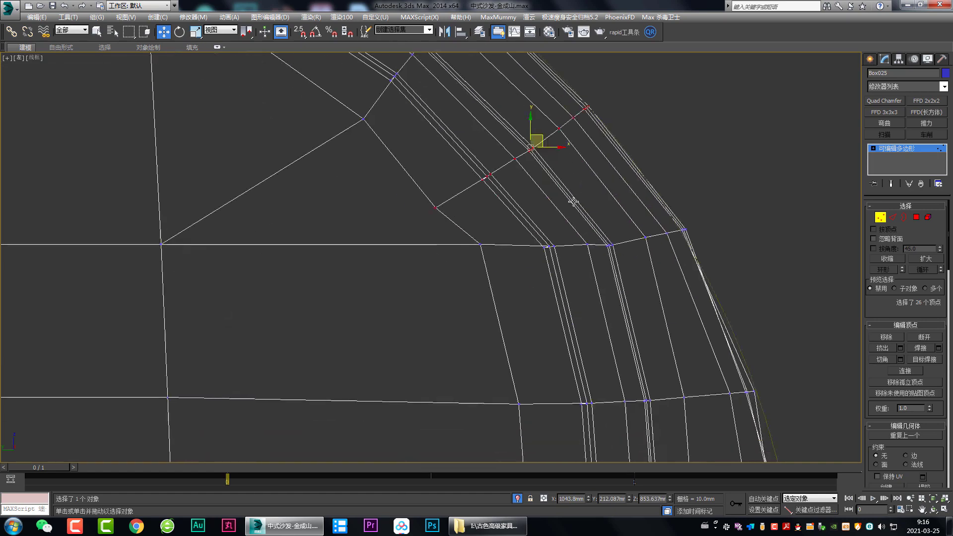
Pull the outer corner vertex onto the arc and select the next horizontal row.
left_click(436, 207)
left_click_drag(451, 195, 461, 188)
left_click_drag(561, 197, 560, 194, "ctrl")
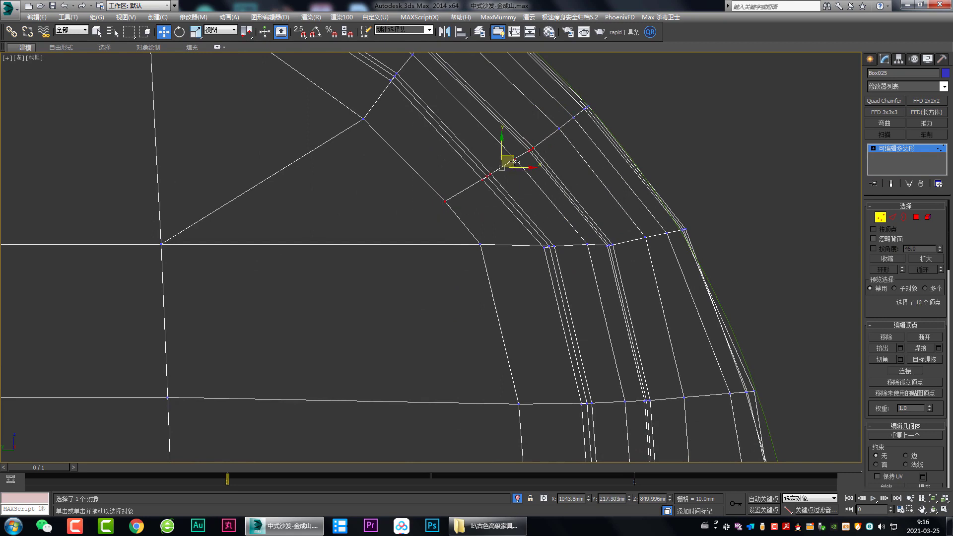
middle_click_drag(587, 268, 545, 197)
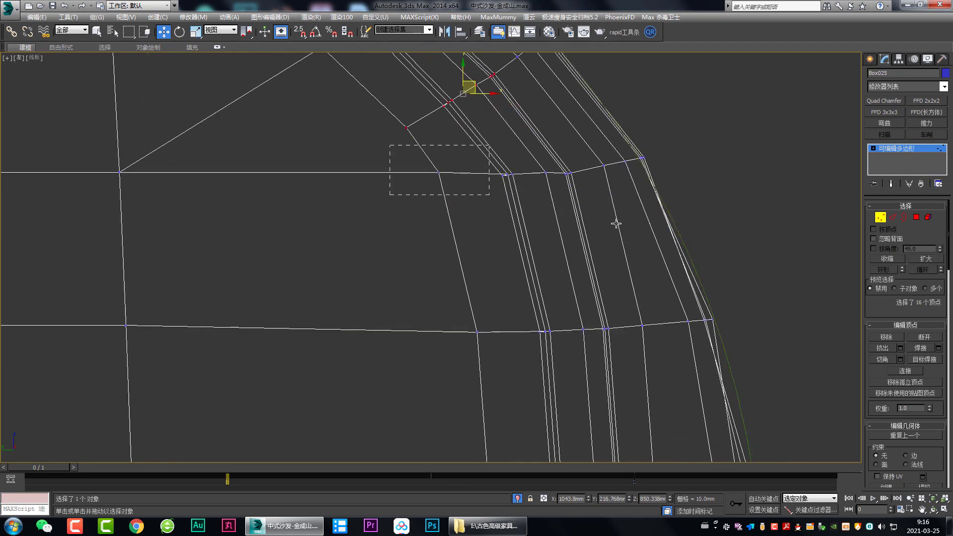
left_click_drag(616, 224, 642, 213)
middle_click_drag(642, 212, 610, 248)
Tilt and nudge the horizontal vertex row to match the arc.
key("e")
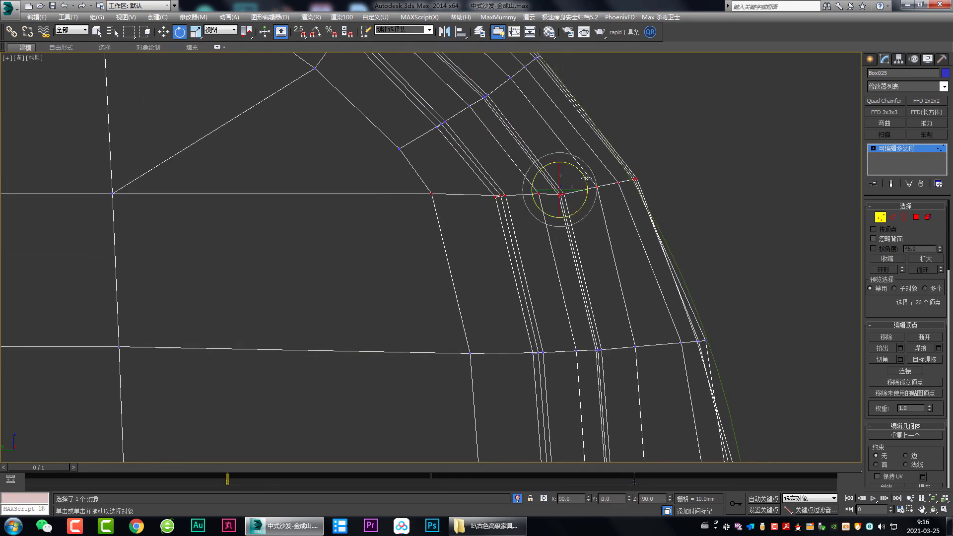
mouse_move(586, 179)
left_mouse_down()
mouse_move(583, 160)
mouse_move(570, 191)
left_mouse_up()
key("w")
scroll(457, 310, "down", 2)
middle_click_drag(457, 310, 474, 212)
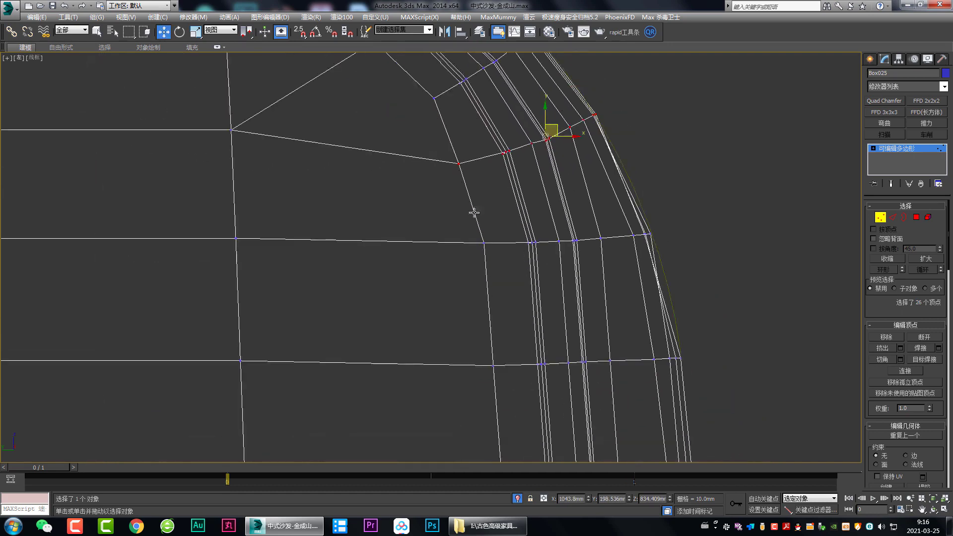
Shift the row-end, lower corner and middle-column vertices into line with the arc.
left_click_drag(387, 213, 707, 279)
scroll(651, 238, "up", 2)
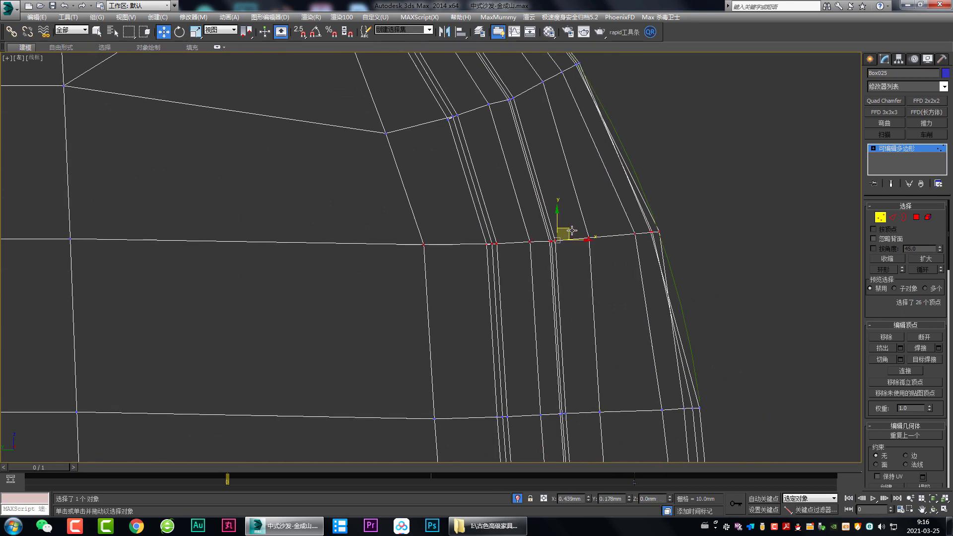
scroll(665, 237, "up", 2)
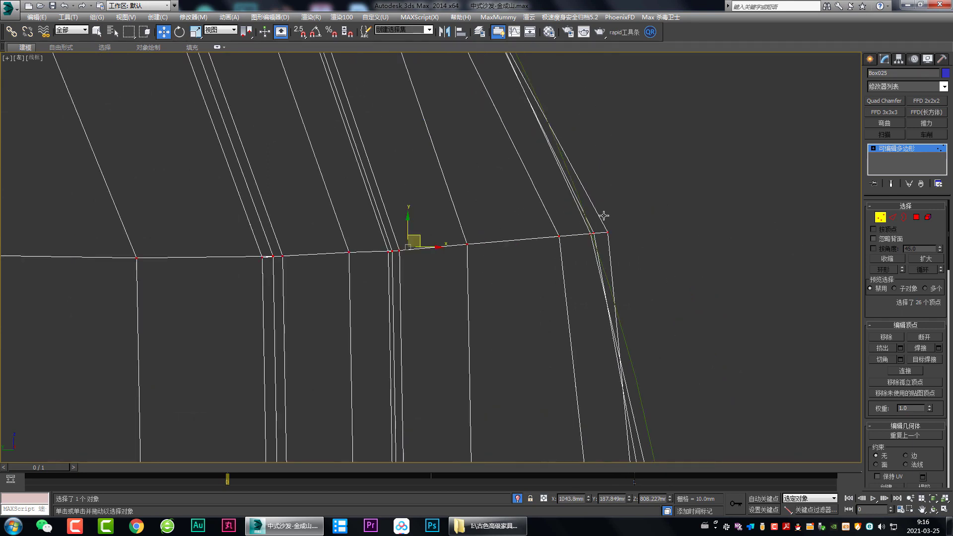
mouse_move(603, 216)
left_mouse_down()
mouse_move(625, 241)
mouse_move(603, 224)
left_mouse_up()
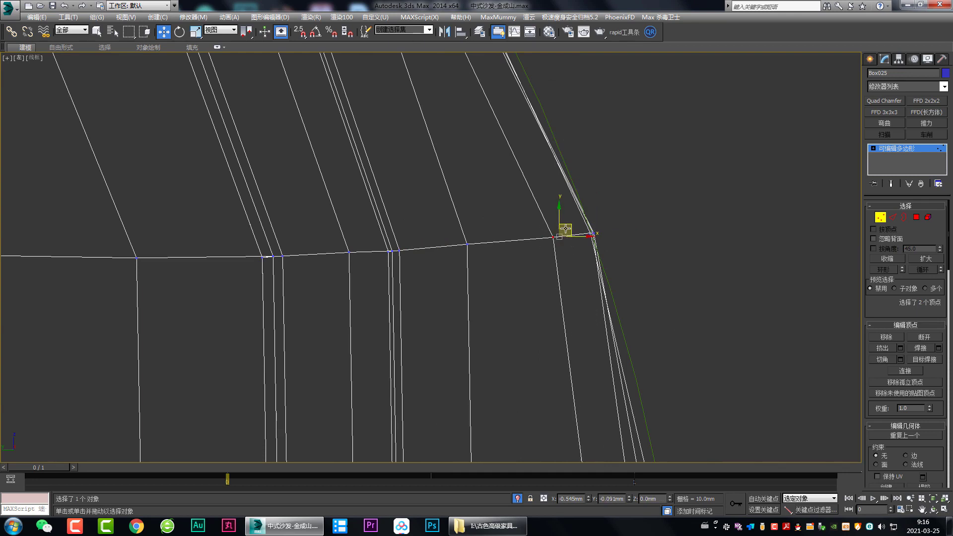
scroll(549, 229, "down", 3)
middle_click_drag(576, 339, 555, 256)
mouse_move(555, 256)
left_mouse_down()
mouse_move(638, 313)
mouse_move(626, 306)
left_mouse_up()
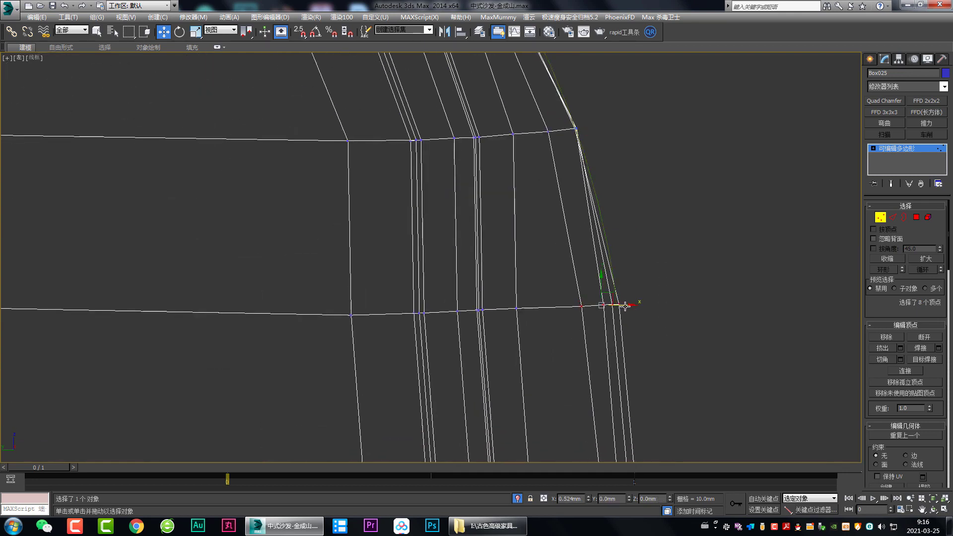
left_click_drag(532, 339, 295, 281)
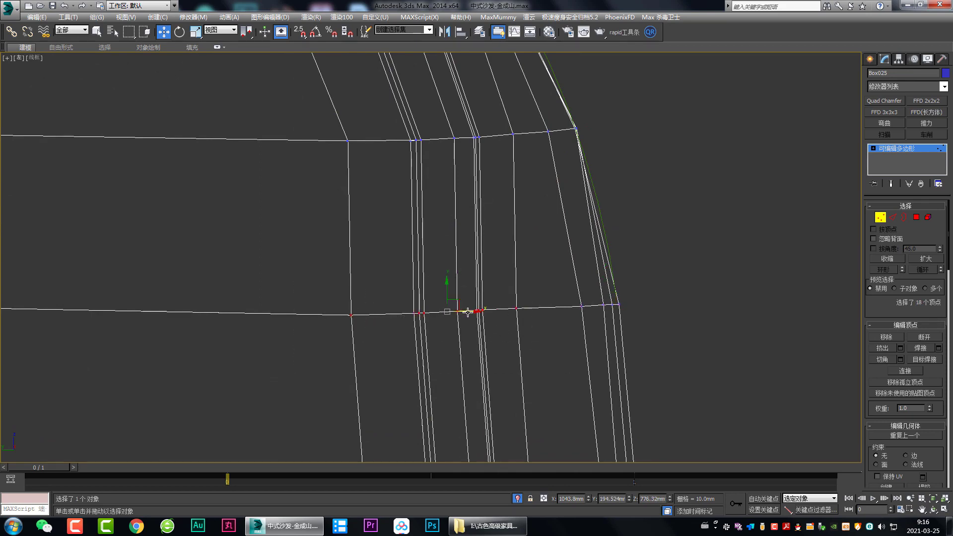
left_click_drag(467, 312, 475, 313)
Frame the whole rounded corner and select the top corner vertex column.
scroll(496, 328, "down", 3)
middle_click_drag(363, 186, 435, 189)
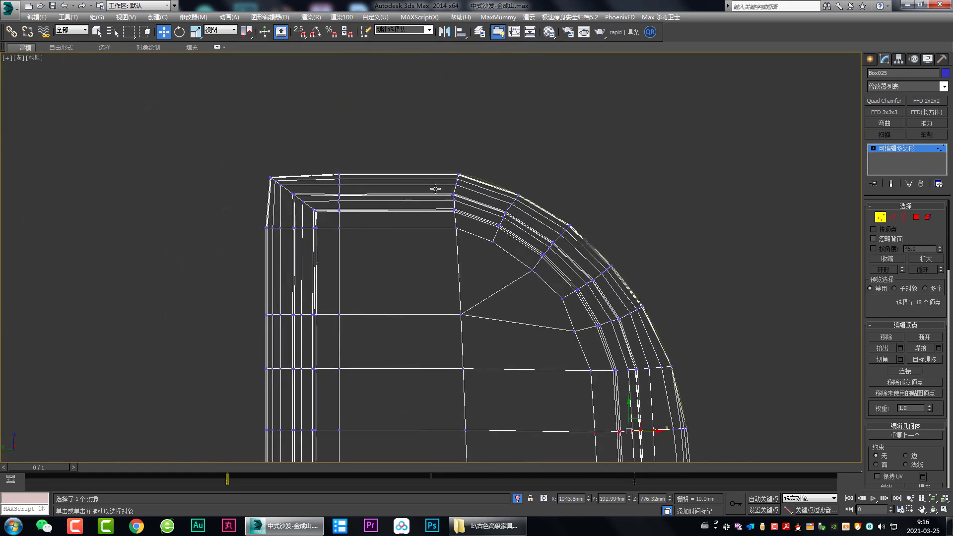
scroll(435, 189, "up", 1)
left_click_drag(446, 162, 487, 251)
scroll(482, 187, "up", 3)
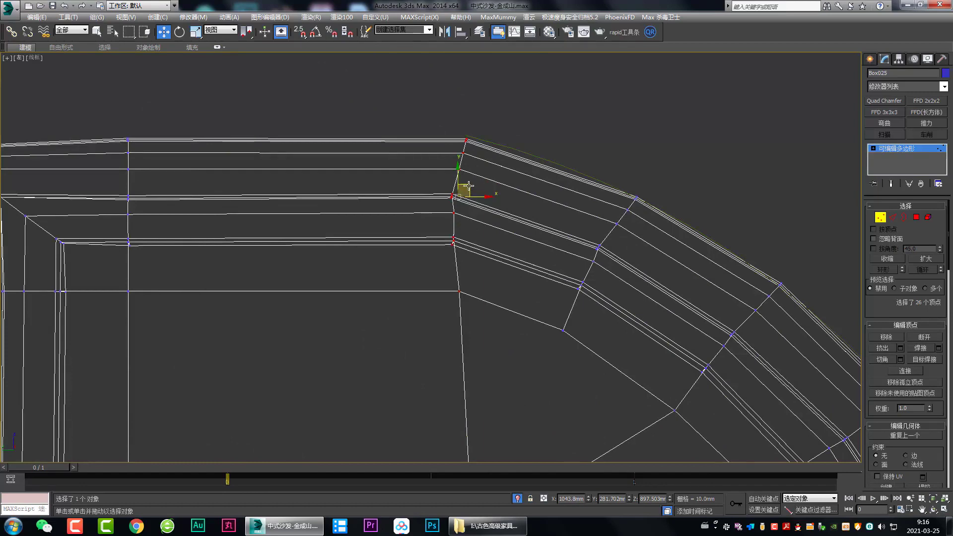
scroll(480, 208, "down", 2)
In edge mode, add a new vertical edge loop through the corner ring.
scroll(479, 210, "down", 2)
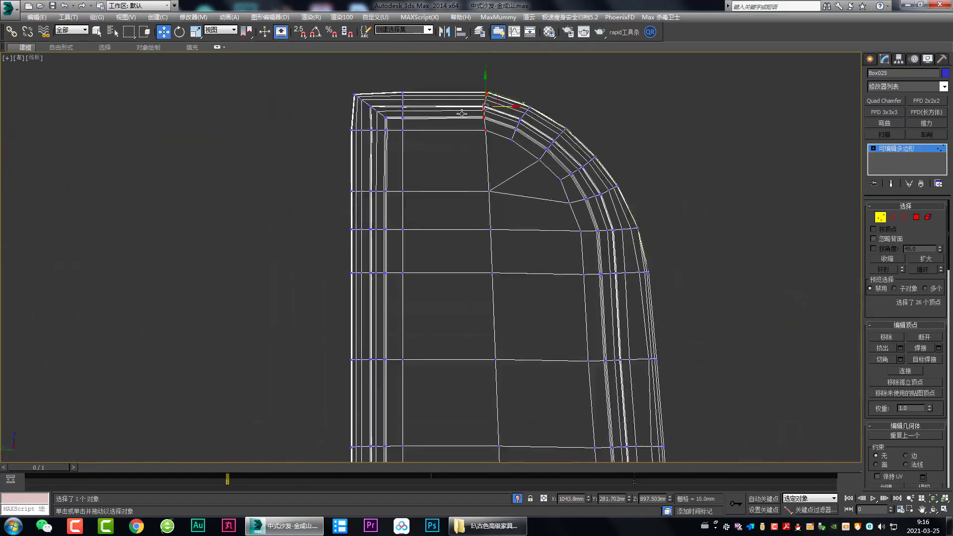
key("2")
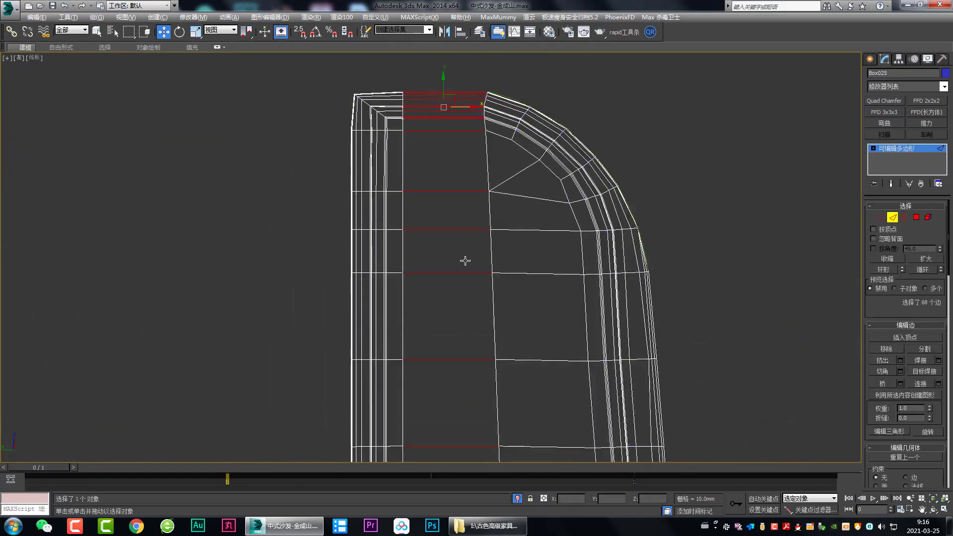
key("ctrl+shift+e")
middle_click_drag(483, 296, 495, 230)
scroll(501, 268, "down", 2)
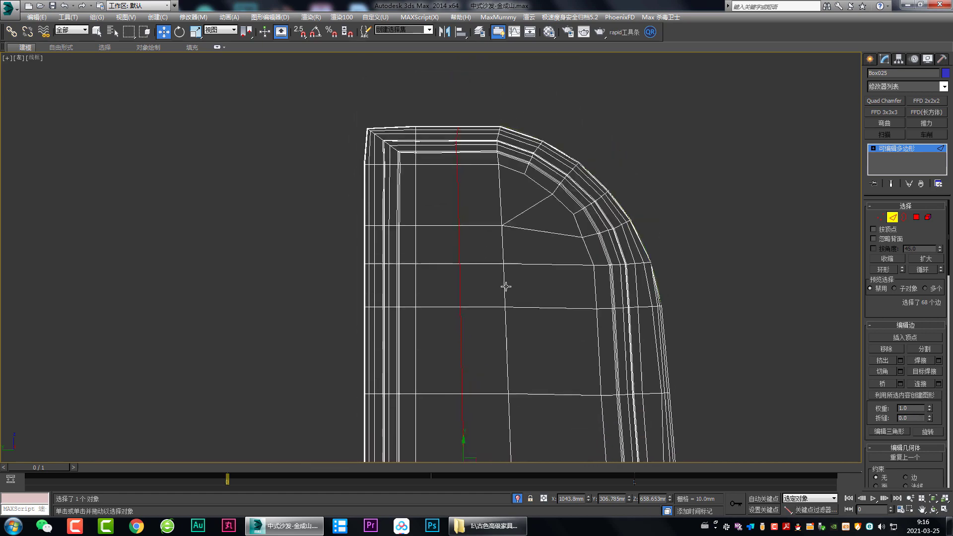
scroll(496, 184, "up", 3)
Select the corner edge column and nudge it onto the arc.
left_click(517, 169)
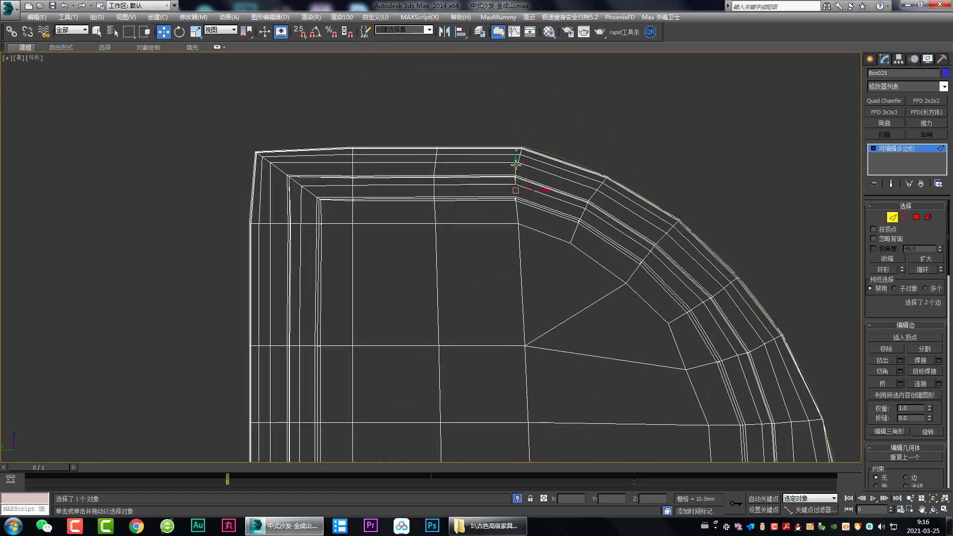
key("1")
left_click_drag(494, 127, 536, 262)
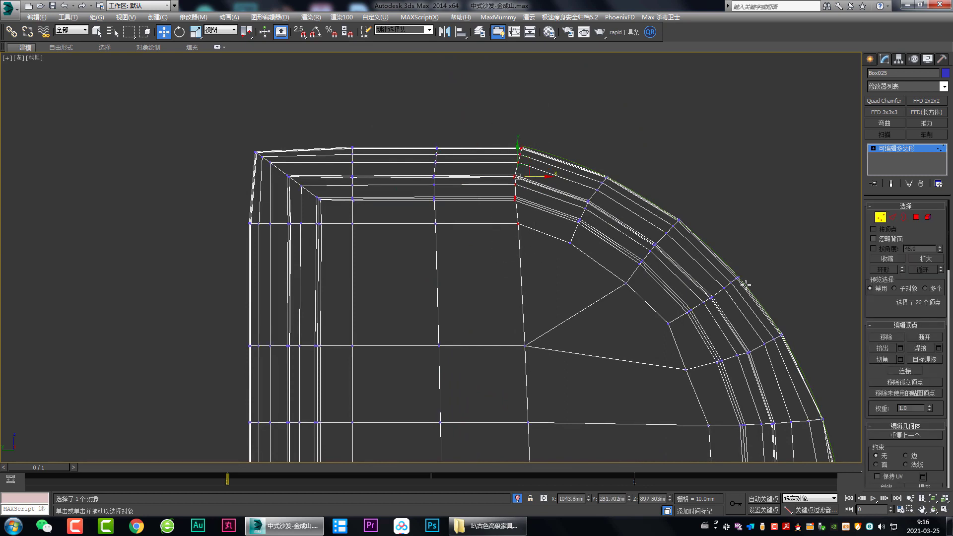
key("alt")
left_click(893, 217, "ctrl")
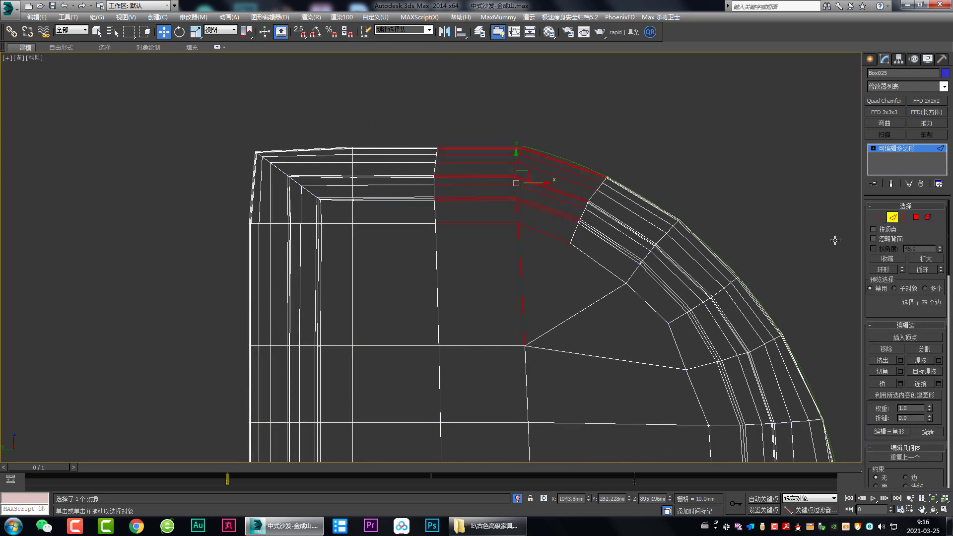
left_click(893, 258)
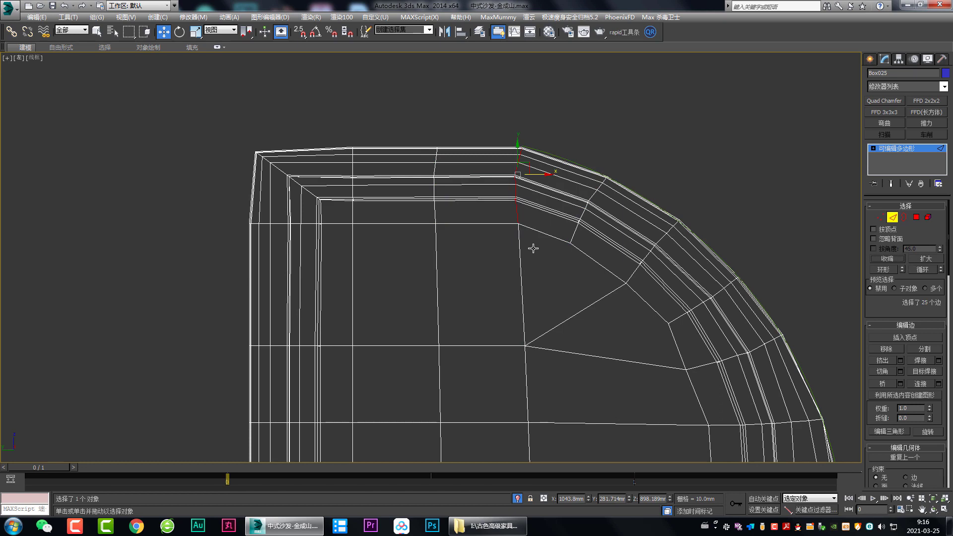
key("ctrl+z")
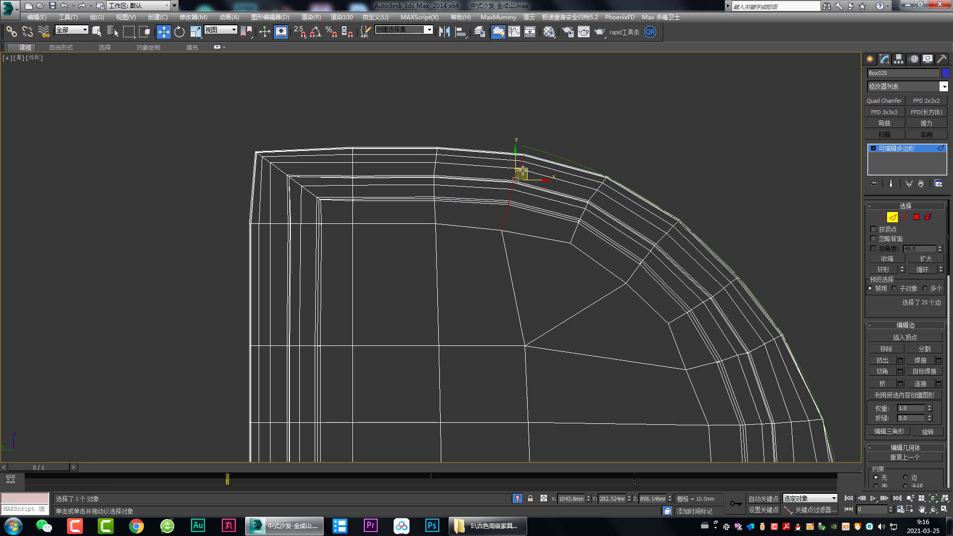
left_click_drag(523, 171, 520, 169)
Nudge the next radial edge loop toward the arc, then select the top vertex rows.
double_click(588, 196)
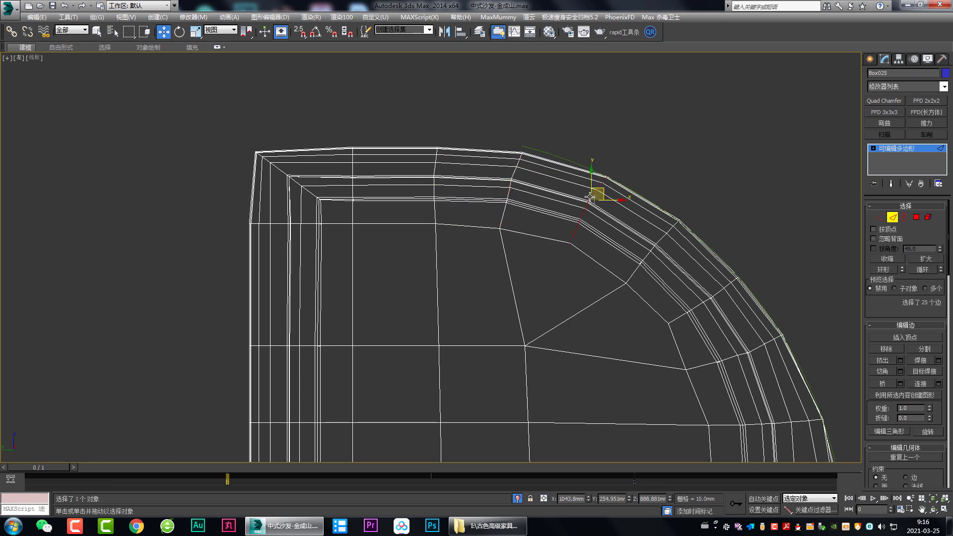
left_click_drag(582, 199, 580, 202)
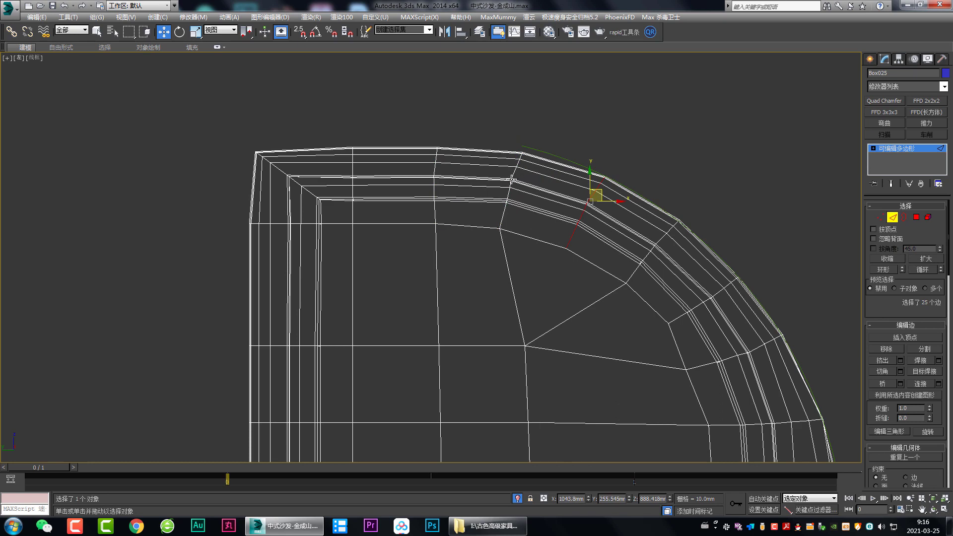
double_click(514, 172)
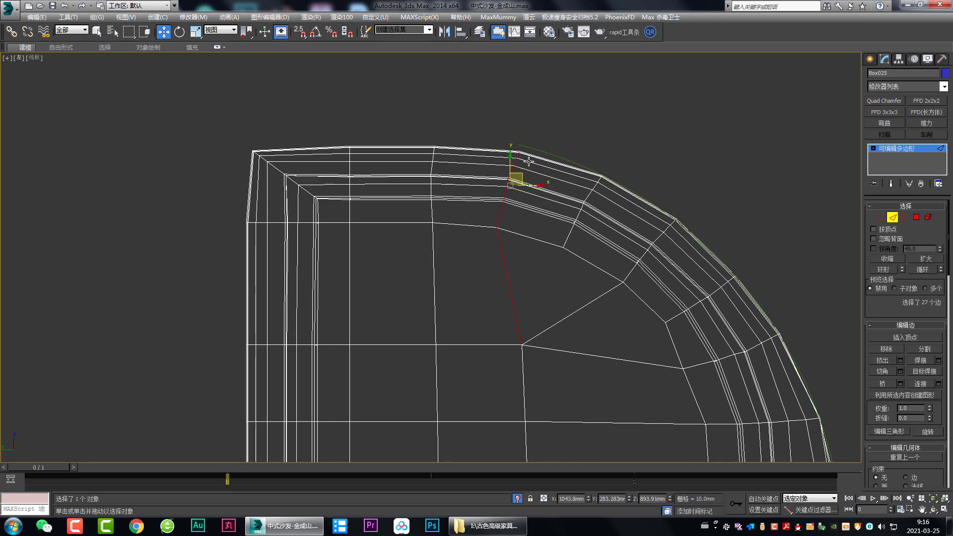
middle_click_drag(606, 246, 574, 203)
key("1")
left_click_drag(365, 85, 459, 193)
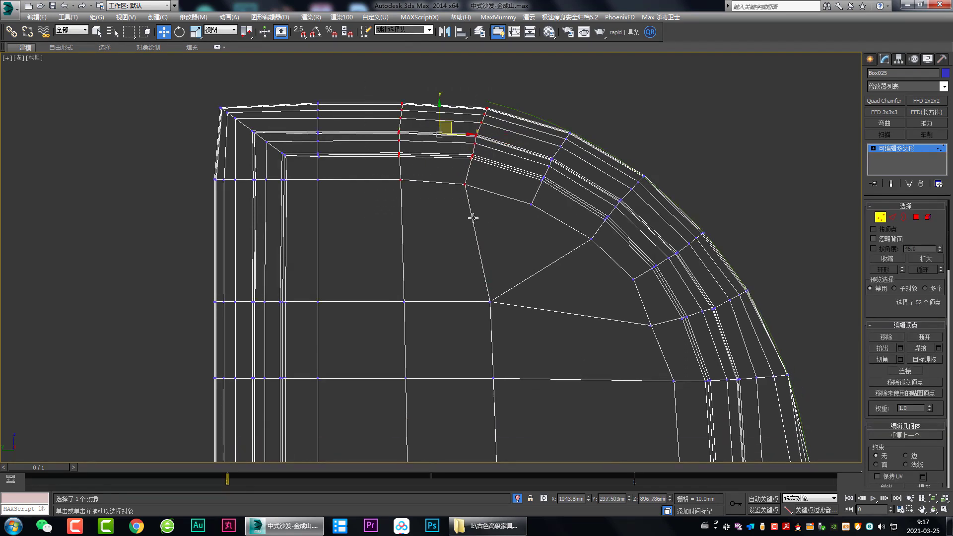
Add more top-row vertices and raise the rows slightly toward the arc.
left_click_drag(302, 80, 302, 81, "ctrl")
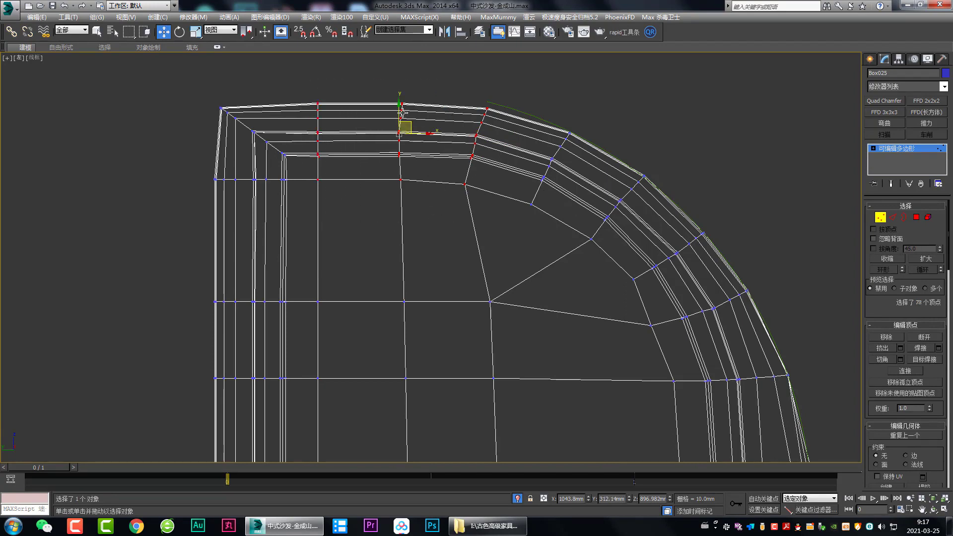
left_click_drag(399, 106, 420, 200)
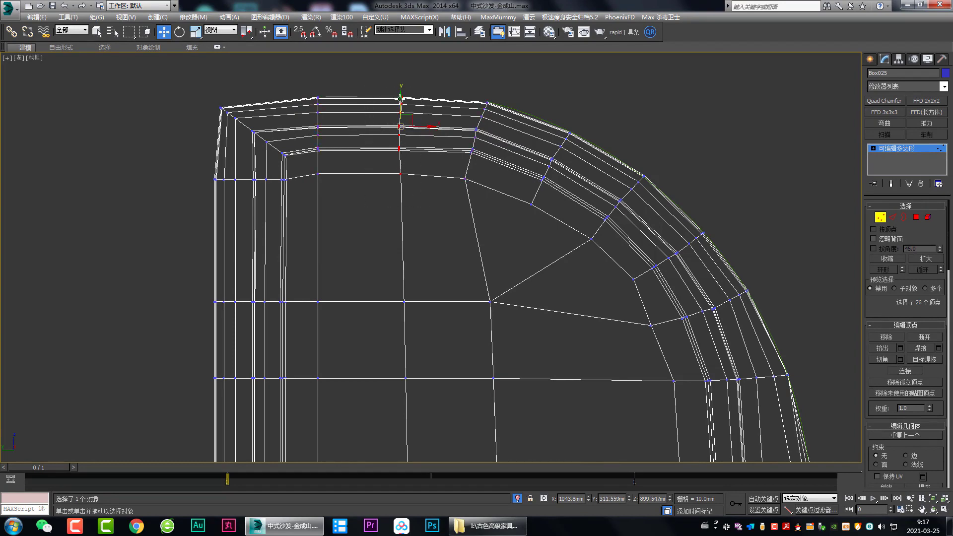
scroll(542, 202, "down", 2)
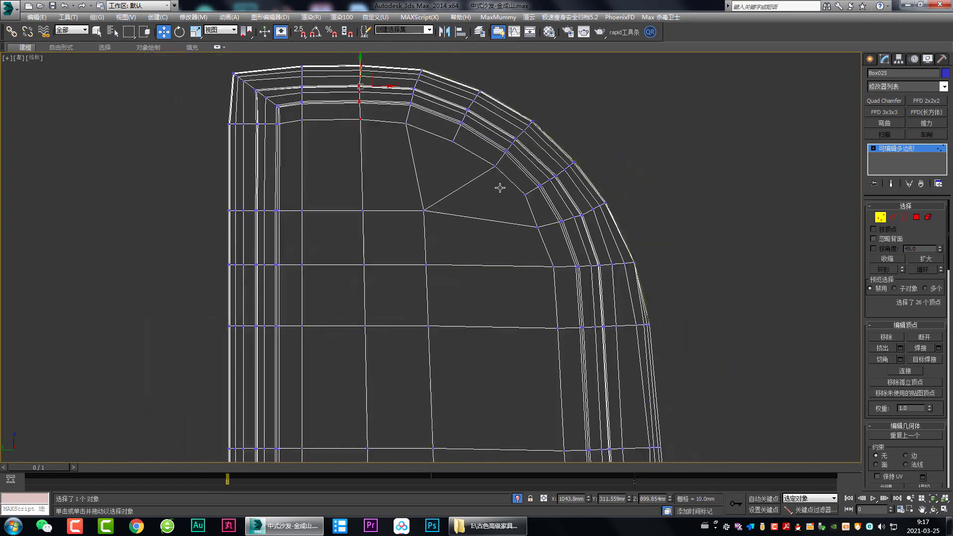
Nudge the radial edge loops across the corner into line with the arc.
key("2")
double_click(531, 200)
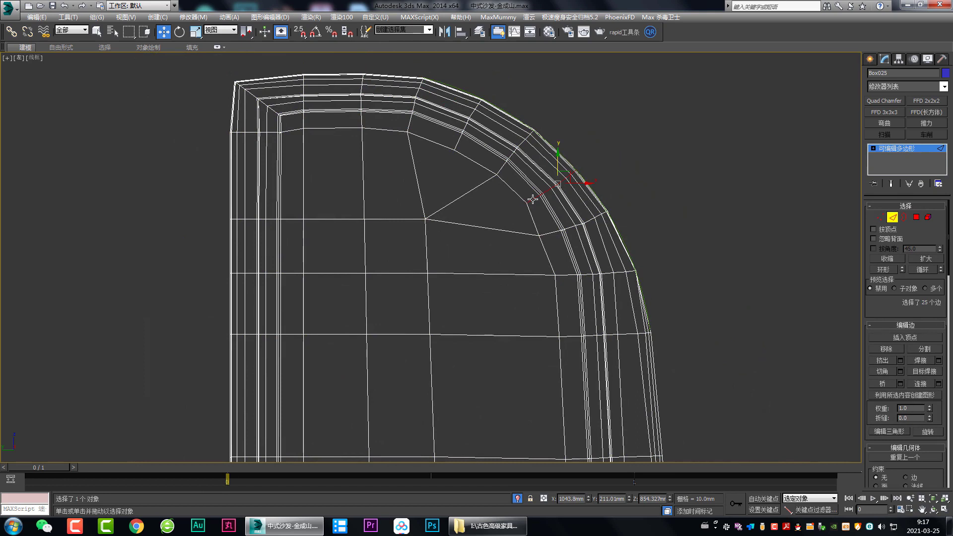
double_click(504, 165)
left_click_drag(503, 165, 482, 141)
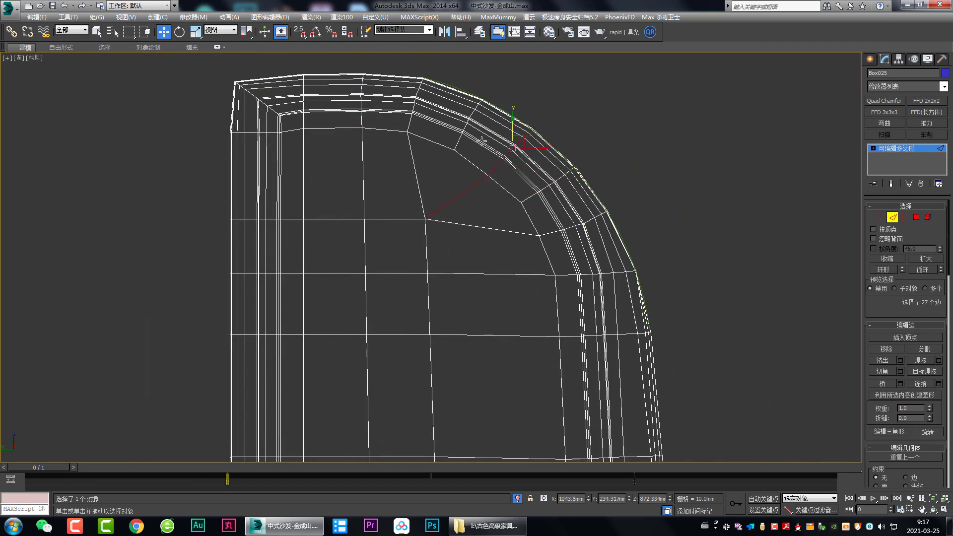
double_click(457, 141)
middle_click_drag(565, 227, 561, 220)
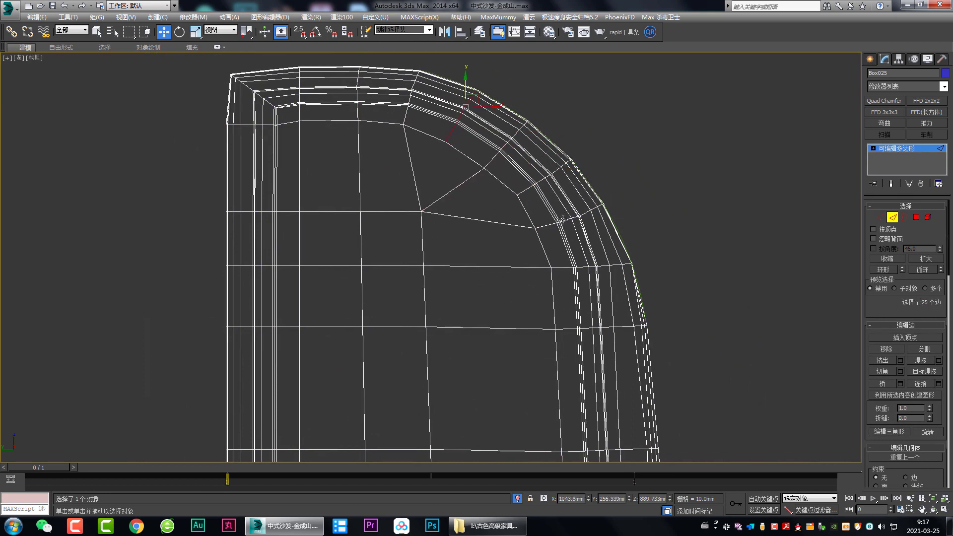
double_click(544, 226)
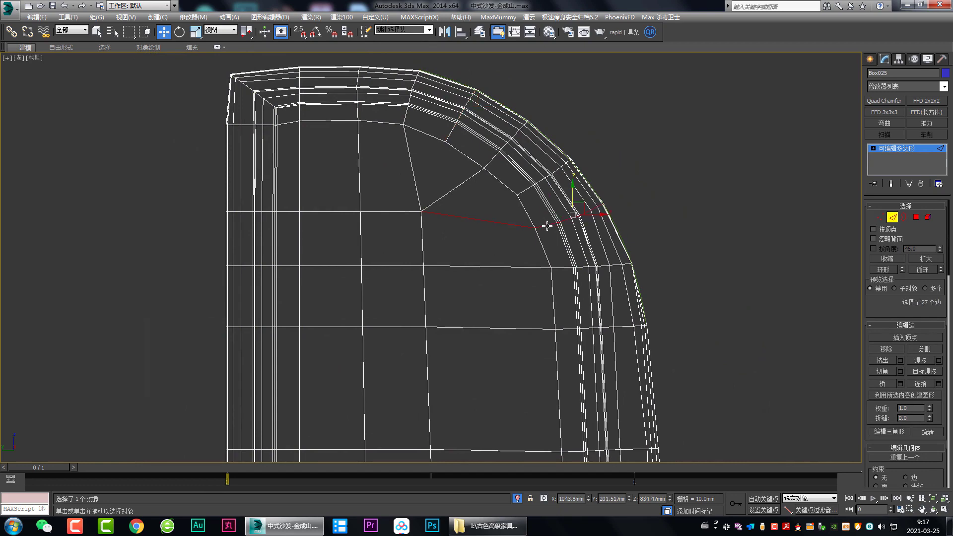
scroll(628, 290, "up", 1)
scroll(608, 278, "up", 4)
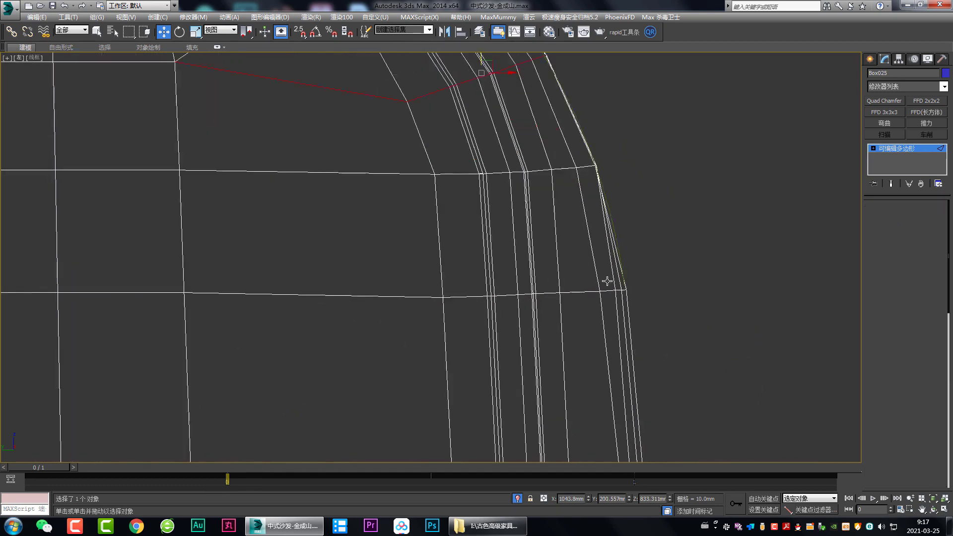
Line up the outer corner vertices with the arc guide on X.
key("1")
mouse_move(610, 286)
left_mouse_down()
mouse_move(620, 295)
mouse_move(625, 282)
mouse_move(624, 313)
mouse_move(636, 282)
left_mouse_up()
scroll(620, 295, "up", 2)
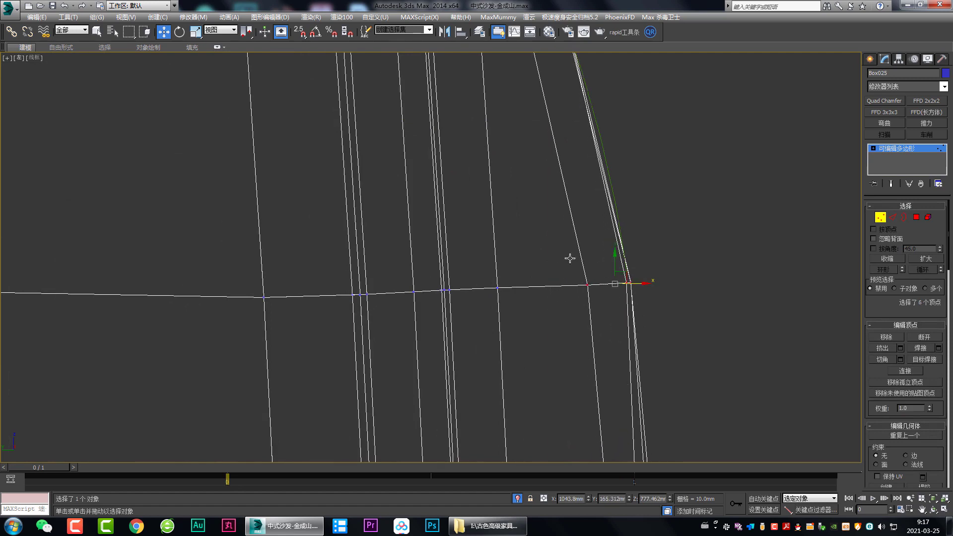
scroll(569, 258, "down", 2)
scroll(638, 293, "up", 1)
scroll(639, 294, "up", 1)
middle_click_drag(638, 294, 556, 209)
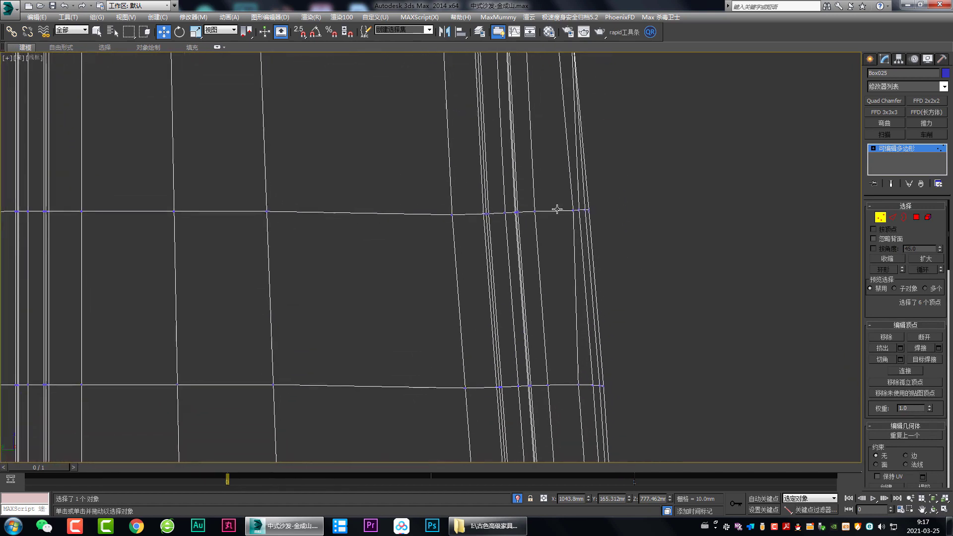
scroll(590, 197, "up", 2)
left_click(619, 211)
mouse_move(640, 211)
left_mouse_down()
mouse_move(650, 211)
mouse_move(612, 212)
left_mouse_up()
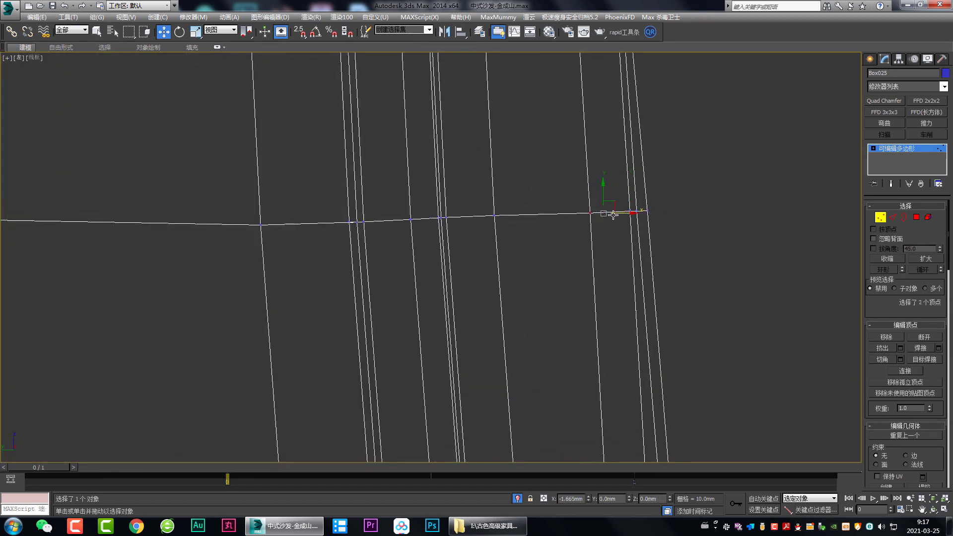
scroll(627, 270, "down", 2)
scroll(645, 258, "down", 2)
scroll(631, 229, "down", 2)
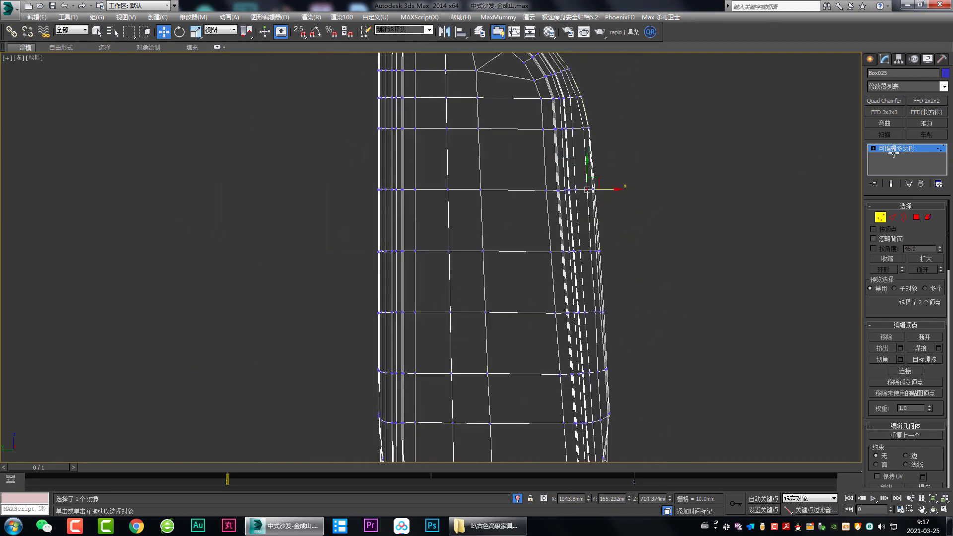
Exit vertex editing and view the cushion shaded in Perspective without edged faces.
left_click(893, 151)
scroll(694, 223, "down", 3)
key("p")
scroll(590, 299, "up", 3)
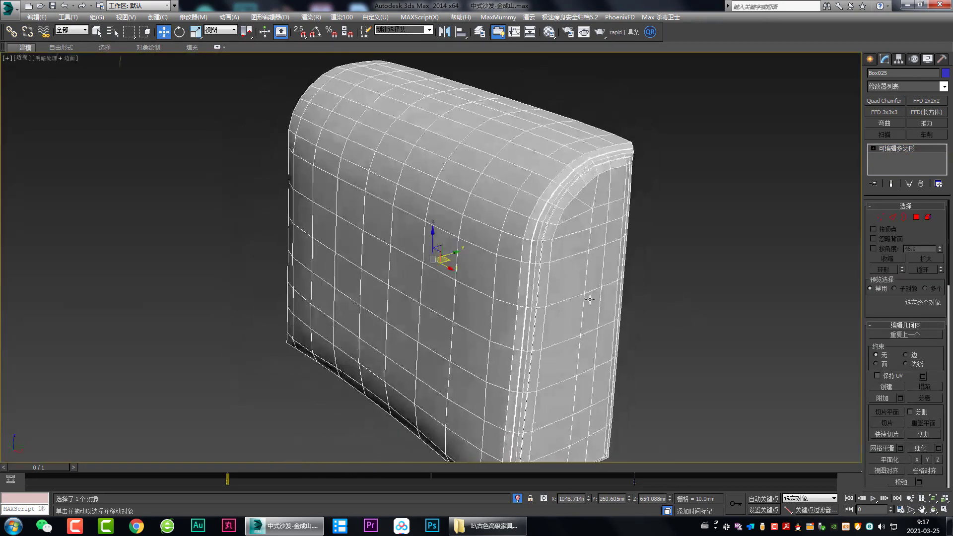
left_click(689, 251)
key("F4")
Orbit around the smoothed cushion to check its rounded top, then reselect it.
scroll(575, 262, "up", 2)
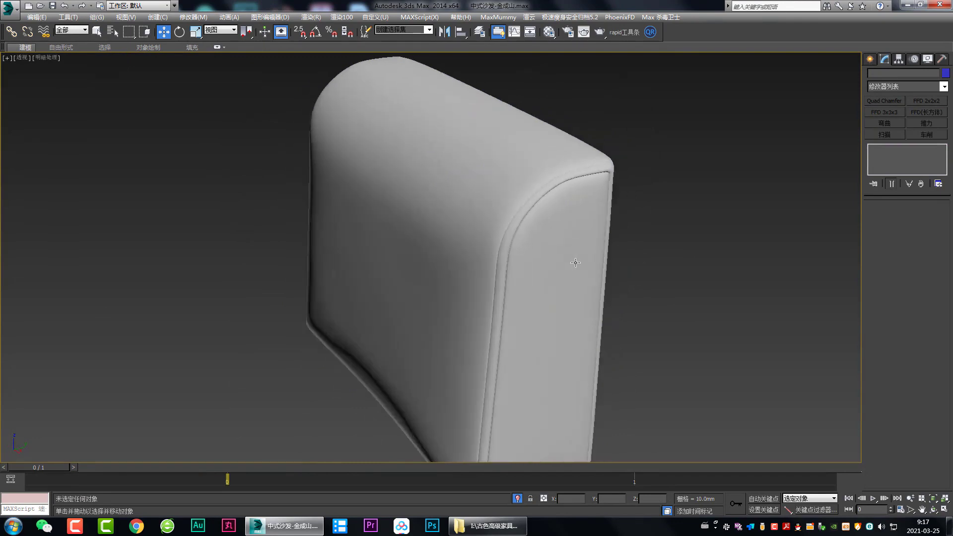
mouse_move(575, 262)
middle_mouse_down("alt")
mouse_move(529, 227)
mouse_move(495, 236)
middle_mouse_up("alt")
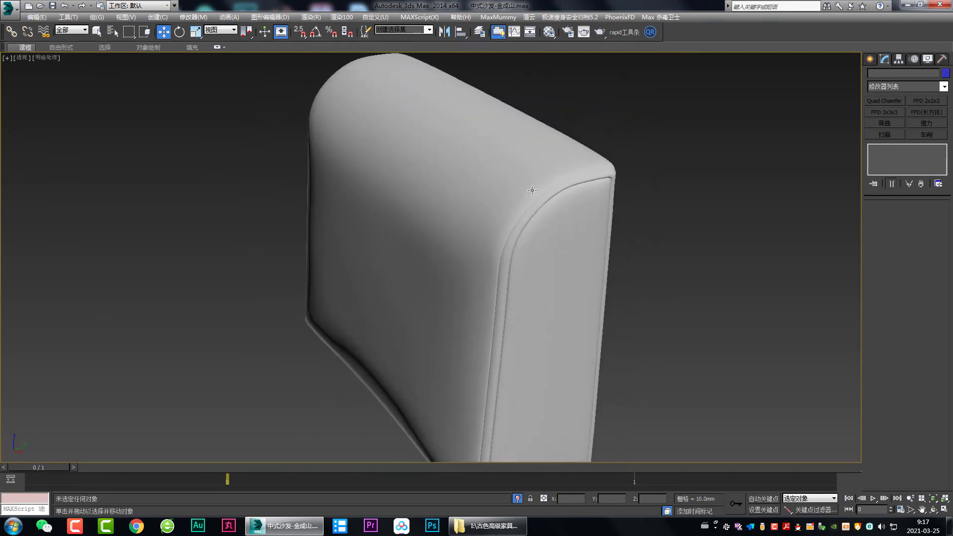
mouse_move(573, 168)
left_mouse_down()
mouse_move(516, 201)
mouse_move(491, 268)
left_mouse_up()
left_click_drag(414, 309, 423, 308)
scroll(403, 289, "down", 5)
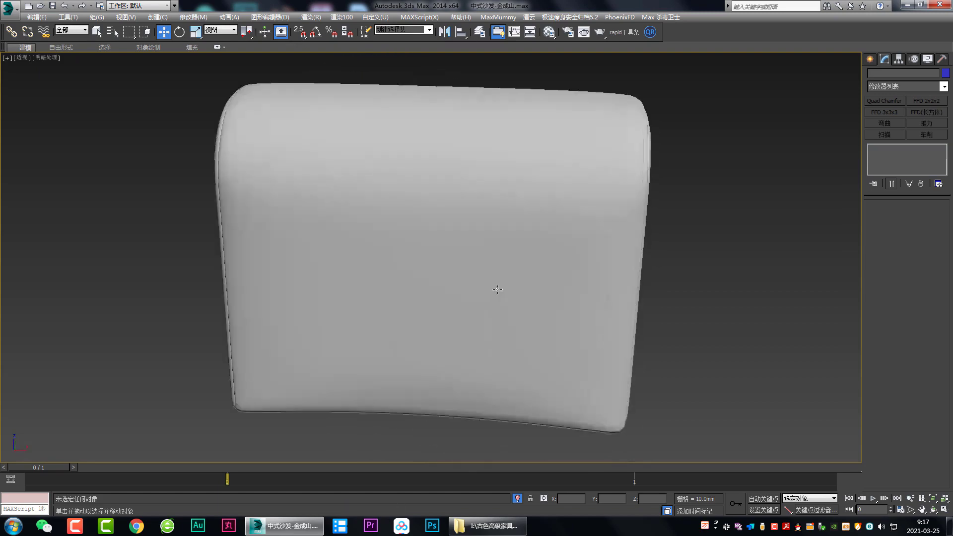
left_click(501, 275)
Maximize the side wireframe view and adjust the cushion's vertices.
key("q")
key("alt+w")
key("alt+w")
key("grave")
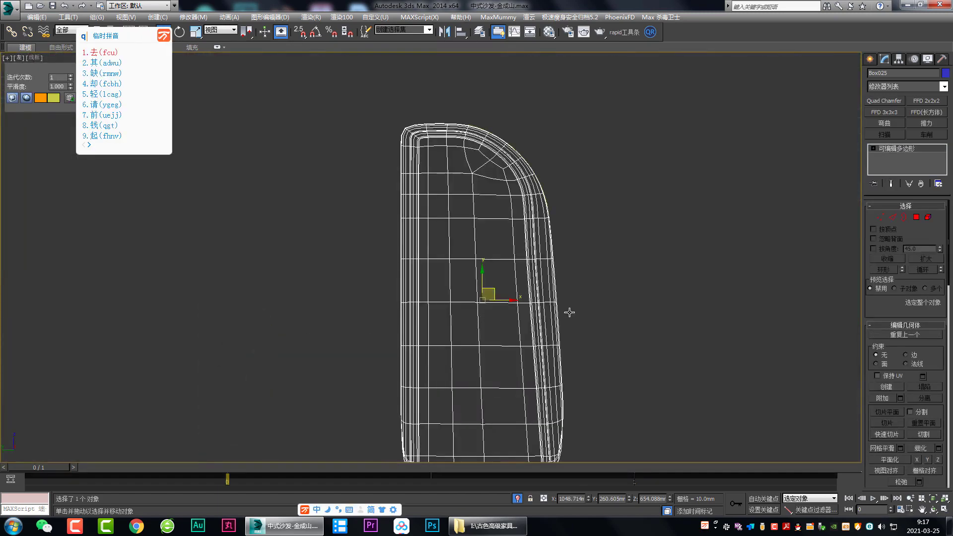
key("Escape")
scroll(553, 290, "up", 4)
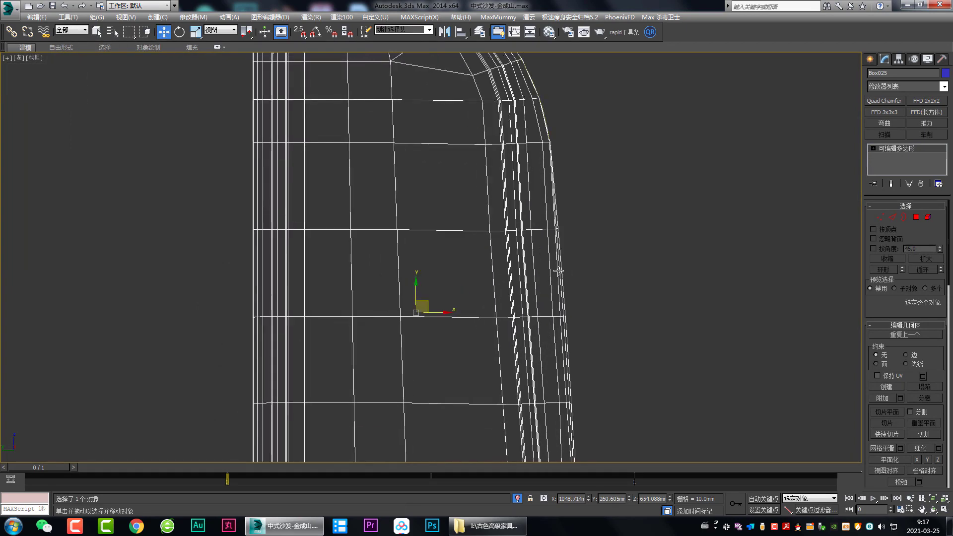
scroll(545, 263, "down", 2)
key("1")
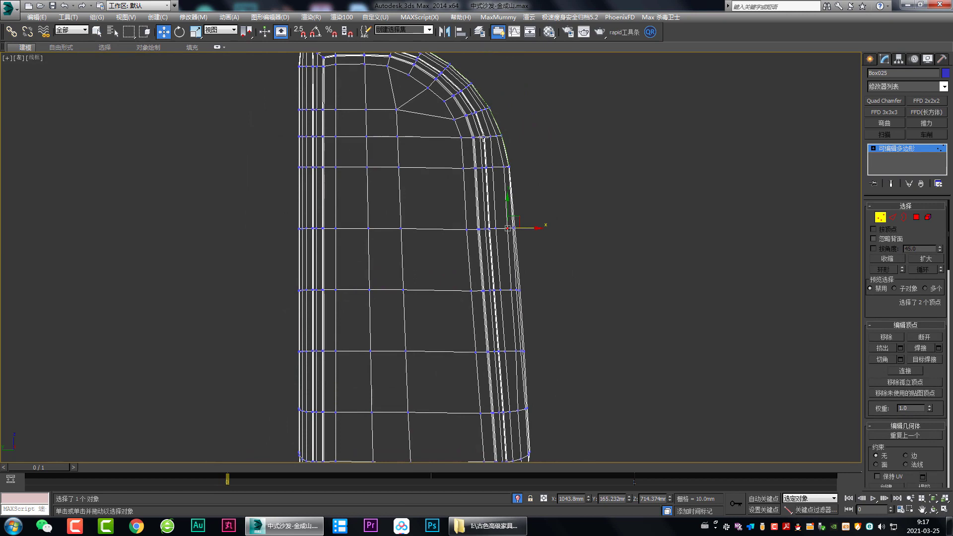
left_click_drag(496, 208, 500, 446)
middle_click_drag(550, 296, 543, 262)
scroll(580, 291, "down", 2)
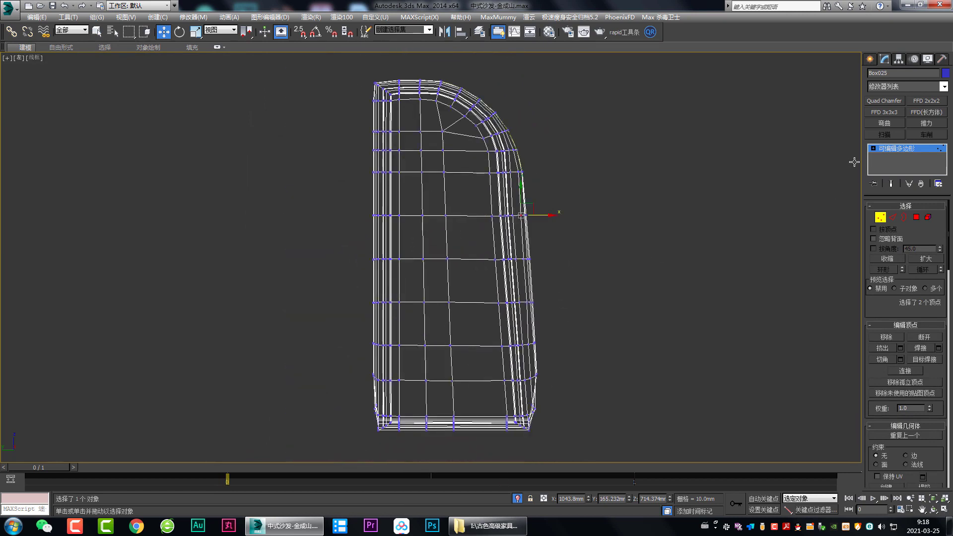
Start an arc guide down the cushion side, then cancel it.
left_click(888, 148)
left_click(869, 59)
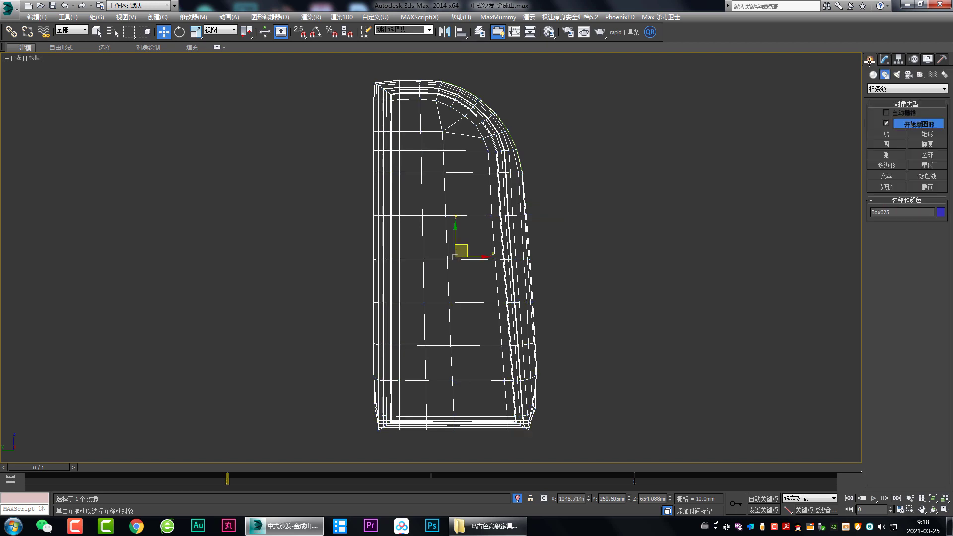
left_click(886, 155)
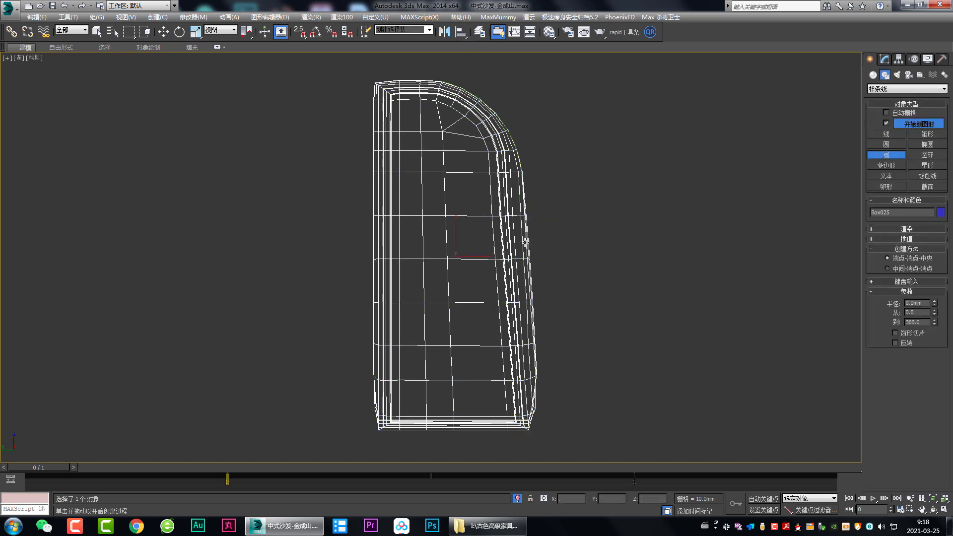
middle_click_drag(515, 170, 516, 160)
left_click_drag(502, 139, 524, 409)
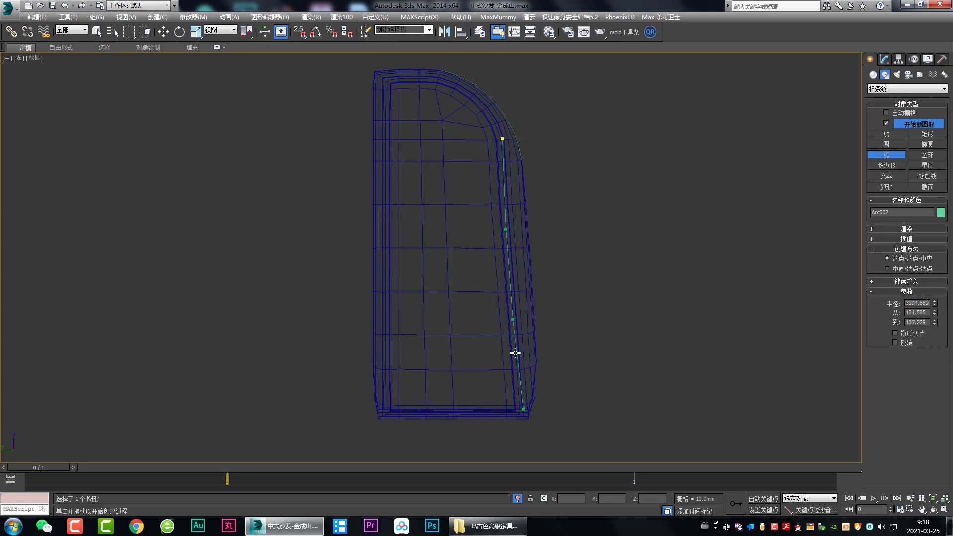
scroll(515, 298, "up", 2)
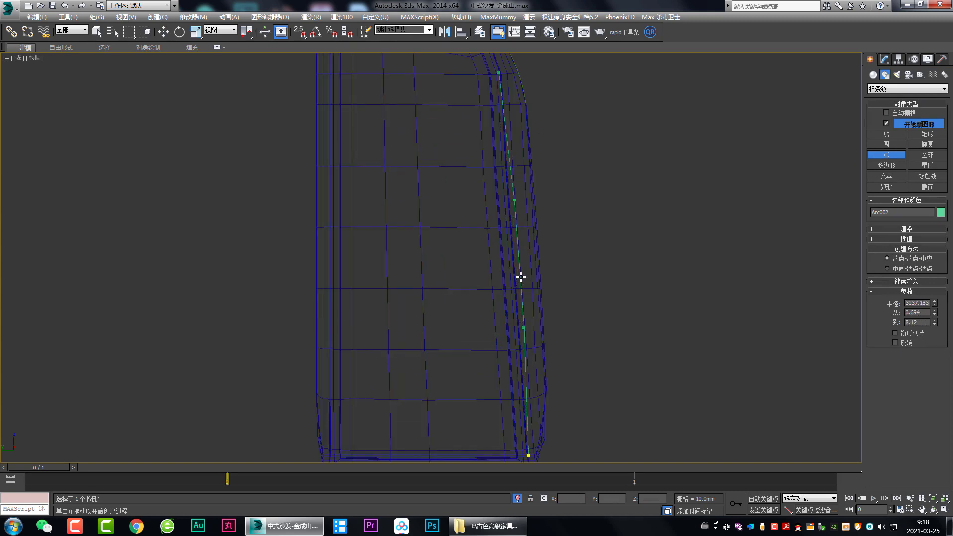
right_click(524, 272)
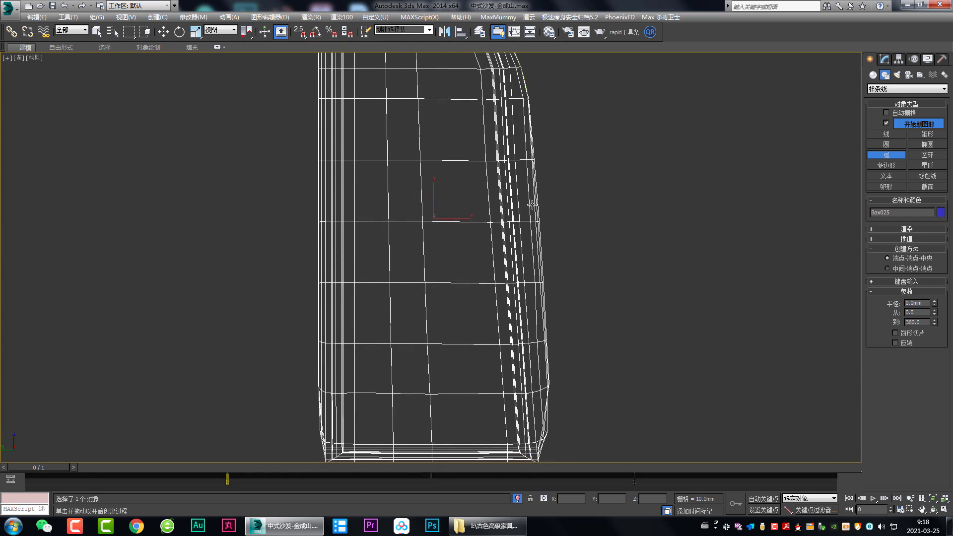
Draw arc guide Arc002 along the cushion's side profile and reselect Box025.
middle_click_drag(507, 132, 524, 128)
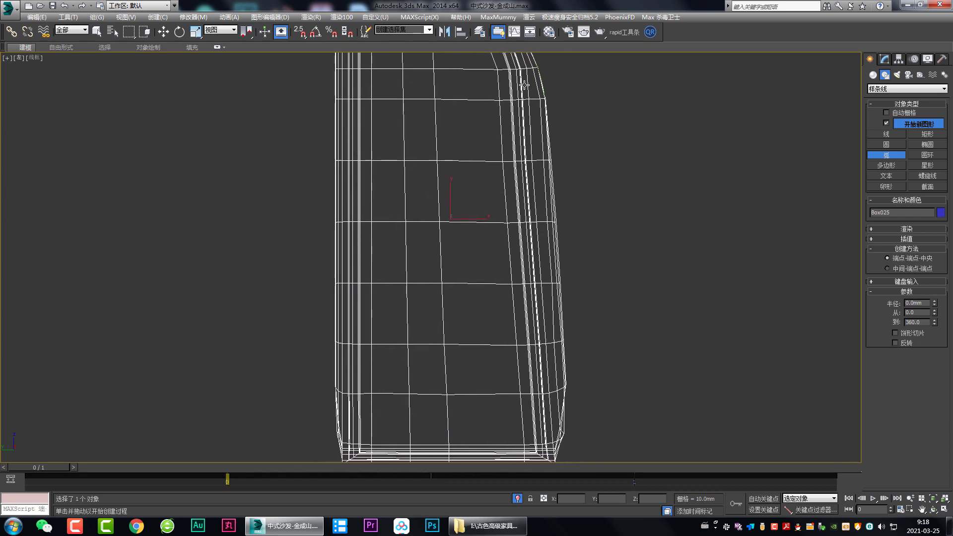
left_click_drag(519, 70, 545, 447)
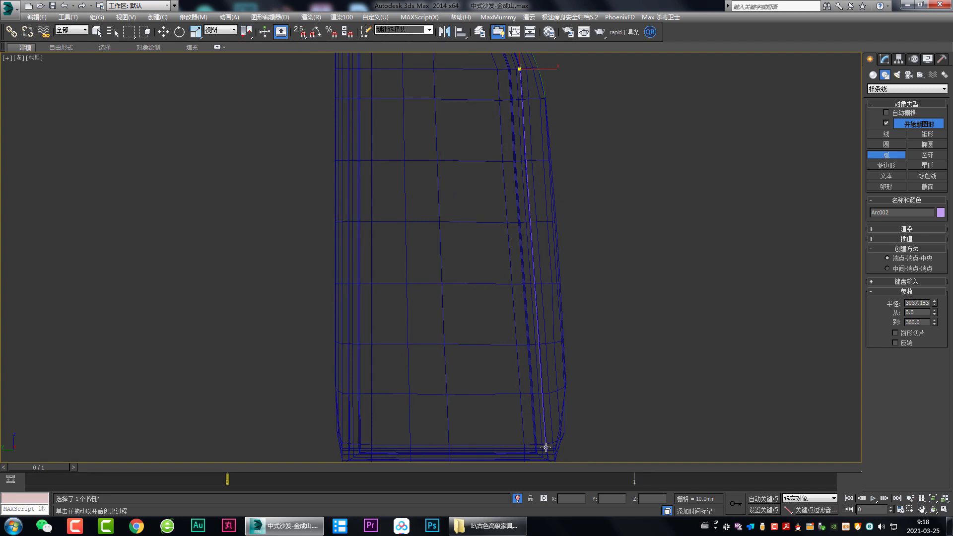
left_click(544, 307)
right_click(658, 302)
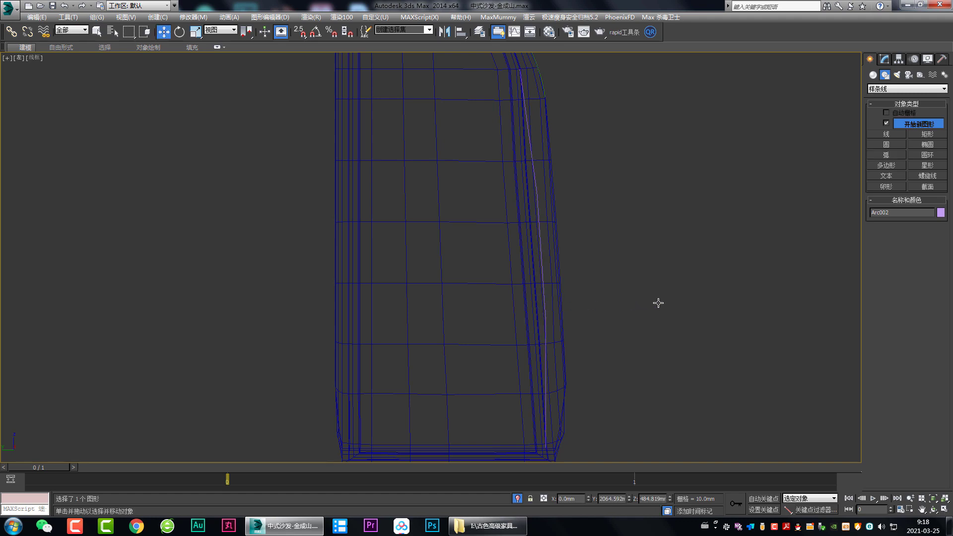
left_click(524, 243)
middle_click_drag(529, 177, 529, 226)
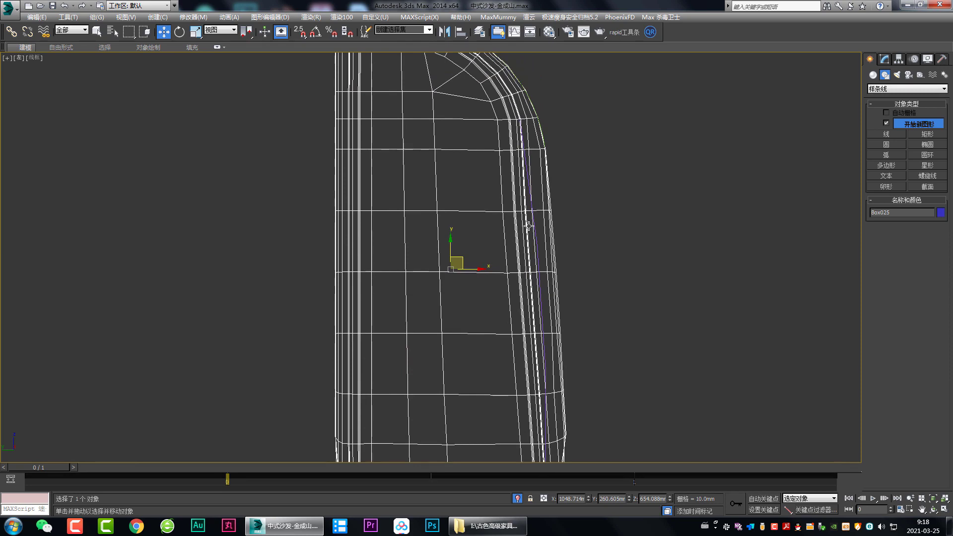
Loop-select the upper vertex rows and push them out along X to the arc.
key("1")
scroll(532, 212, "up", 2)
scroll(533, 278, "up", 2)
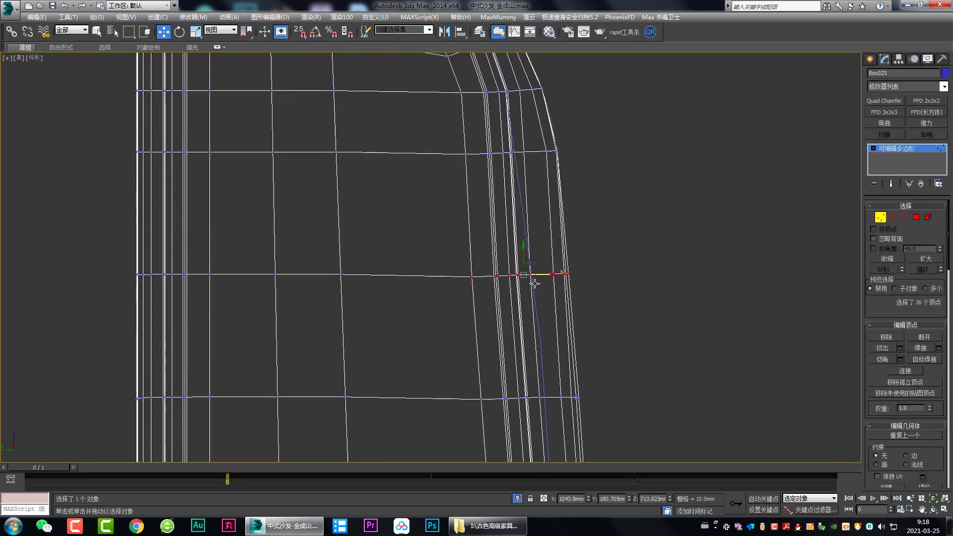
key("alt+l")
left_click_drag(546, 274, 562, 274)
middle_click_drag(561, 274, 561, 356)
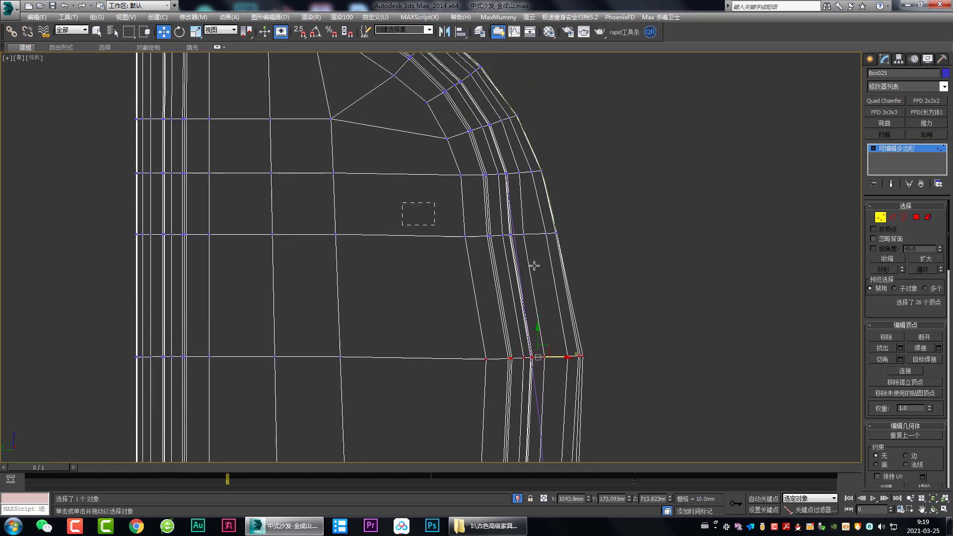
mouse_move(405, 205)
left_mouse_down()
mouse_move(558, 243)
mouse_move(542, 237)
left_mouse_up()
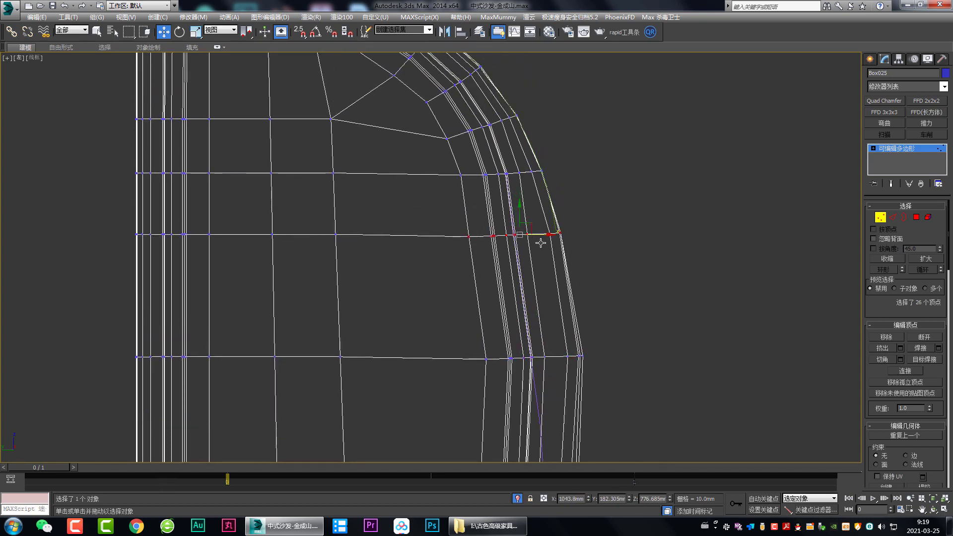
middle_click_drag(542, 236, 559, 273)
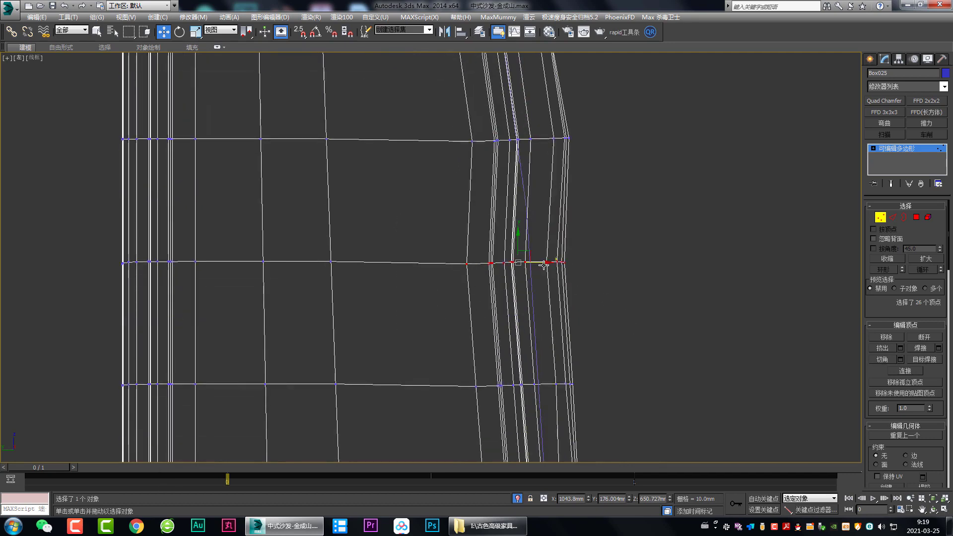
left_click_drag(544, 266, 561, 266)
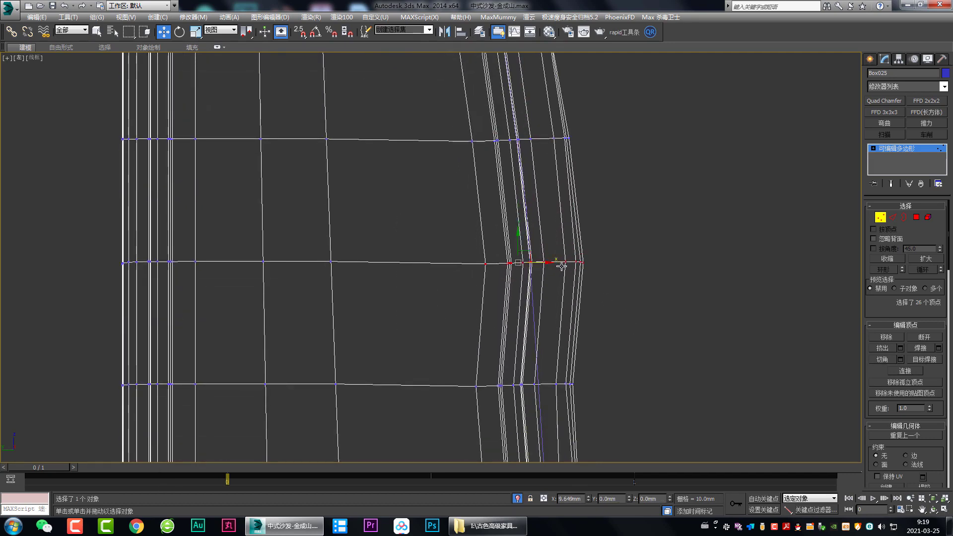
Shift the lower vertex rows outward to follow the arc, then inspect the top corner.
middle_click_drag(561, 266, 546, 217)
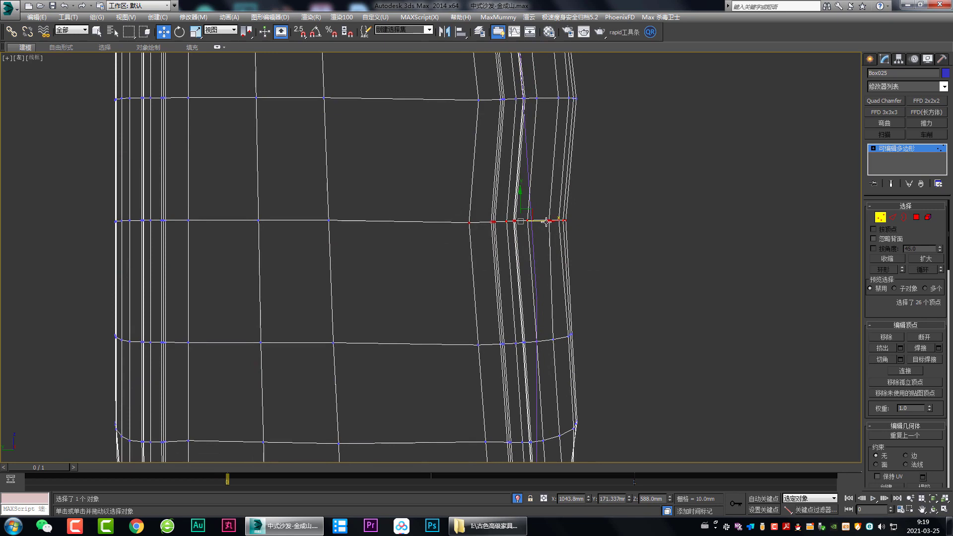
left_click_drag(546, 222, 559, 221)
middle_click_drag(559, 221, 552, 128)
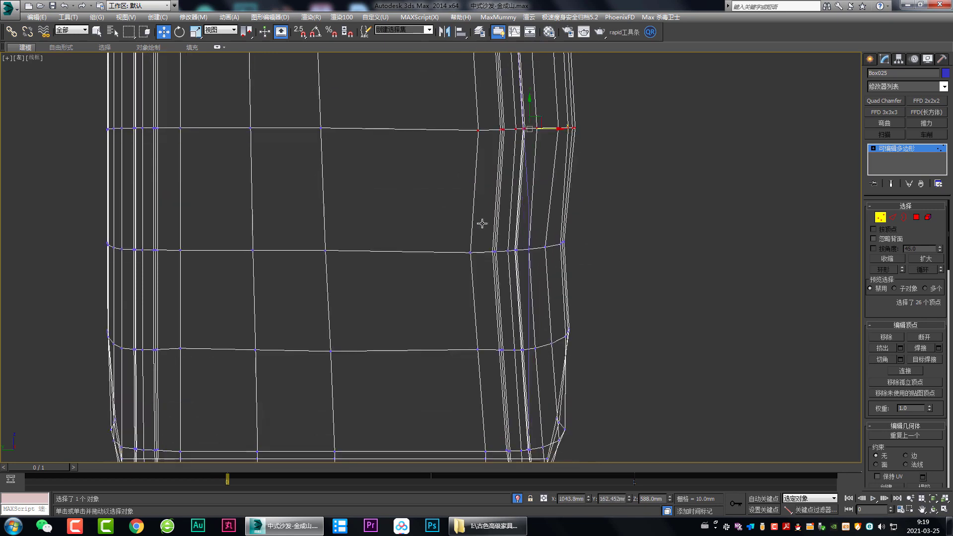
mouse_move(404, 206)
left_mouse_down()
mouse_move(583, 268)
mouse_move(558, 249)
left_mouse_up()
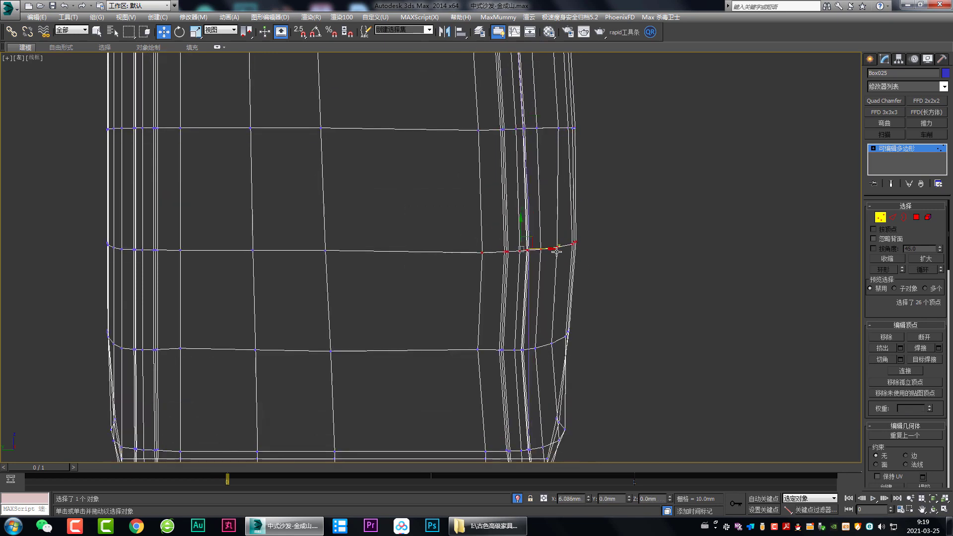
middle_click_drag(557, 249, 556, 178)
mouse_move(400, 233)
left_mouse_down()
mouse_move(543, 292)
mouse_move(549, 273)
left_mouse_up()
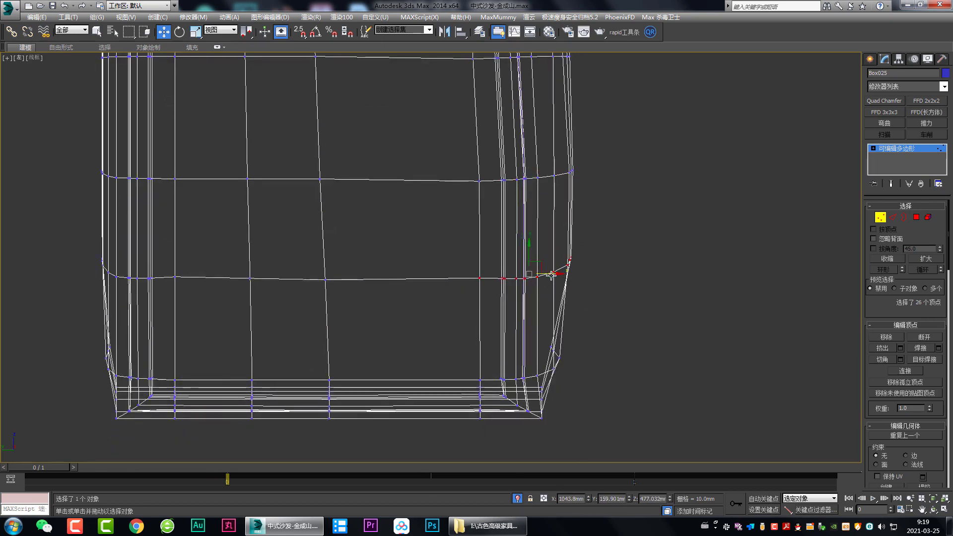
middle_click_drag(610, 277, 610, 298)
scroll(610, 298, "down", 5)
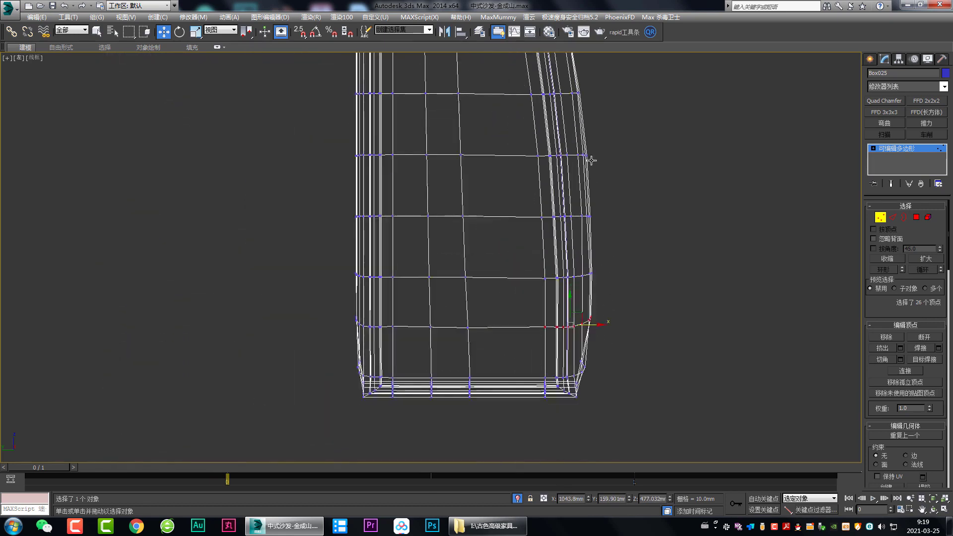
middle_click_drag(586, 160, 578, 330)
scroll(527, 248, "up", 3)
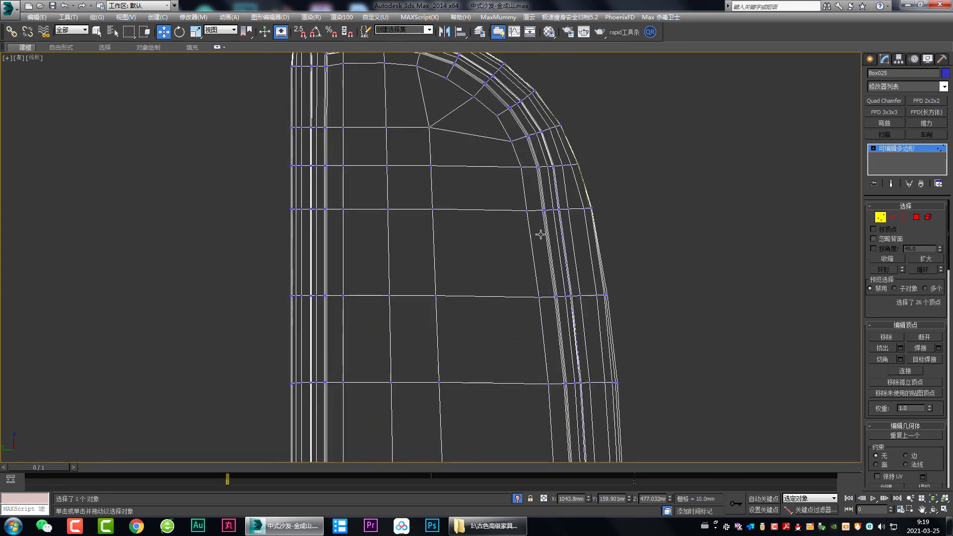
scroll(542, 228, "up", 2)
Add a horizontal edge loop by connecting a band of vertical edges.
key("2")
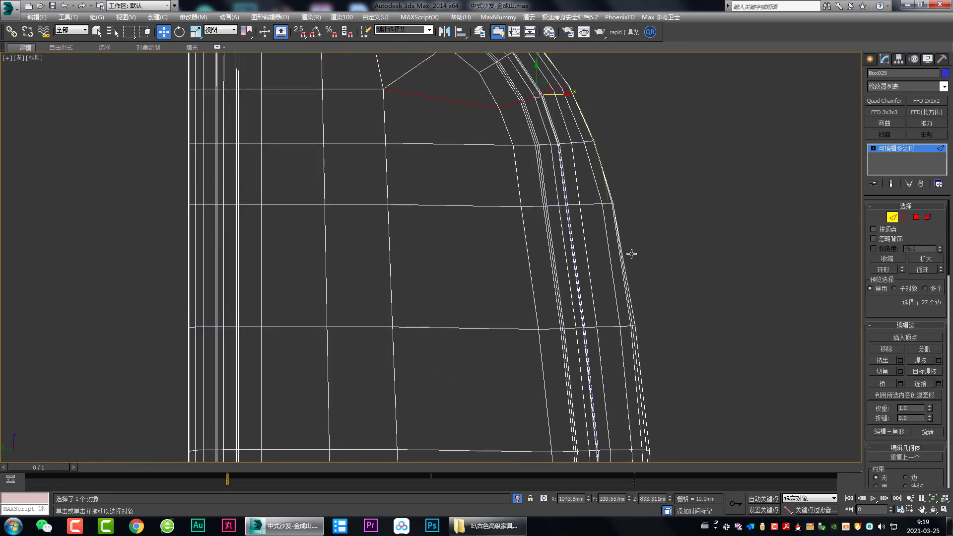
middle_click_drag(661, 253, 650, 243)
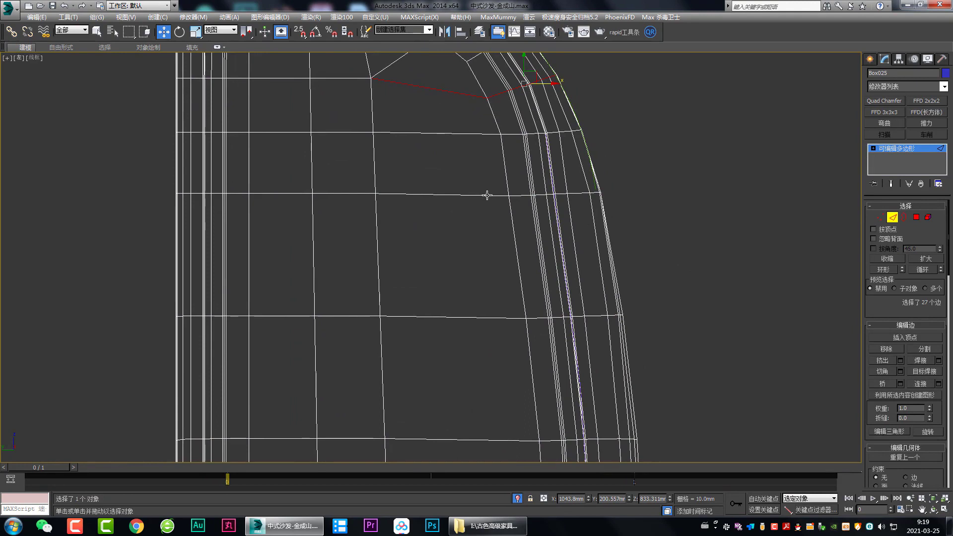
left_click_drag(71, 245, 71, 244)
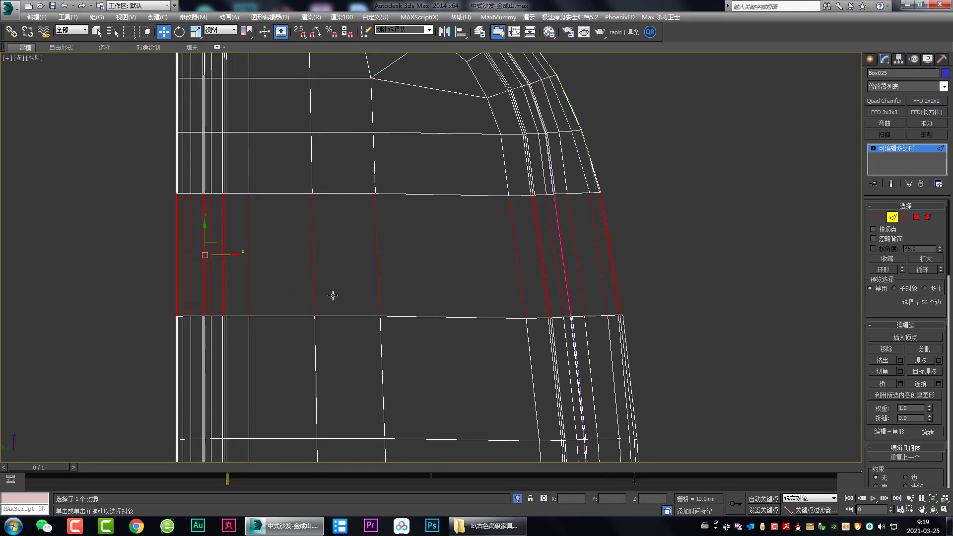
key("ctrl+shift+e")
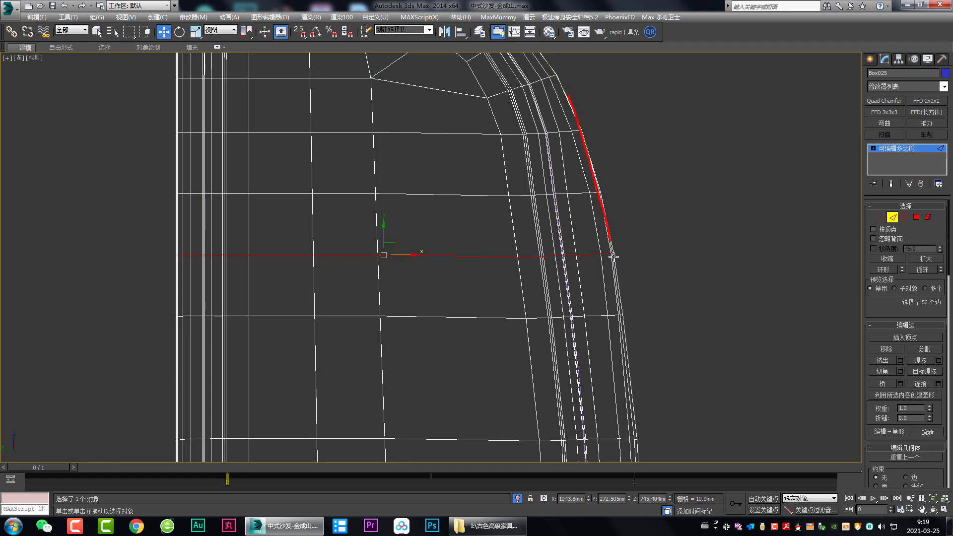
middle_click_drag(621, 410, 594, 315)
scroll(503, 245, "down", 2)
Move two horizontal edge loops slightly down along Y.
double_click(502, 243)
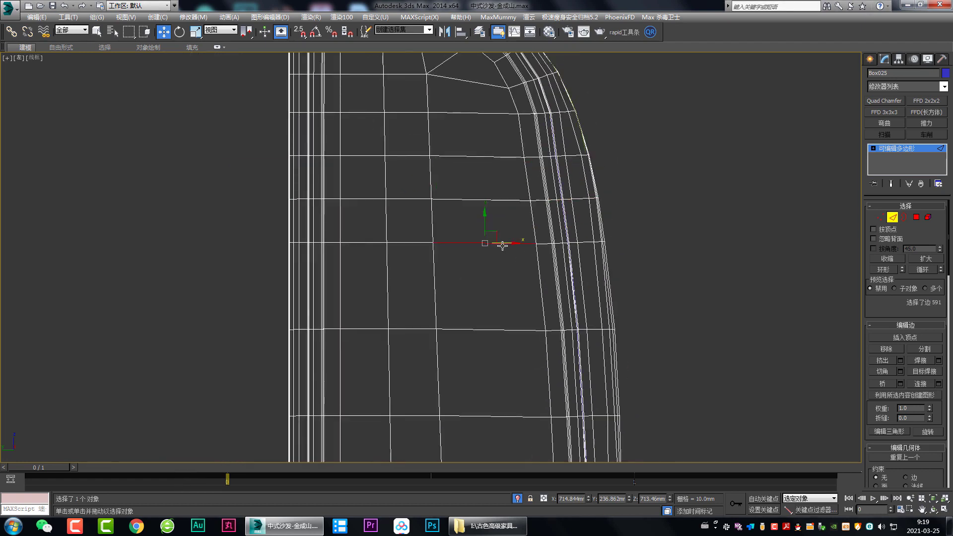
left_click_drag(502, 245, 501, 253)
double_click(488, 200)
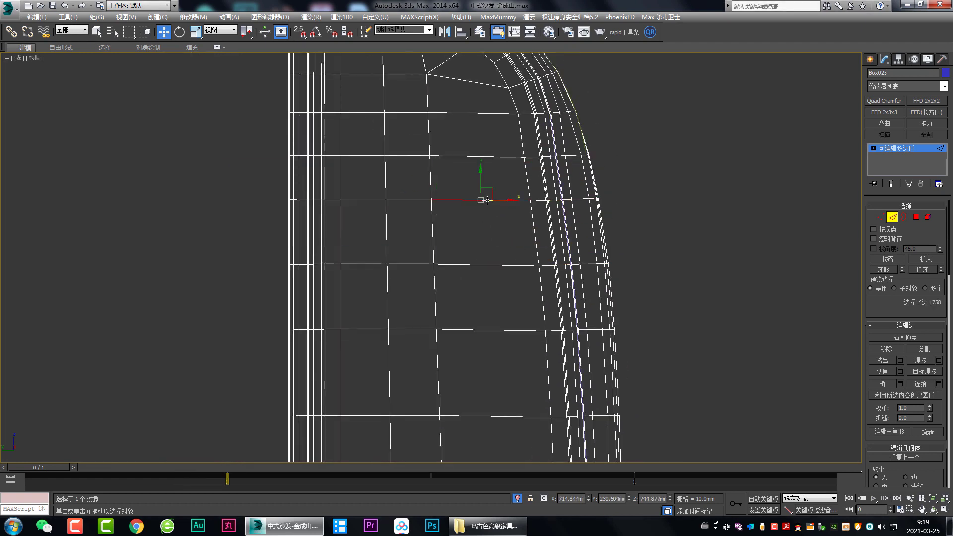
left_click_drag(487, 200, 488, 208)
mouse_move(493, 251)
middle_mouse_down()
mouse_move(513, 261)
mouse_move(505, 242)
middle_mouse_up()
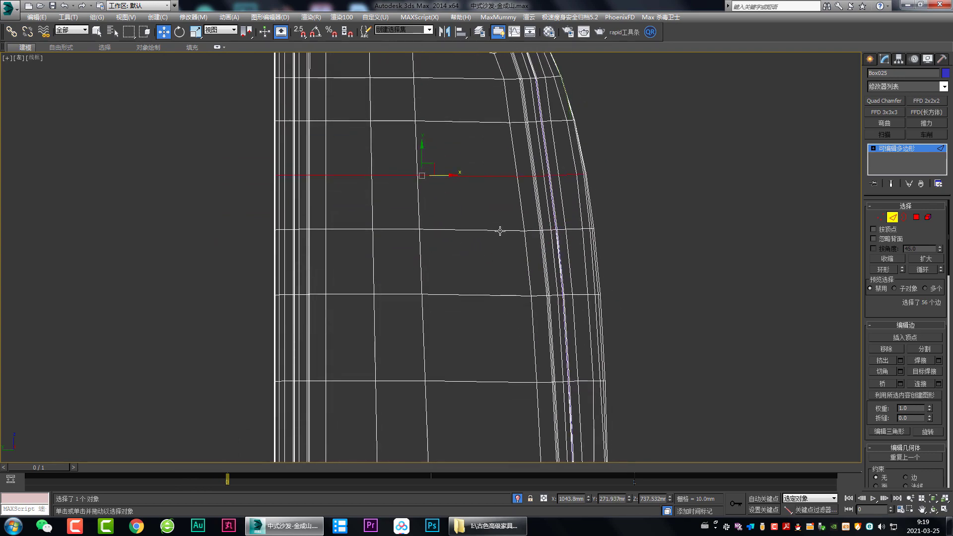
middle_click_drag(513, 110, 501, 201)
key("1")
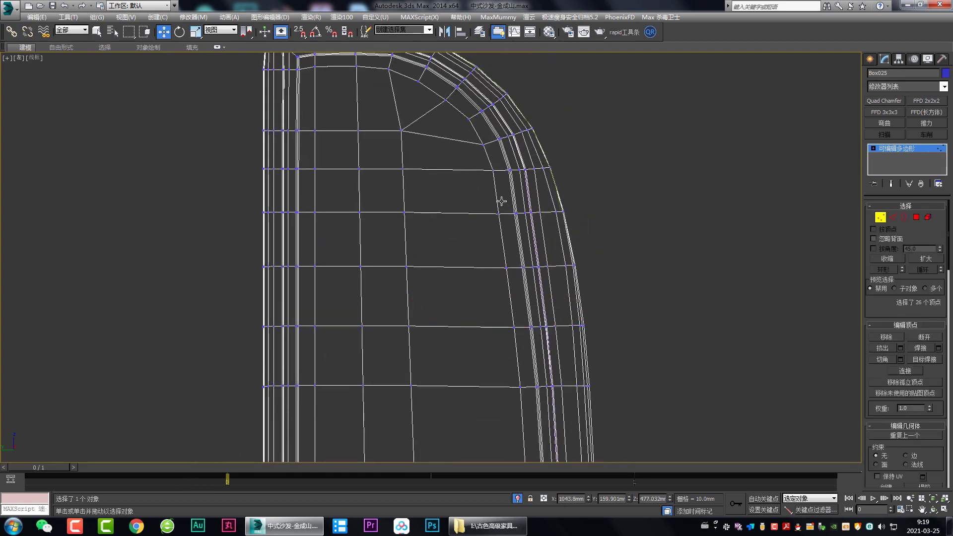
key("2")
Select the top-corner and middle edge loops, shifting the middle loop down, then select a lower loop.
double_click(465, 170)
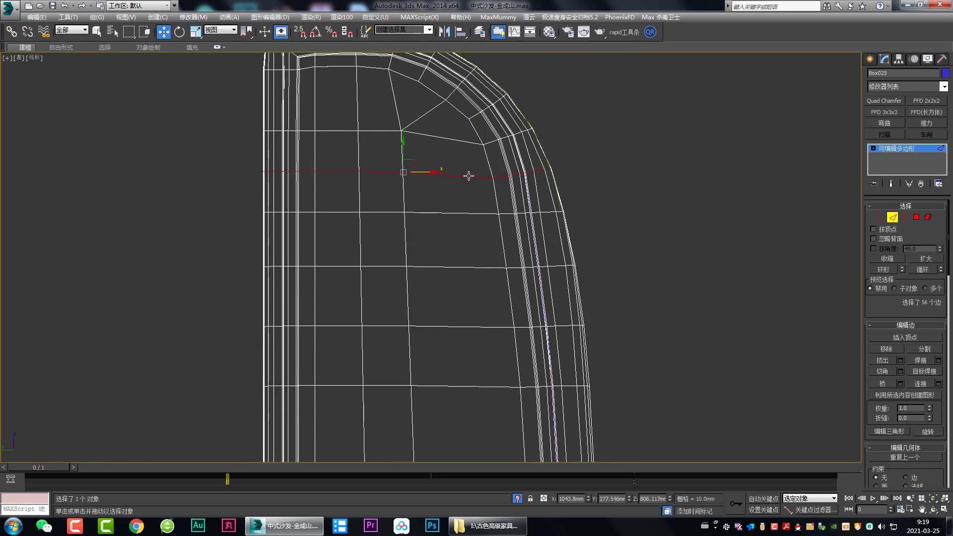
middle_click_drag(502, 276, 502, 206)
middle_click_drag(514, 334, 508, 262)
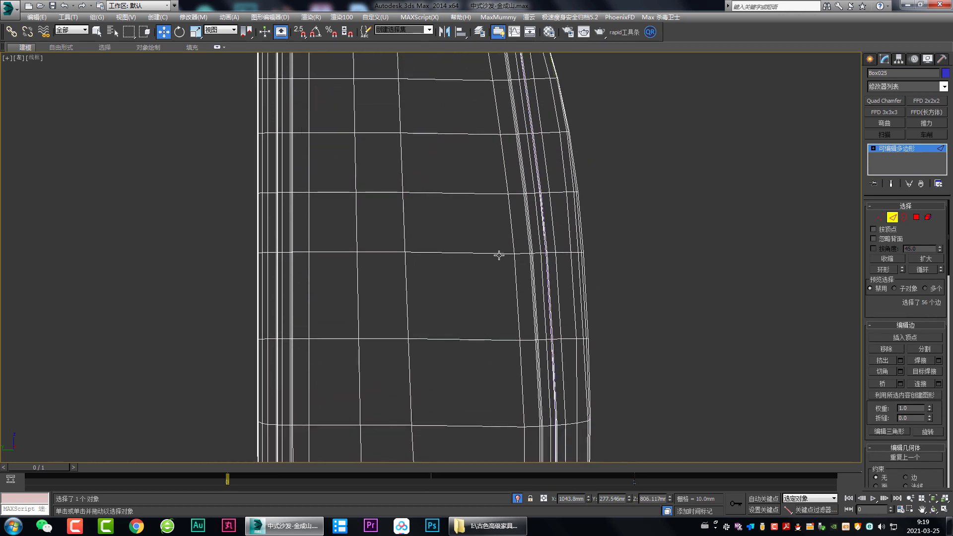
double_click(499, 253)
left_click_drag(499, 253, 498, 265)
left_click(497, 341)
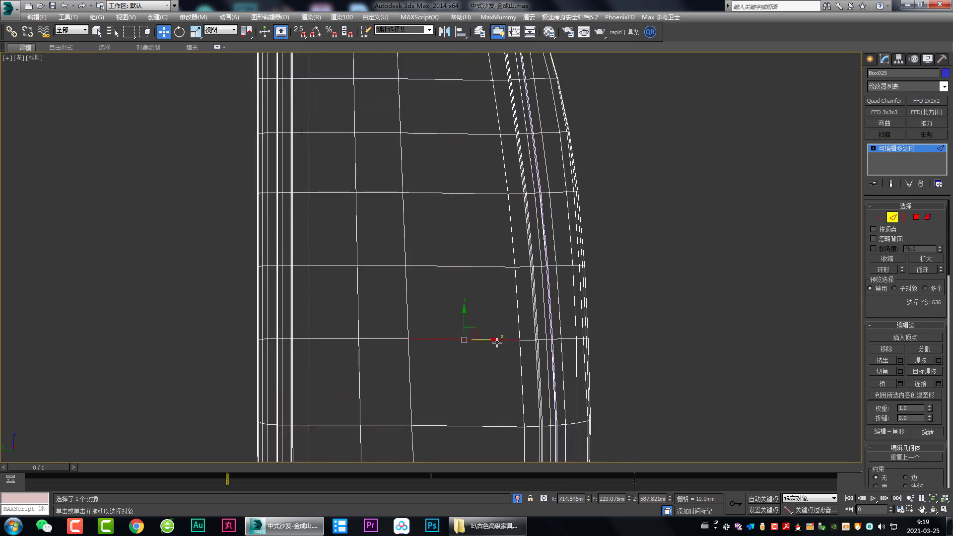
double_click(496, 341)
middle_click_drag(490, 383, 487, 304)
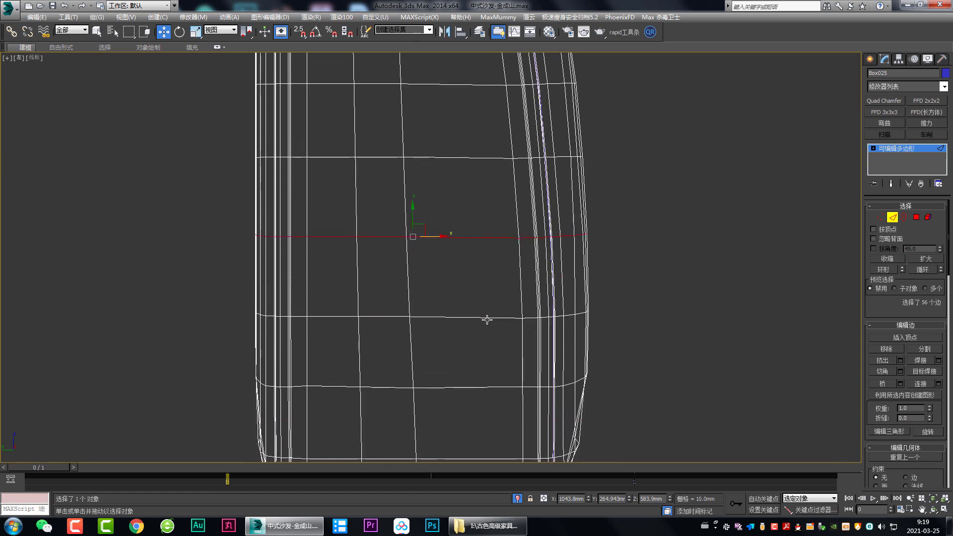
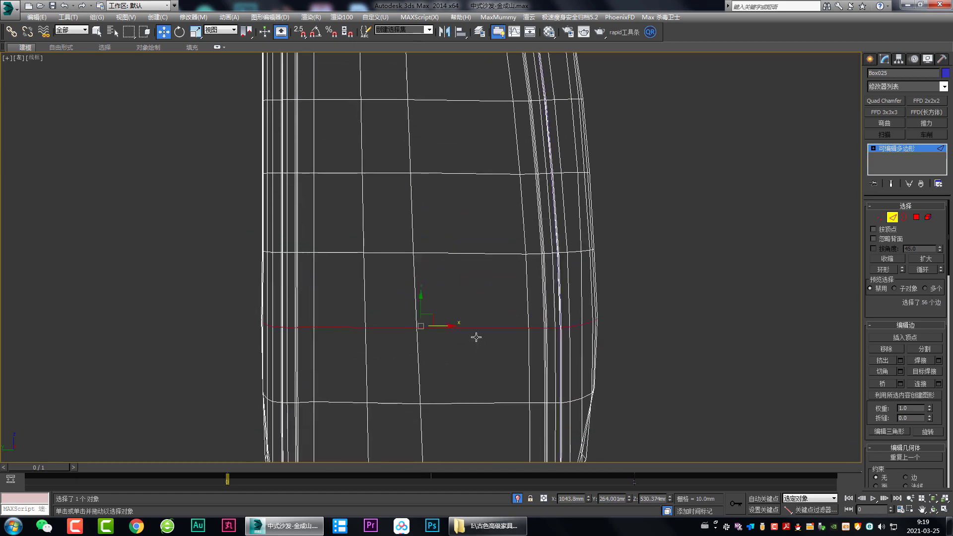
Expand the ribbon's polygon modeling tools and frame the cushion's rounded top in the Left viewport.
scroll(441, 289, "down", 3)
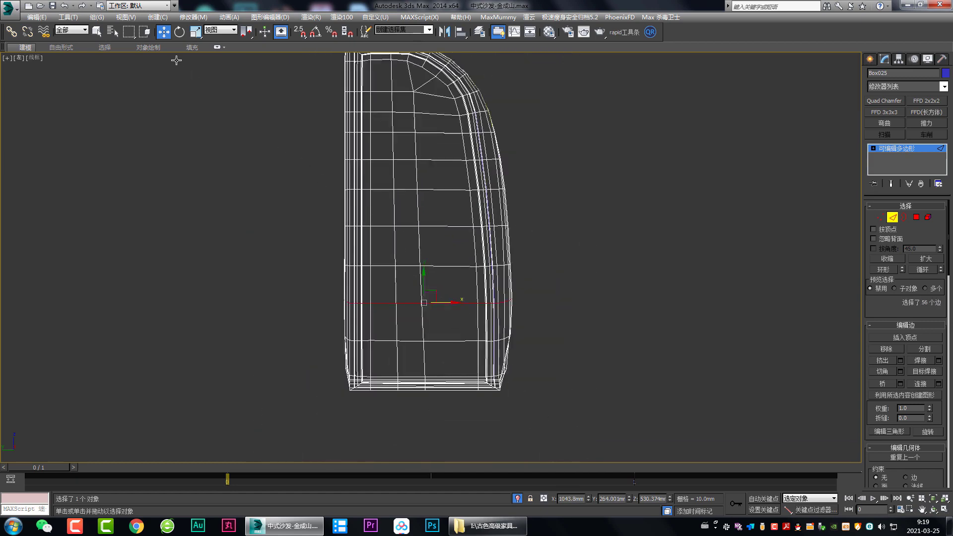
left_click(219, 47)
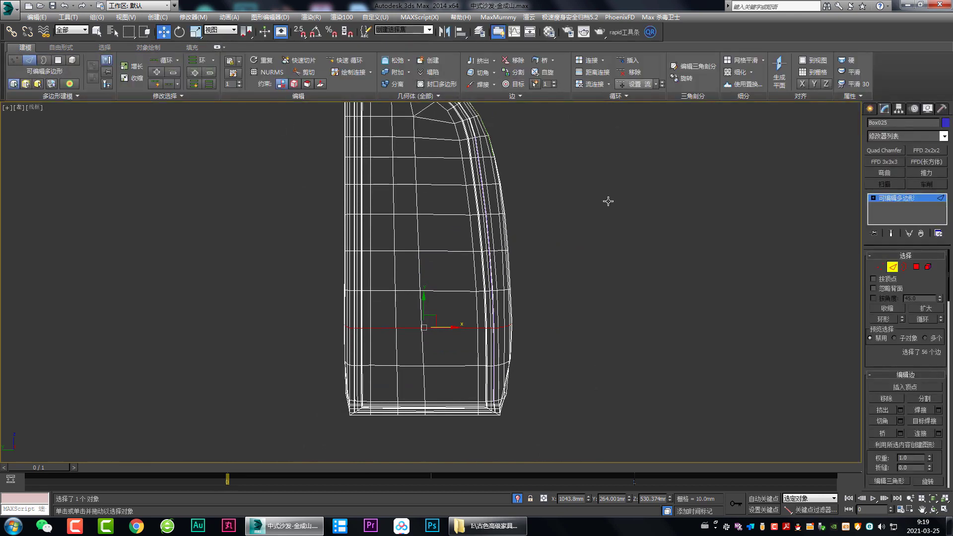
middle_click_drag(525, 385, 527, 361)
mouse_move(475, 218)
middle_mouse_down()
mouse_move(474, 273)
mouse_move(485, 283)
mouse_move(451, 297)
mouse_move(454, 253)
middle_mouse_up()
scroll(456, 283, "up", 3)
scroll(451, 274, "up", 1)
scroll(444, 299, "up", 1)
scroll(452, 288, "up", 1)
scroll(455, 253, "up", 1)
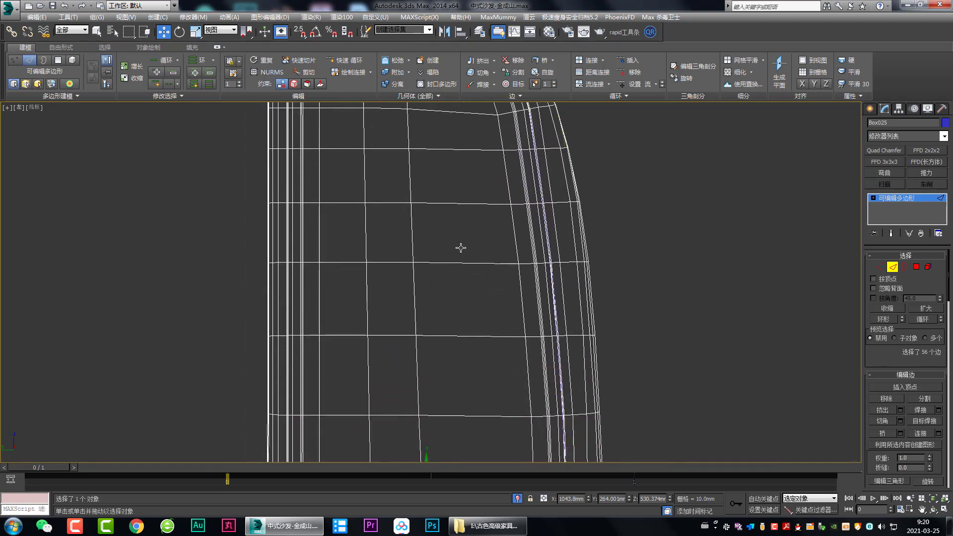
Inspect the cushion's horizontal edge loops, including the loop across the rounded top corner.
left_click(468, 263)
double_click(467, 263)
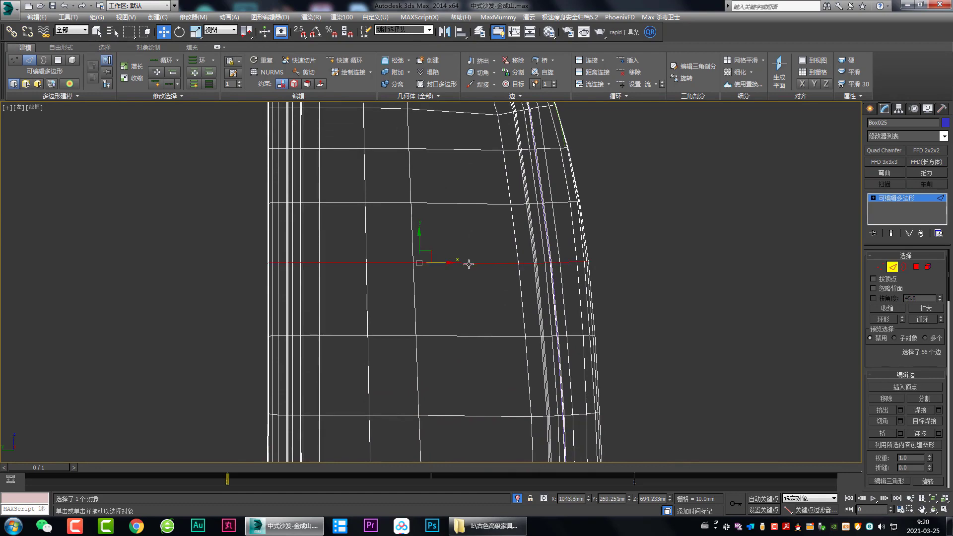
scroll(496, 267, "down", 2)
scroll(510, 222, "down", 1)
scroll(645, 221, "down", 2)
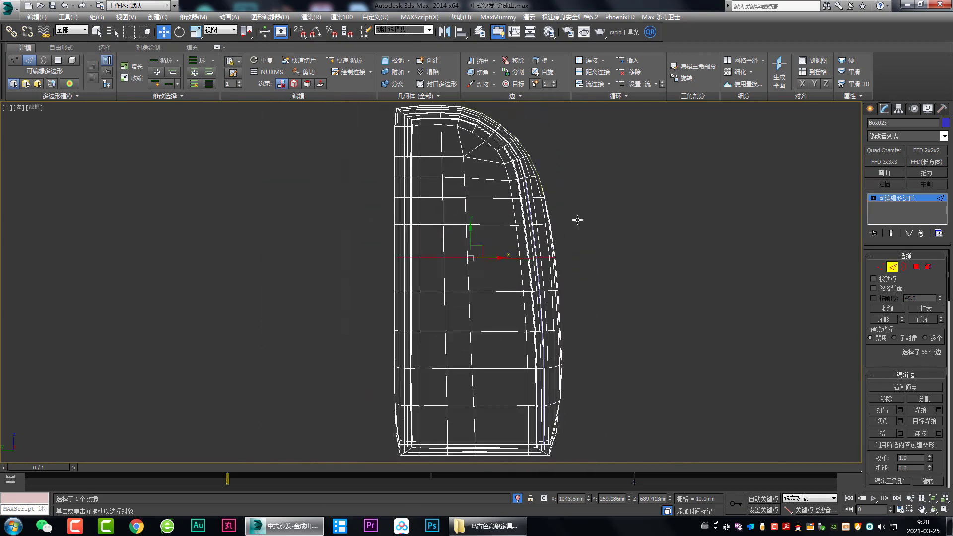
scroll(547, 206, "up", 1)
scroll(521, 201, "up", 1)
scroll(494, 196, "up", 1)
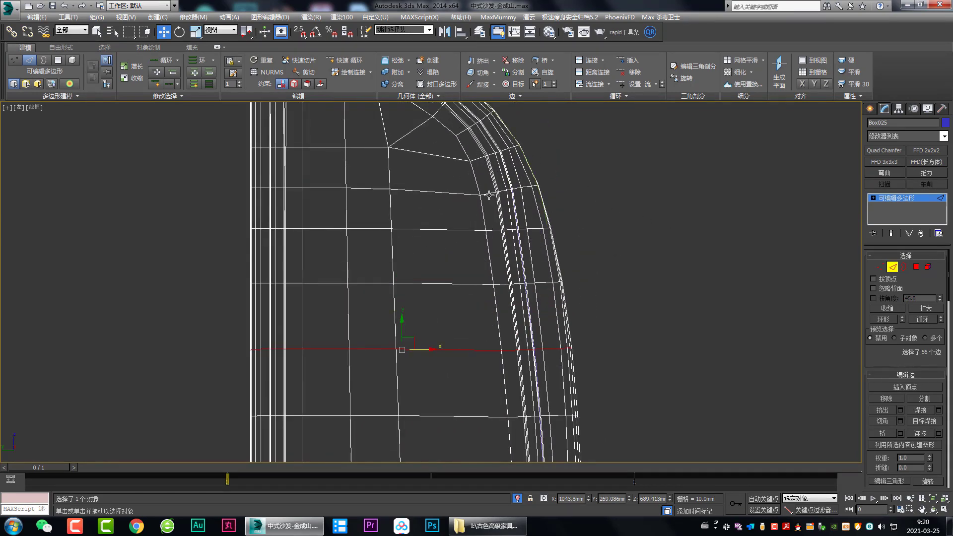
double_click(488, 195)
double_click(478, 160)
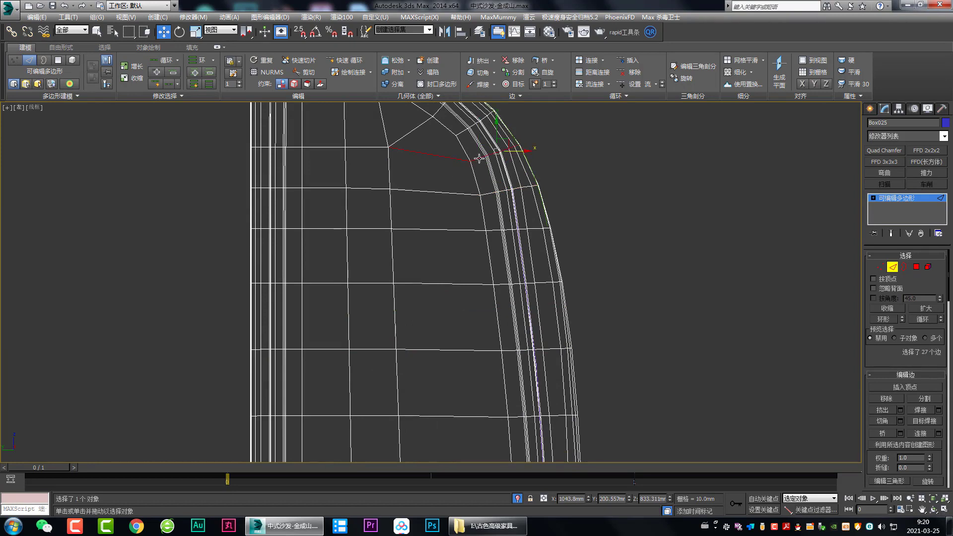
double_click(490, 195)
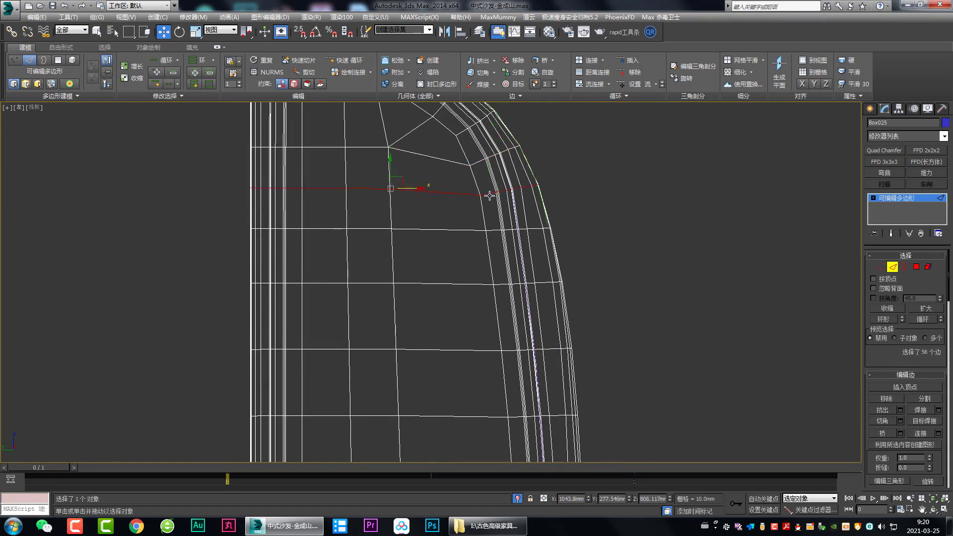
Leave Edge level and return to the whole Editable Poly object.
scroll(490, 199, "down", 3)
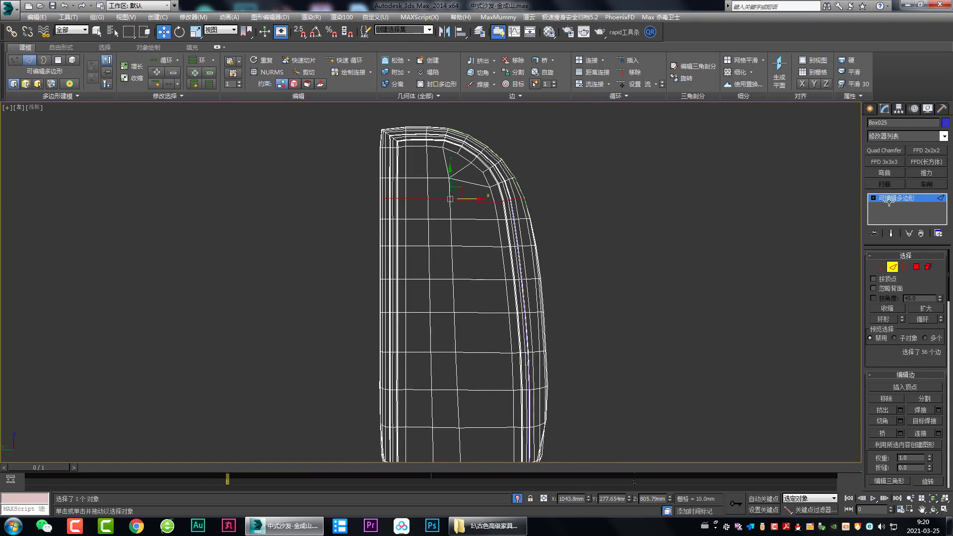
left_click(888, 200)
scroll(568, 195, "down", 2)
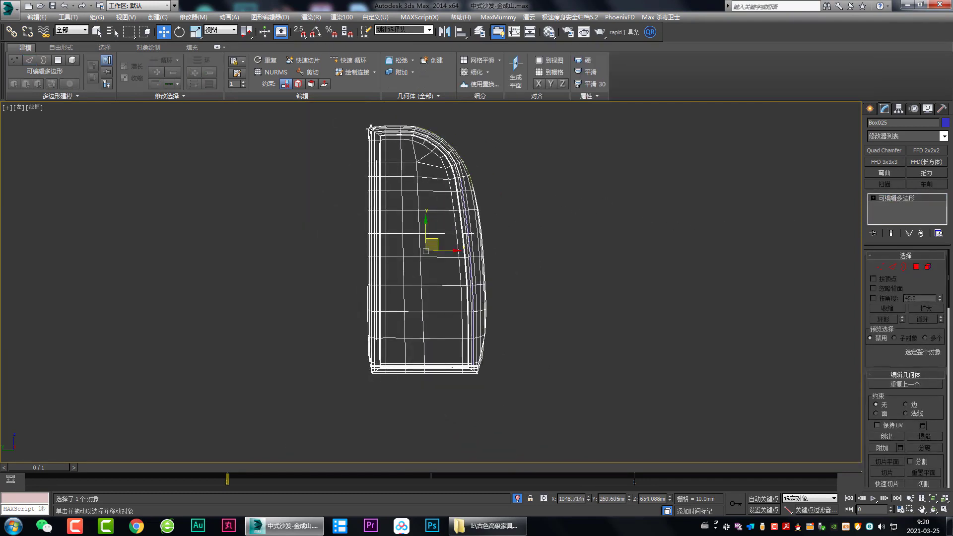
Try several box selections on the cushion, cancelling each, and adjust the wireframe view.
mouse_move(370, 128)
left_mouse_down()
mouse_move(452, 154)
mouse_move(460, 342)
left_mouse_up()
key("Escape")
mouse_move(452, 171)
left_mouse_down()
mouse_move(466, 378)
mouse_move(470, 311)
left_mouse_up()
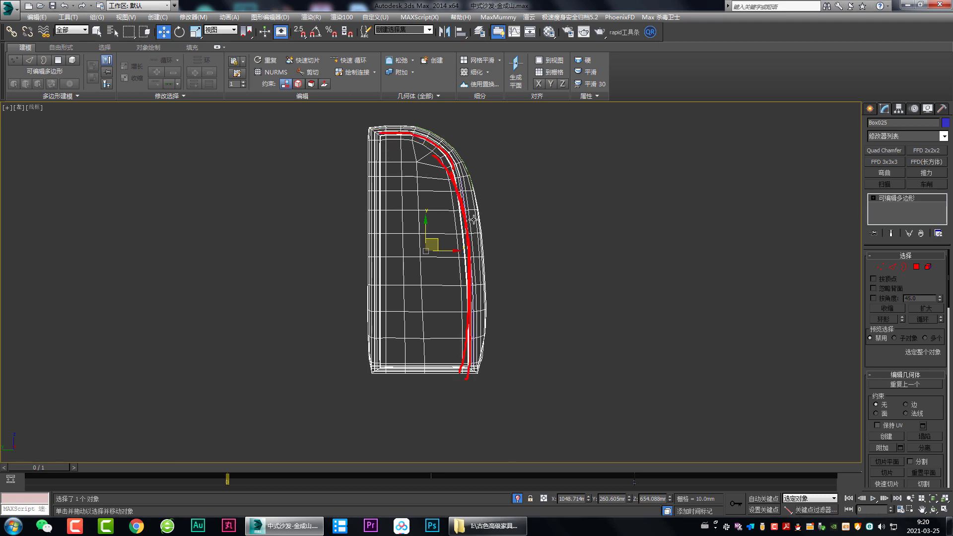
key("Escape")
mouse_move(368, 121)
left_mouse_down()
mouse_move(424, 128)
mouse_move(489, 202)
mouse_move(489, 399)
left_mouse_up()
mouse_move(502, 359)
left_mouse_down()
mouse_move(430, 127)
mouse_move(343, 128)
left_mouse_up()
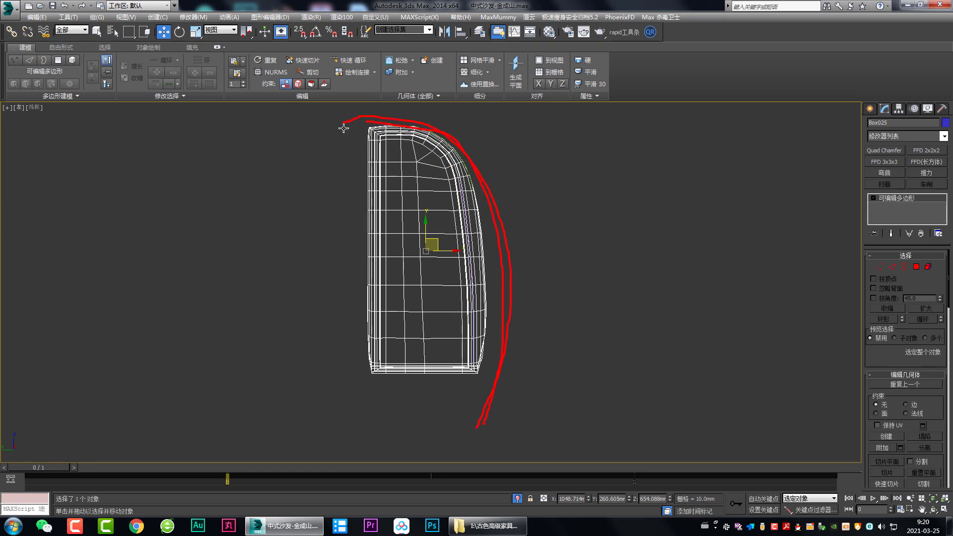
key("Escape")
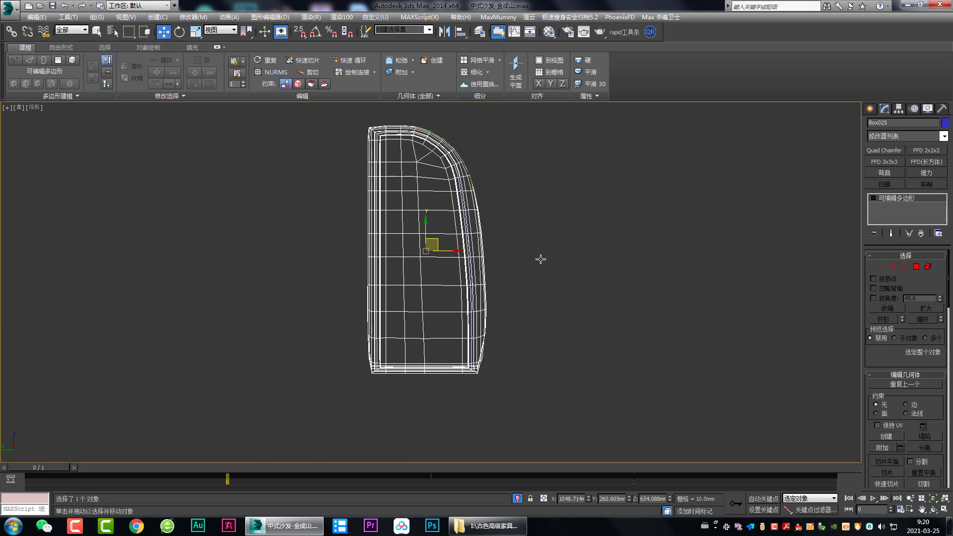
middle_click_drag(540, 275, 543, 284)
In Vertex mode, select a vertical column of cushion vertices and shift it sideways.
key("1")
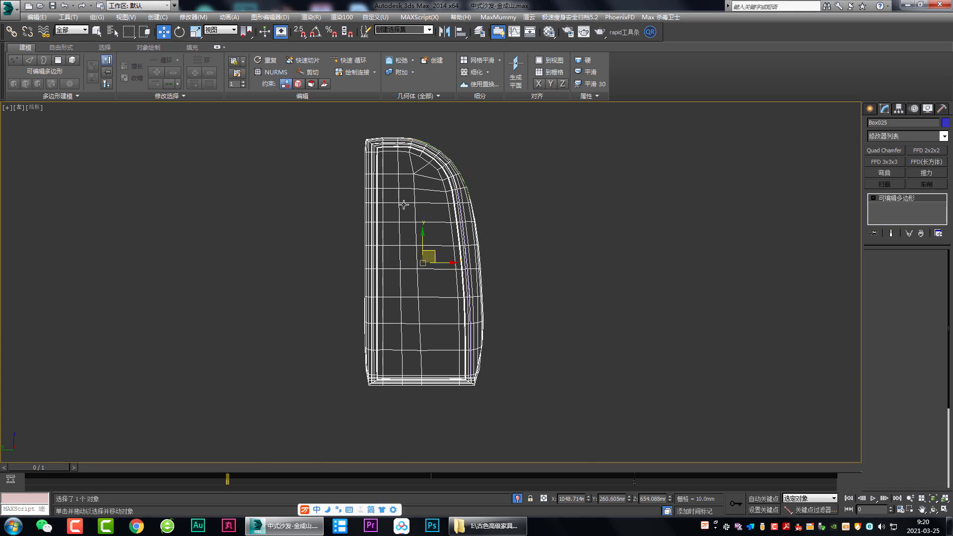
mouse_move(431, 391)
left_mouse_down()
mouse_move(408, 180)
mouse_move(422, 181)
left_mouse_up()
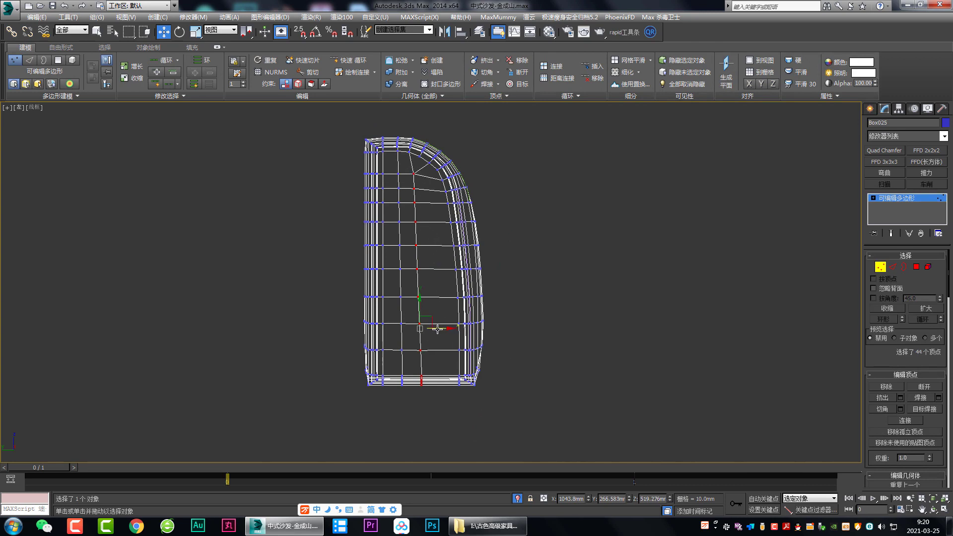
left_click_drag(437, 328, 447, 329)
middle_click_drag(516, 280, 507, 292)
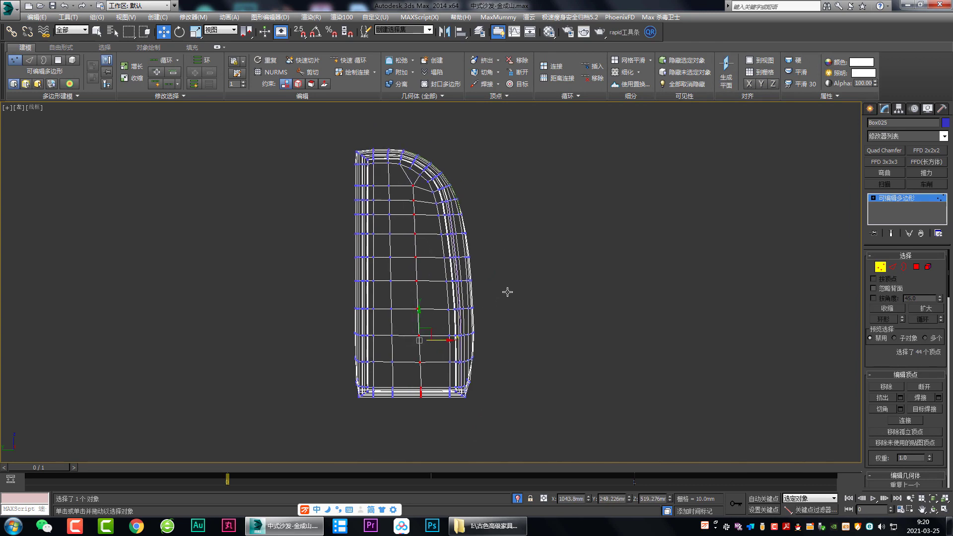
key("q")
Exit Vertex level and view the cushion shaded in the Perspective viewport.
key("ctrl+space")
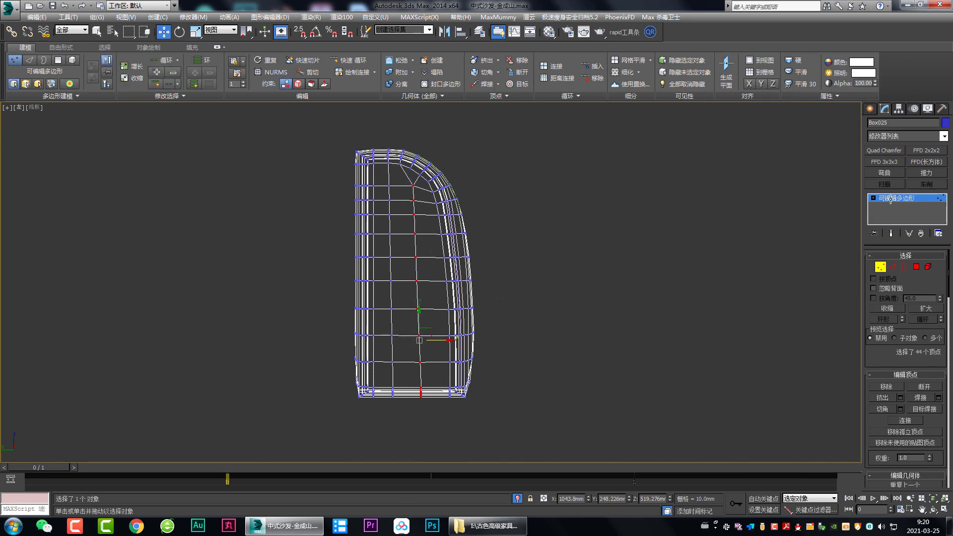
left_click(890, 198)
key("p")
key("F3")
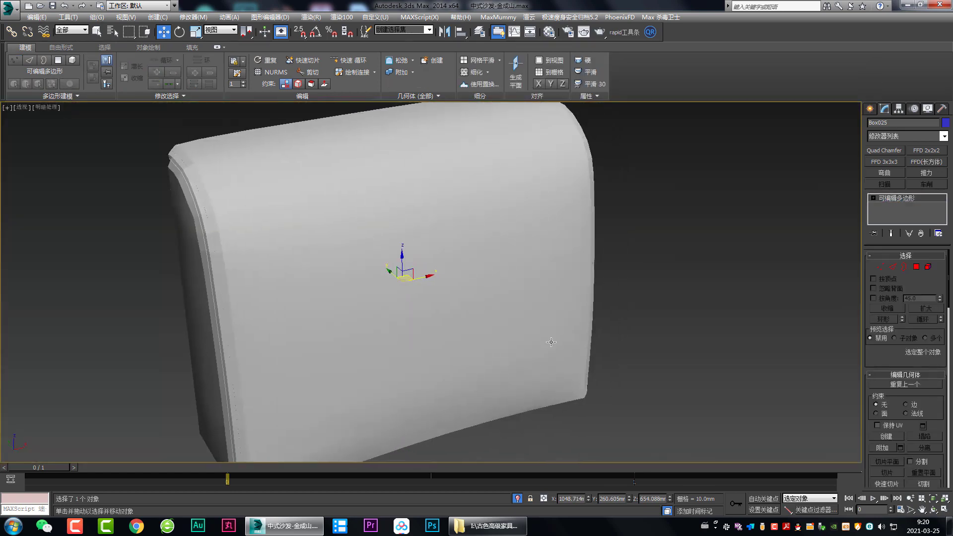
Show edged faces and select five vertical edge loops across the cushion front.
mouse_move(551, 342)
middle_mouse_down("alt")
mouse_move(501, 321)
mouse_move(483, 293)
mouse_move(494, 290)
mouse_move(493, 324)
mouse_move(431, 324)
mouse_move(480, 326)
mouse_move(478, 309)
mouse_move(597, 312)
mouse_move(312, 299)
mouse_move(370, 334)
mouse_move(440, 340)
mouse_move(413, 332)
middle_mouse_up("alt")
key("q")
key("F4")
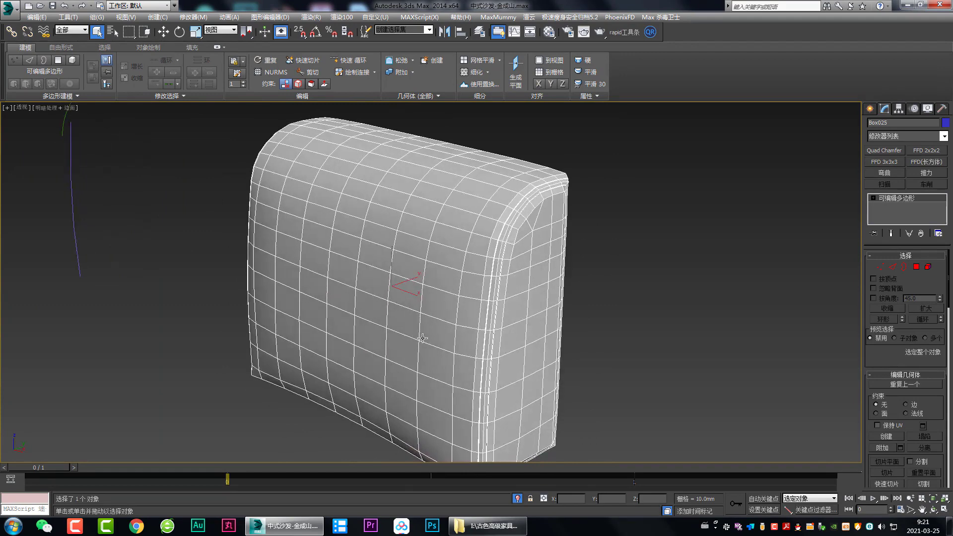
key("2")
double_click(419, 328)
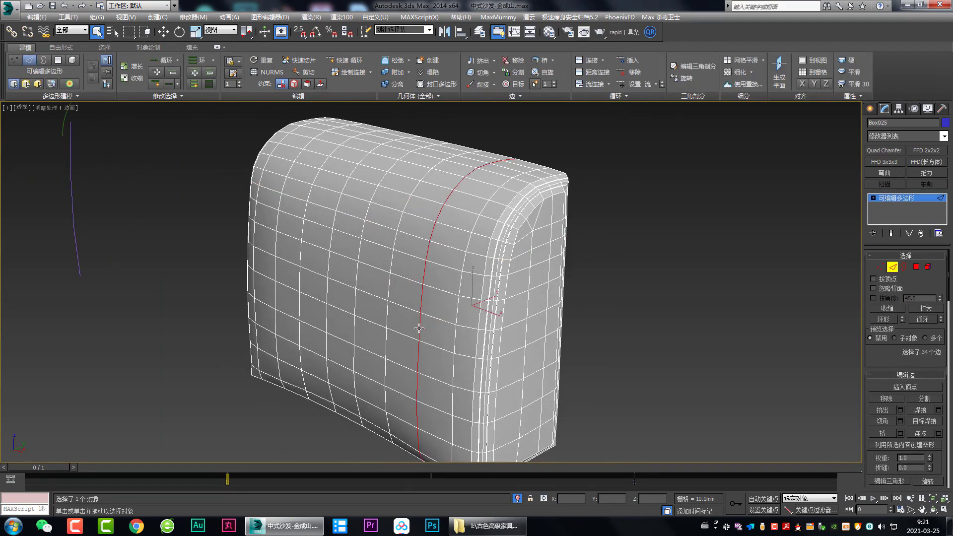
double_click(385, 317)
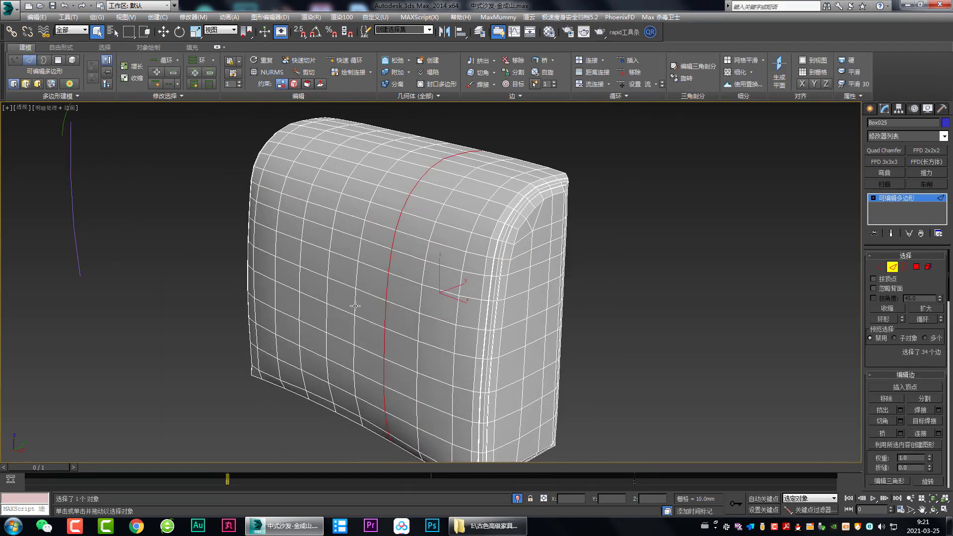
double_click(354, 306)
double_click(326, 290)
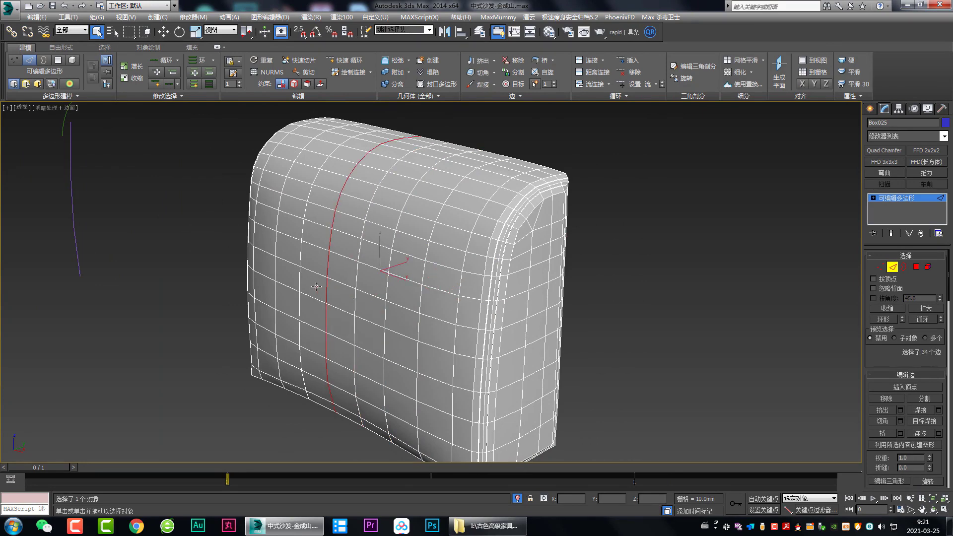
double_click(300, 281)
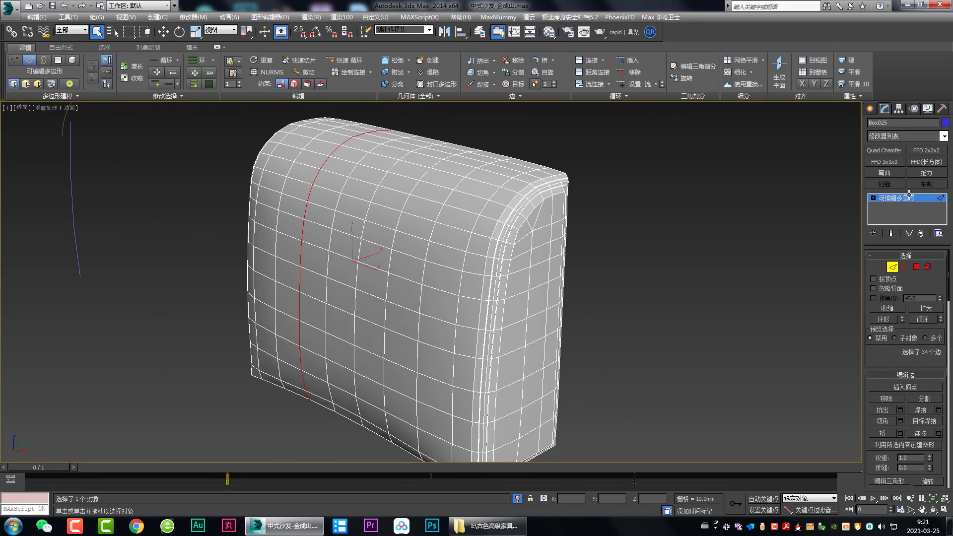
Deselect the cushion, hide edged faces and orbit to view it smoothly shaded.
left_click(722, 263)
key("F4")
middle_click_drag(591, 291, 541, 276, "alt")
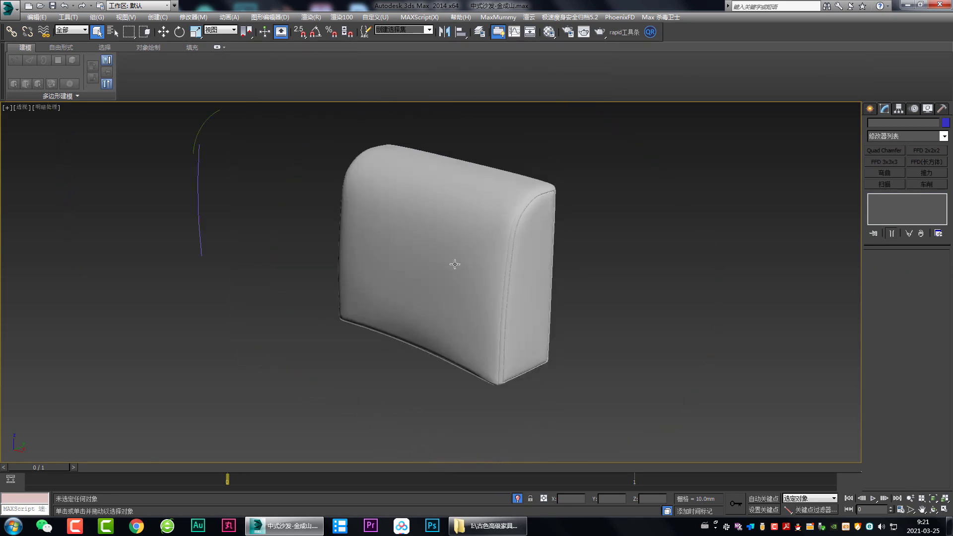
End Isolate Selection with Alt+Q and frame the full sofa set front-on.
mouse_move(452, 261)
middle_mouse_down("alt")
mouse_move(508, 258)
mouse_move(459, 276)
mouse_move(524, 258)
middle_mouse_up("alt")
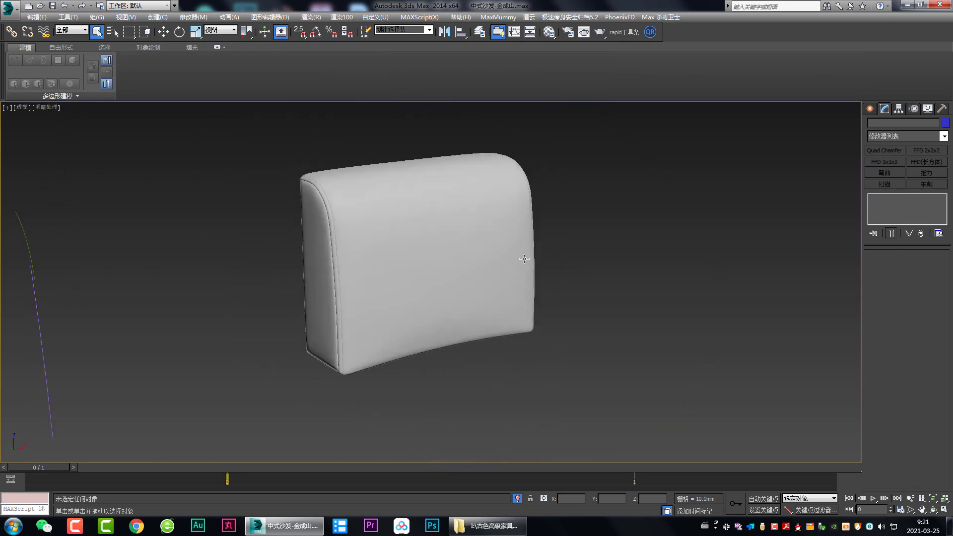
key("alt+q")
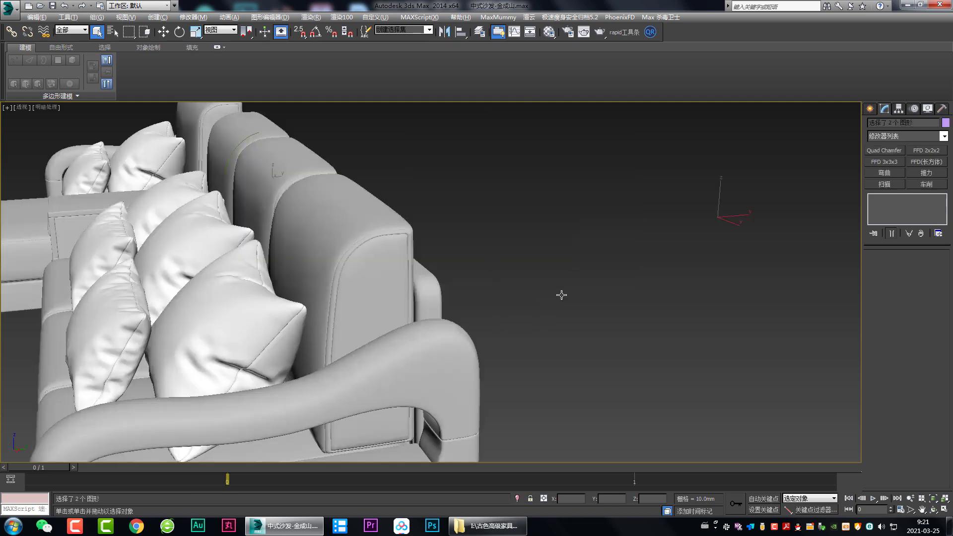
scroll(413, 273, "down", 3)
middle_click_drag(413, 273, 360, 225, "alt")
scroll(359, 225, "down", 3)
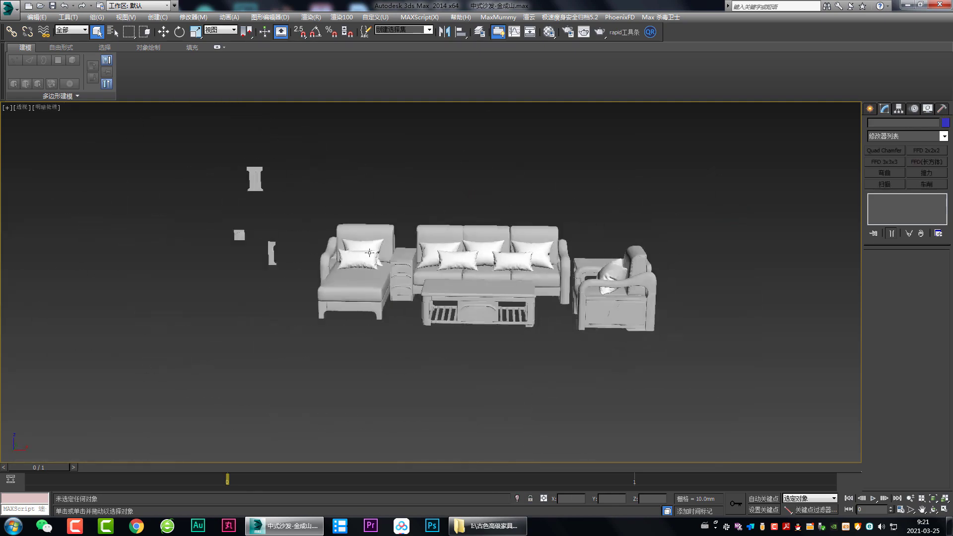
left_click(360, 225)
scroll(359, 225, "up", 2)
scroll(372, 228, "up", 2)
scroll(385, 231, "up", 2)
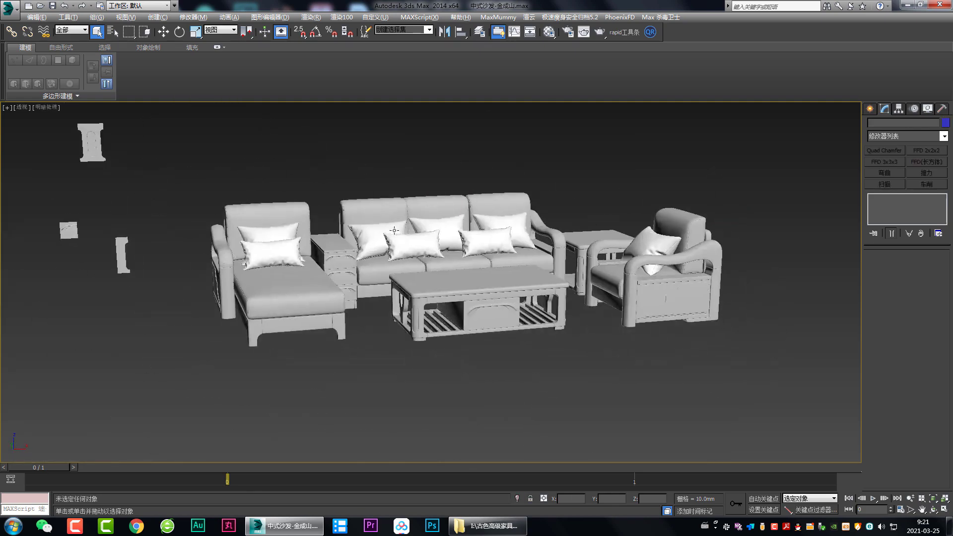
scroll(399, 234, "up", 2)
scroll(398, 234, "down", 1)
Minimize the ribbon and pan the view so the furniture sits centred.
left_click(217, 47)
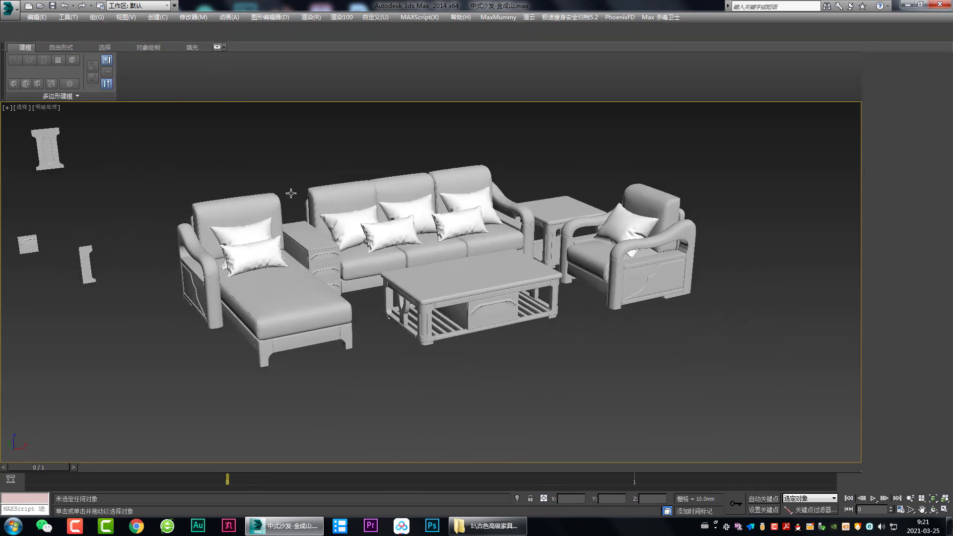
middle_click_drag(314, 217, 412, 220)
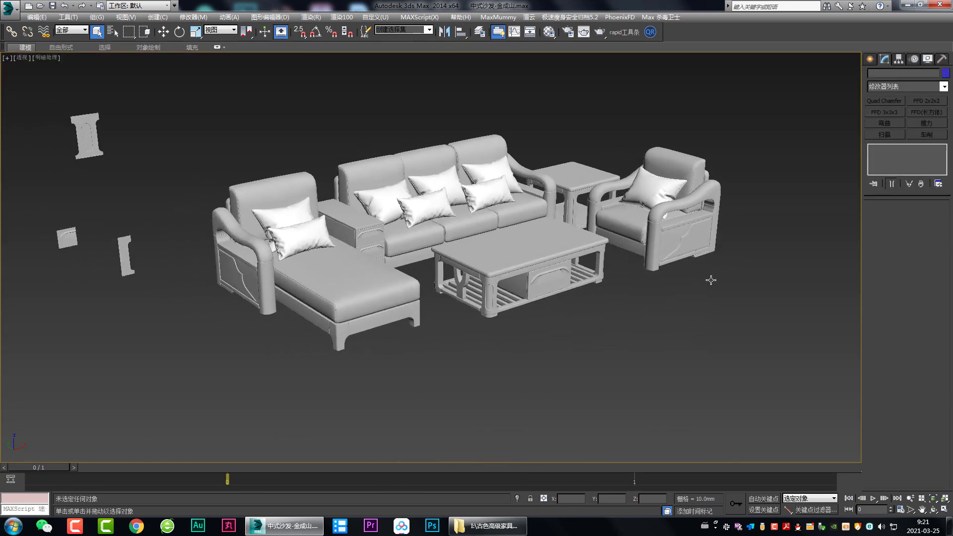
mouse_move(191, 327)
left_mouse_down()
mouse_move(663, 117)
mouse_move(450, 433)
left_mouse_up()
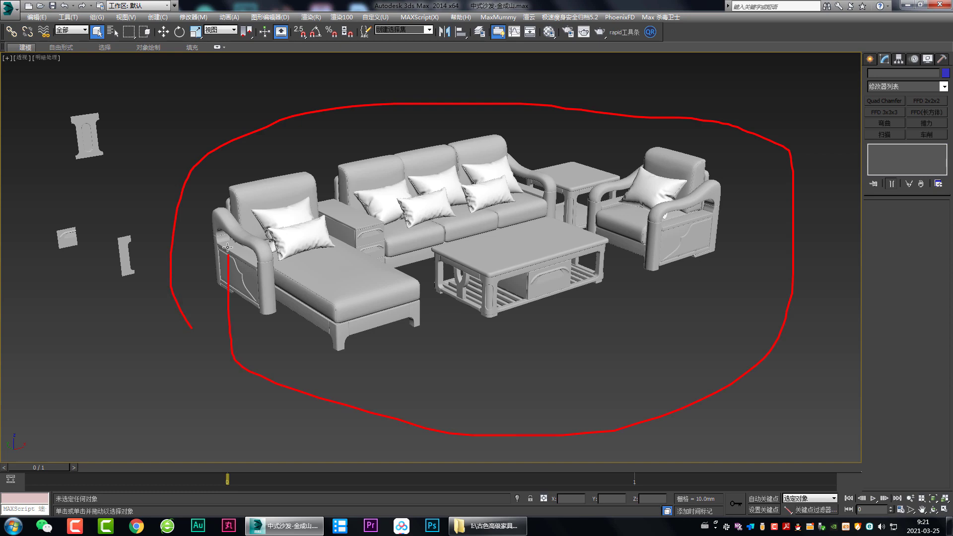